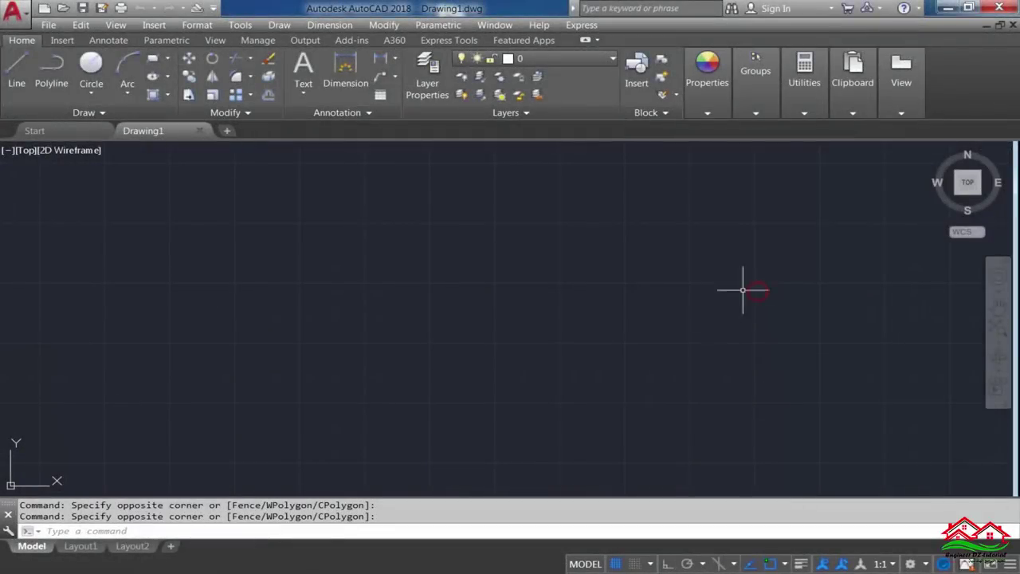
# Split the drawing into two vertical side-by-side viewports
pyautogui.click(742, 289)
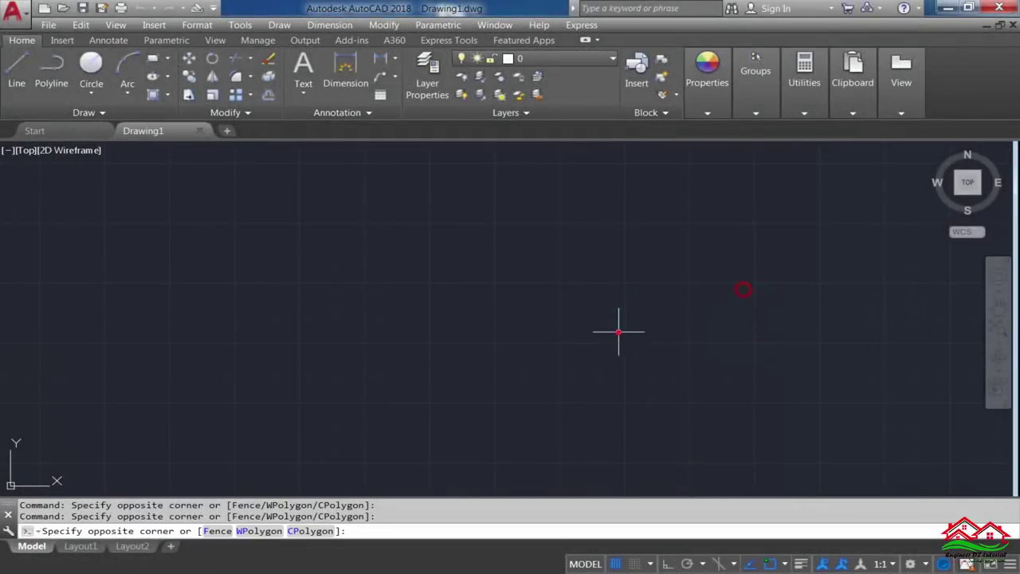
pyautogui.click(618, 333)
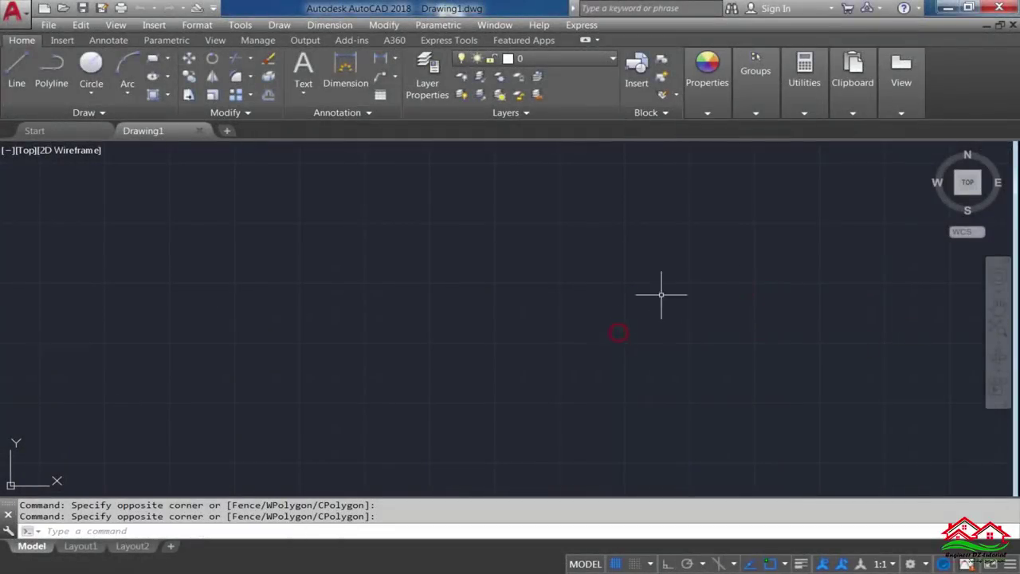
pyautogui.click(113, 25)
pyautogui.moveTo(143, 215)
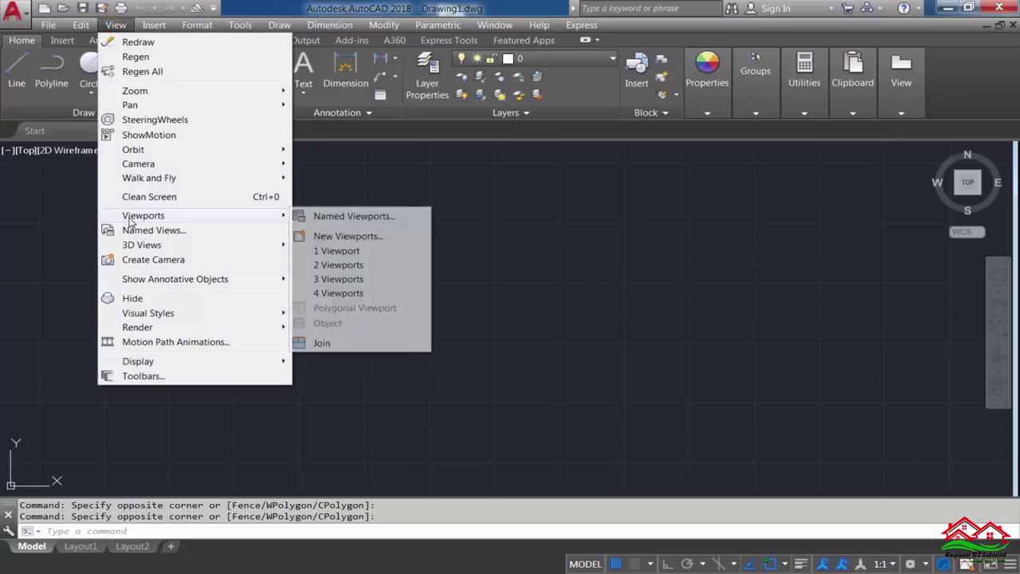
pyautogui.click(347, 266)
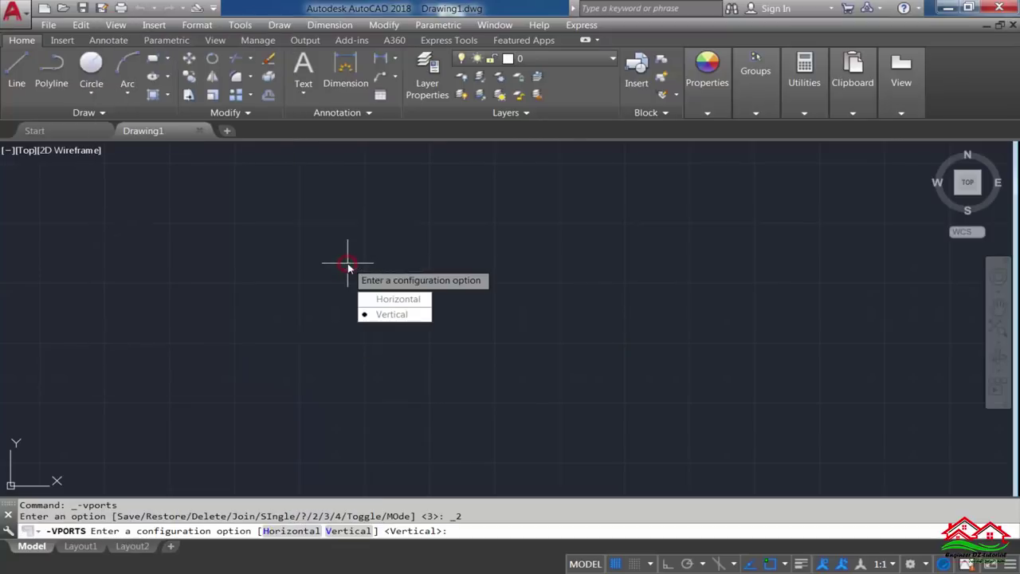
pyautogui.click(403, 316)
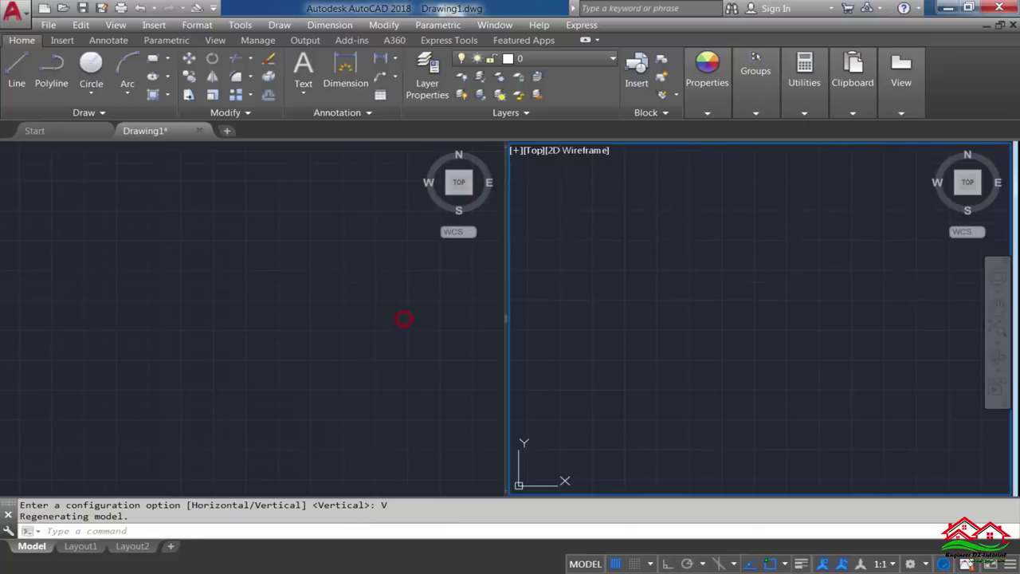
# Set the left viewport to Top view (via Bottom) and the right viewport to Front
pyautogui.click(236, 226)
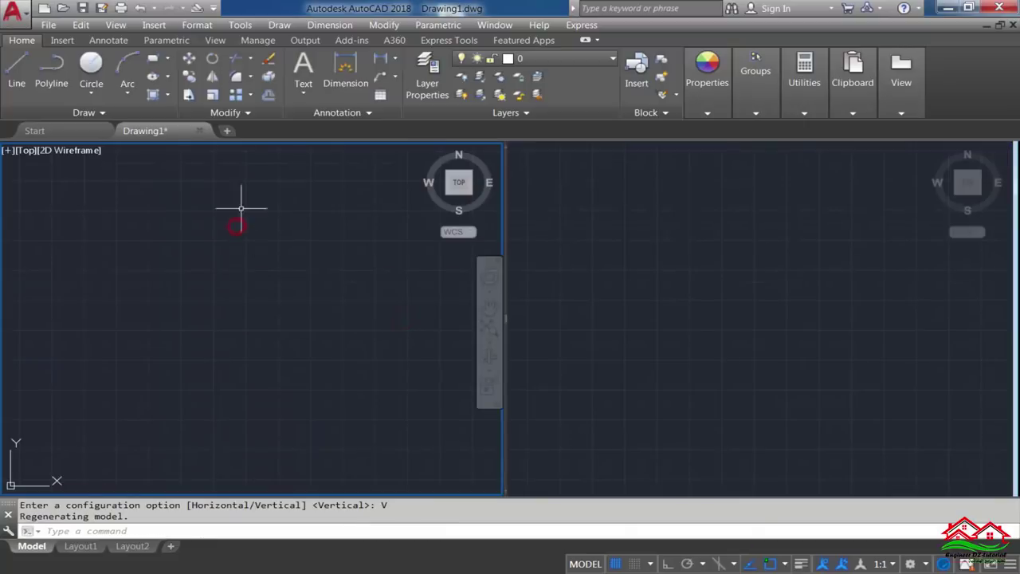
pyautogui.click(27, 151)
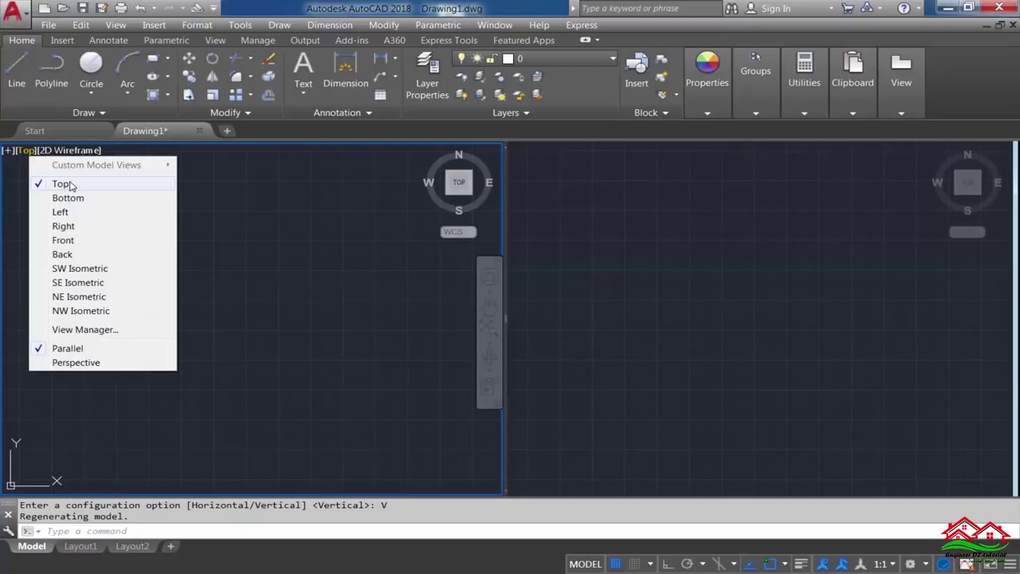
pyautogui.click(168, 197)
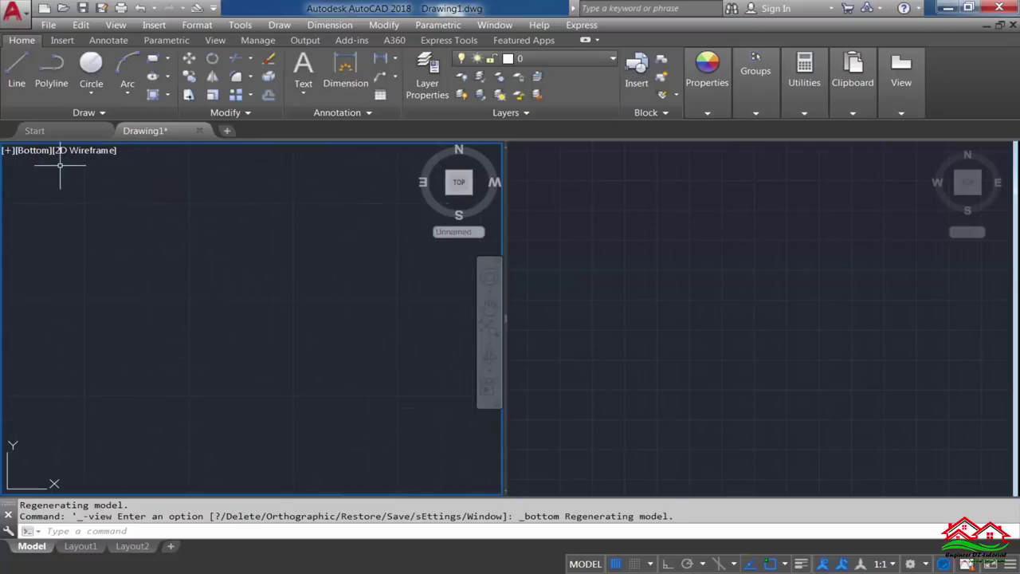
pyautogui.click(29, 151)
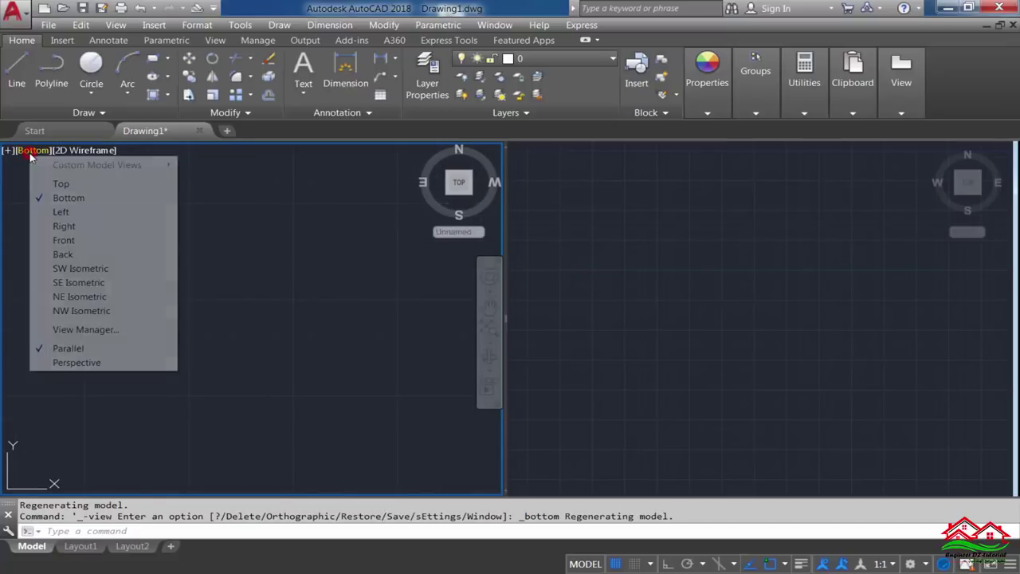
pyautogui.click(61, 184)
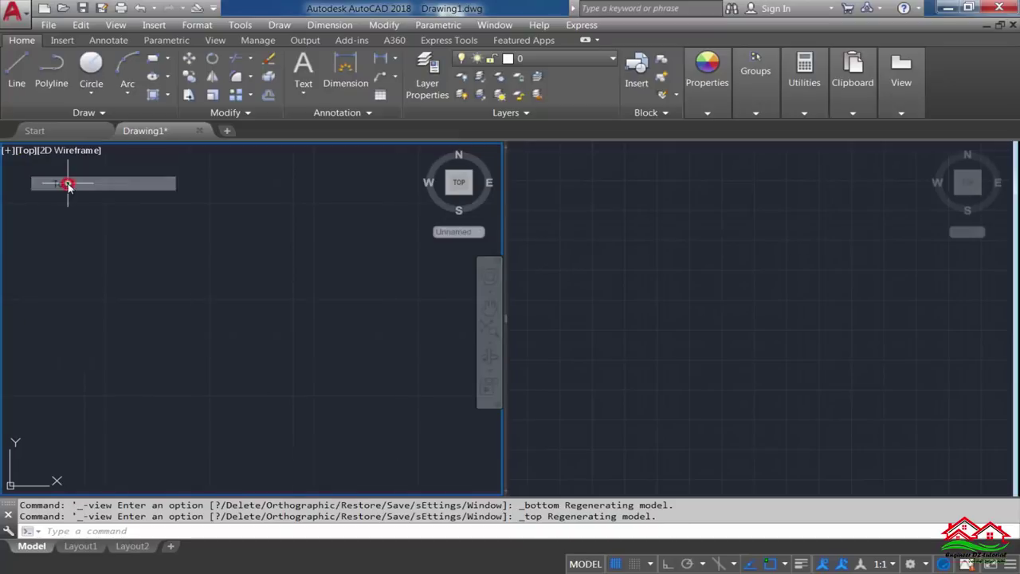
pyautogui.click(620, 223)
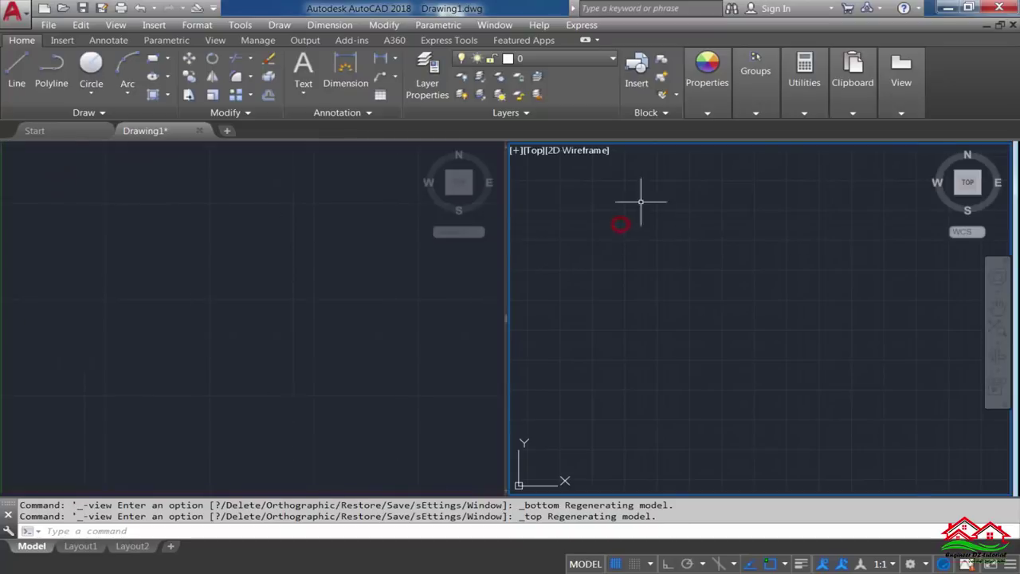
pyautogui.click(534, 150)
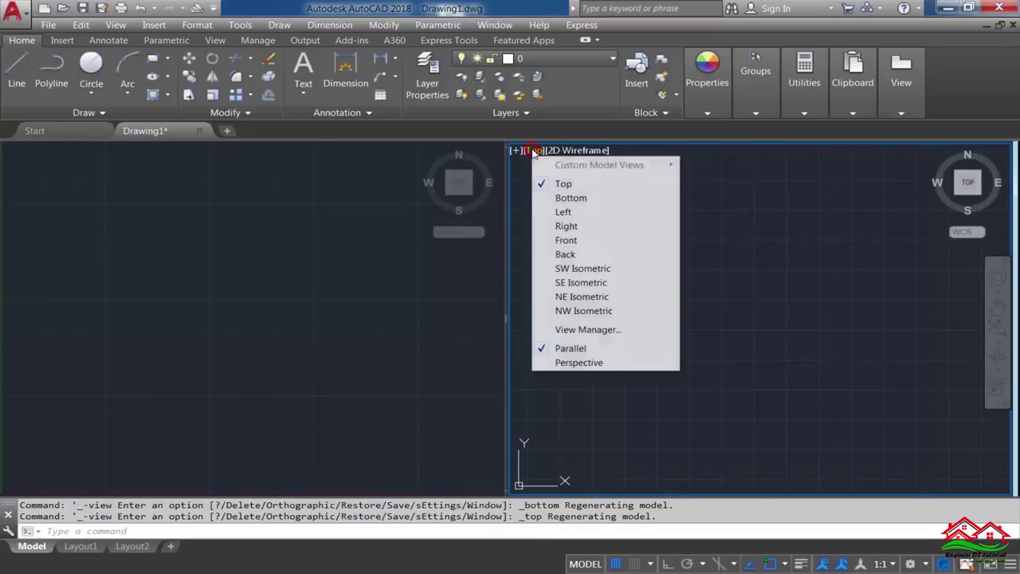
pyautogui.click(566, 241)
# Maximize the left Top viewport to fill the drawing area
pyautogui.click(270, 267)
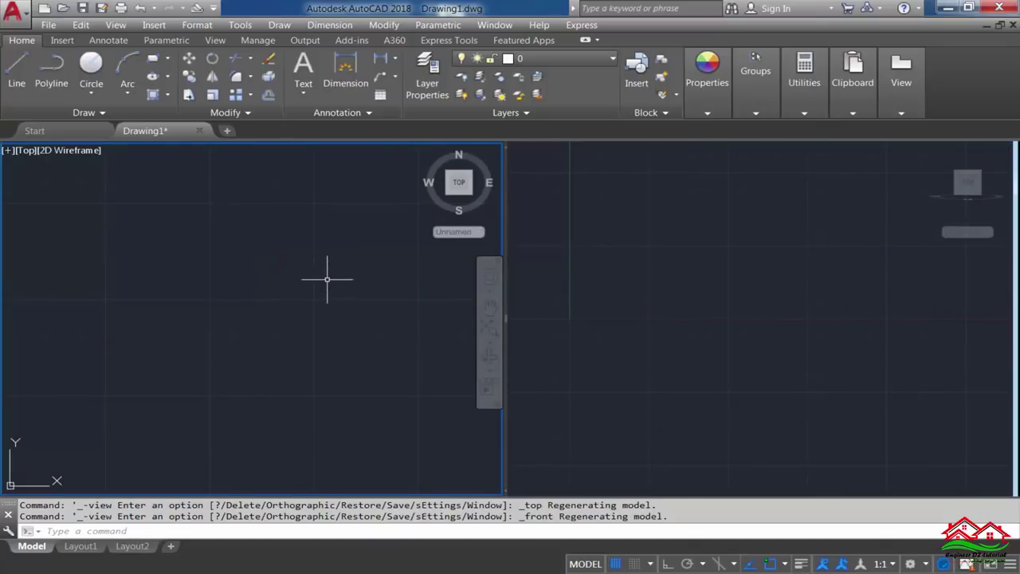
pyautogui.scroll(-2, 323, 283)
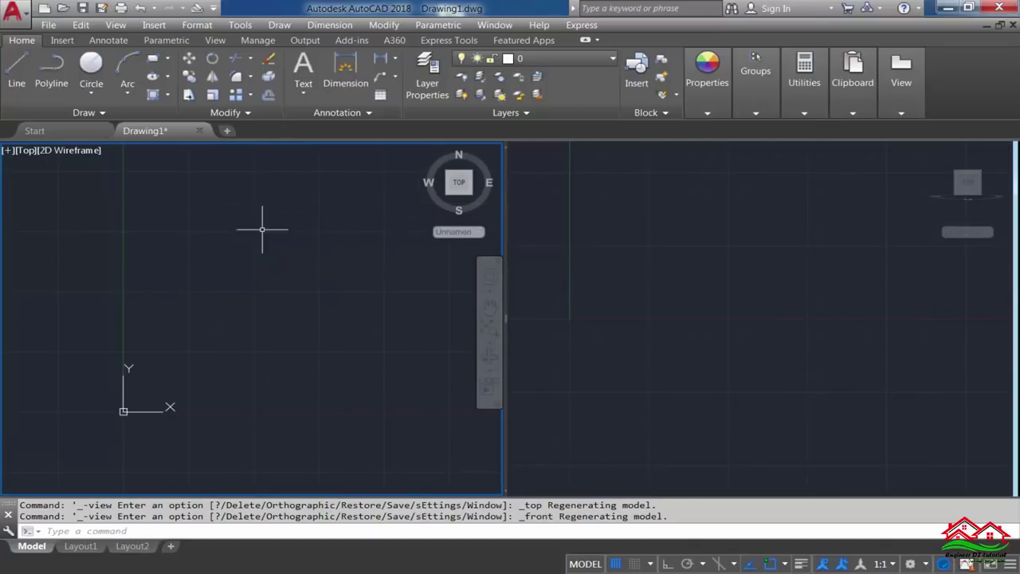
pyautogui.click(10, 152)
pyautogui.click(435, 263)
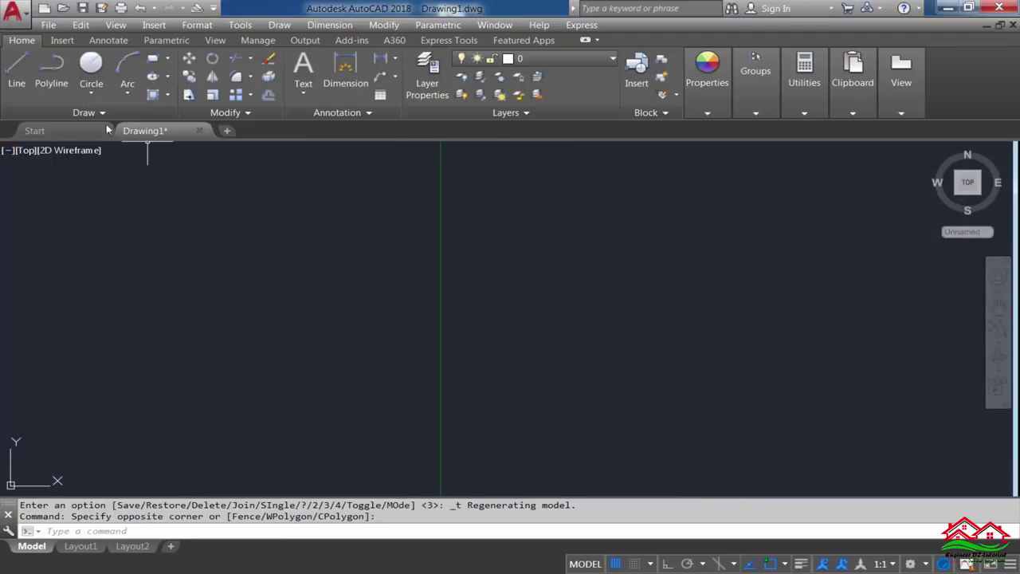
# Start a polyline with Ortho on and draw a 2-unit straight edge
pyautogui.click(52, 93)
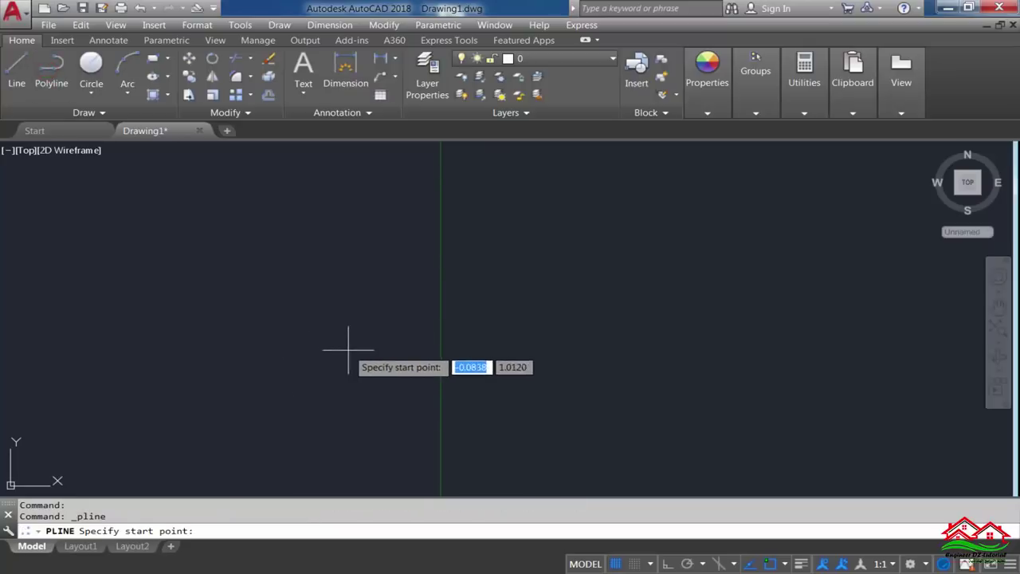
pyautogui.click(303, 356)
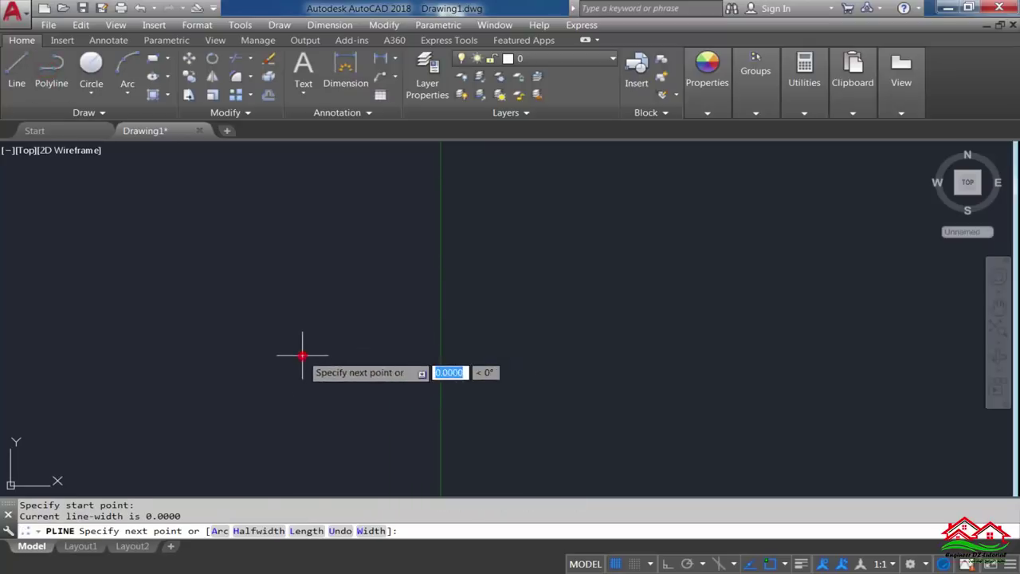
pyautogui.click(668, 564)
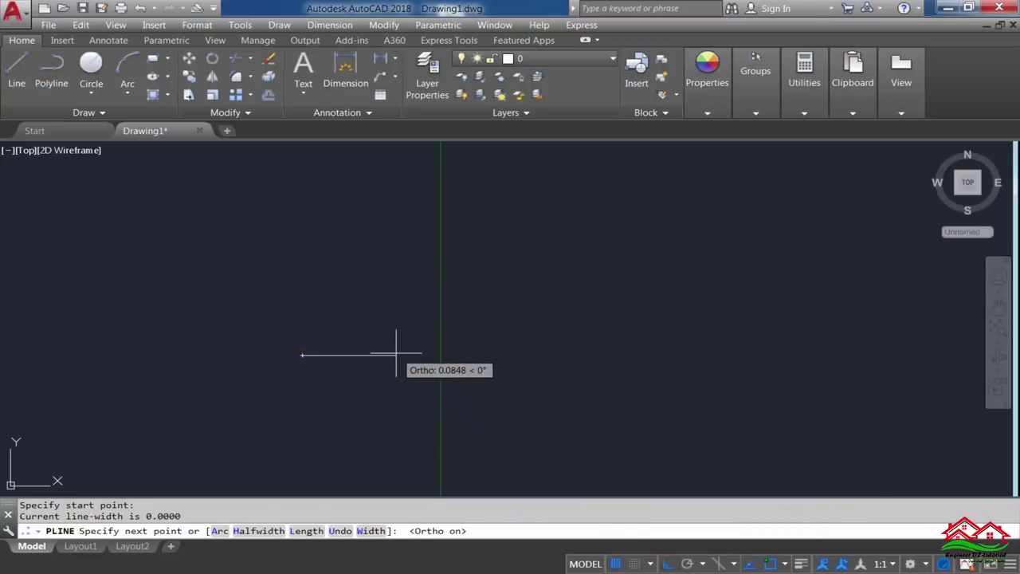
pyautogui.write('2')
pyautogui.press('Return')
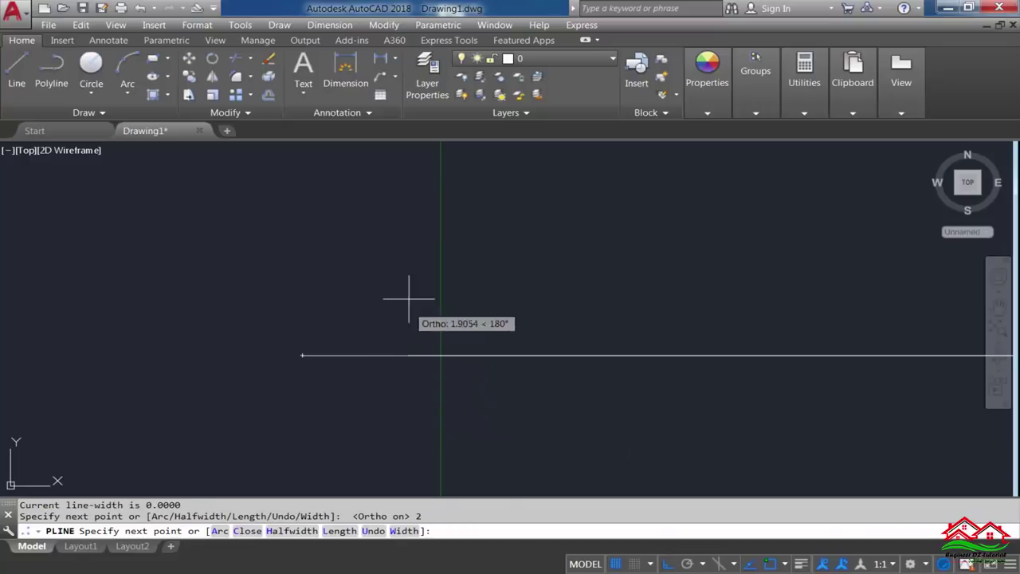
pyautogui.scroll(-1, 291, 351)
pyautogui.scroll(-5, 292, 351)
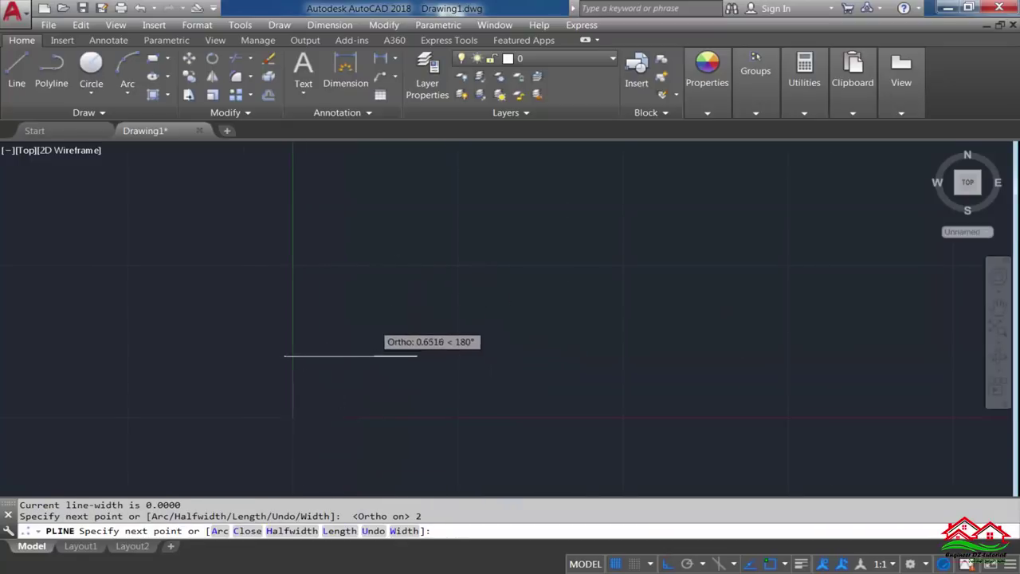
pyautogui.scroll(4, 367, 327)
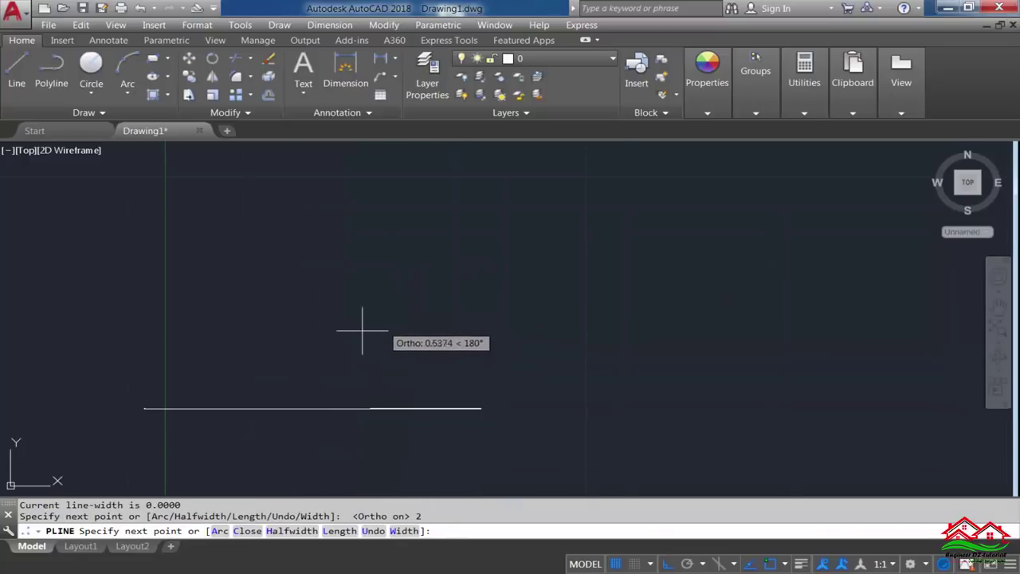
# Add a 4-unit semicircular arc and a final 2-unit line to finish the D shape
pyautogui.click(220, 532)
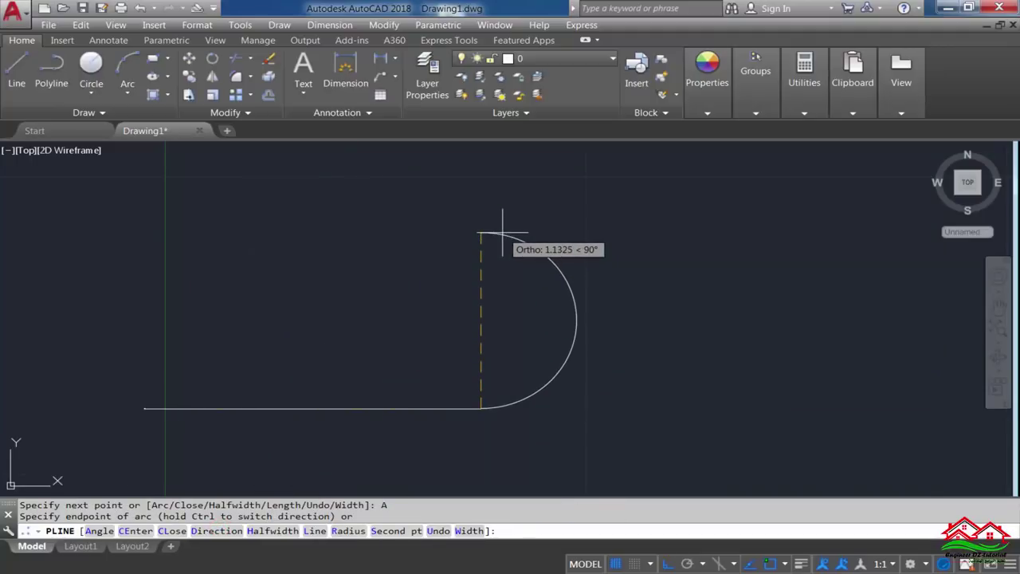
pyautogui.write('4')
pyautogui.press('Return')
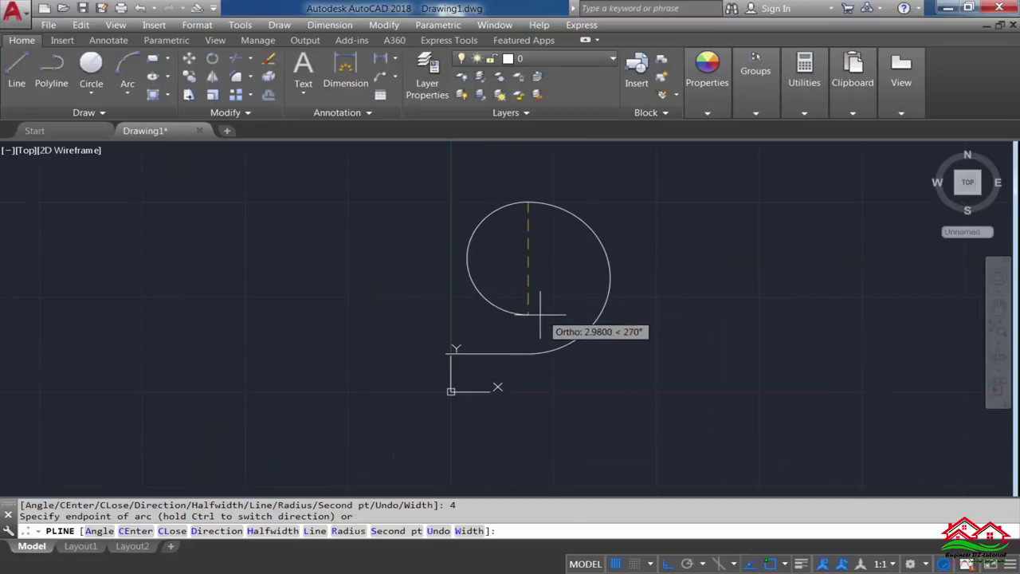
pyautogui.click(315, 531)
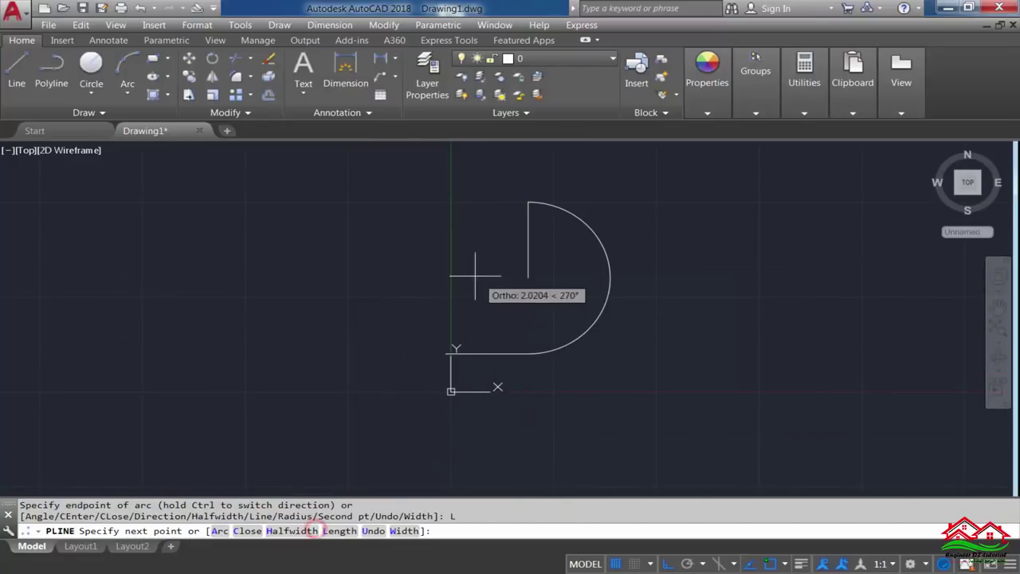
pyautogui.write('2')
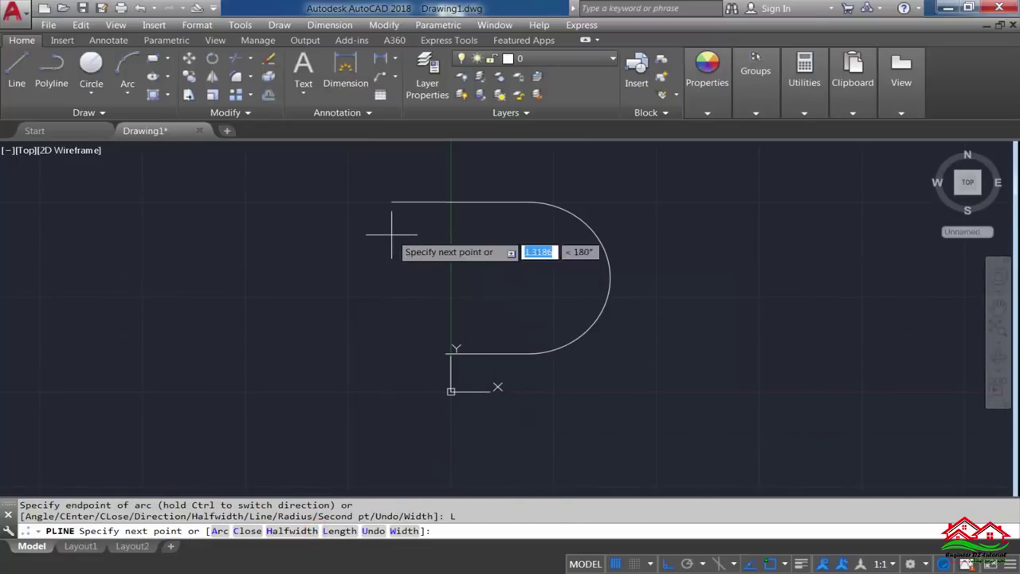
pyautogui.press('Return')
pyautogui.press('Return')
pyautogui.scroll(2, 568, 255)
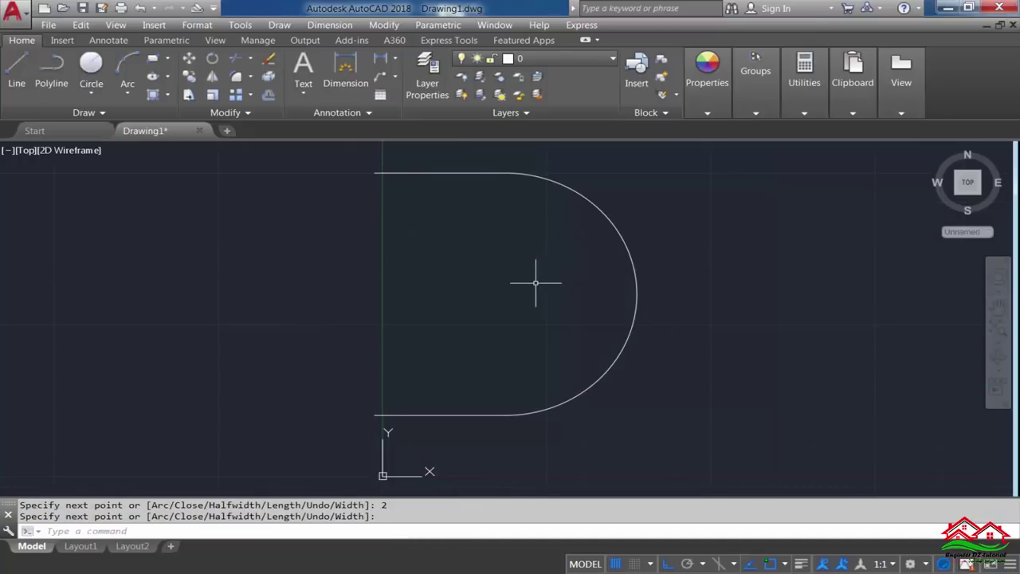
pyautogui.moveTo(535, 282); pyautogui.dragTo(518, 295, button='middle')
# Start copying the D-shaped polyline from its top-left corner, then cancel the copy
pyautogui.click(498, 289)
pyautogui.click(404, 329)
pyautogui.moveTo(430, 316); pyautogui.dragTo(426, 320, button='middle')
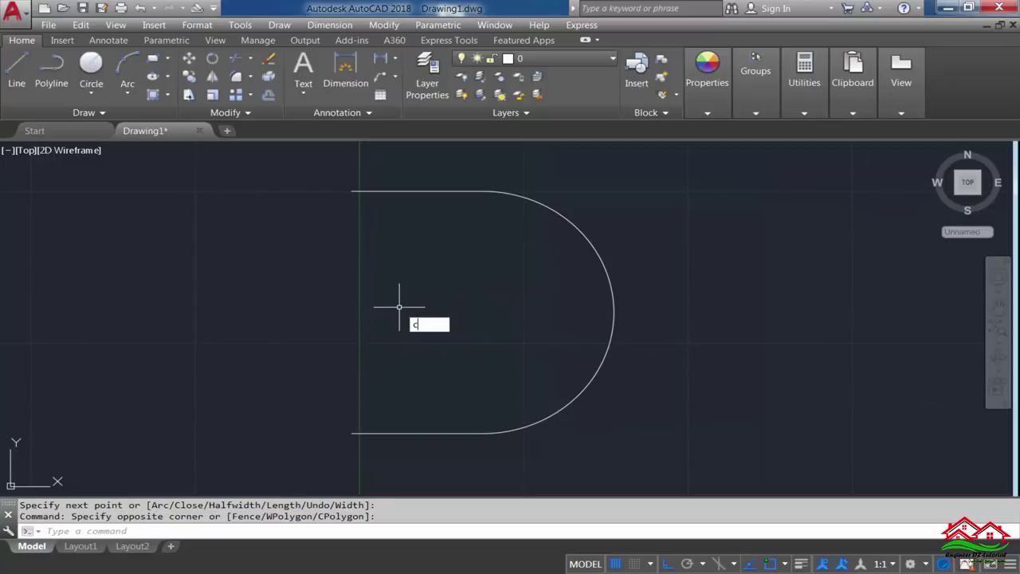
pyautogui.write('o')
pyautogui.press('Return')
pyautogui.click(431, 155)
pyautogui.click(375, 230)
pyautogui.press('Return')
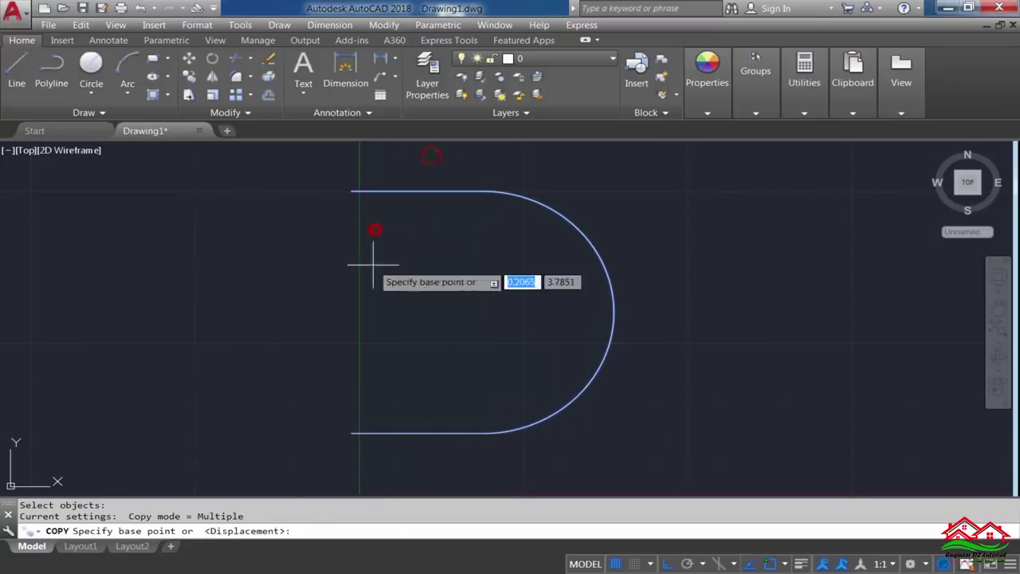
pyautogui.click(352, 192)
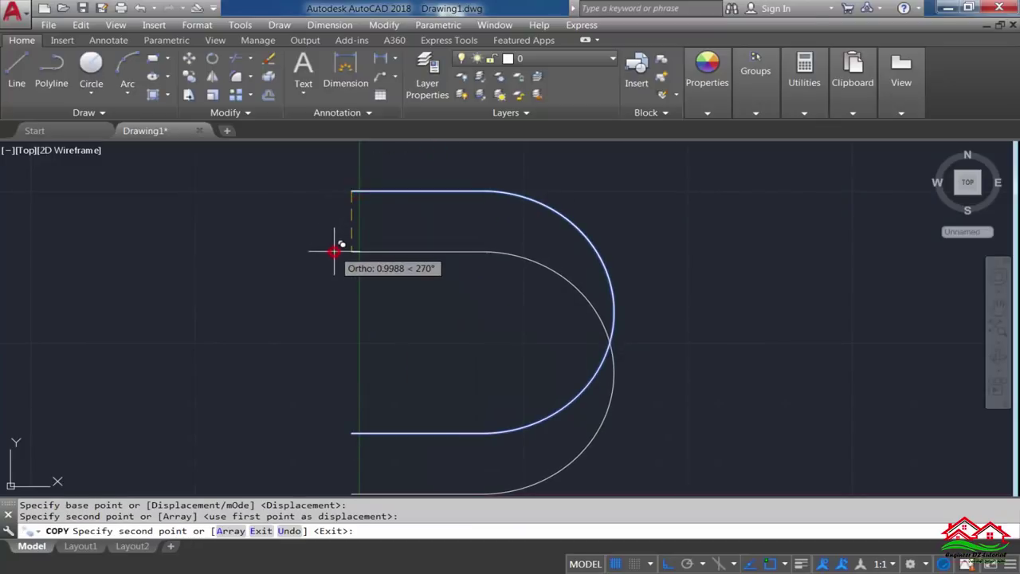
pyautogui.press('Escape')
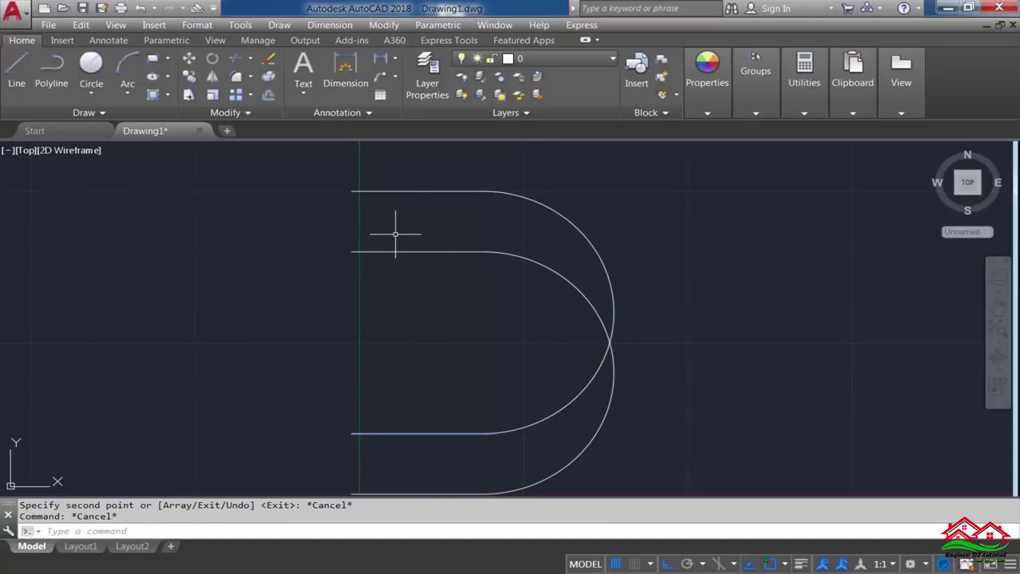
pyautogui.write('M')
# Move the lower D so its top-left endpoint lands on the upper D's top-left endpoint
pyautogui.press('Return')
pyautogui.click(399, 230)
pyautogui.click(285, 289)
pyautogui.press('Return')
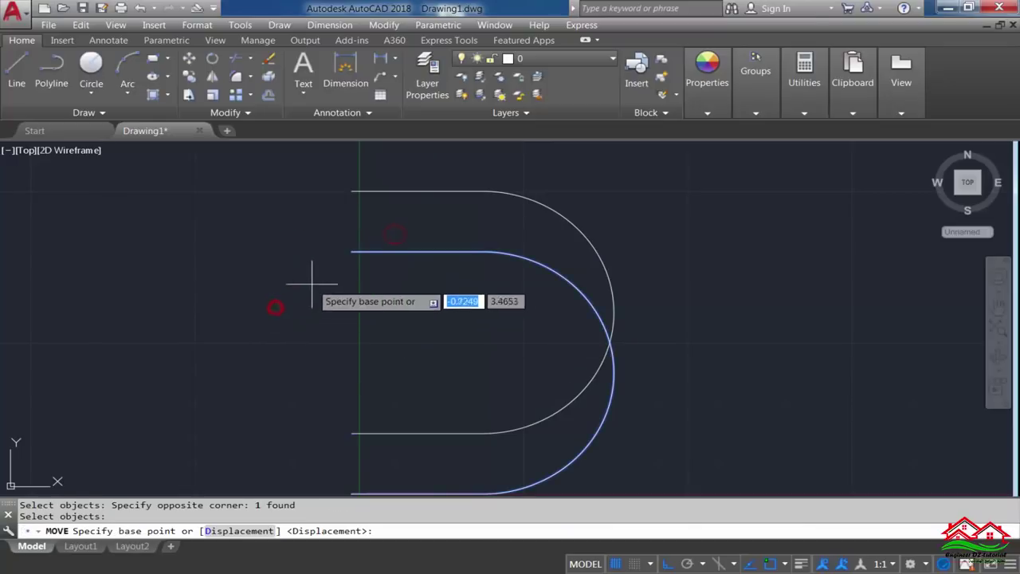
pyautogui.click(352, 251)
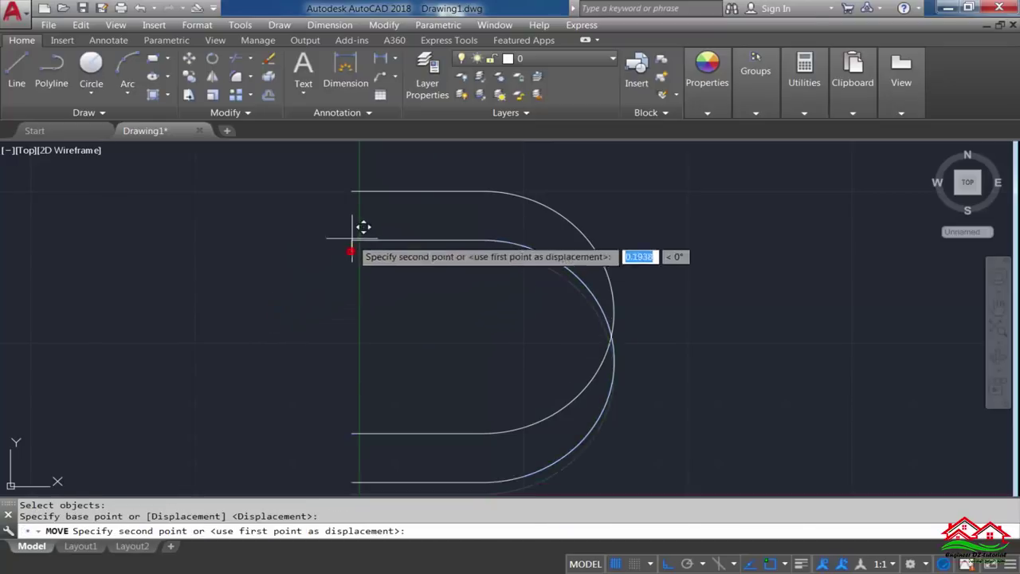
pyautogui.click(352, 192)
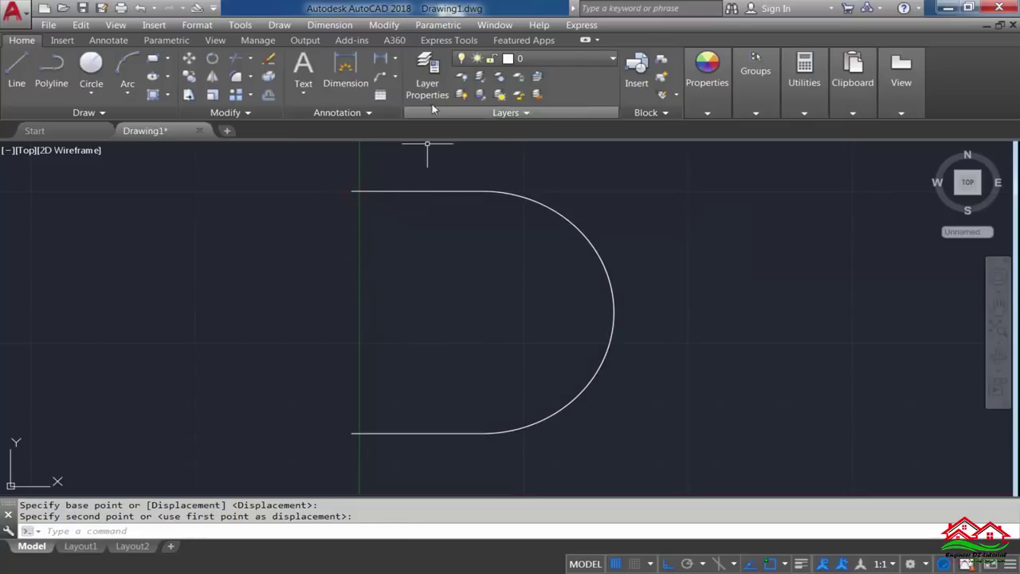
# Create a new layer named Baluster path in the layer manager
pyautogui.click(427, 76)
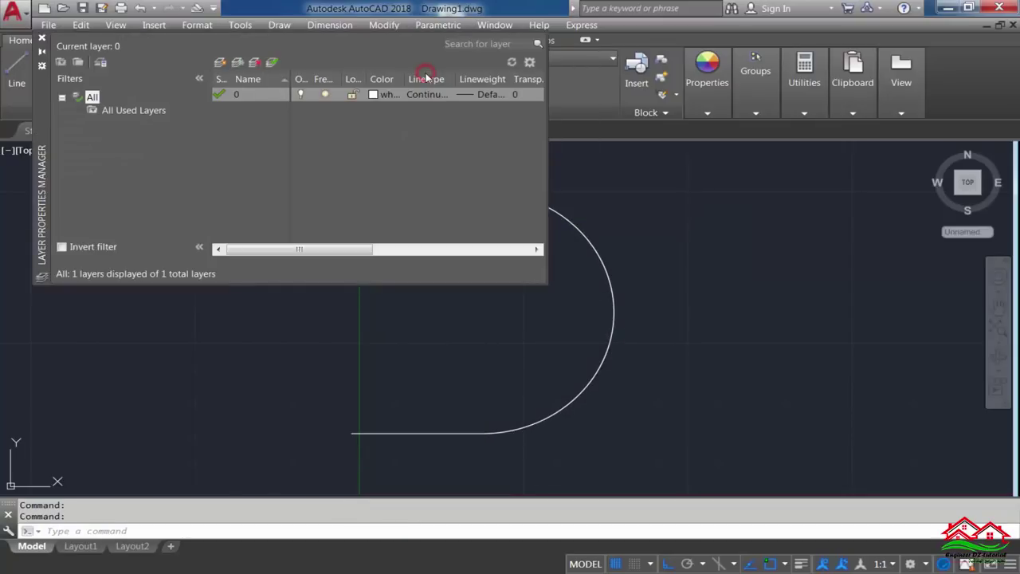
pyautogui.click(220, 63)
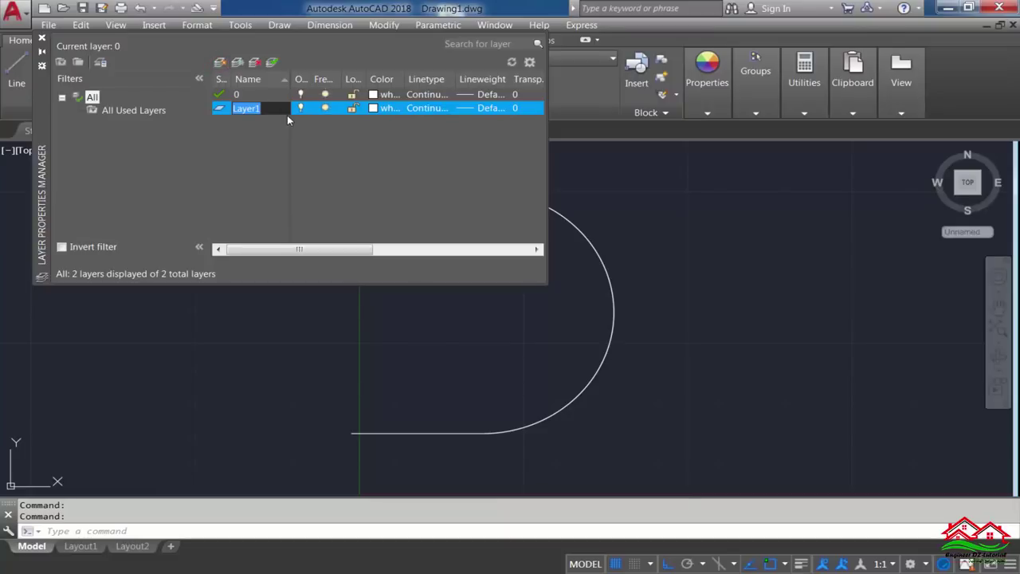
pyautogui.write('B')
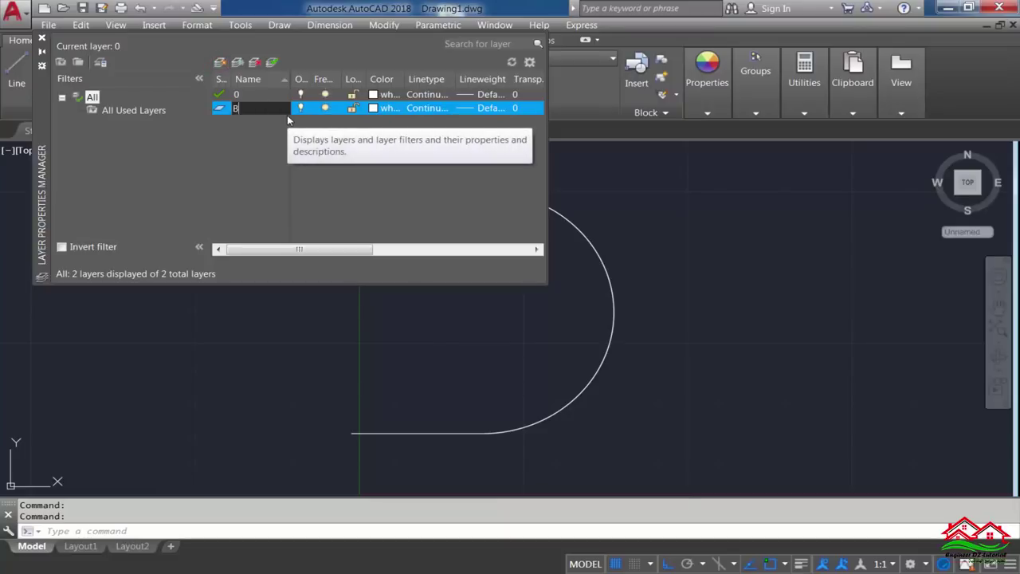
pyautogui.write('aluster pa...')
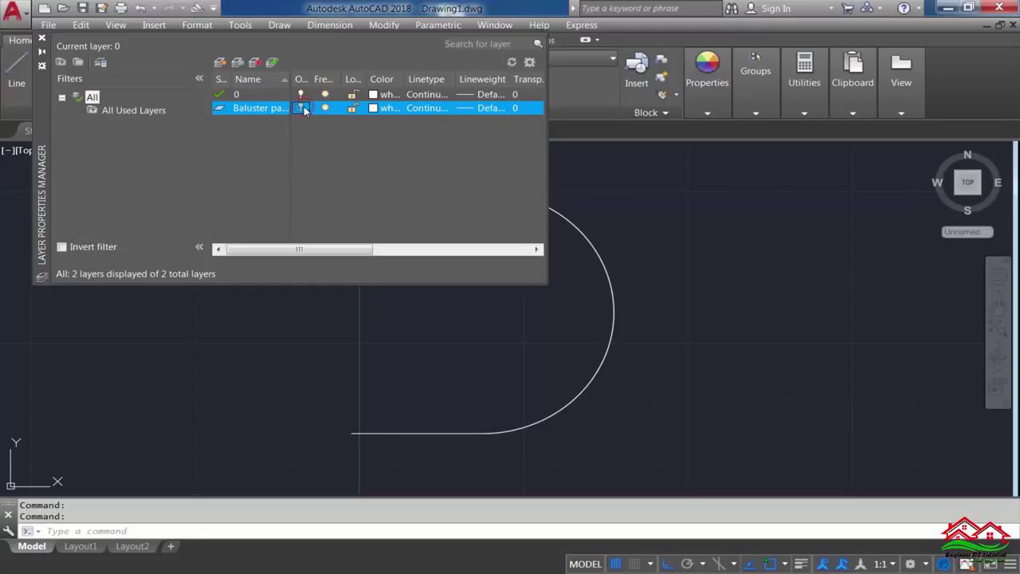
pyautogui.click(43, 39)
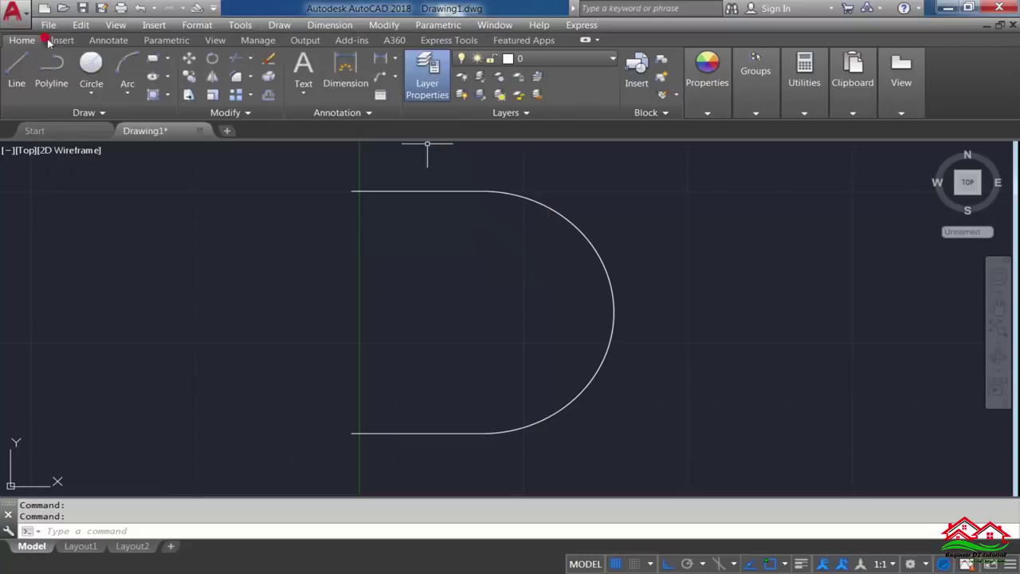
# Move the D-shaped polyline onto the Baluster path layer and clear the selection
pyautogui.click(429, 191)
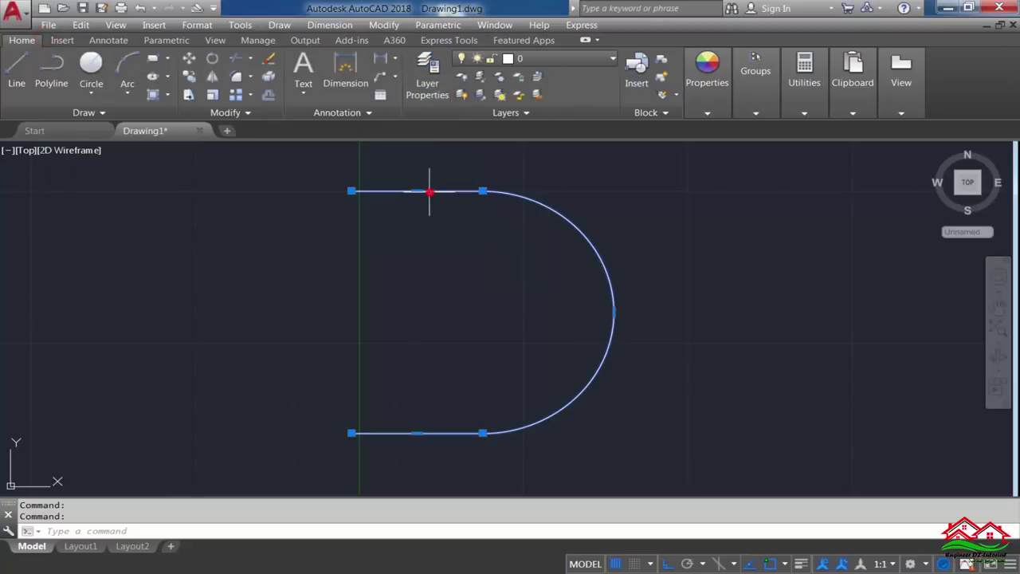
pyautogui.click(591, 61)
pyautogui.click(544, 93)
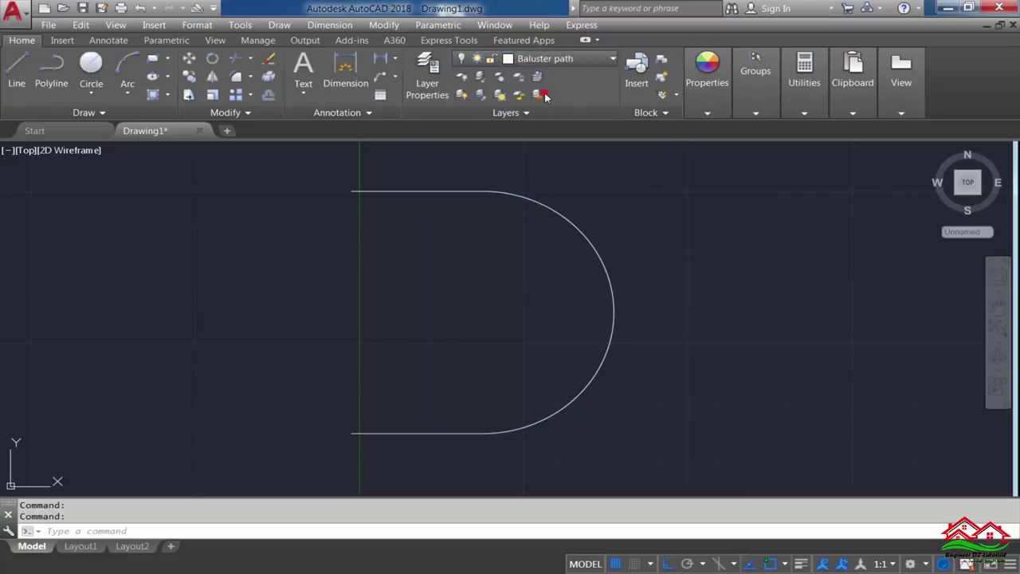
pyautogui.click(612, 309)
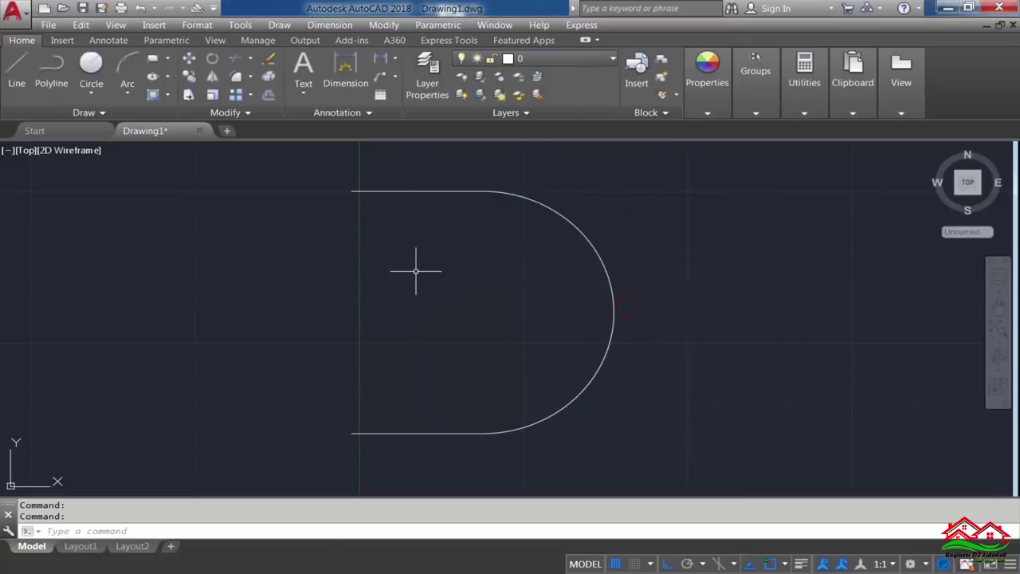
pyautogui.click(409, 274)
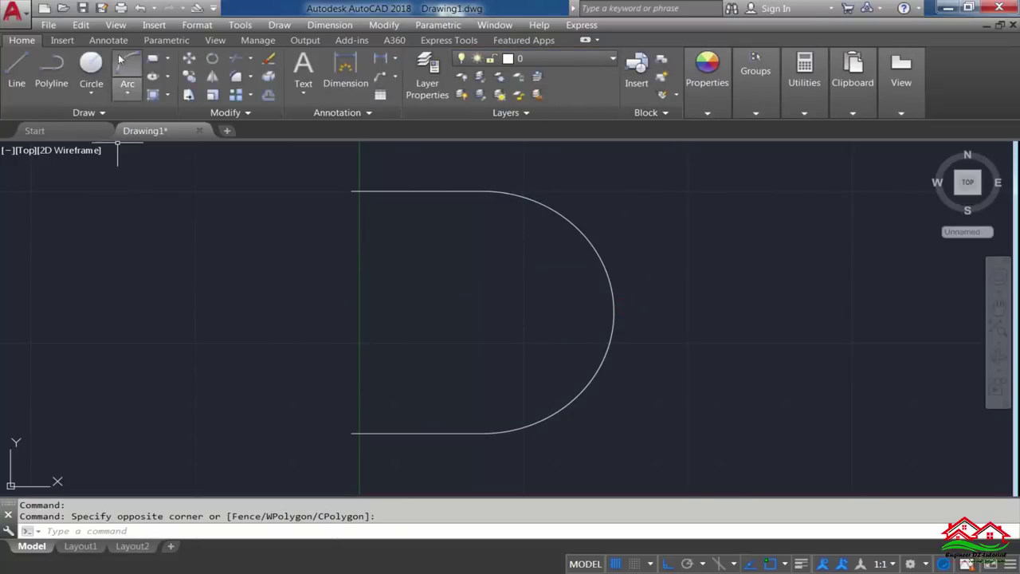
# Attach profile-5000 from the Profile & Baluster folder as a raster image at scale 1
pyautogui.click(115, 25)
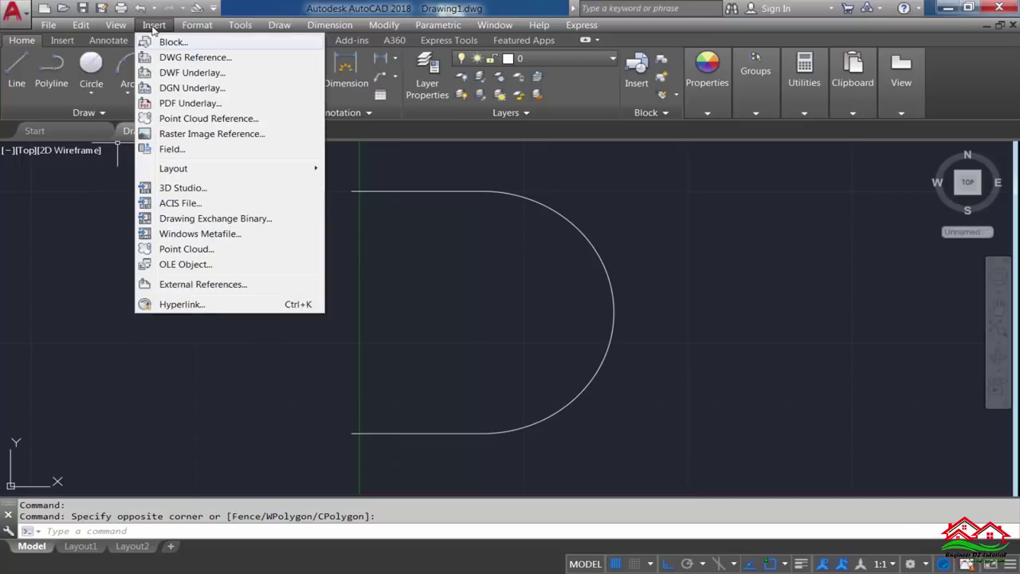
pyautogui.click(178, 136)
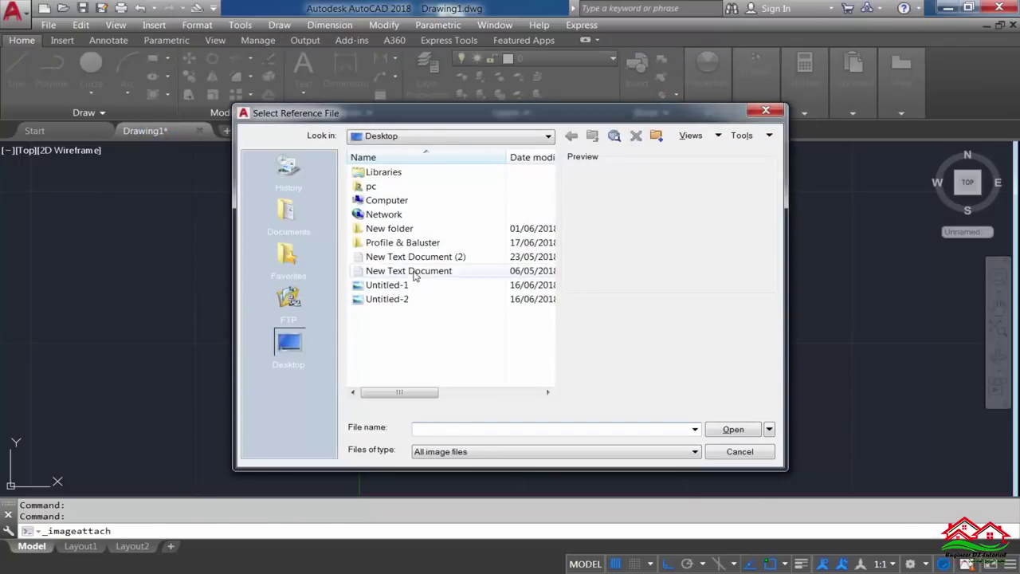
pyautogui.doubleClick(421, 241)
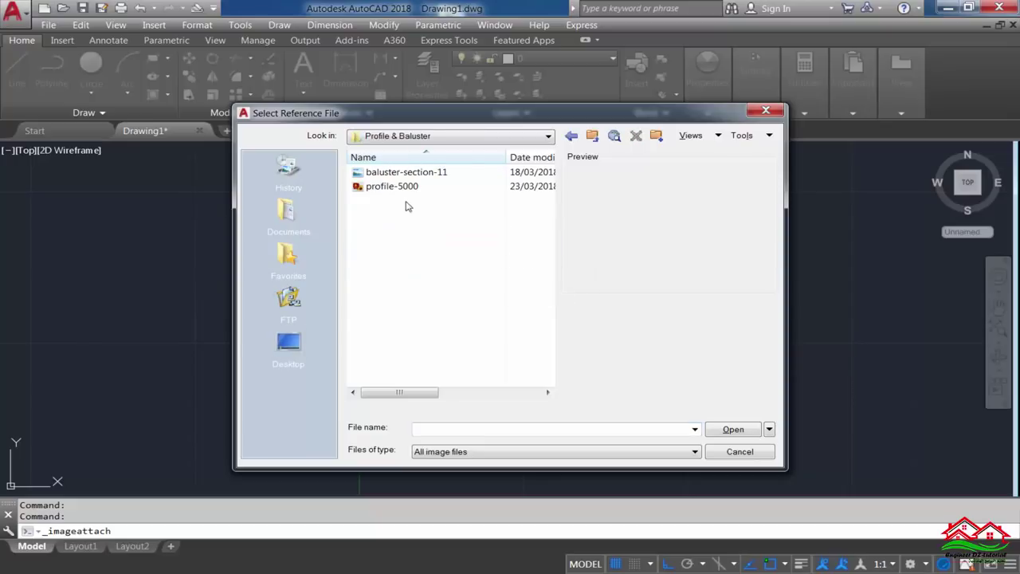
pyautogui.click(391, 188)
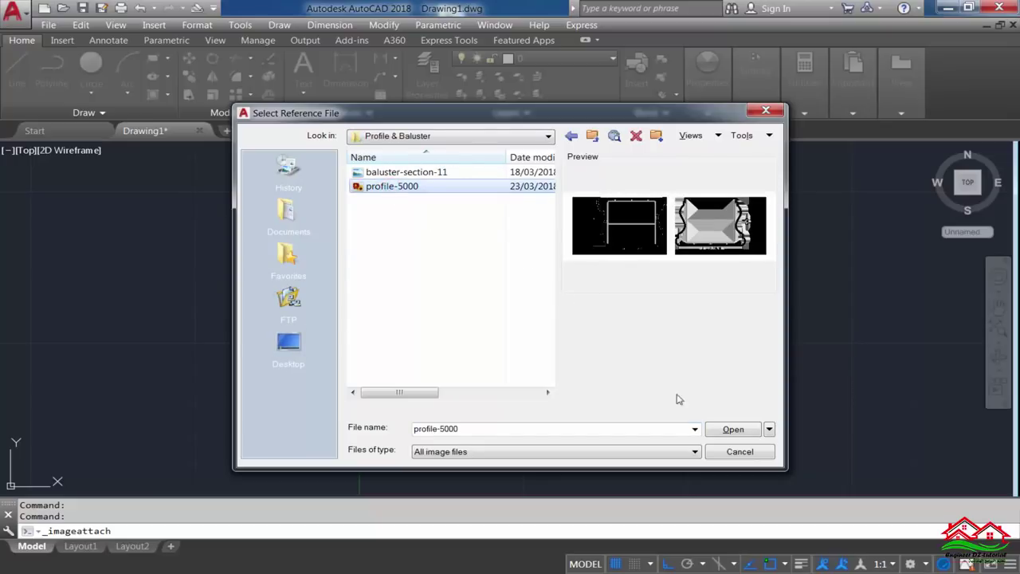
pyautogui.click(722, 429)
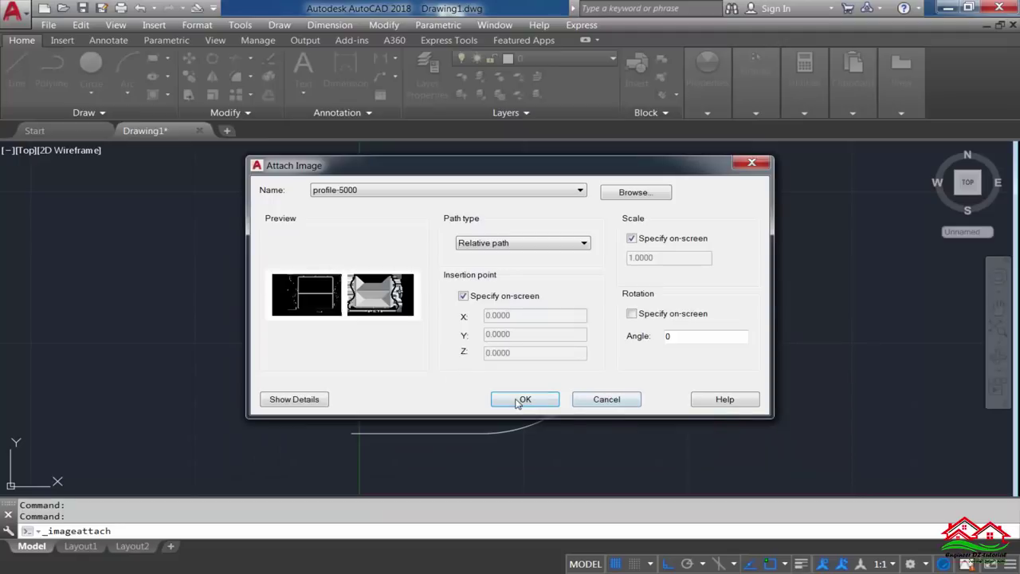
pyautogui.click(516, 402)
pyautogui.click(330, 341)
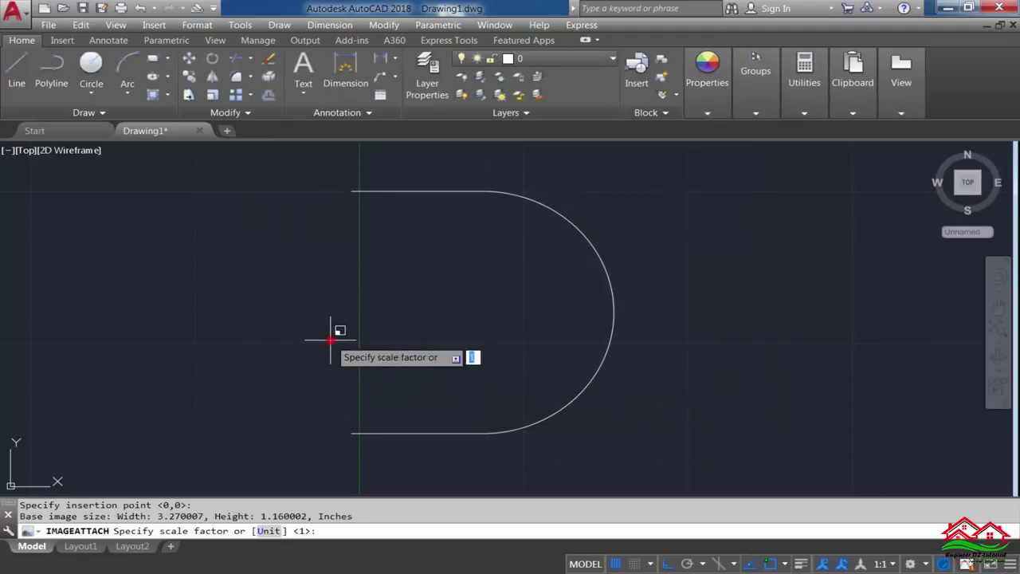
pyautogui.press('Return')
pyautogui.scroll(2, 419, 302)
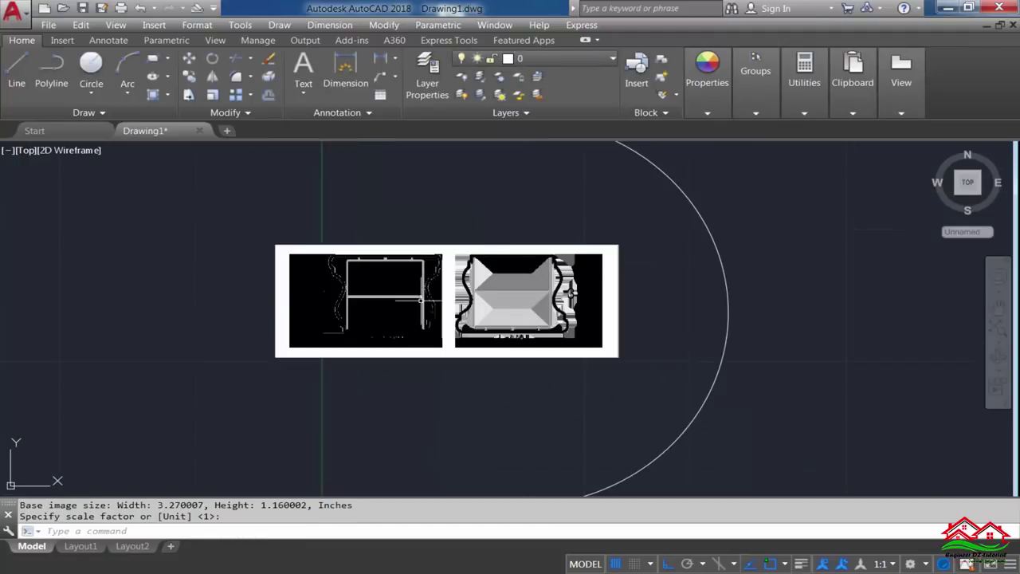
pyautogui.scroll(3, 427, 290)
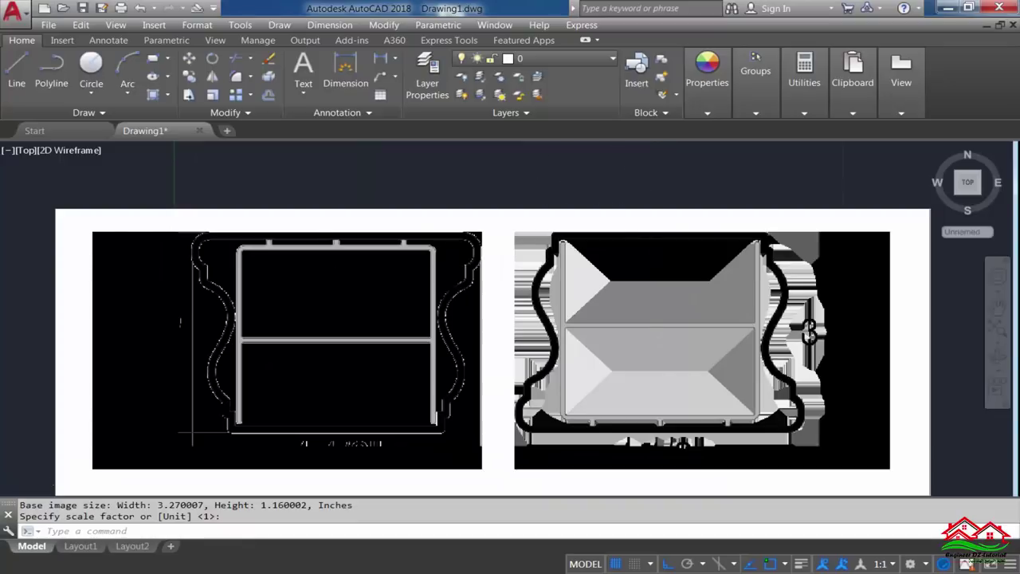
pyautogui.scroll(3, 433, 250)
pyautogui.scroll(-1, 417, 255)
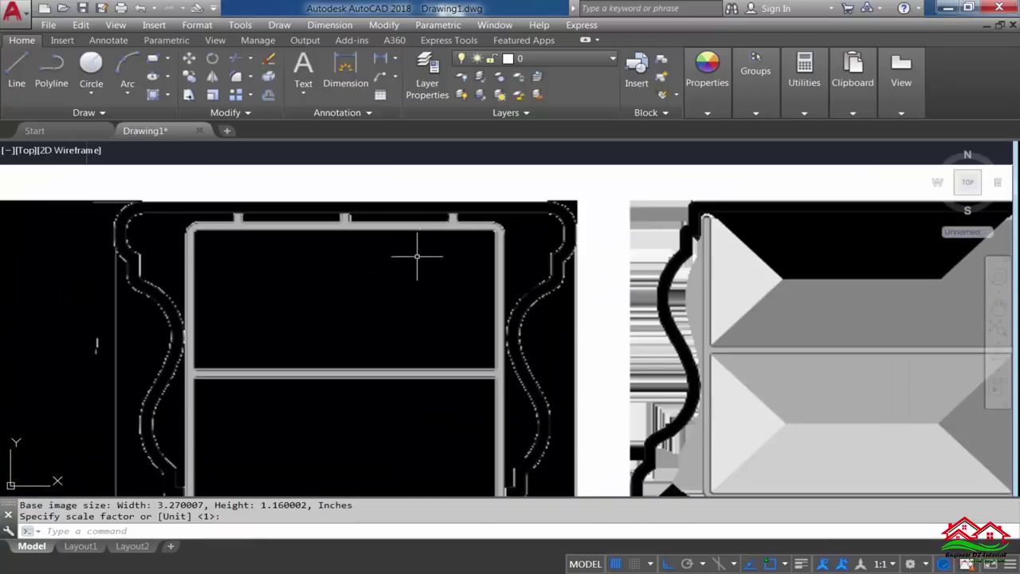
# Select the profile-5000 image and set its Fade to 86
pyautogui.click(601, 156)
pyautogui.click(587, 177)
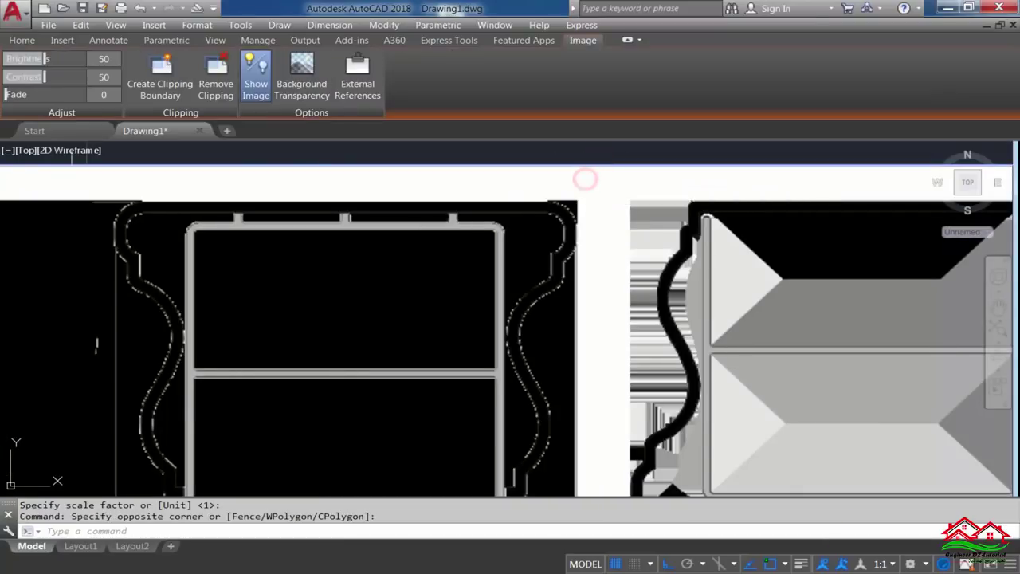
pyautogui.moveTo(66, 94); pyautogui.dragTo(127, 95)
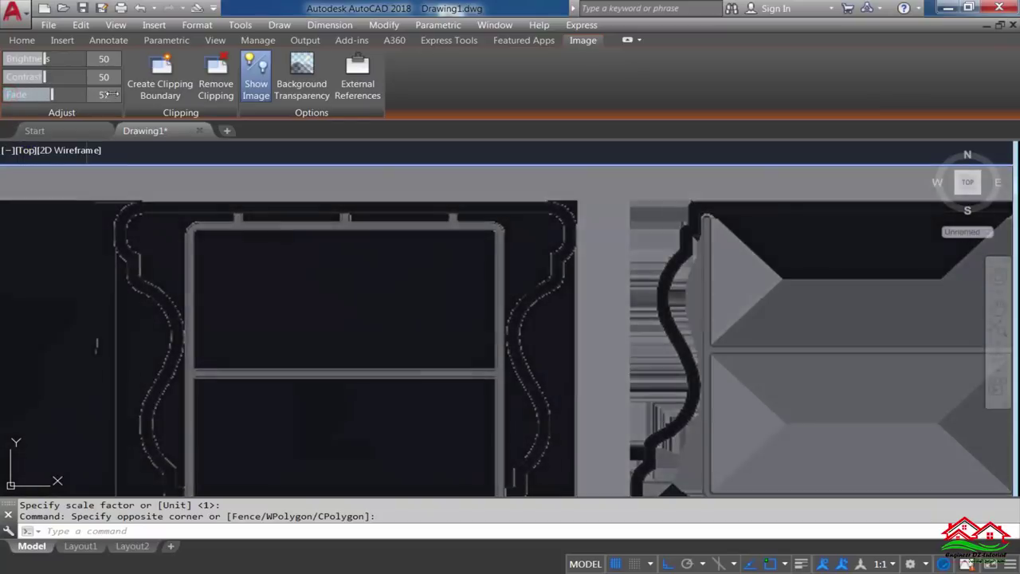
pyautogui.press('Escape')
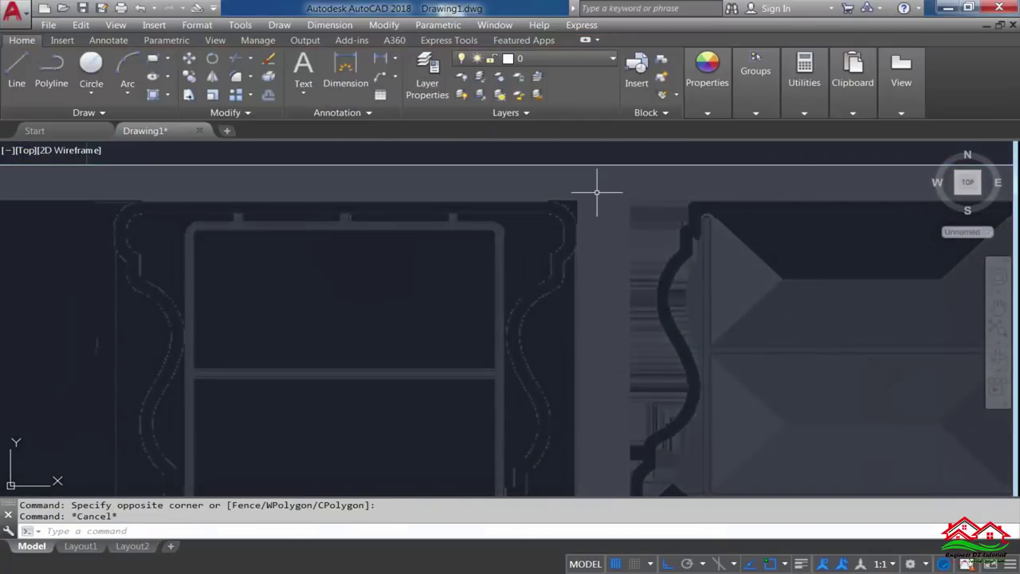
pyautogui.scroll(2, 525, 212)
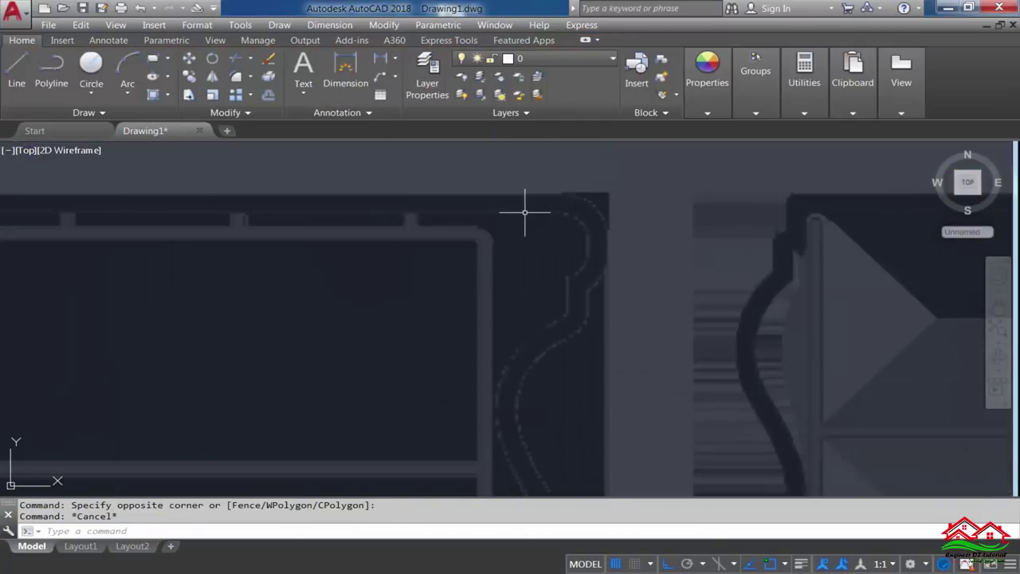
# Trace the left profile's top edge with a three-point polyline
pyautogui.click(50, 66)
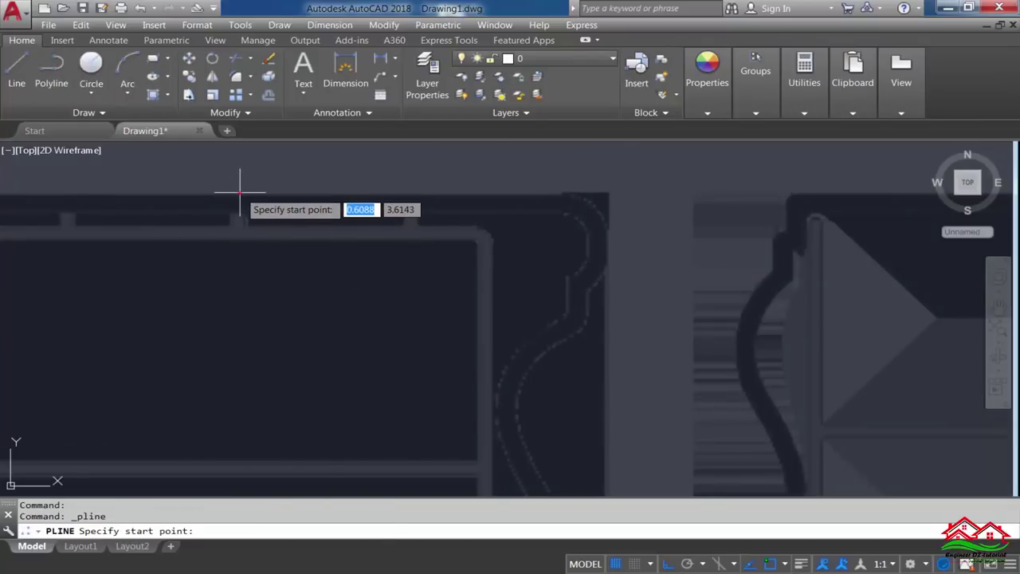
pyautogui.click(239, 192)
pyautogui.scroll(2, 605, 195)
pyautogui.scroll(1, 636, 195)
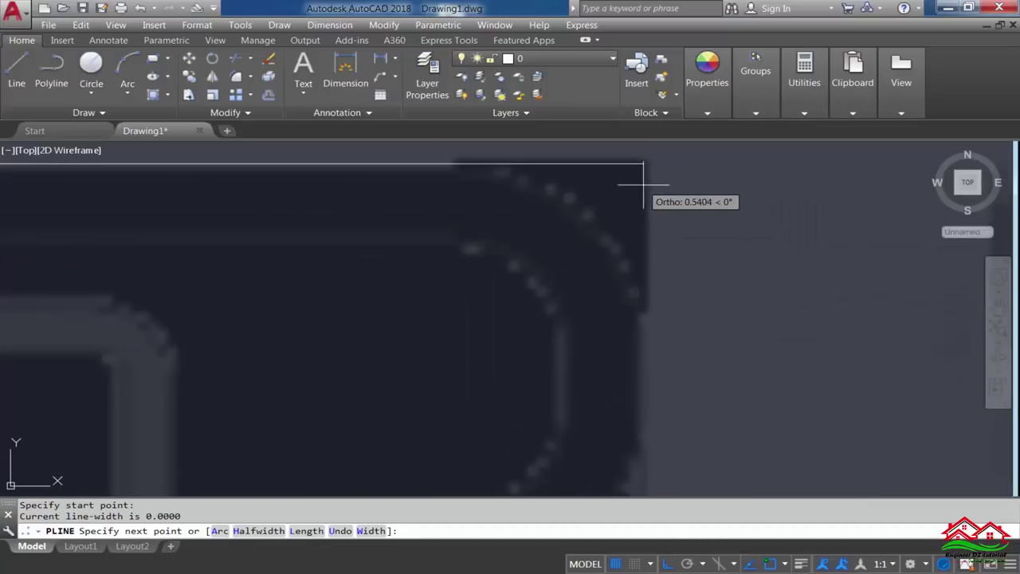
pyautogui.click(647, 162)
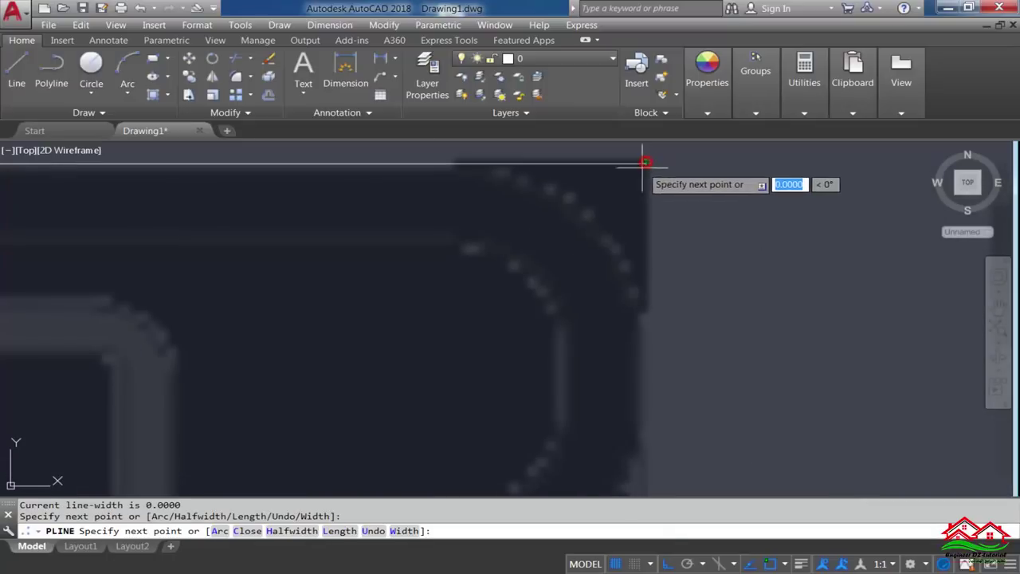
pyautogui.scroll(-1, 649, 295)
pyautogui.scroll(2, 665, 334)
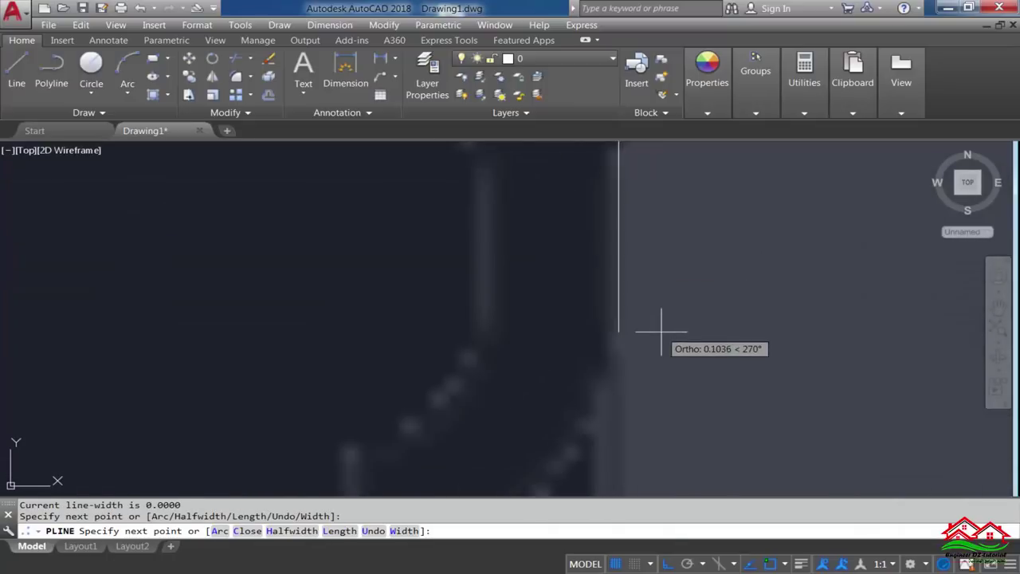
pyautogui.click(615, 353)
pyautogui.press('Return')
pyautogui.scroll(-2, 614, 353)
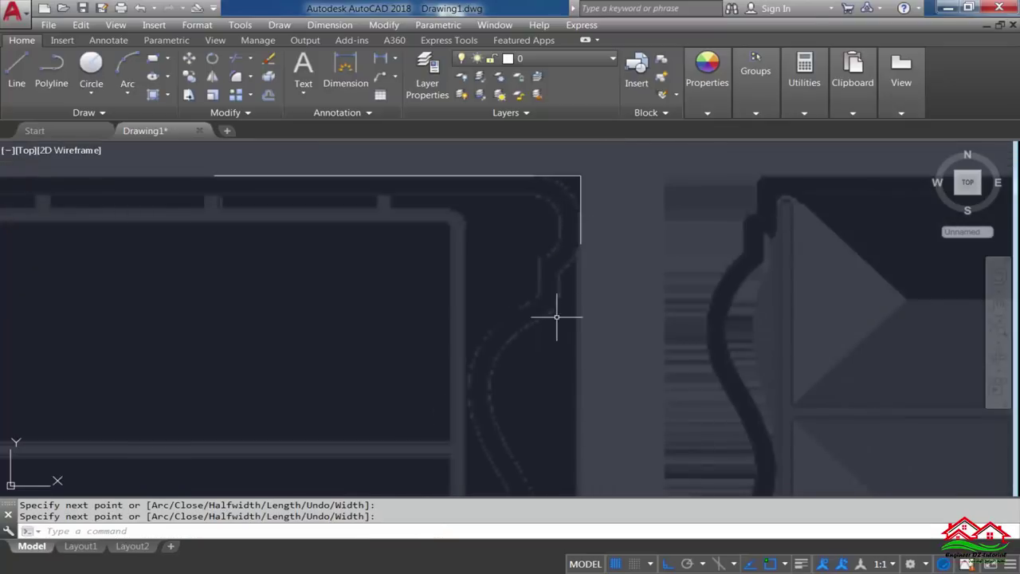
pyautogui.scroll(1, 556, 321)
pyautogui.scroll(1, 558, 289)
pyautogui.scroll(1, 549, 283)
# Trace a short vertical baluster edge with a separate two-point polyline
pyautogui.press('Return')
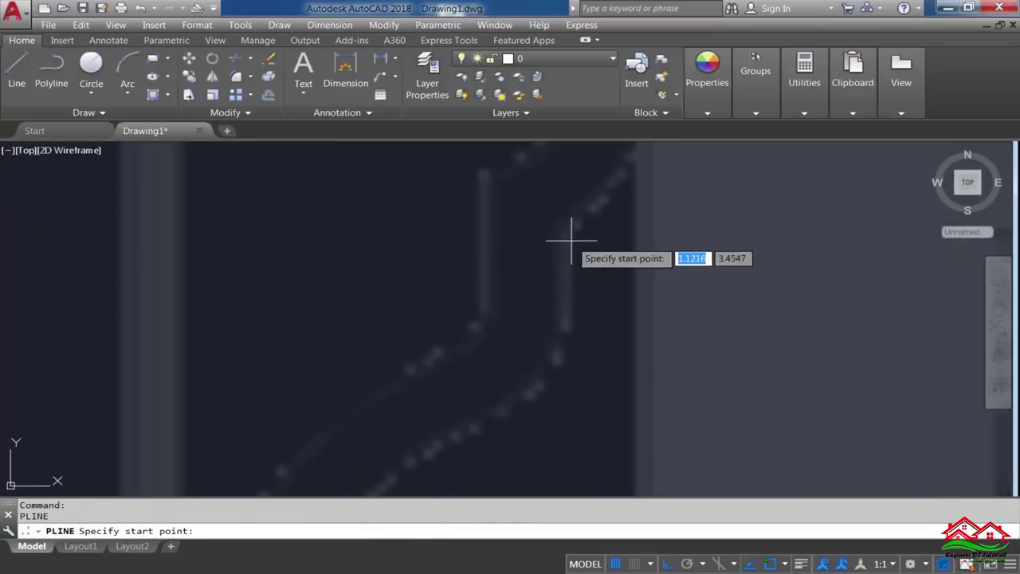
pyautogui.click(566, 231)
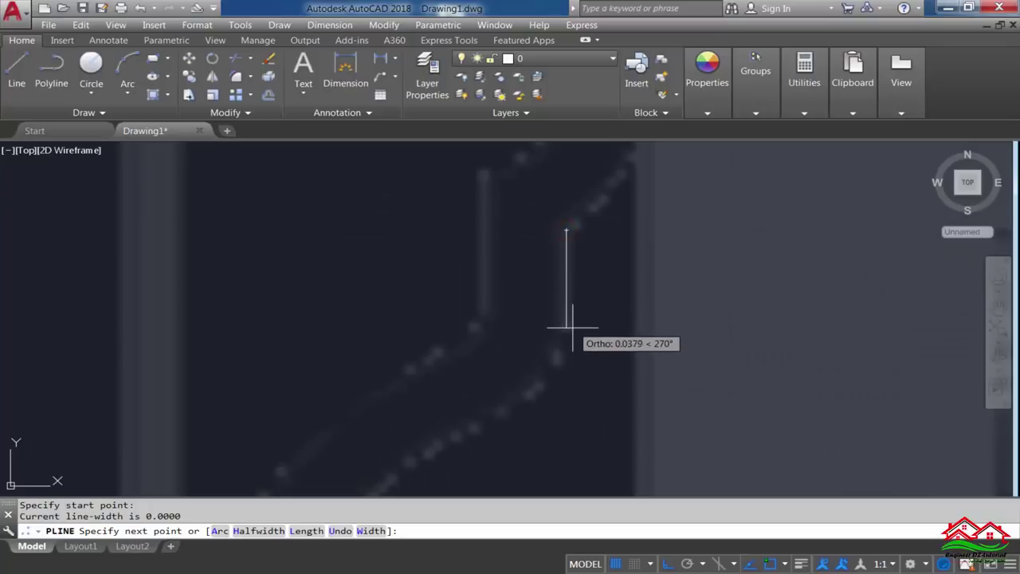
pyautogui.click(568, 326)
pyautogui.press('Return')
pyautogui.scroll(1, 508, 225)
pyautogui.scroll(-3, 506, 224)
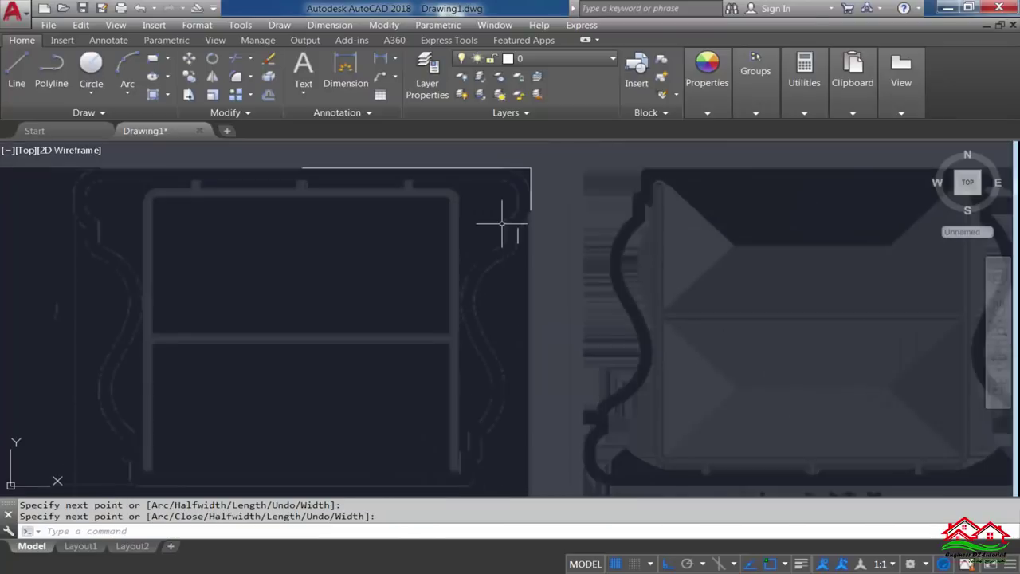
pyautogui.scroll(1, 514, 385)
pyautogui.scroll(1, 483, 337)
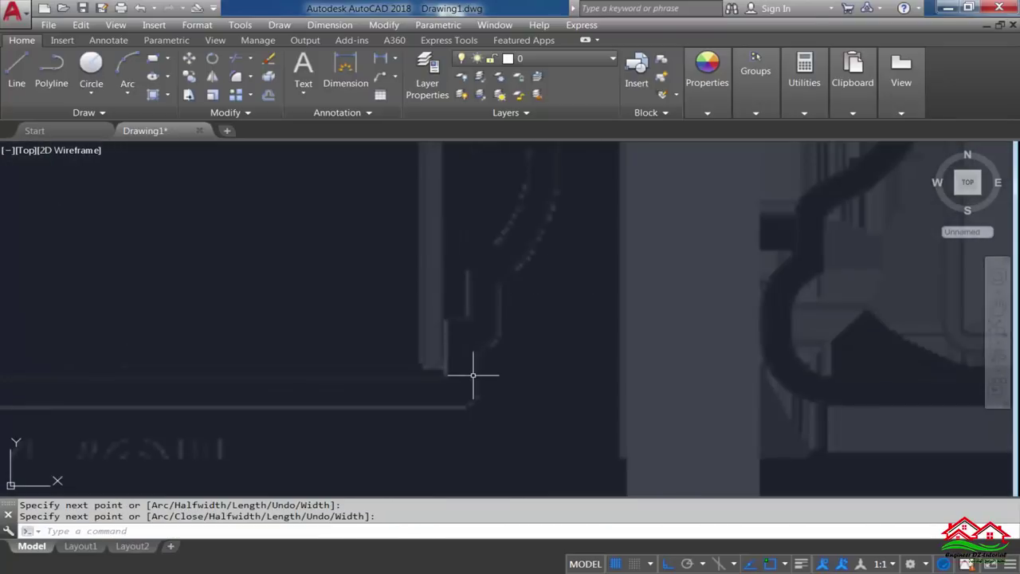
pyautogui.scroll(1, 467, 364)
# Trace the baluster's stepped edge: vertical drop, leftward step, downward step, long horizontal edge
pyautogui.press('Return')
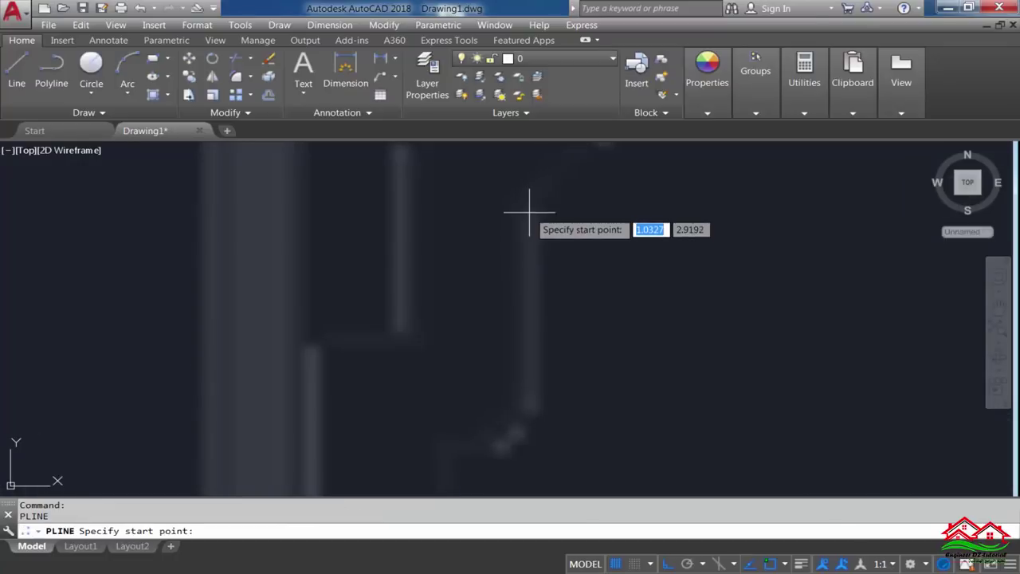
pyautogui.click(530, 208)
pyautogui.scroll(-2, 502, 343)
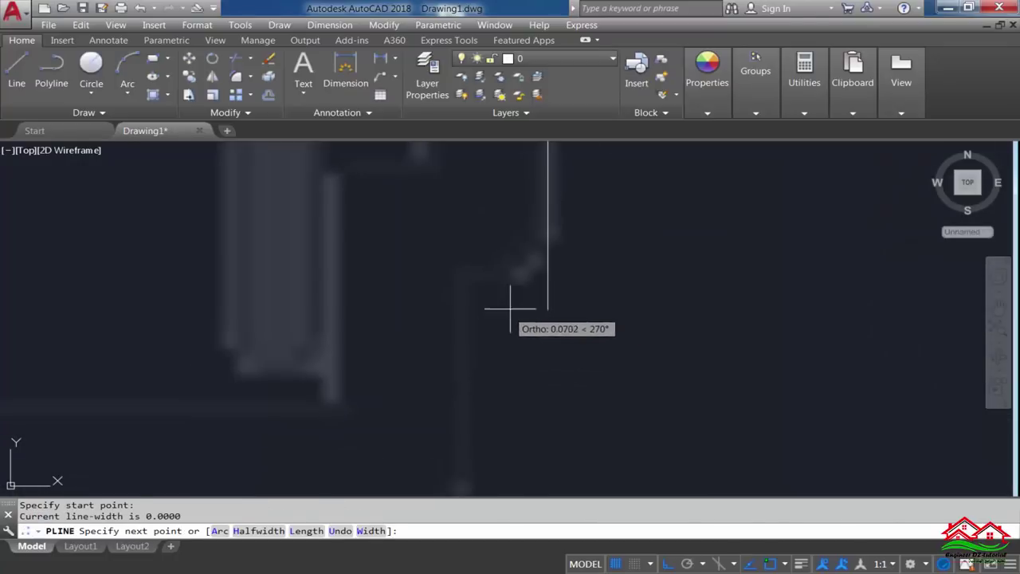
pyautogui.click(548, 279)
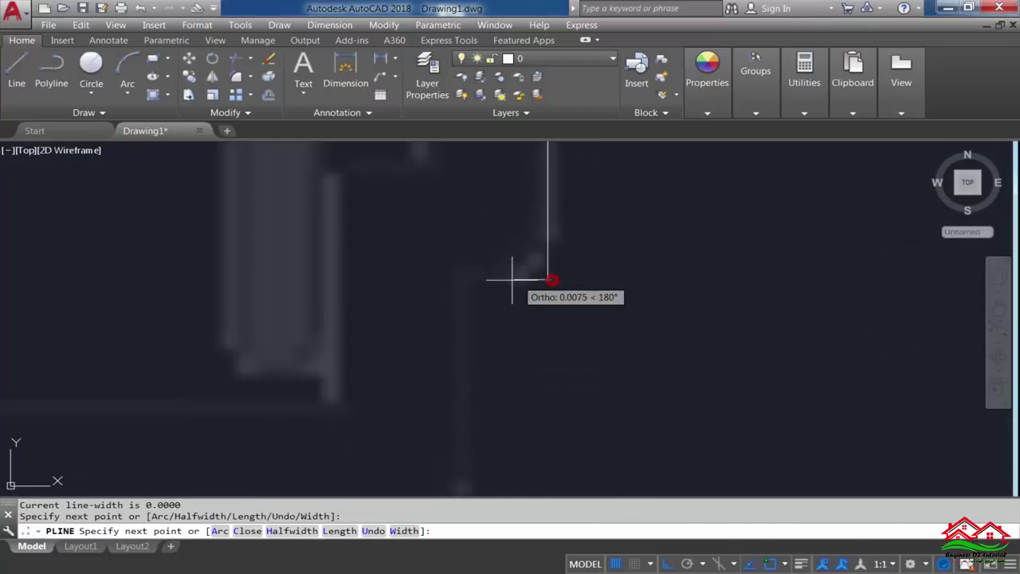
pyautogui.click(464, 279)
pyautogui.scroll(-1, 478, 228)
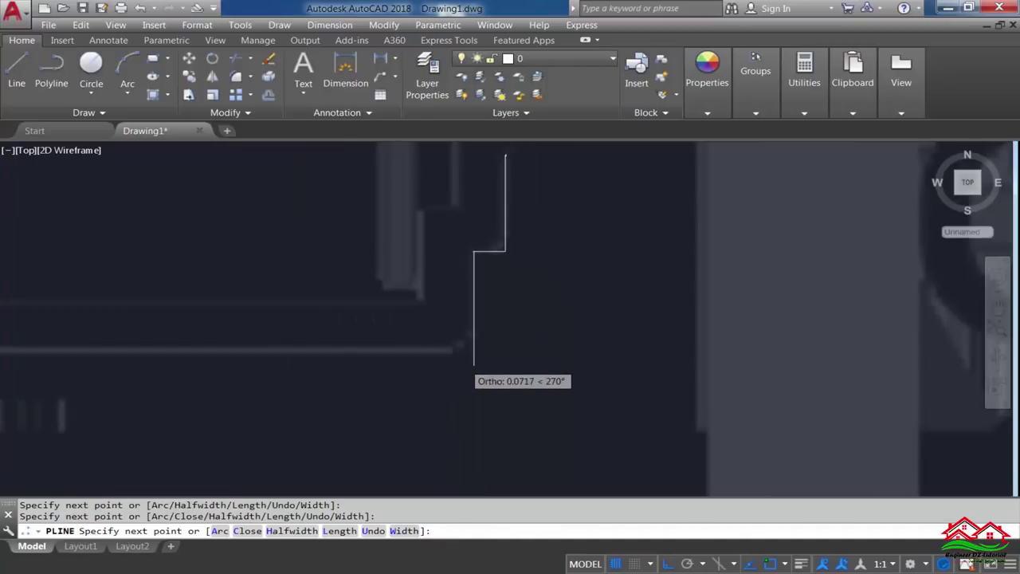
pyautogui.click(494, 301)
pyautogui.scroll(-1, 494, 301)
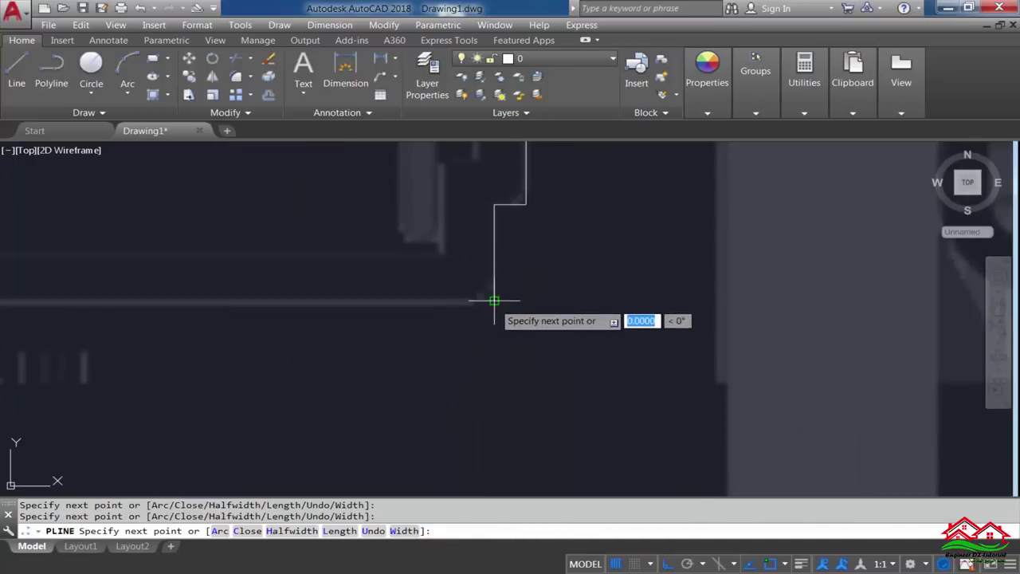
pyautogui.click(290, 309)
pyautogui.press('Return')
pyautogui.scroll(-5, 461, 338)
pyautogui.scroll(-1, 474, 269)
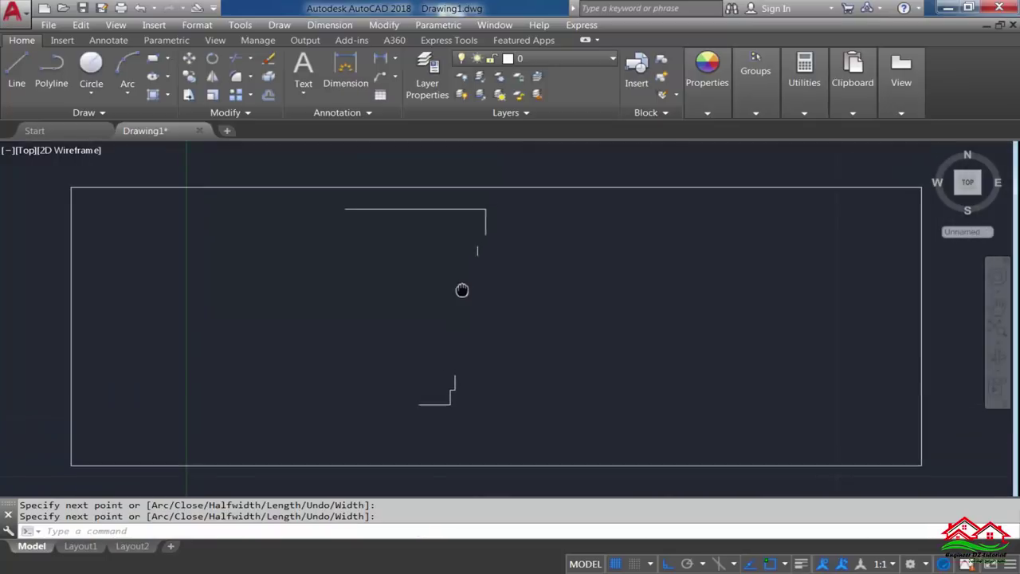
pyautogui.scroll(4, 462, 279)
pyautogui.scroll(3, 474, 263)
pyautogui.scroll(3, 479, 272)
pyautogui.scroll(2, 485, 232)
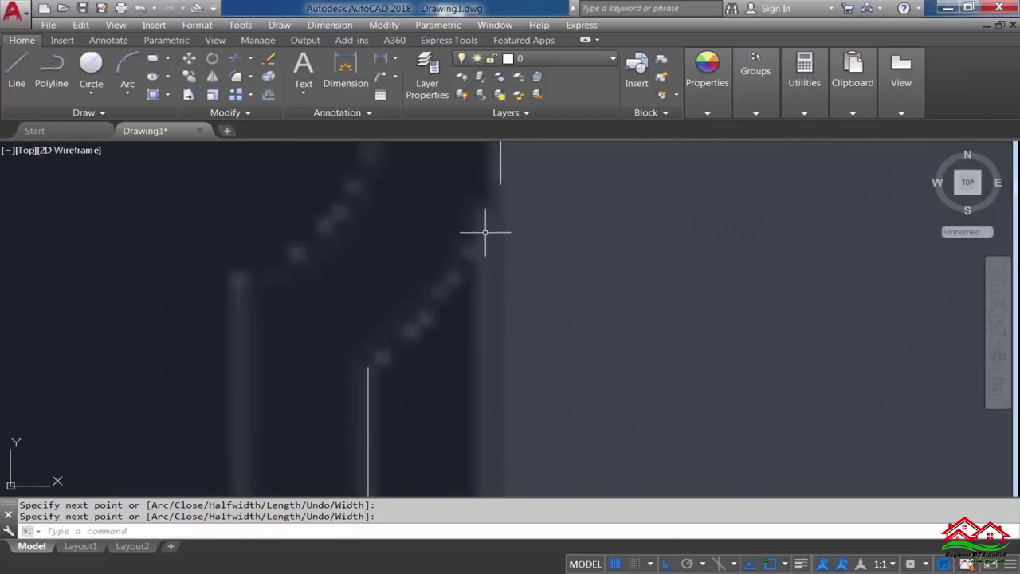
# Draw a three-point arc along the curve from the vertical line's end to the lower line
pyautogui.moveTo(484, 238); pyautogui.dragTo(479, 269, button='middle')
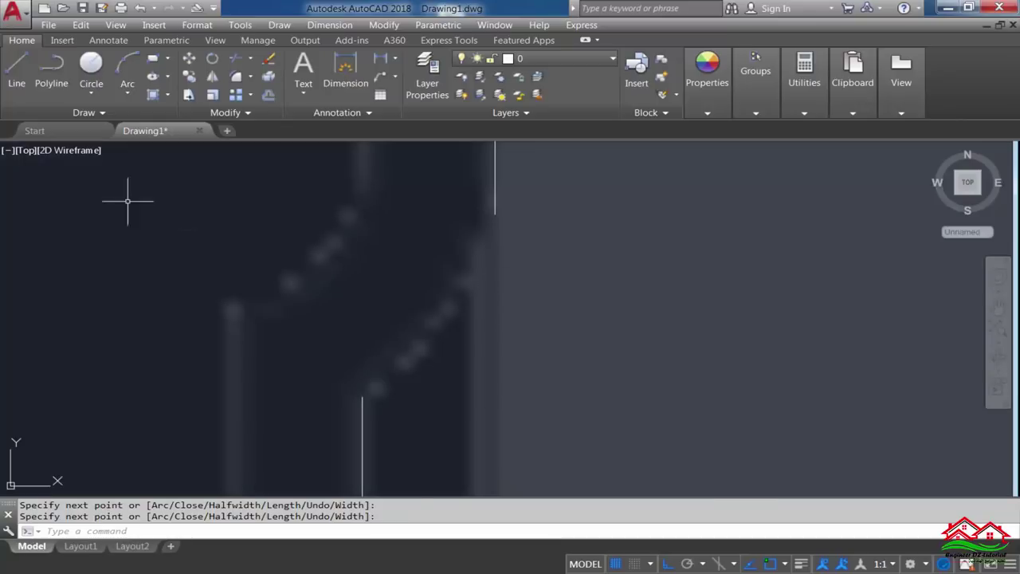
pyautogui.click(128, 73)
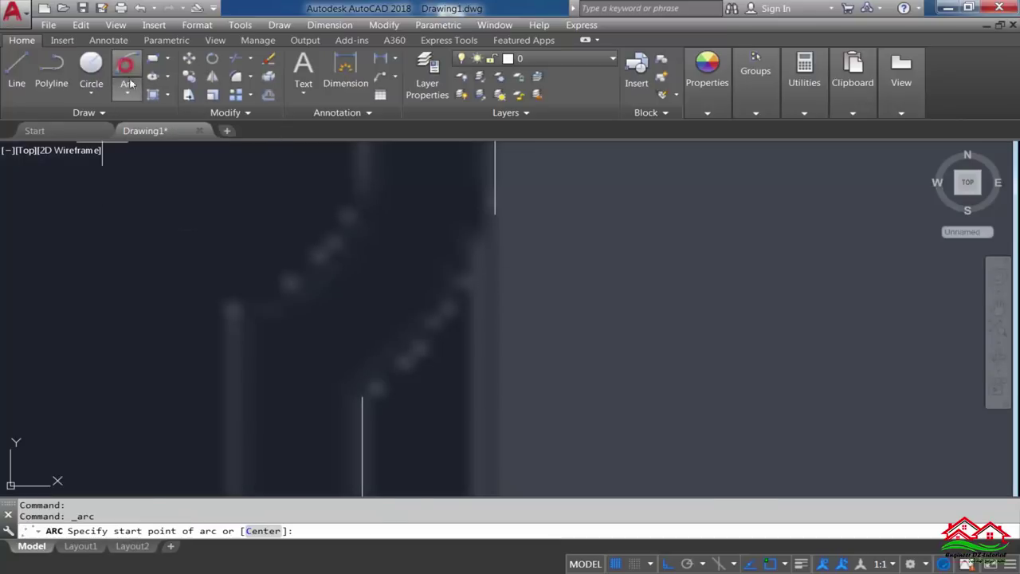
pyautogui.click(494, 214)
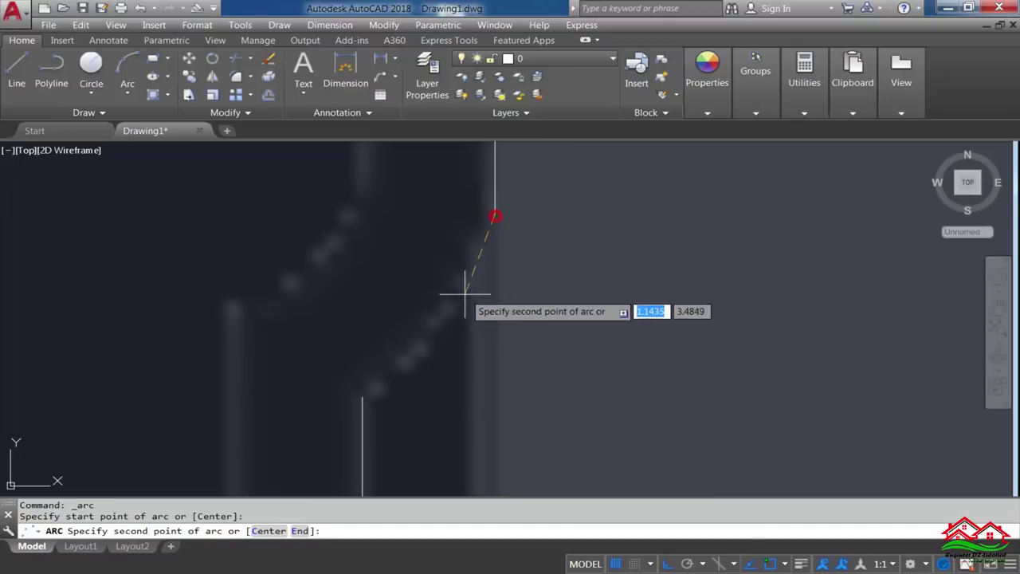
pyautogui.click(458, 295)
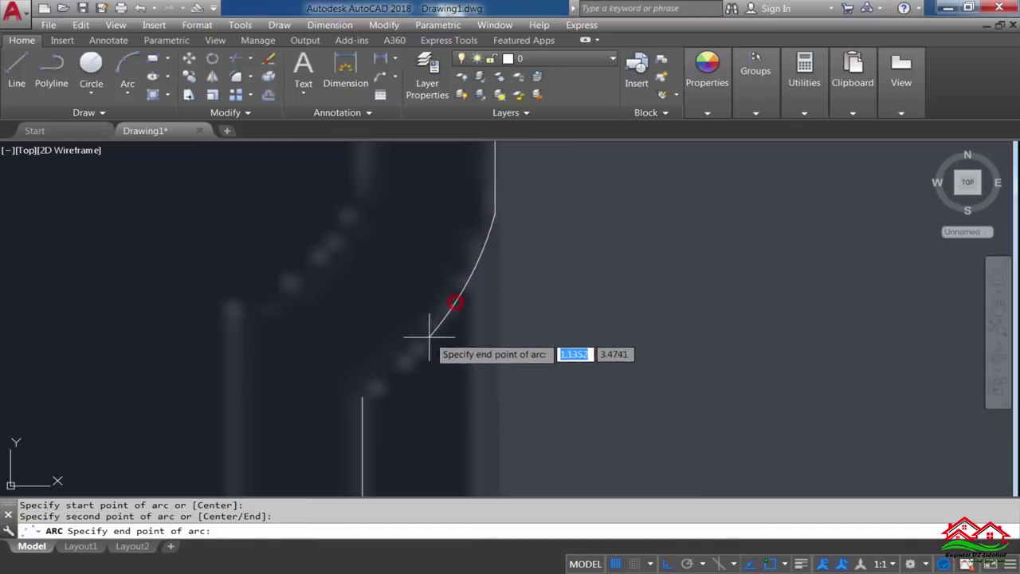
pyautogui.click(368, 394)
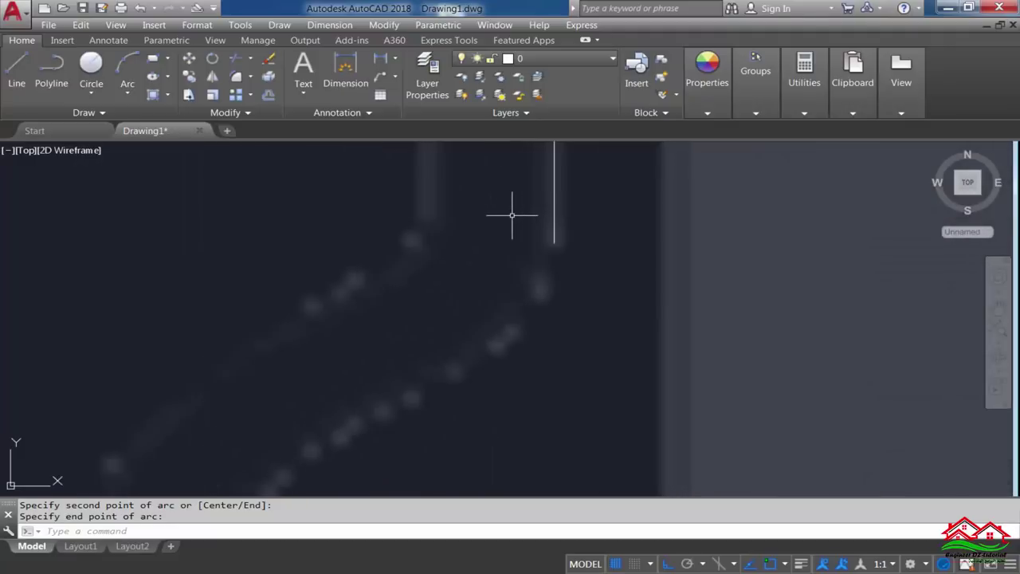
pyautogui.click(114, 115)
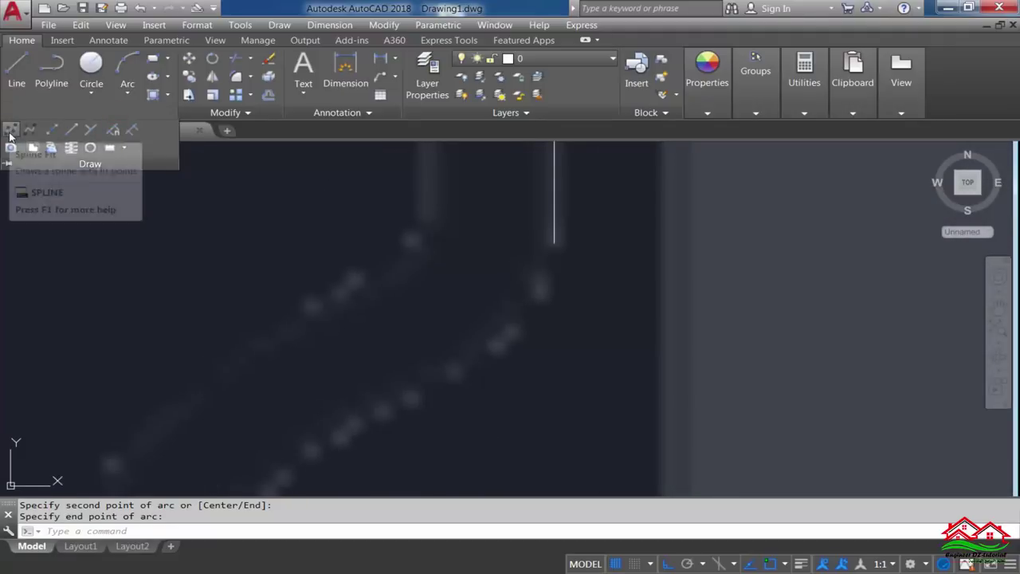
# Start a fitted spline at the line end with Ortho off and place the first points along the baluster curve
pyautogui.click(11, 133)
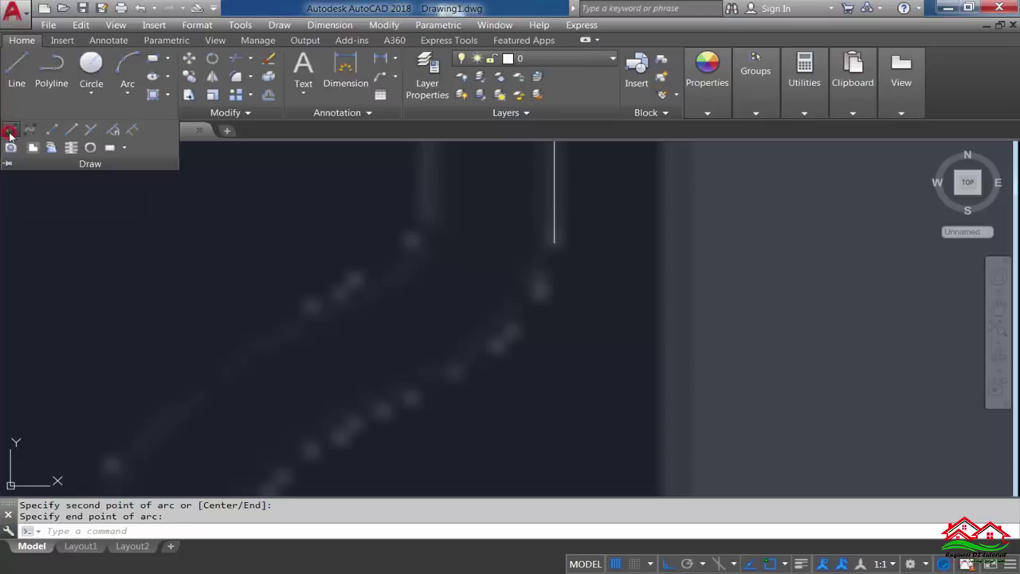
pyautogui.click(553, 241)
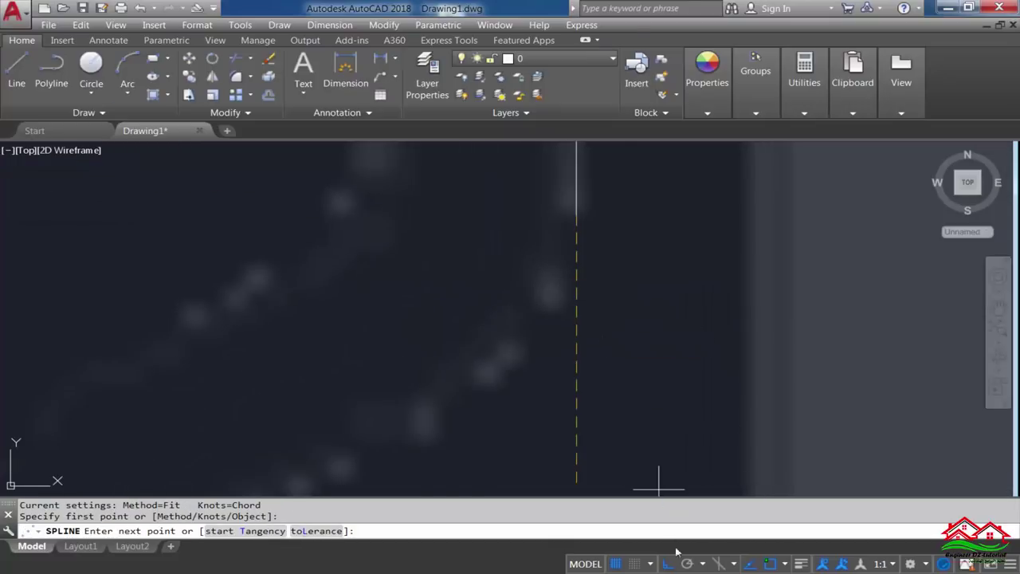
pyautogui.click(664, 564)
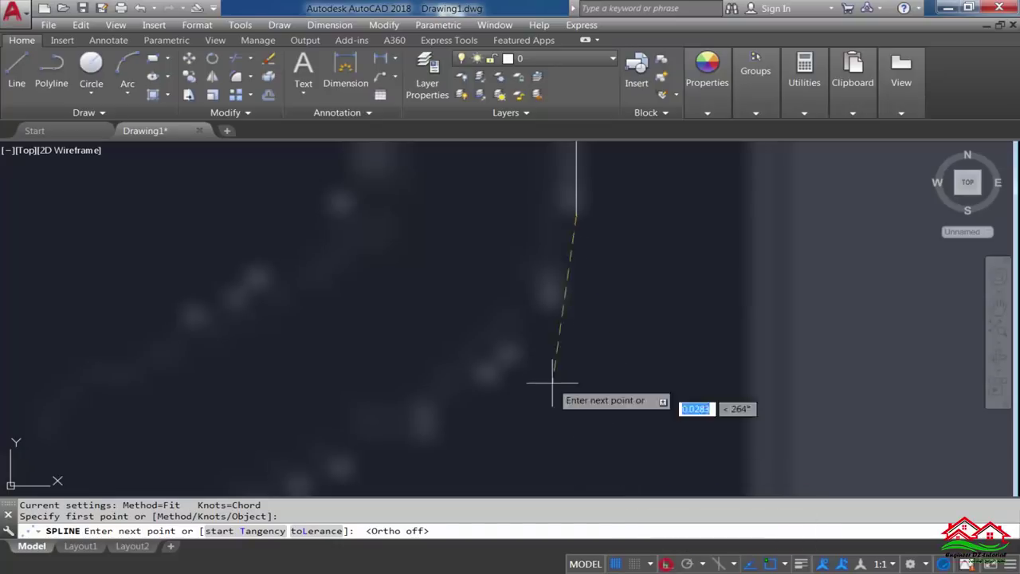
pyautogui.click(551, 301)
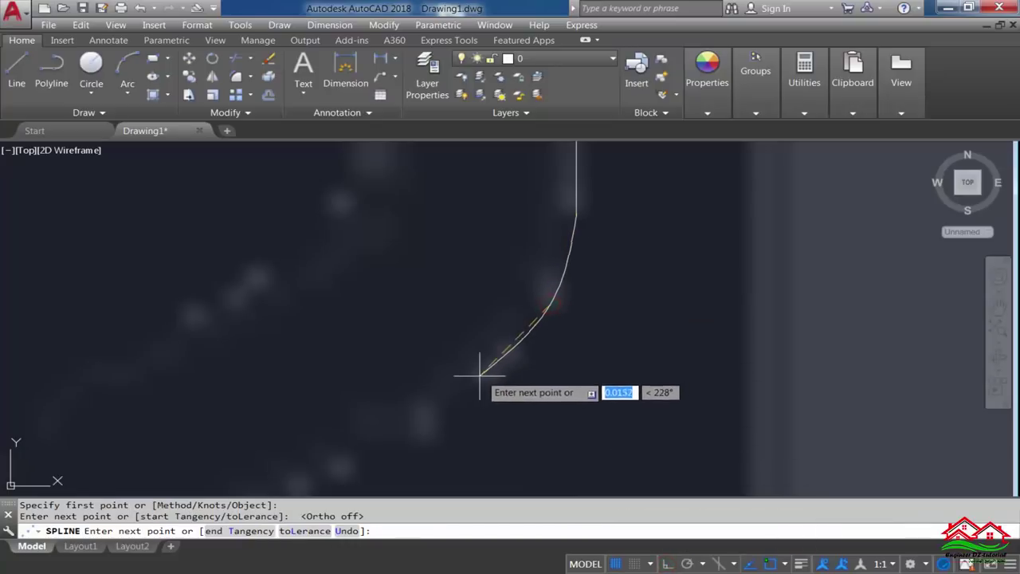
pyautogui.click(420, 404)
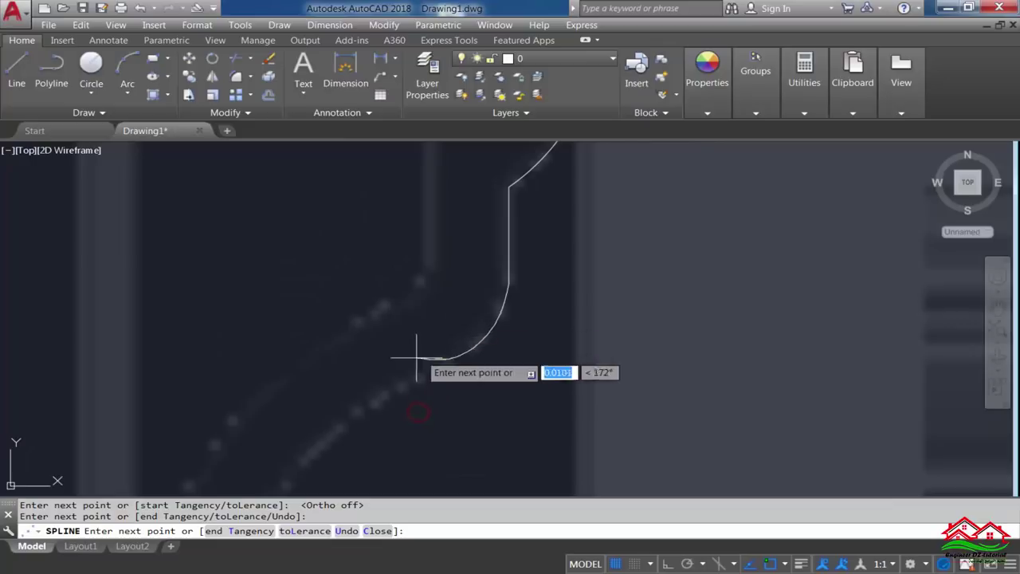
# Continue the spline's fit points down the reference edge and finish it at the lower step
pyautogui.scroll(3, 478, 317)
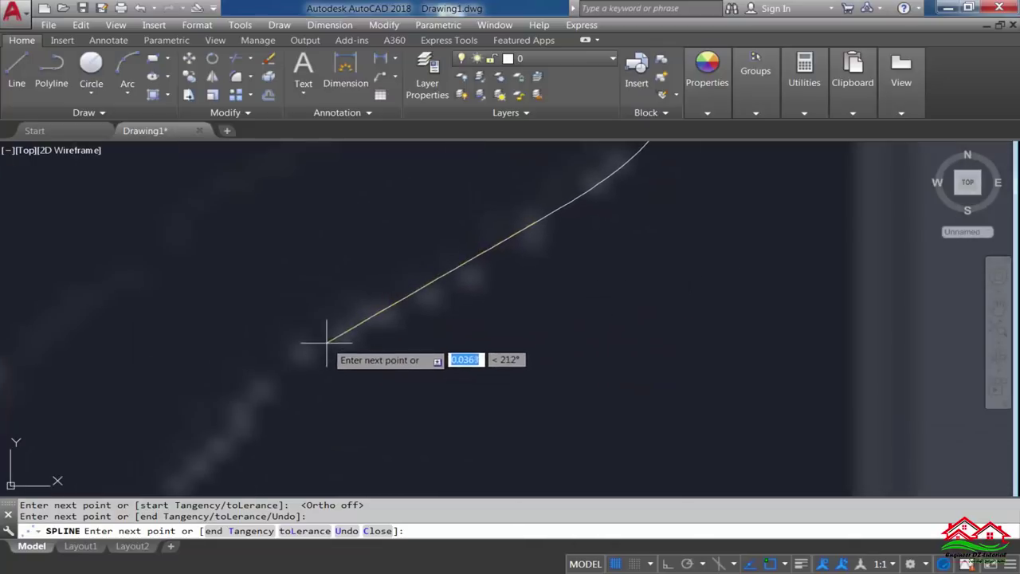
pyautogui.scroll(-3, 508, 259)
pyautogui.scroll(2, 478, 275)
pyautogui.click(429, 288)
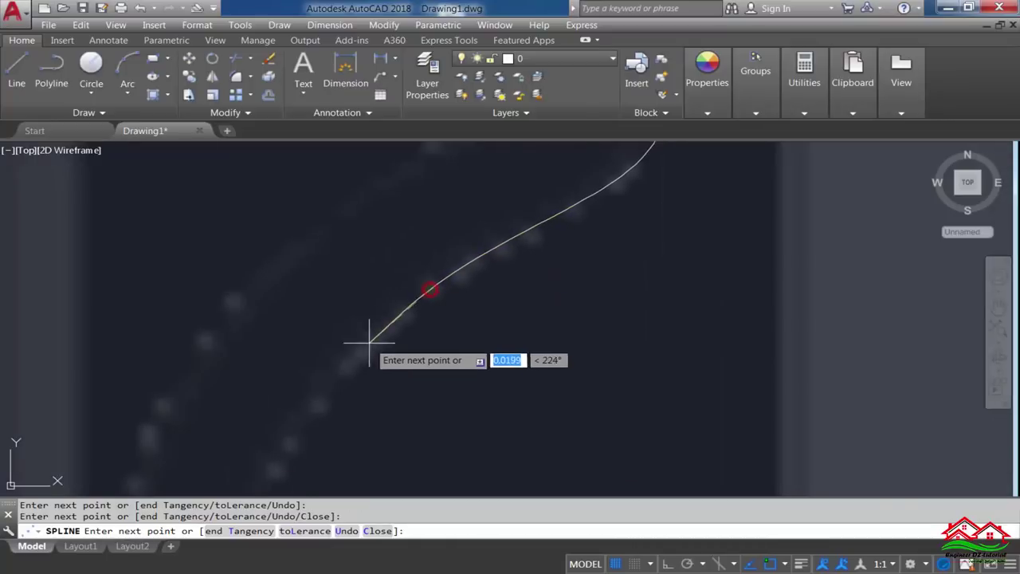
pyautogui.scroll(-2, 414, 259)
pyautogui.scroll(2, 414, 259)
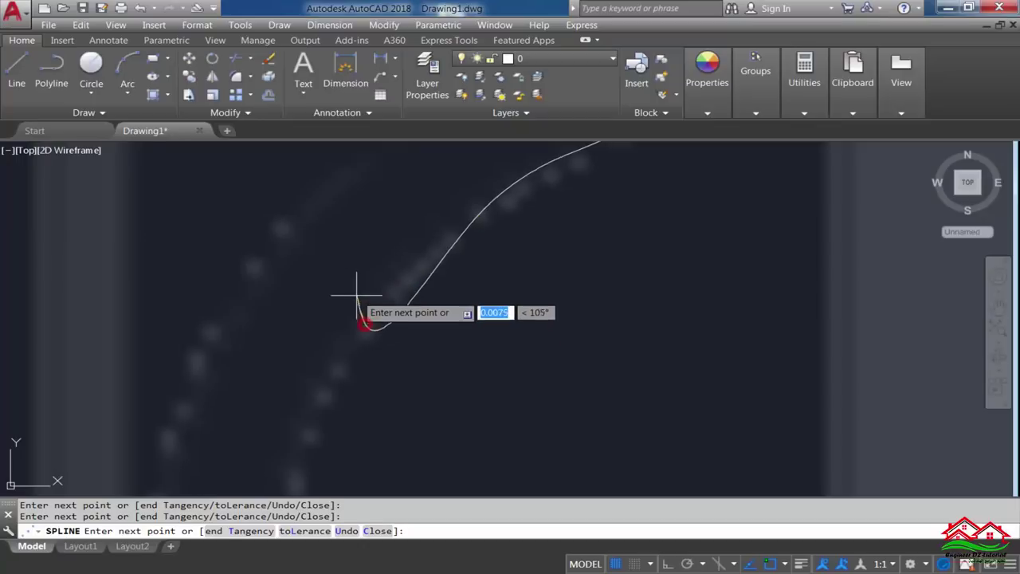
pyautogui.scroll(-2, 353, 303)
pyautogui.scroll(2, 319, 350)
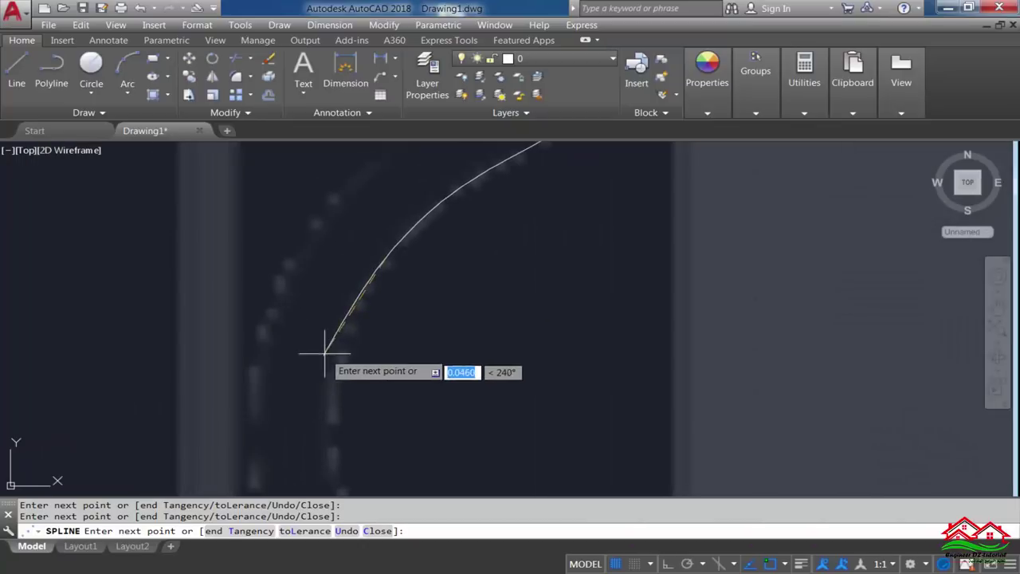
pyautogui.click(362, 295)
pyautogui.scroll(-2, 334, 354)
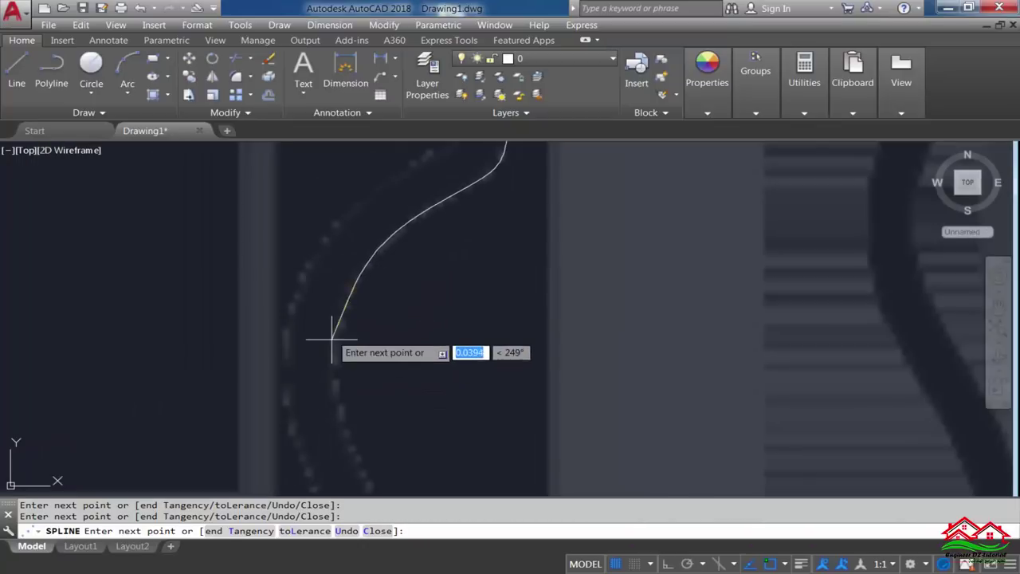
pyautogui.scroll(3, 344, 347)
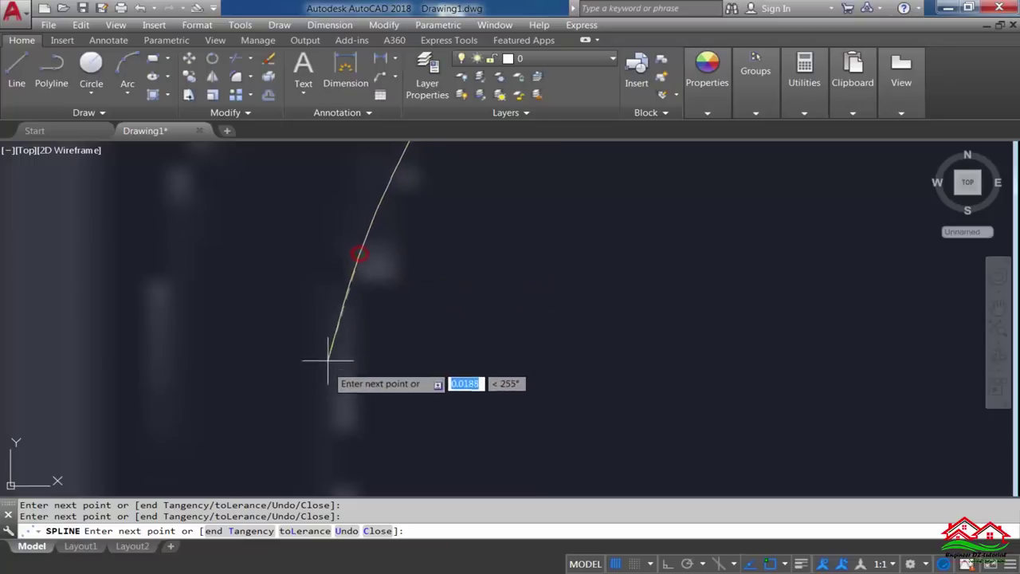
pyautogui.scroll(-2, 295, 289)
pyautogui.scroll(2, 325, 369)
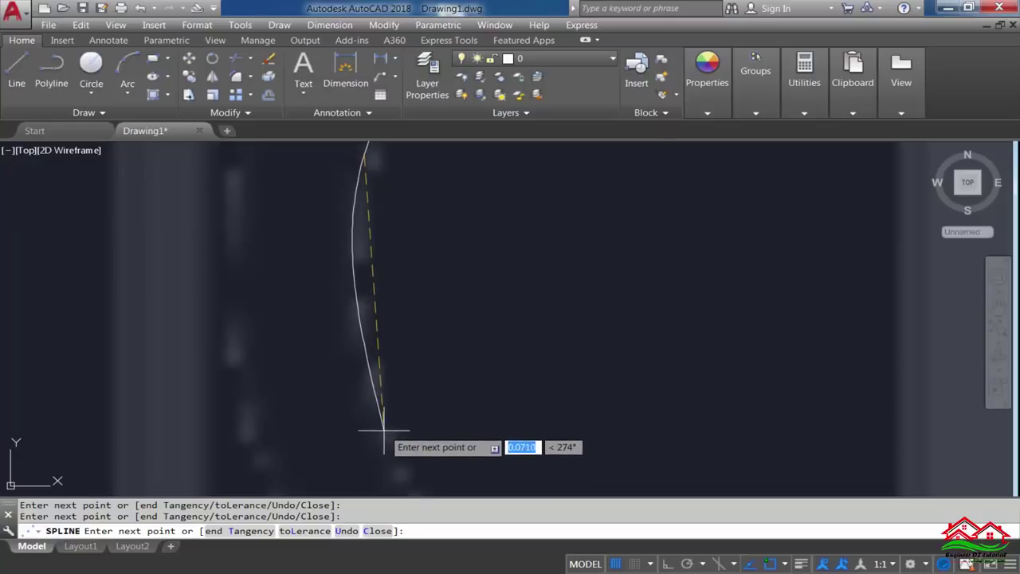
pyautogui.scroll(-2, 351, 319)
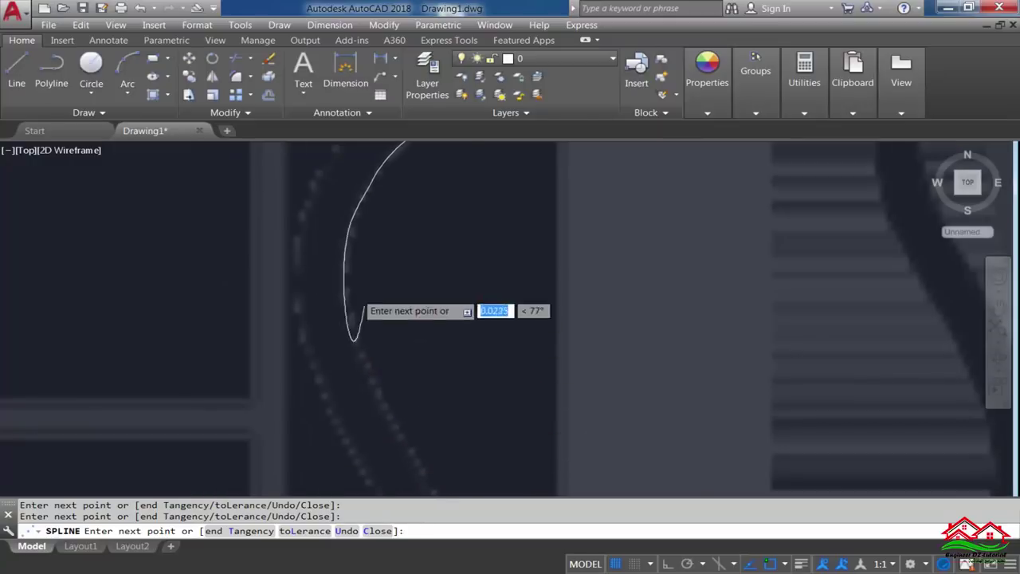
pyautogui.scroll(-2, 355, 311)
pyautogui.scroll(2, 359, 371)
pyautogui.scroll(3, 417, 361)
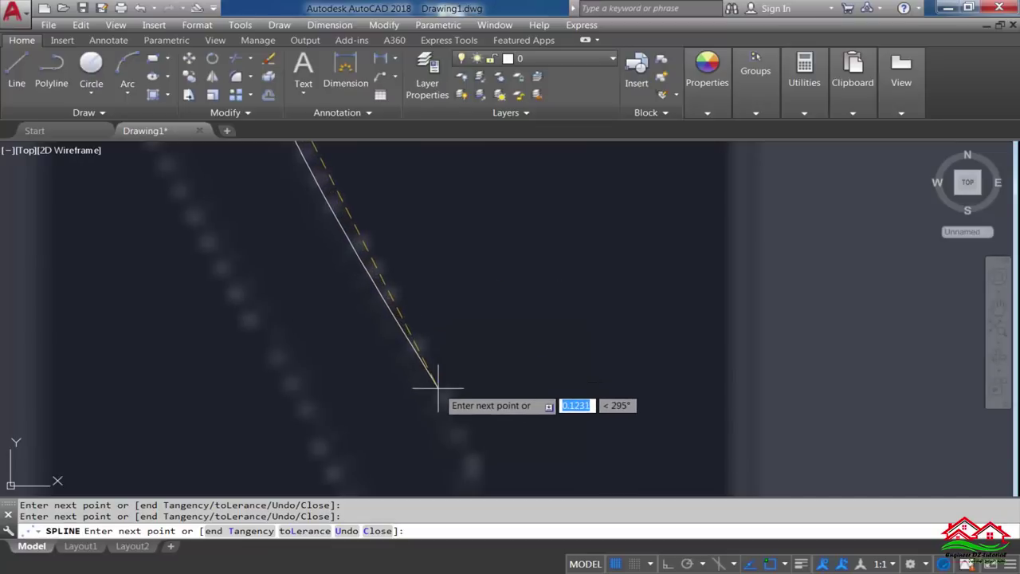
pyautogui.click(441, 398)
pyautogui.scroll(-2, 467, 398)
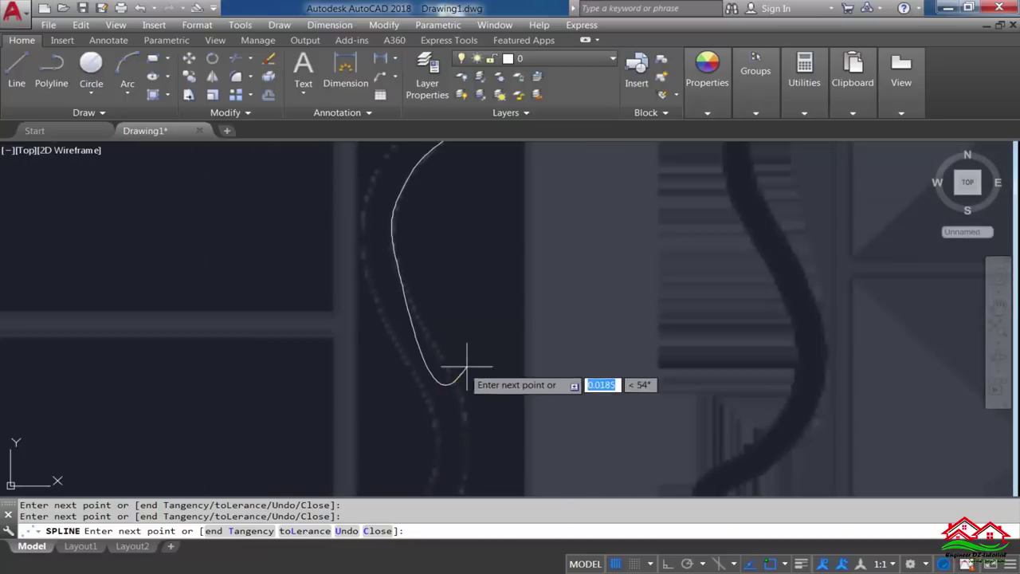
pyautogui.scroll(1, 467, 428)
pyautogui.scroll(1, 467, 375)
pyautogui.scroll(1, 459, 363)
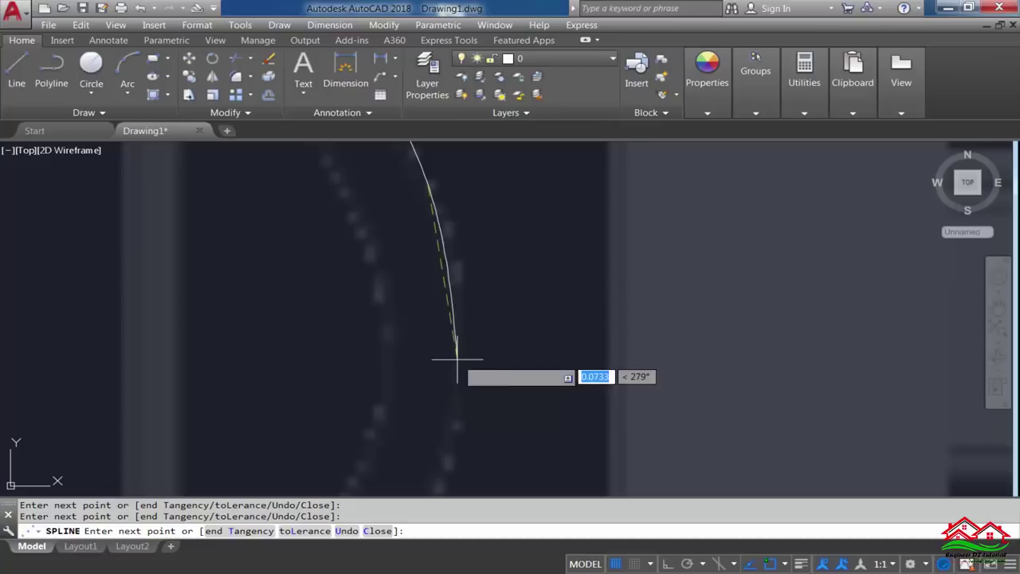
pyautogui.click(461, 271)
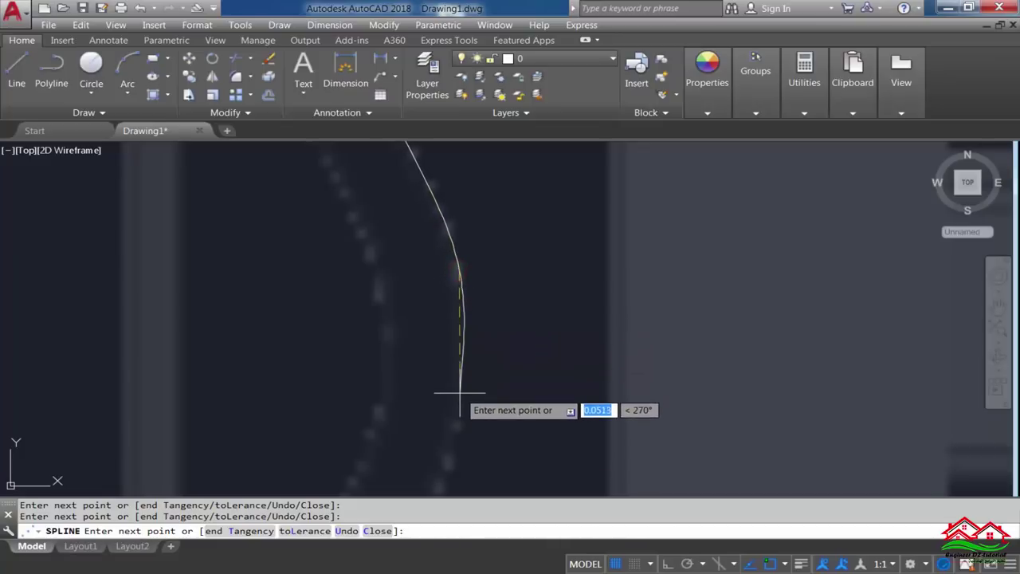
pyautogui.scroll(-1, 478, 374)
pyautogui.scroll(1, 470, 374)
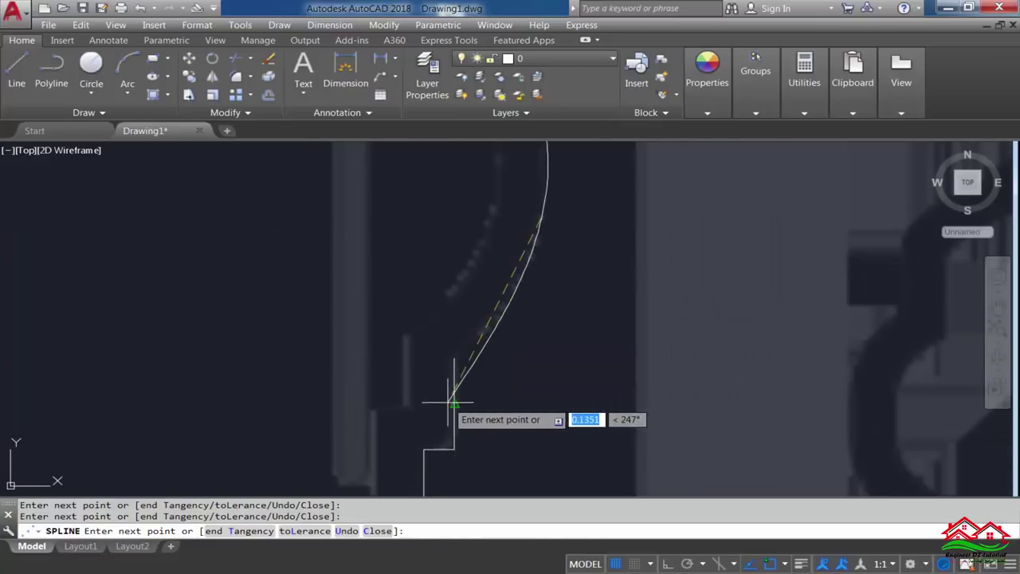
pyautogui.scroll(1, 455, 351)
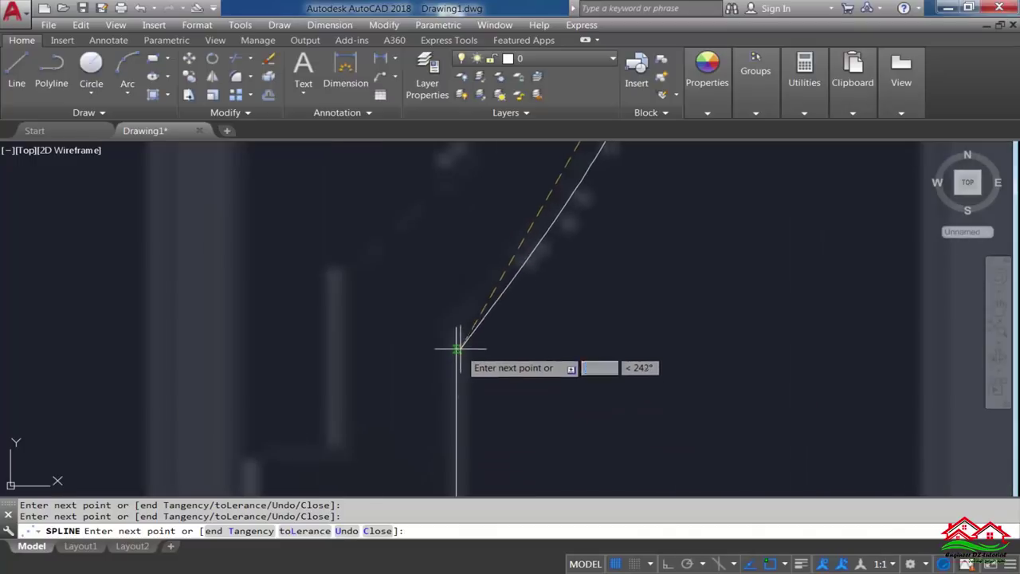
pyautogui.scroll(-1, 456, 327)
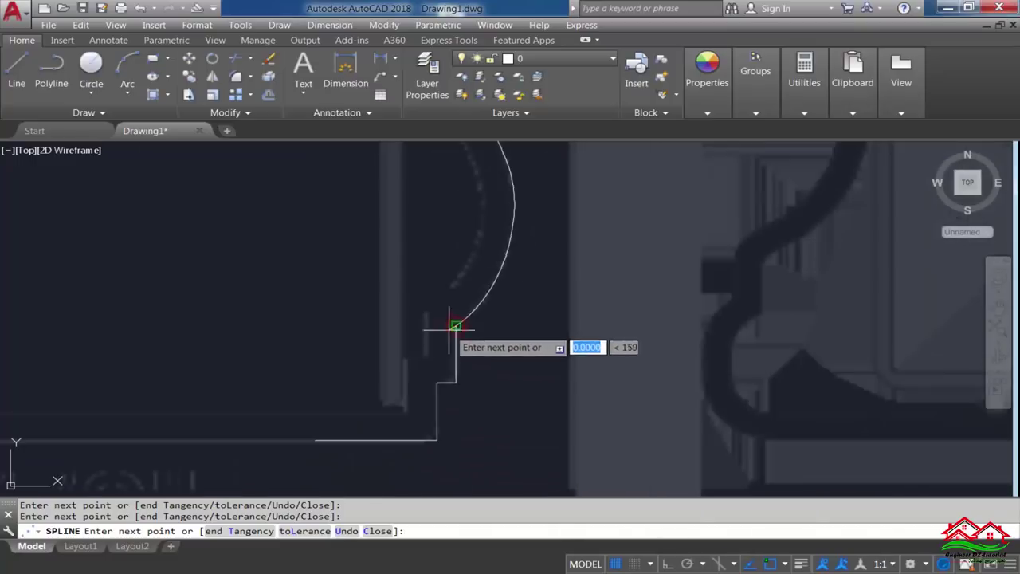
pyautogui.click(404, 360)
pyautogui.press('Return')
# Pan and zoom to bring the whole traced profile into view
pyautogui.scroll(-3, 468, 370)
pyautogui.scroll(1, 455, 295)
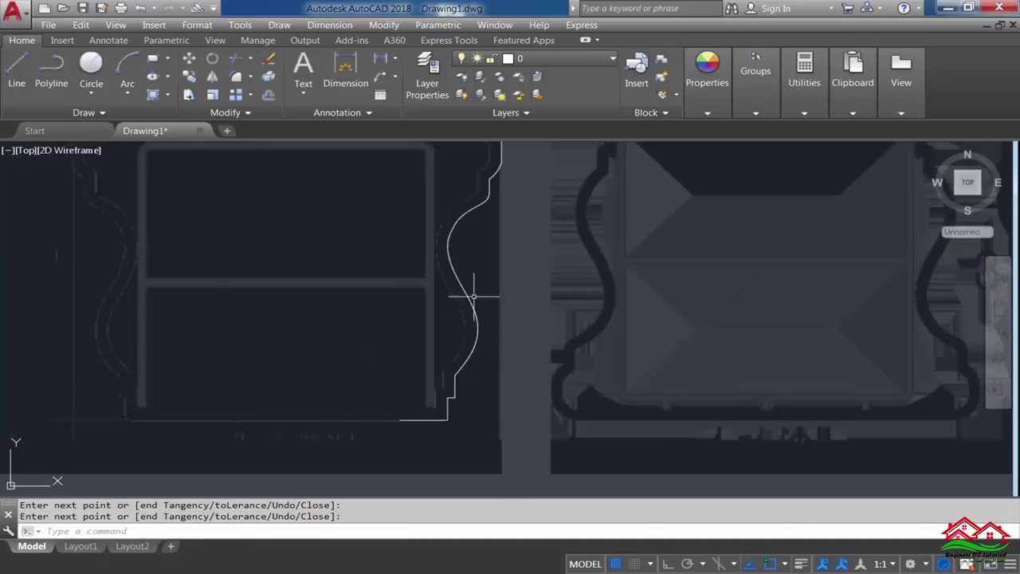
pyautogui.scroll(-1, 455, 289)
pyautogui.scroll(1, 387, 262)
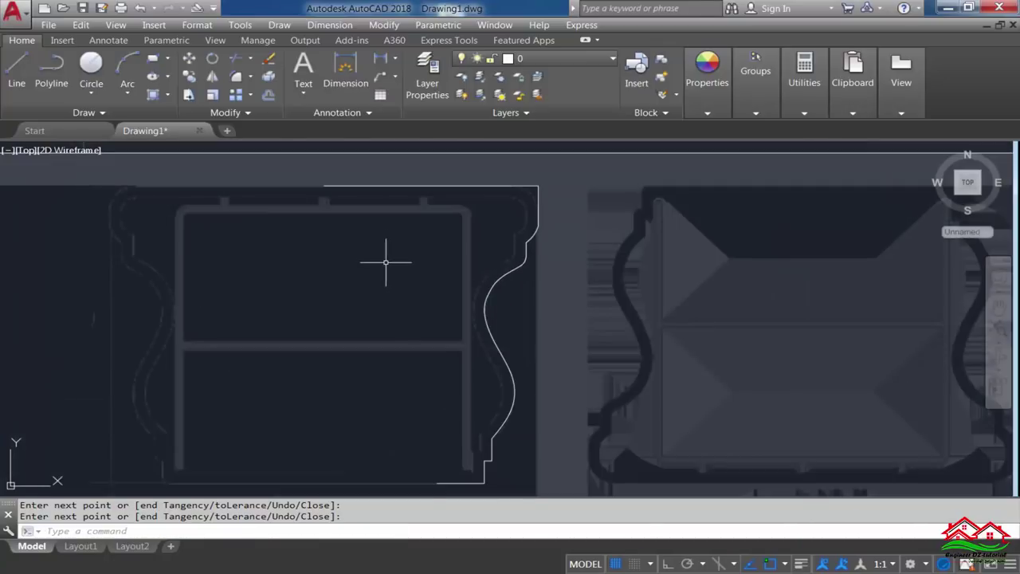
pyautogui.scroll(-1, 398, 231)
pyautogui.moveTo(399, 231)
pyautogui.mouseDown(button='middle')
pyautogui.moveTo(403, 248)
pyautogui.moveTo(469, 251)
pyautogui.mouseUp(button='middle')
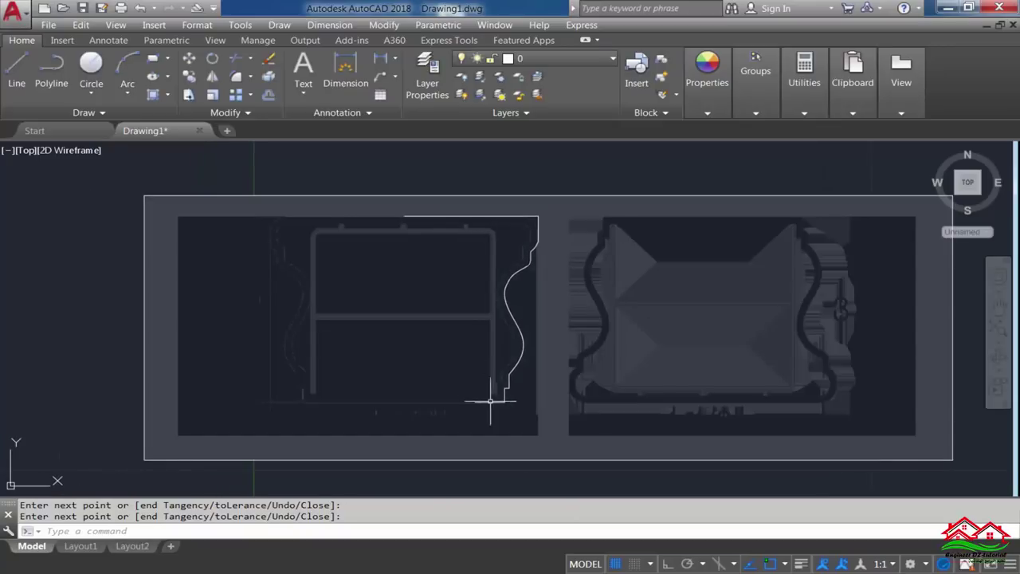
pyautogui.scroll(2, 489, 405)
pyautogui.scroll(2, 518, 403)
pyautogui.scroll(-1, 524, 401)
pyautogui.scroll(1, 516, 413)
pyautogui.write('F')
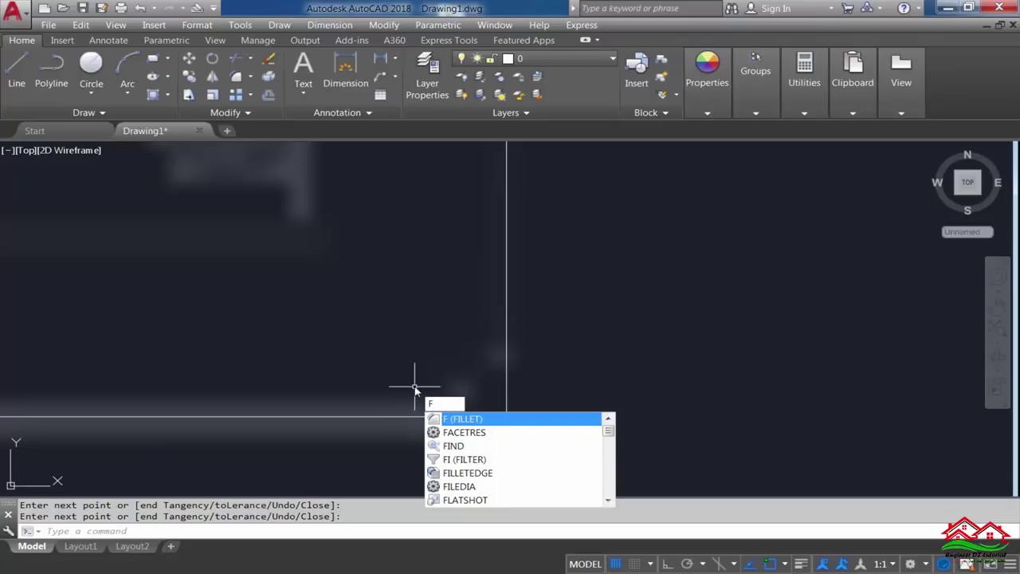
# Fillet the lower step corner between its horizontal and vertical lines, with a radius picked on screen
pyautogui.press('Return')
pyautogui.press('Return')
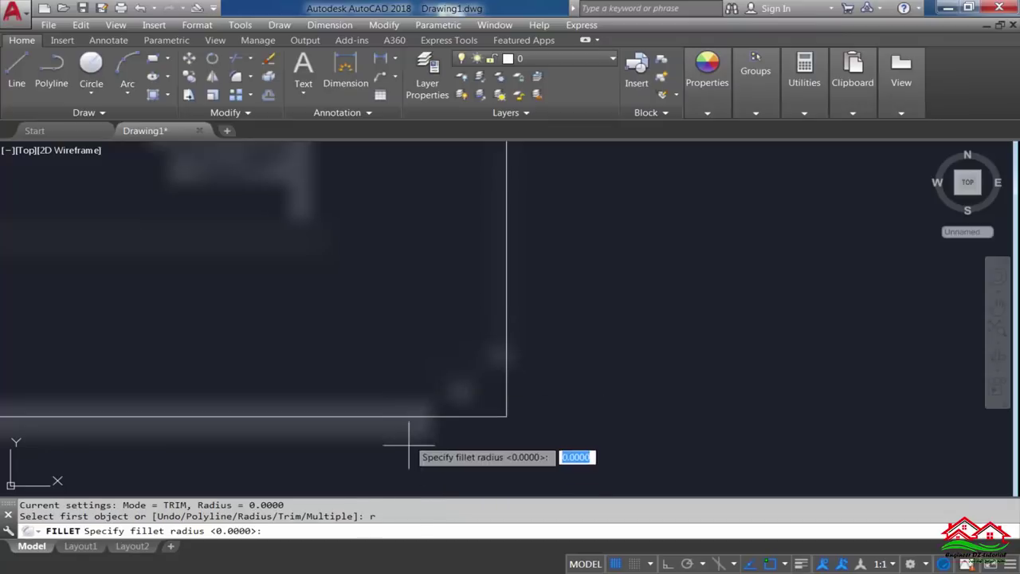
pyautogui.scroll(2, 451, 445)
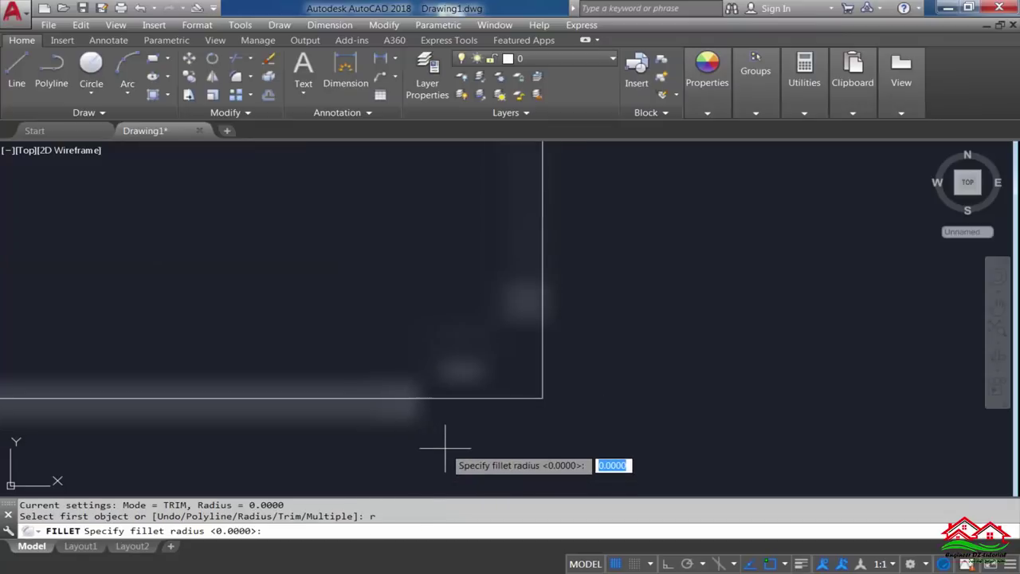
pyautogui.click(420, 397)
pyautogui.click(542, 398)
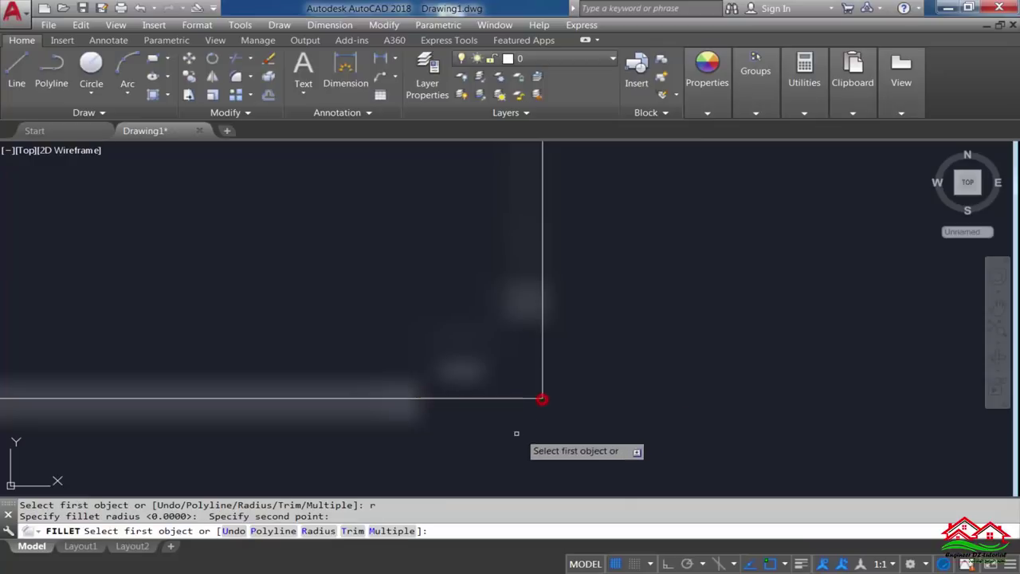
pyautogui.click(490, 399)
pyautogui.click(540, 335)
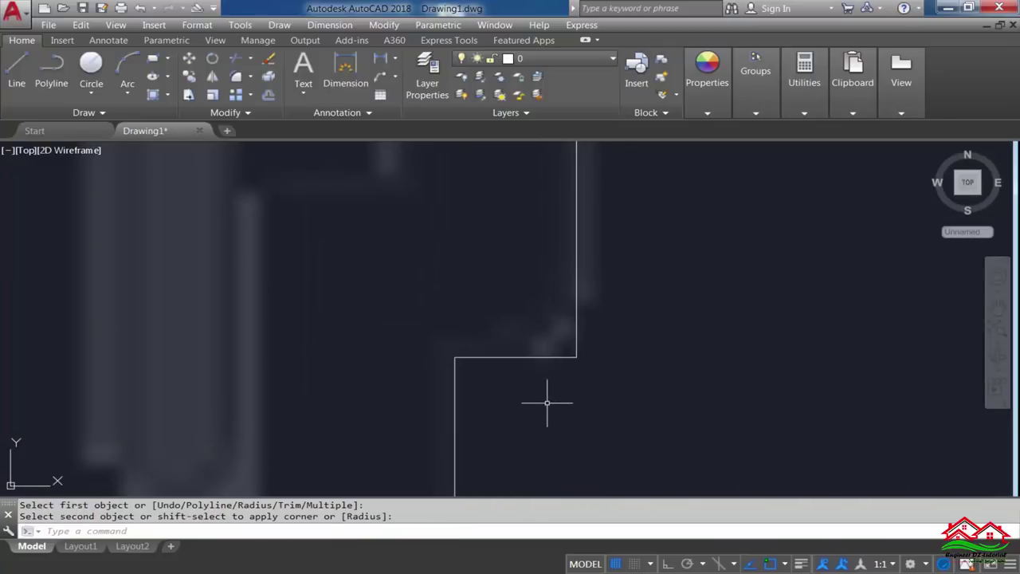
# Fillet the next step corner with a new radius picked on screen, after one cancelled attempt
pyautogui.press('Return')
pyautogui.write('r')
pyautogui.press('Return')
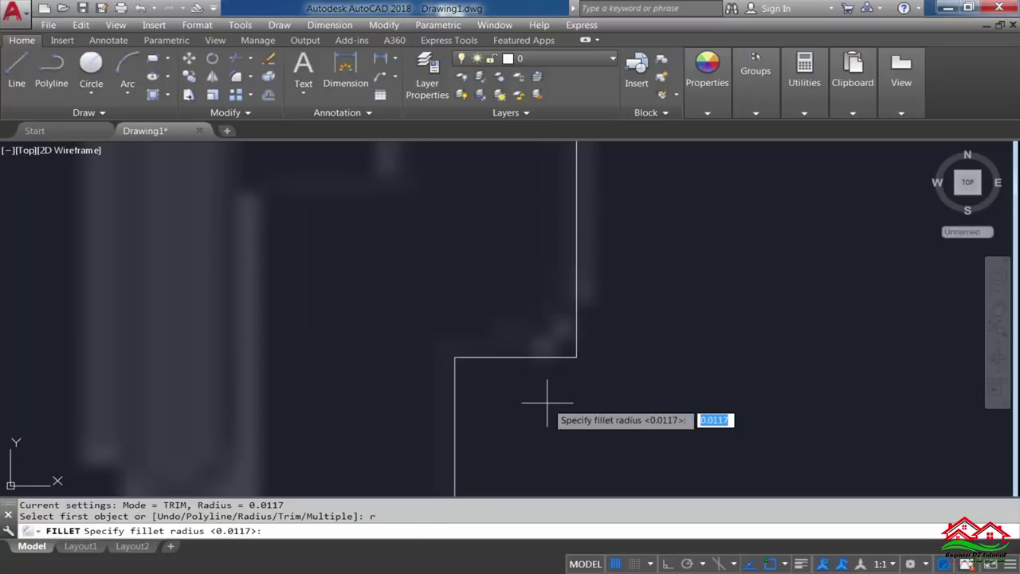
pyautogui.click(454, 357)
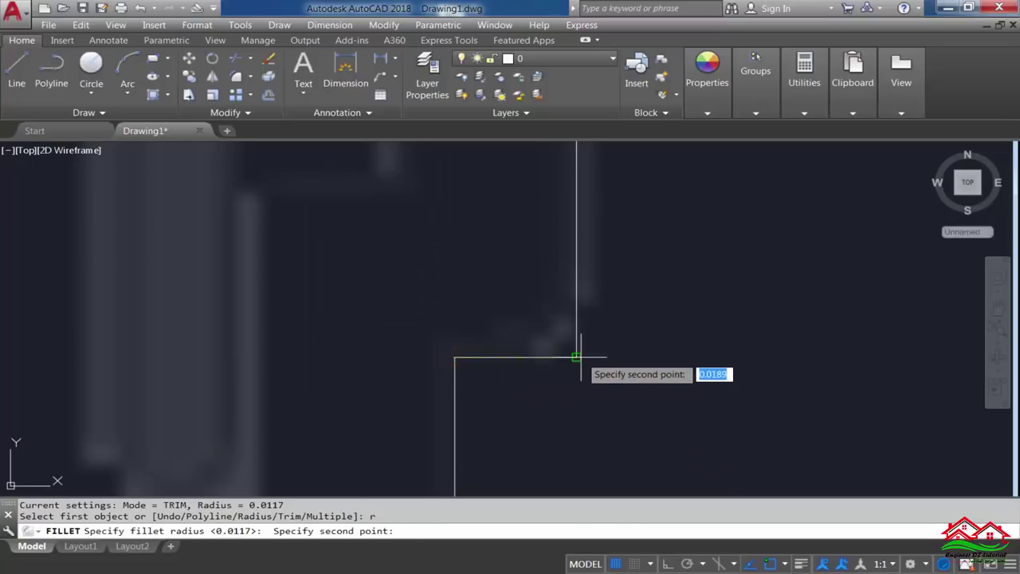
pyautogui.click(576, 358)
pyautogui.click(535, 358)
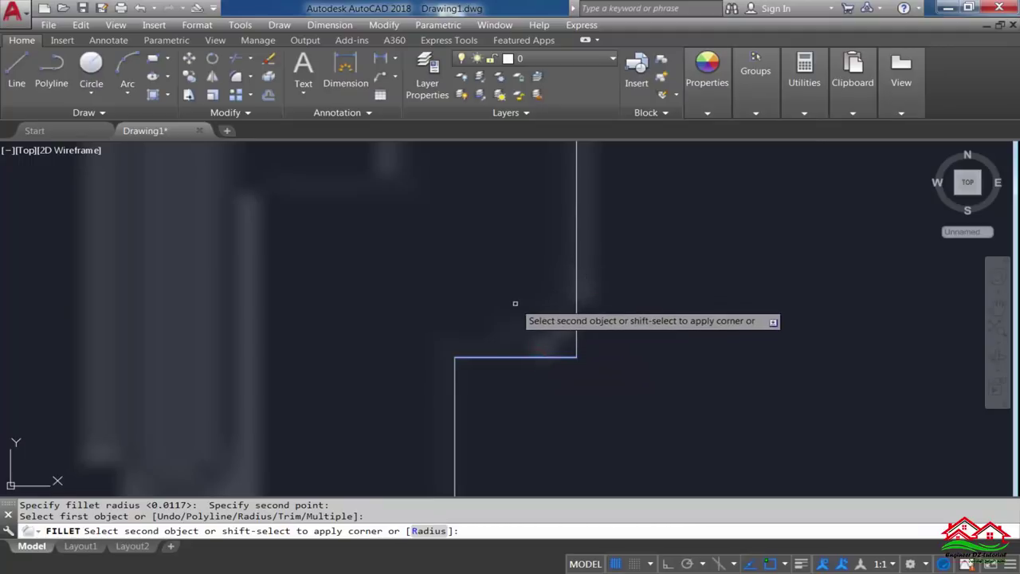
pyautogui.scroll(4, 581, 369)
pyautogui.press('Escape')
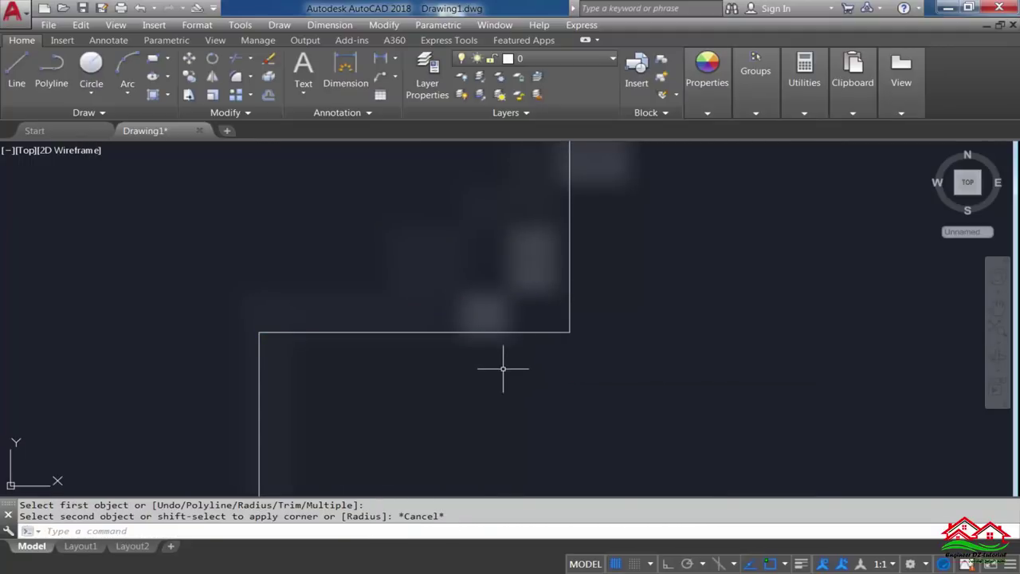
pyautogui.press('Return')
pyautogui.press('Return')
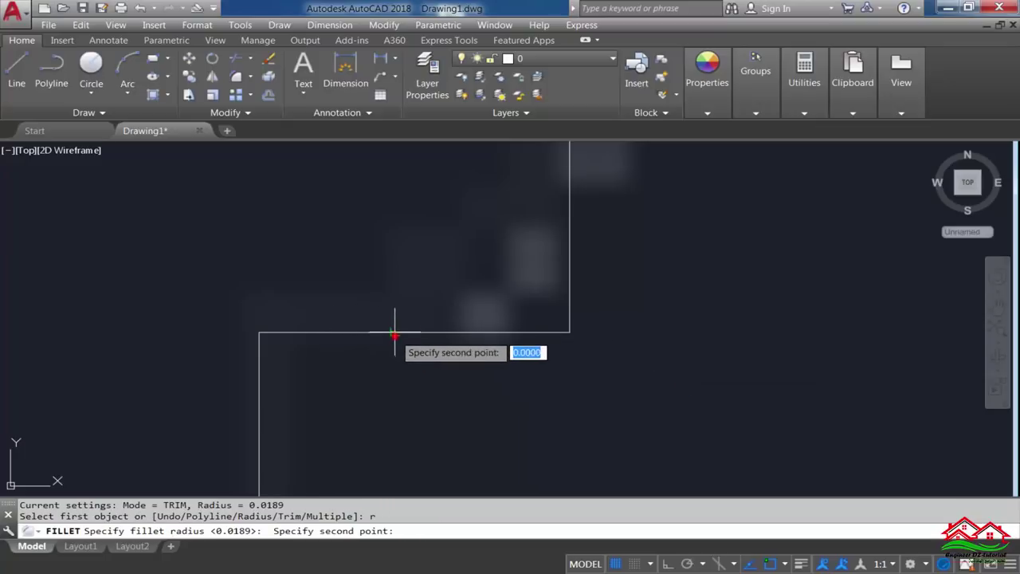
pyautogui.click(569, 332)
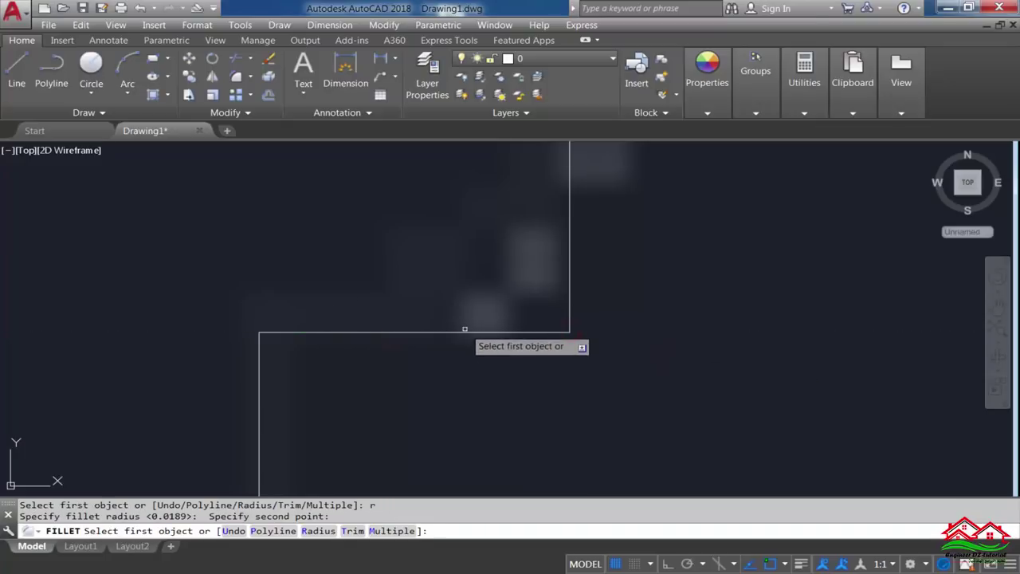
pyautogui.click(465, 331)
pyautogui.click(566, 232)
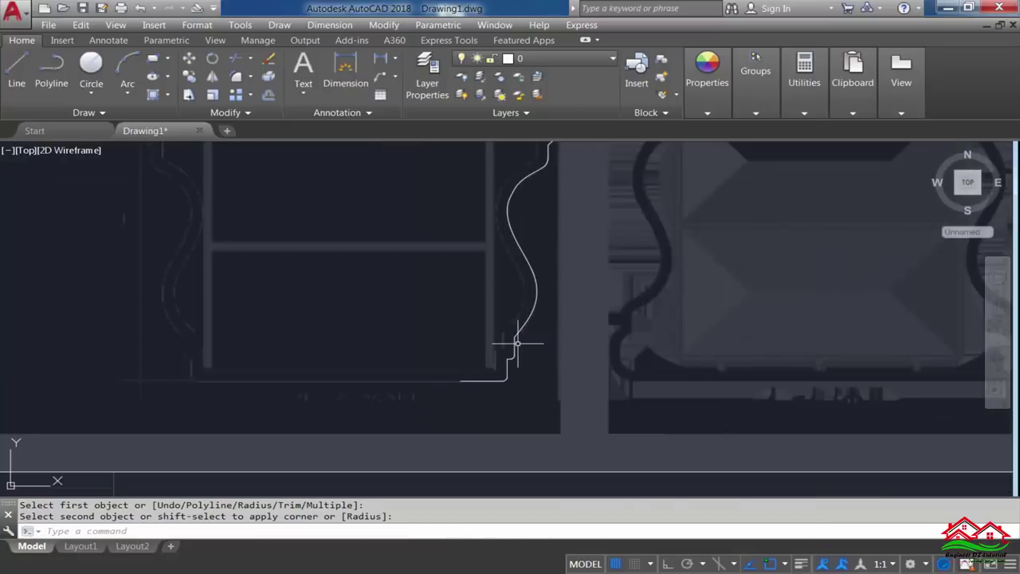
pyautogui.scroll(5, 536, 207)
pyautogui.scroll(3, 551, 176)
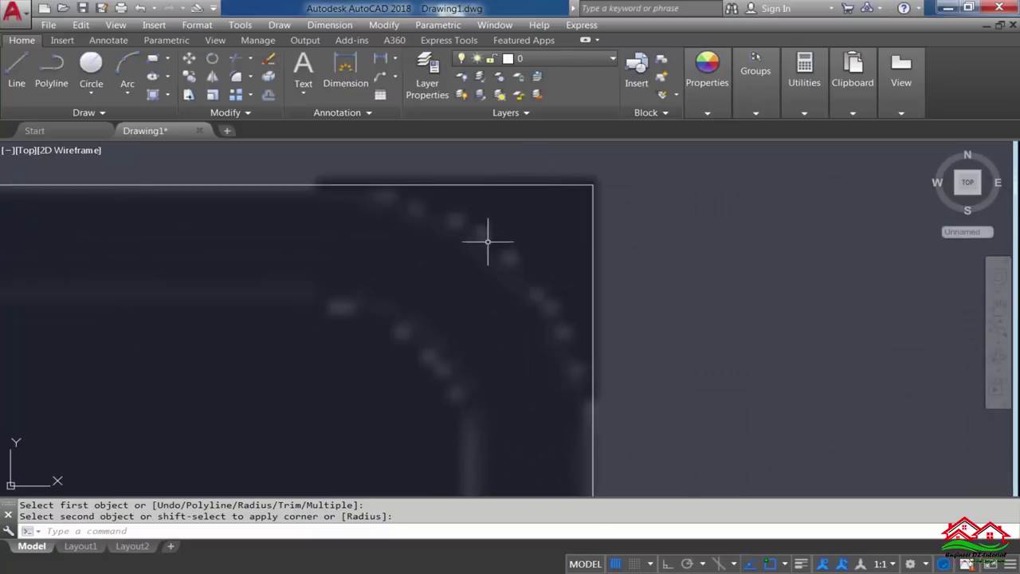
pyautogui.write('f')
# Set a new fillet radius and round the profile's top edge into its right edge
pyautogui.press('Return')
pyautogui.write('r')
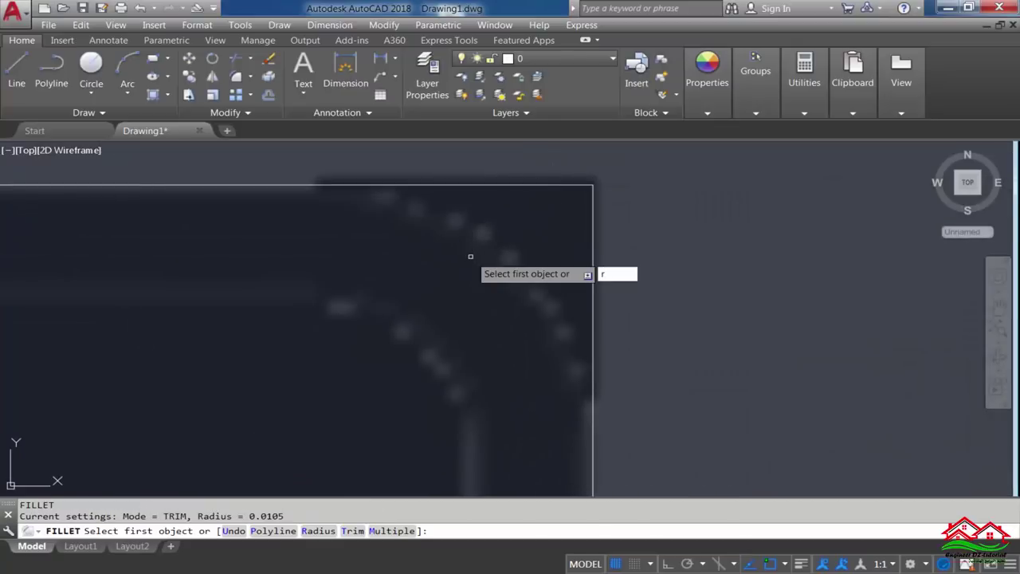
pyautogui.press('Return')
pyautogui.click(317, 185)
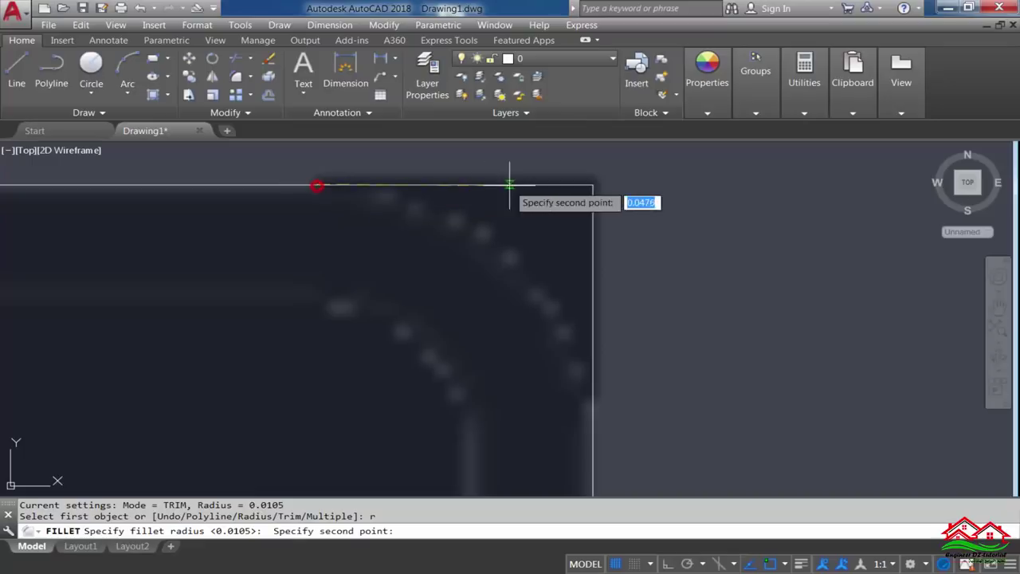
pyautogui.click(593, 185)
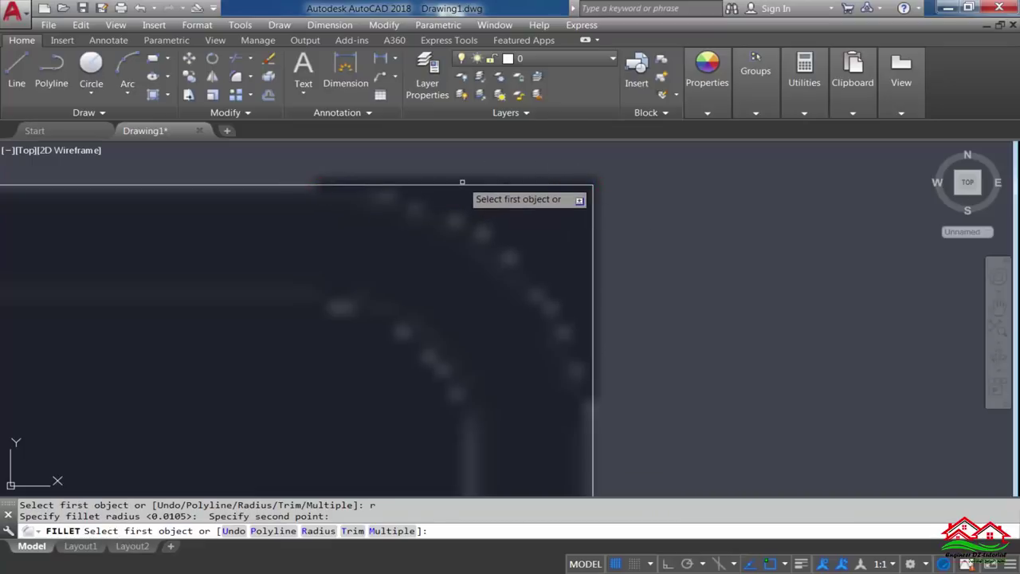
pyautogui.click(462, 184)
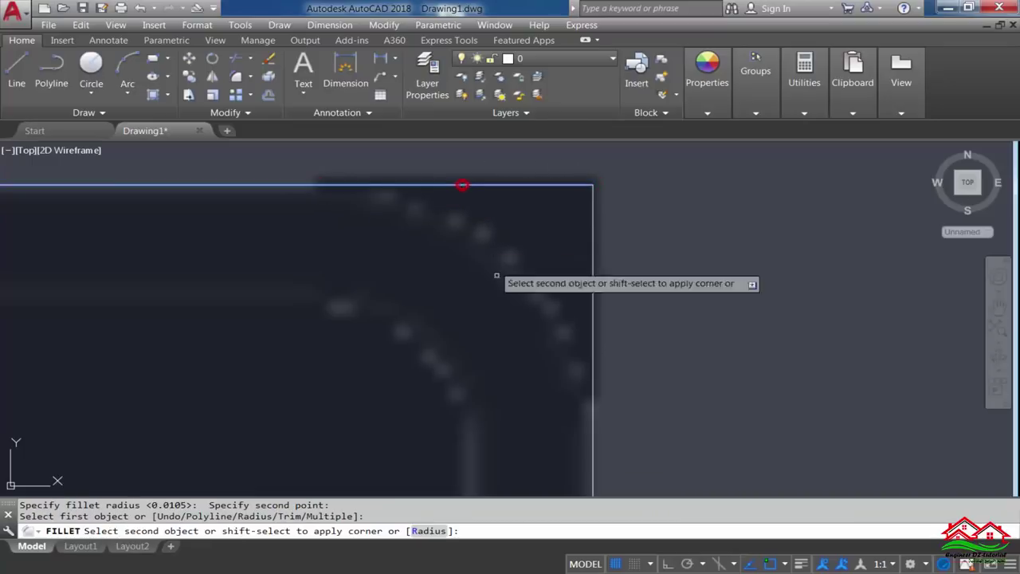
pyautogui.click(588, 403)
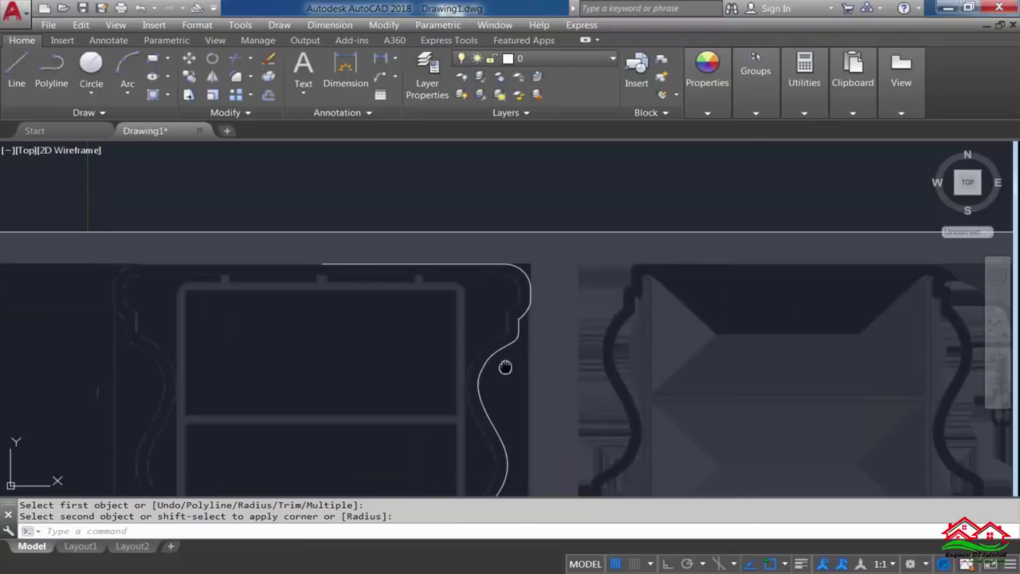
pyautogui.scroll(-5, 505, 366)
pyautogui.scroll(2, 472, 210)
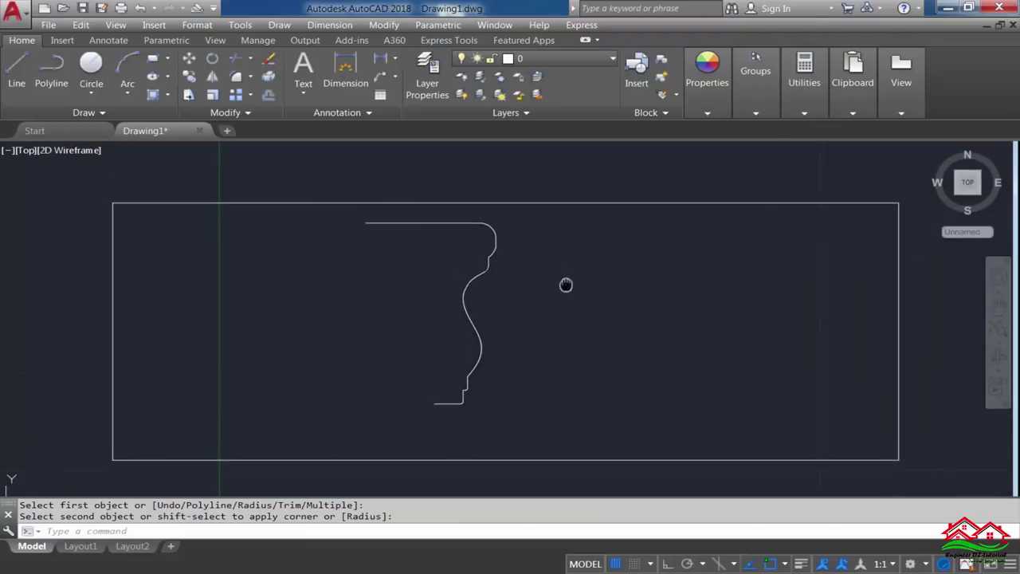
# Delete the faded reference image and its frame
pyautogui.click(628, 176)
pyautogui.click(606, 227)
pyautogui.press('Delete')
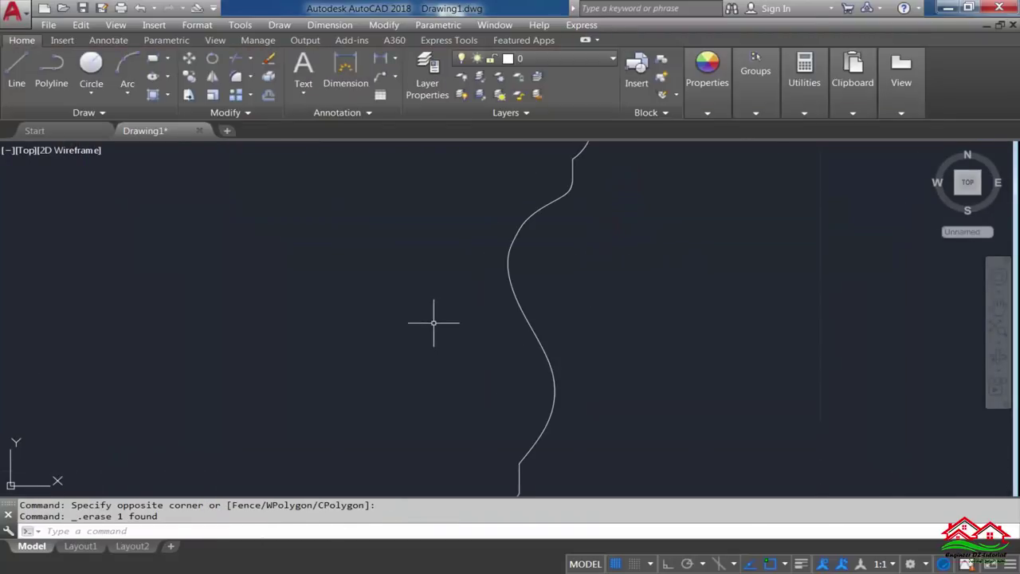
pyautogui.scroll(-2, 433, 322)
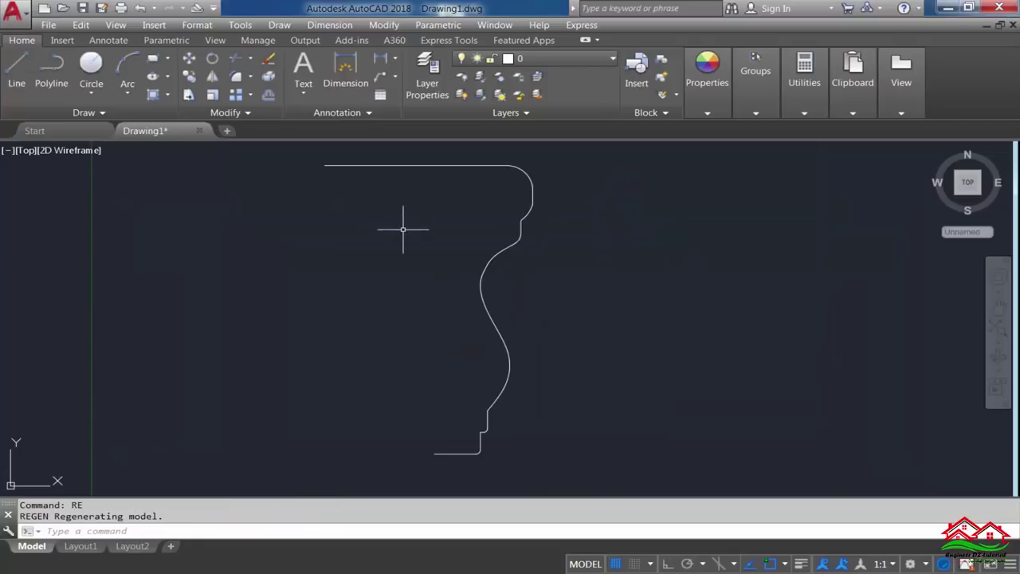
# Draw a vertical Ortho line down from the profile's top-left corner to below the profile
pyautogui.click(17, 65)
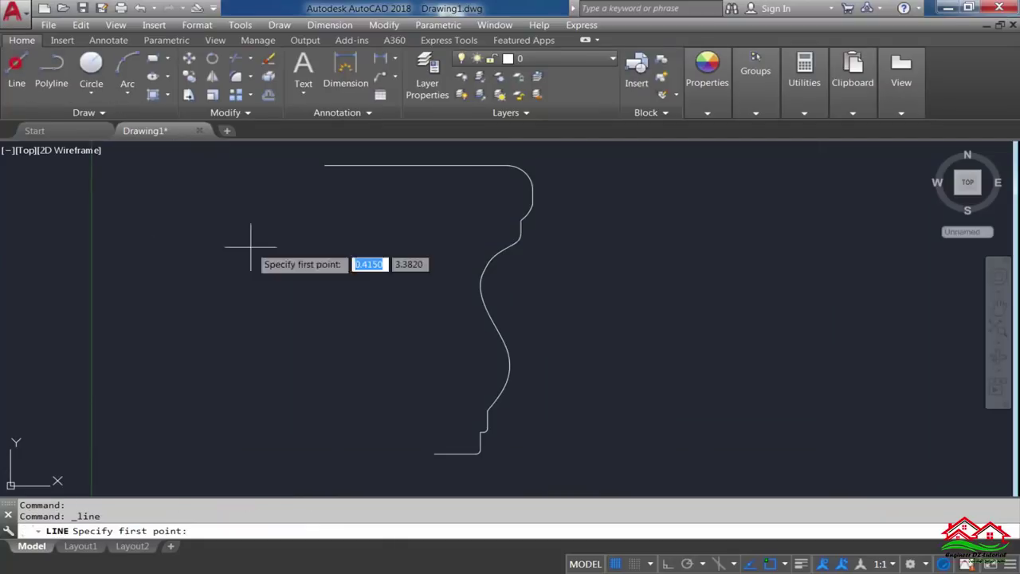
pyautogui.click(666, 564)
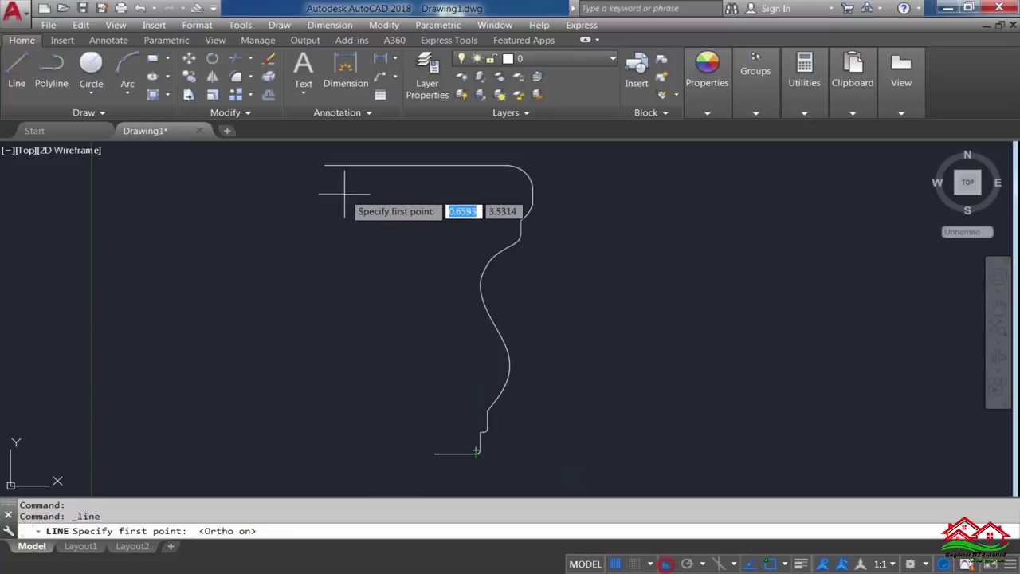
pyautogui.click(325, 165)
pyautogui.scroll(-3, 325, 166)
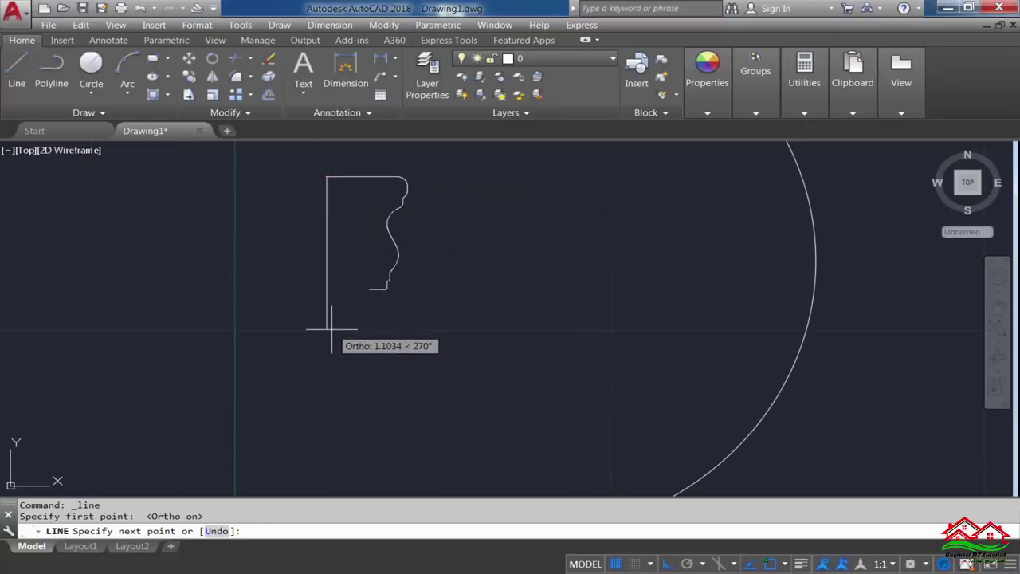
pyautogui.click(337, 332)
pyautogui.press('Return')
pyautogui.moveTo(352, 262); pyautogui.dragTo(393, 299, button='middle')
pyautogui.scroll(2, 393, 299)
pyautogui.write('EX')
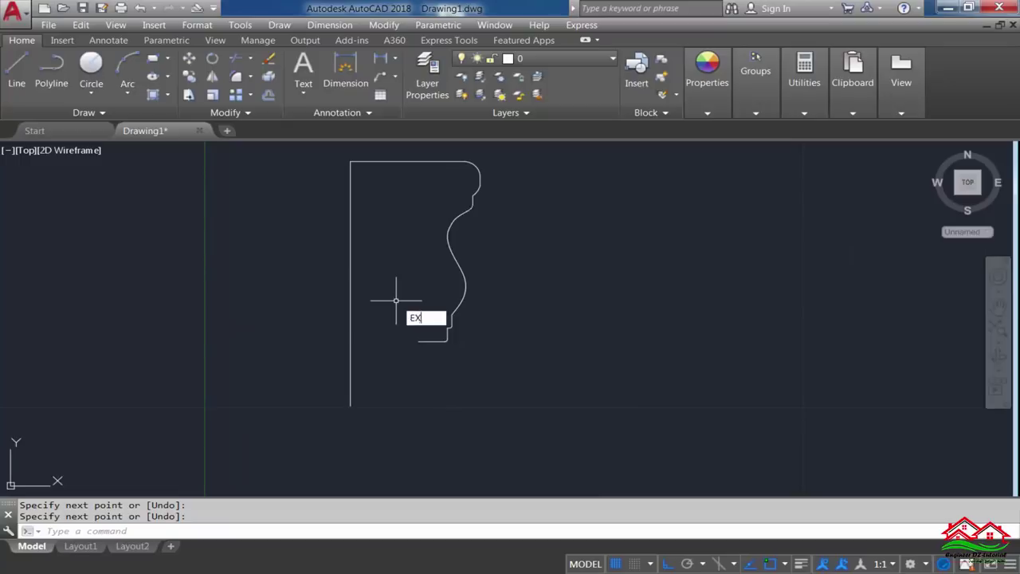
# Extend the profile's bottom edge to meet the new vertical back line
pyautogui.press('Return')
pyautogui.press('Return')
pyautogui.click(425, 341)
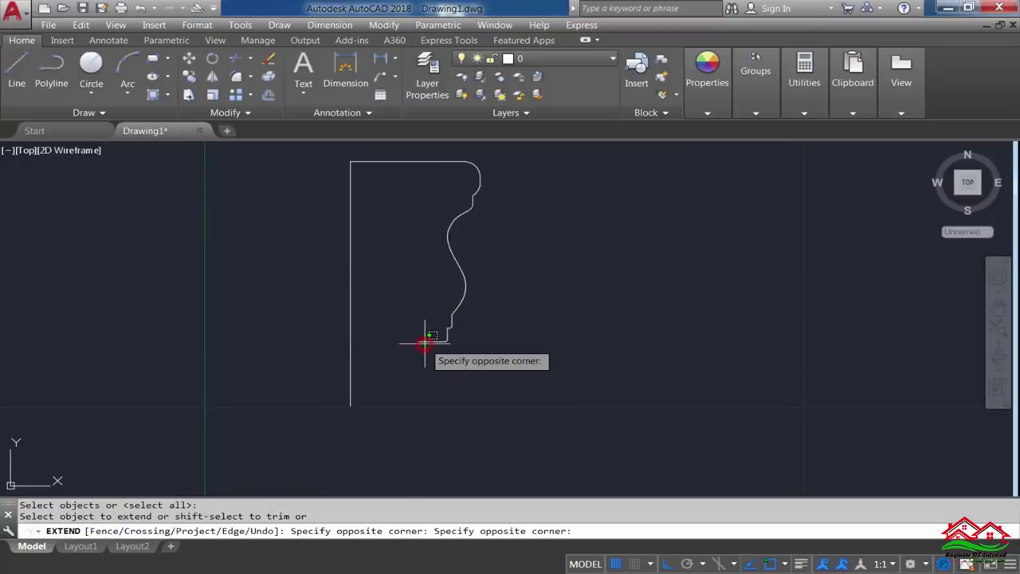
pyautogui.press('Escape')
pyautogui.write('EX')
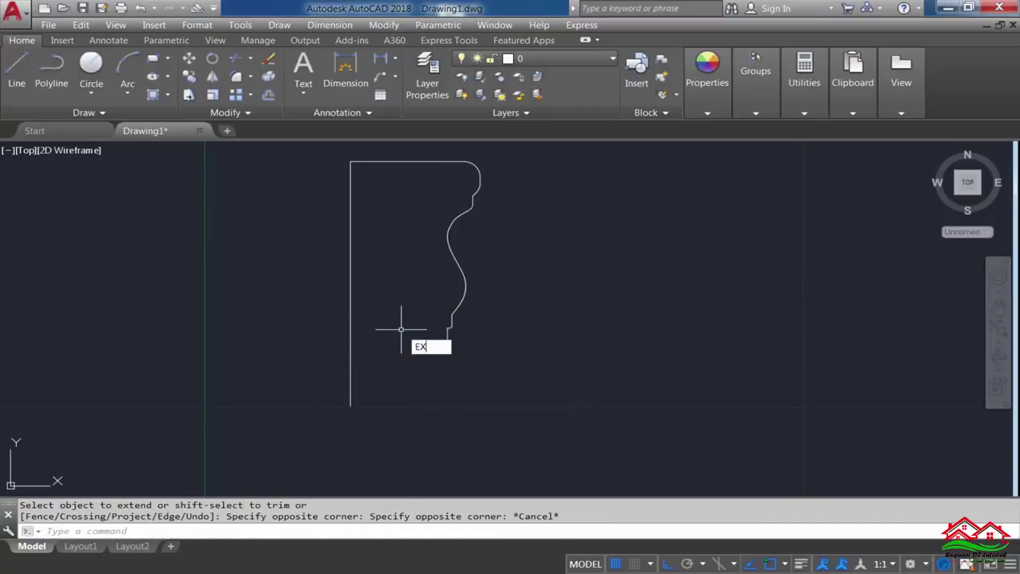
pyautogui.press('Return')
pyautogui.press('Return')
pyautogui.press('Escape')
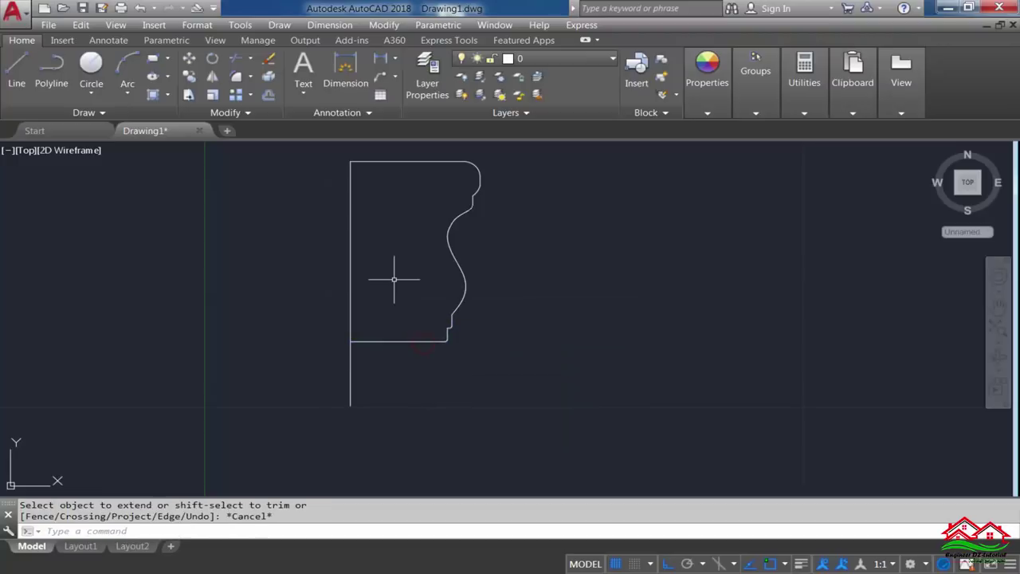
# Trim the back line's tail hanging below the profile
pyautogui.write('tr')
pyautogui.press('Return')
pyautogui.press('Return')
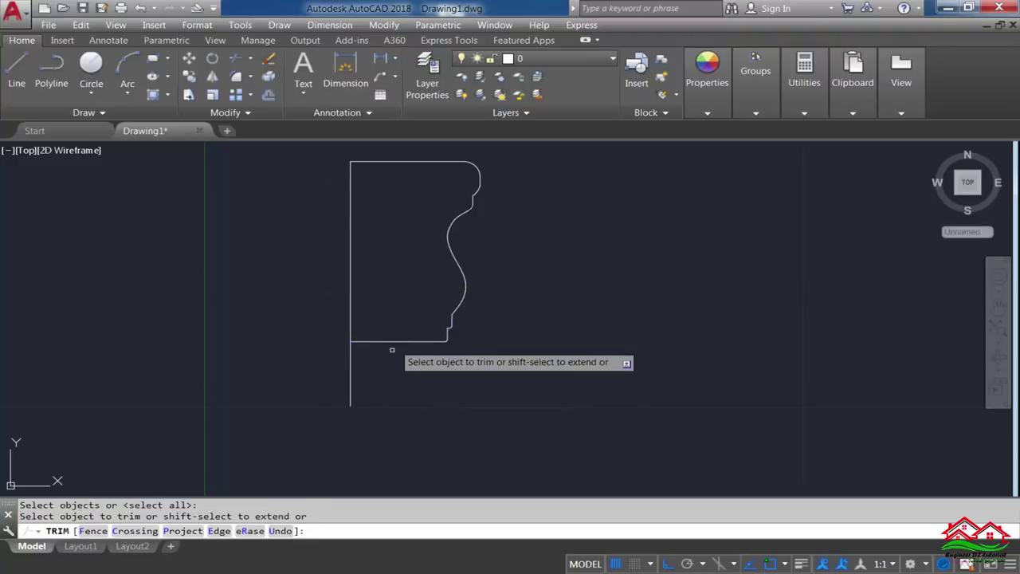
pyautogui.click(386, 375)
pyautogui.click(307, 408)
pyautogui.press('Escape')
pyautogui.scroll(-1, 397, 396)
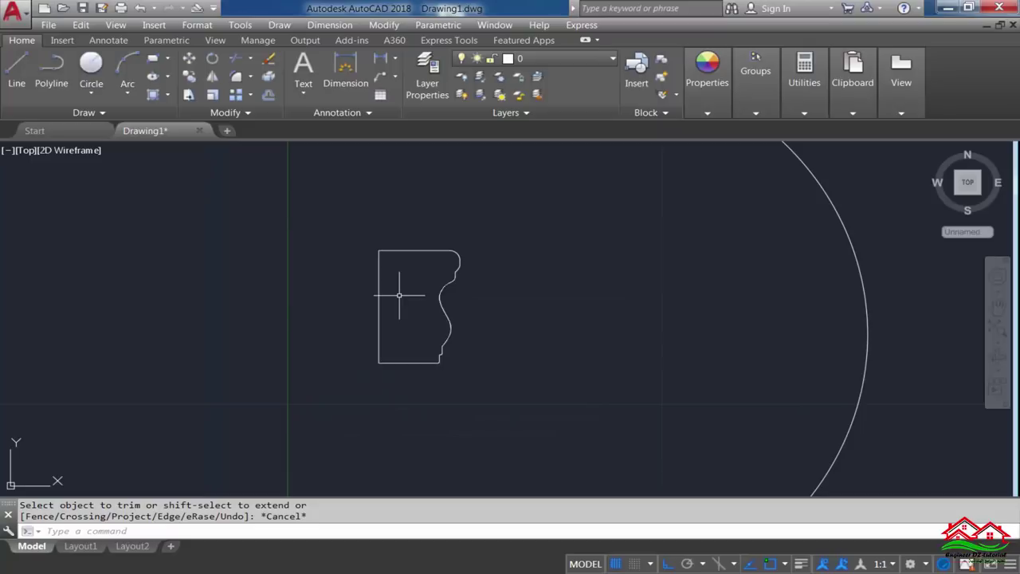
# Mirror the half-profile about its vertical back edge, keeping the original half
pyautogui.write('i')
pyautogui.press('Return')
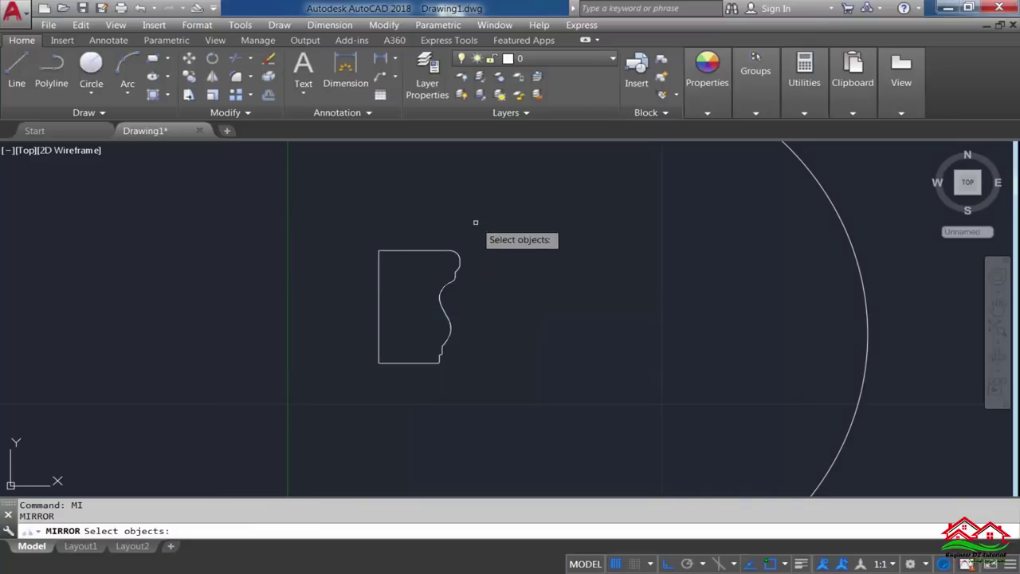
pyautogui.click(477, 225)
pyautogui.click(412, 378)
pyautogui.press('Return')
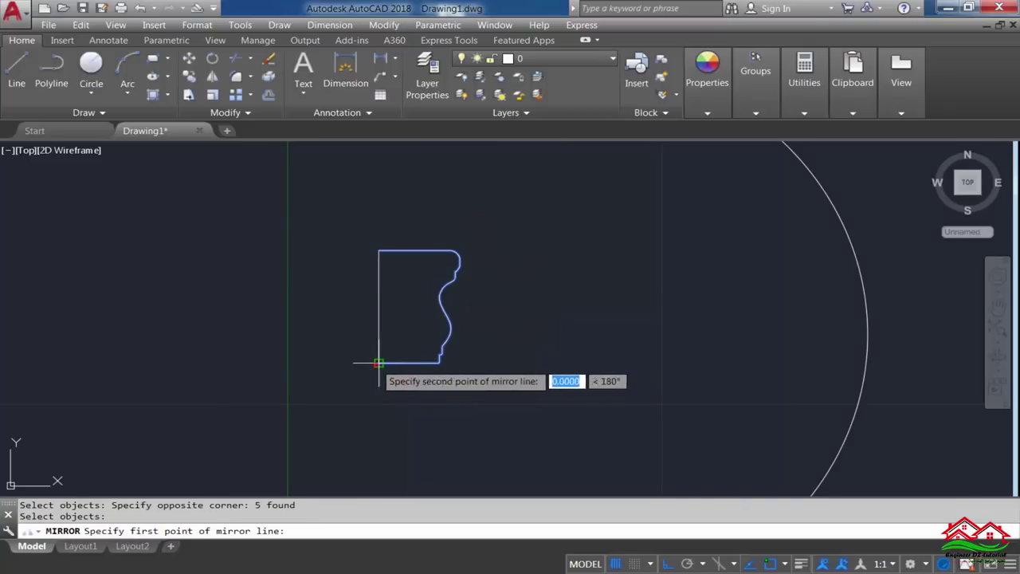
pyautogui.click(379, 362)
pyautogui.click(379, 251)
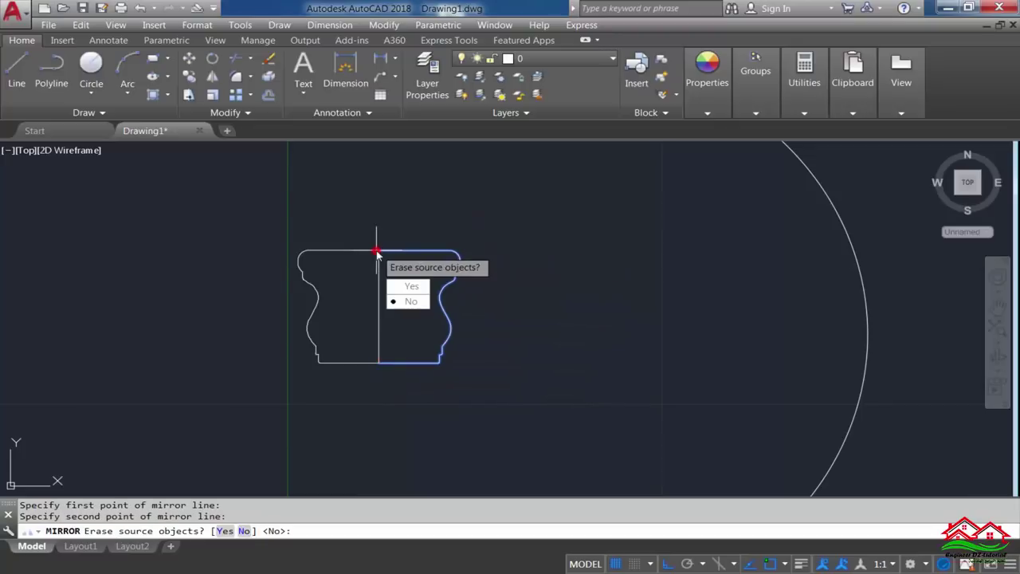
pyautogui.click(408, 300)
# Erase the vertical centre line between the two halves
pyautogui.scroll(3, 351, 255)
pyautogui.scroll(-2, 455, 242)
pyautogui.scroll(-2, 465, 279)
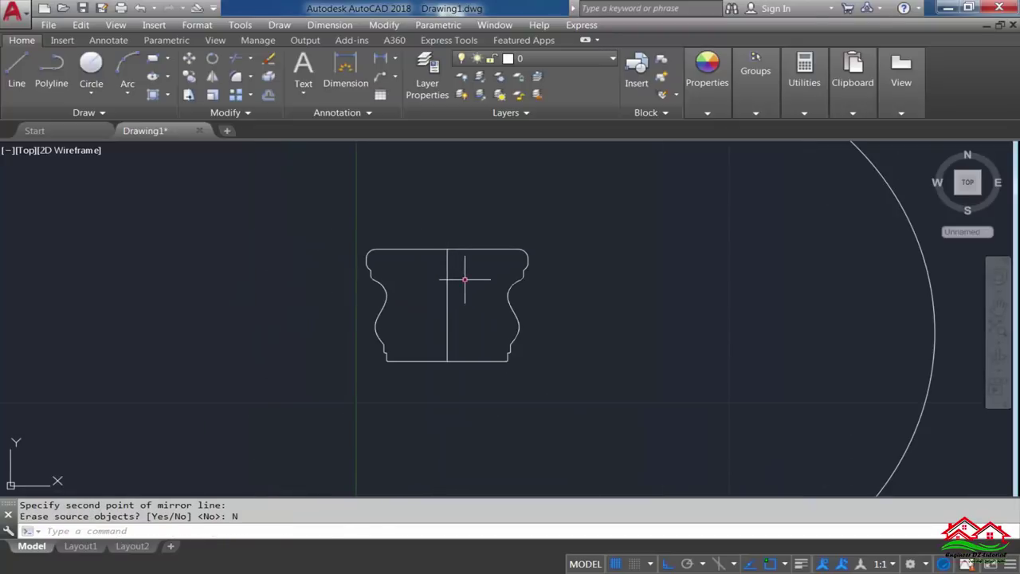
pyautogui.moveTo(464, 279); pyautogui.dragTo(434, 294)
pyautogui.press('Delete')
pyautogui.scroll(2, 440, 316)
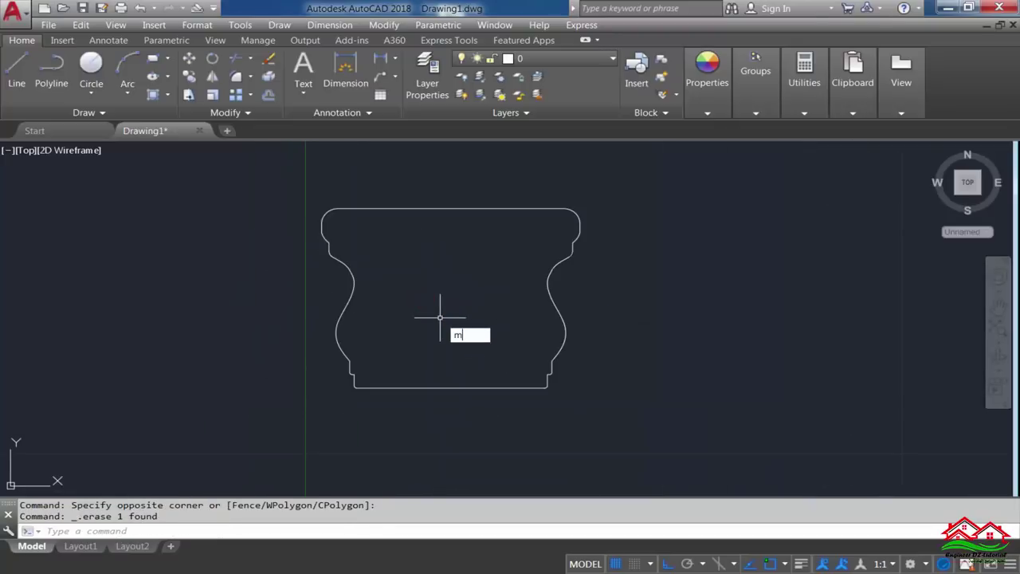
# Move the left half of the profile horizontally toward the right half
pyautogui.press('Return')
pyautogui.click(276, 173)
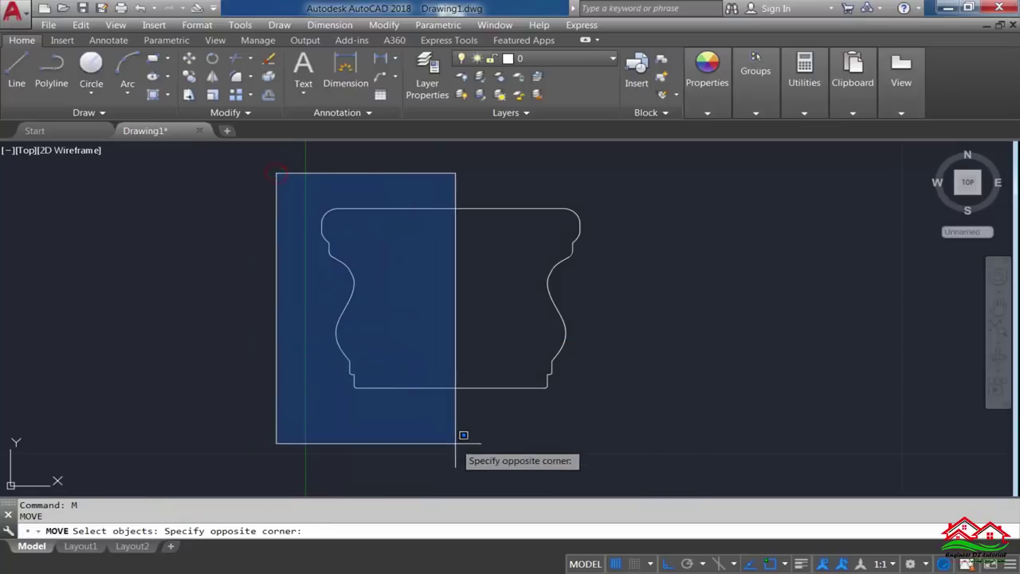
pyautogui.click(507, 441)
pyautogui.press('Return')
pyautogui.click(361, 447)
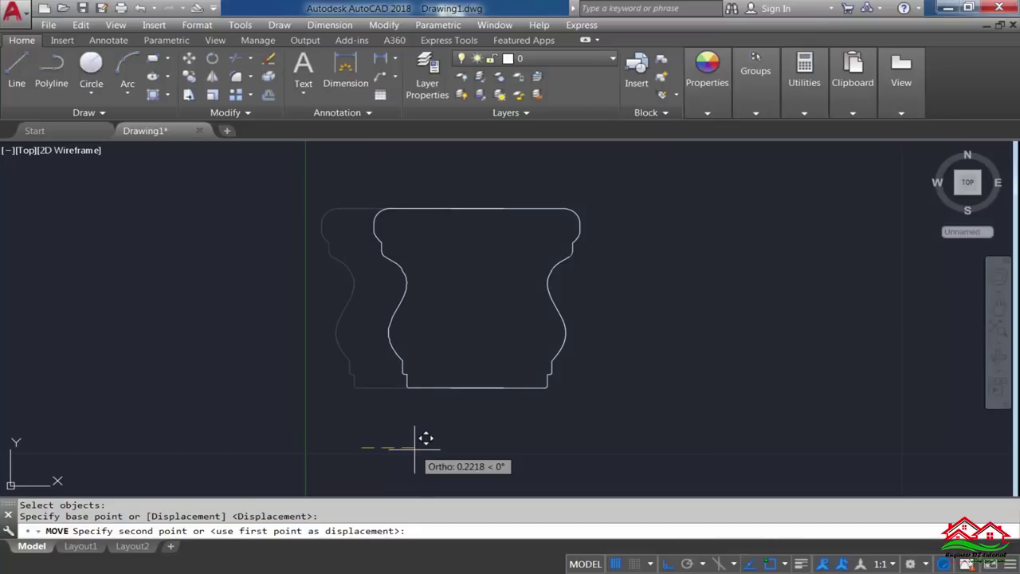
pyautogui.click(414, 448)
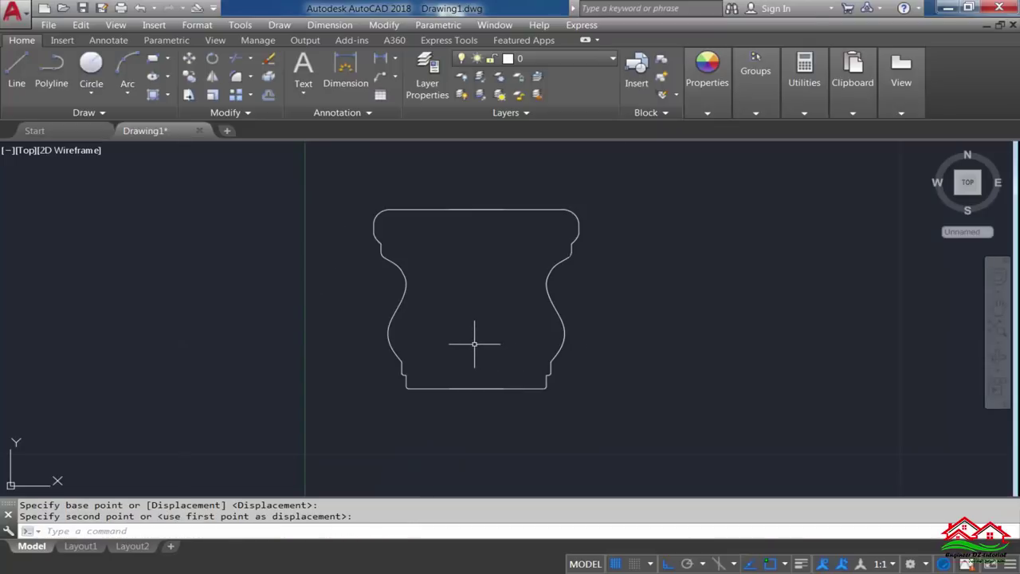
# Create a boundary region from the closed profile outline by picking a point inside it
pyautogui.write('bo')
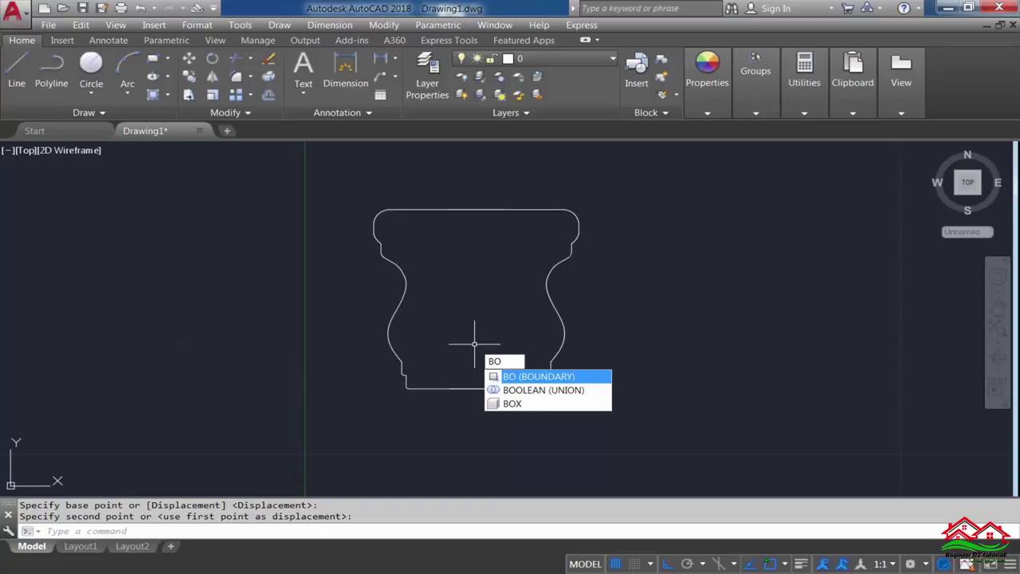
pyautogui.press('Return')
pyautogui.click(371, 151)
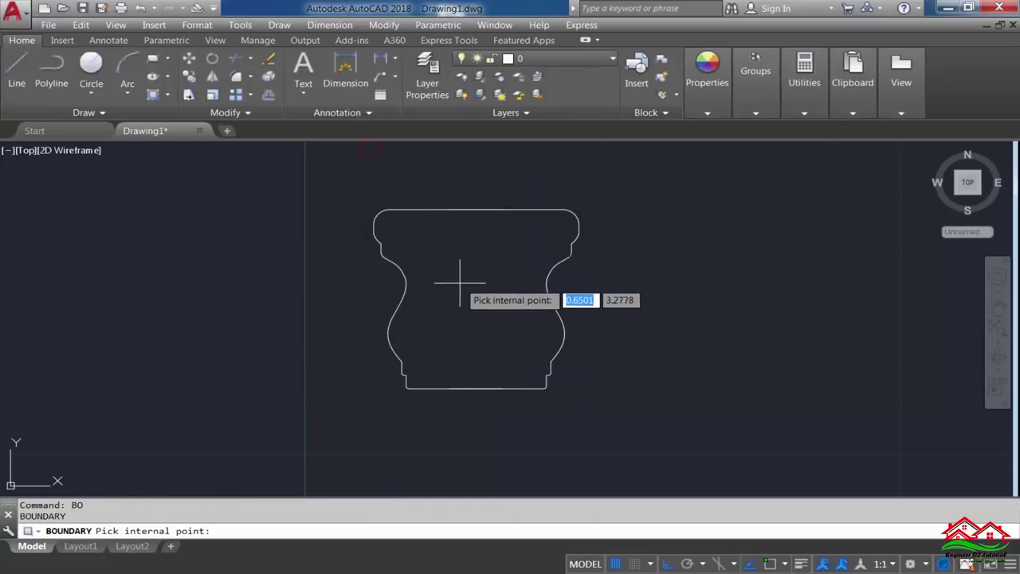
pyautogui.click(478, 296)
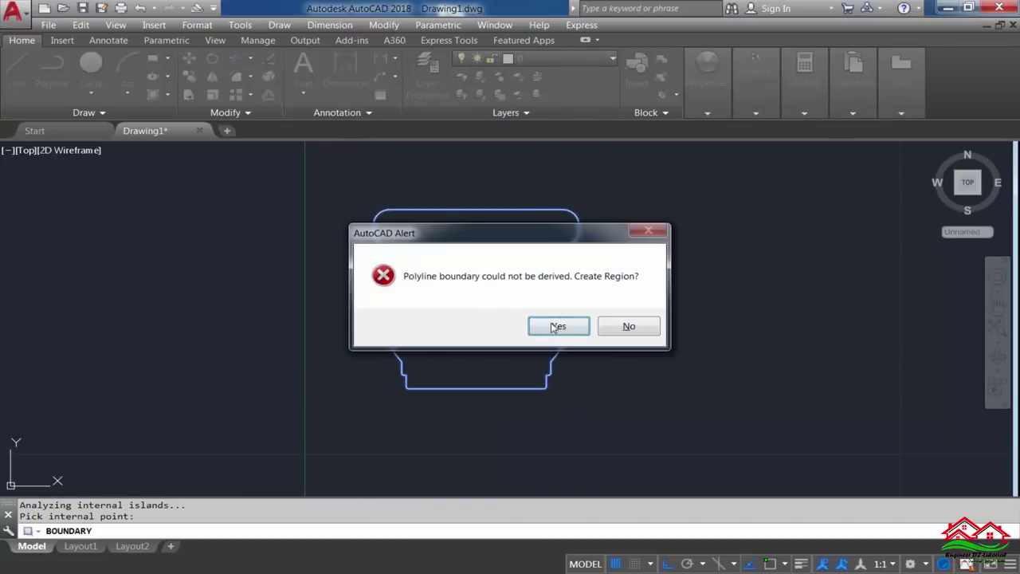
pyautogui.click(559, 327)
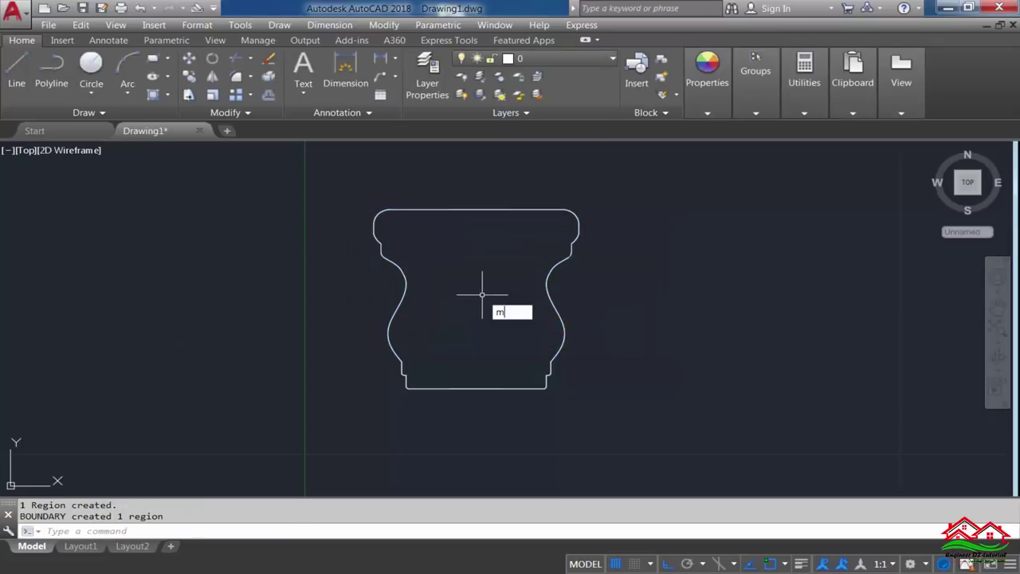
# Move the new region outline to the left
pyautogui.press('Return')
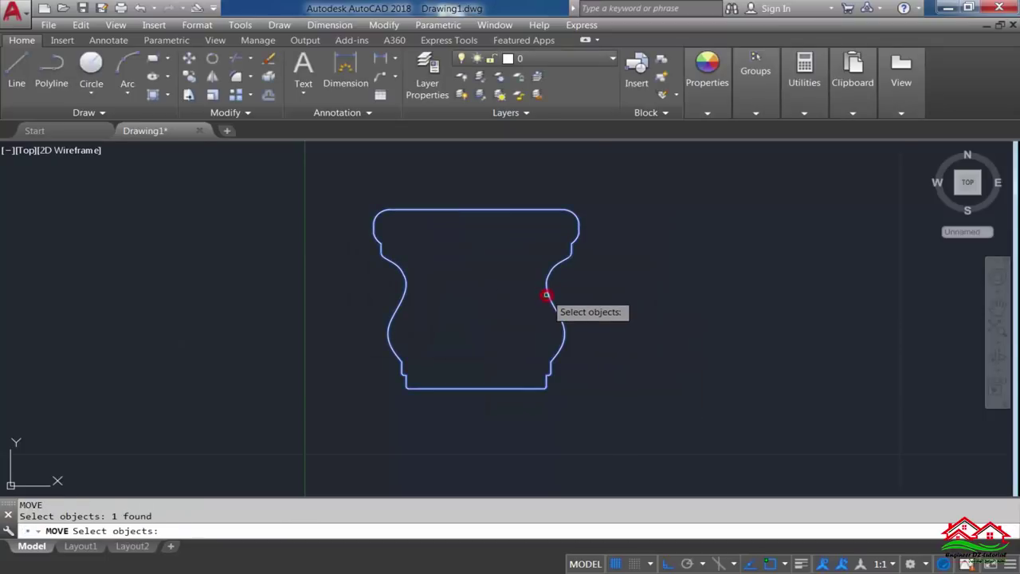
pyautogui.press('Return')
pyautogui.click(751, 312)
pyautogui.click(487, 322)
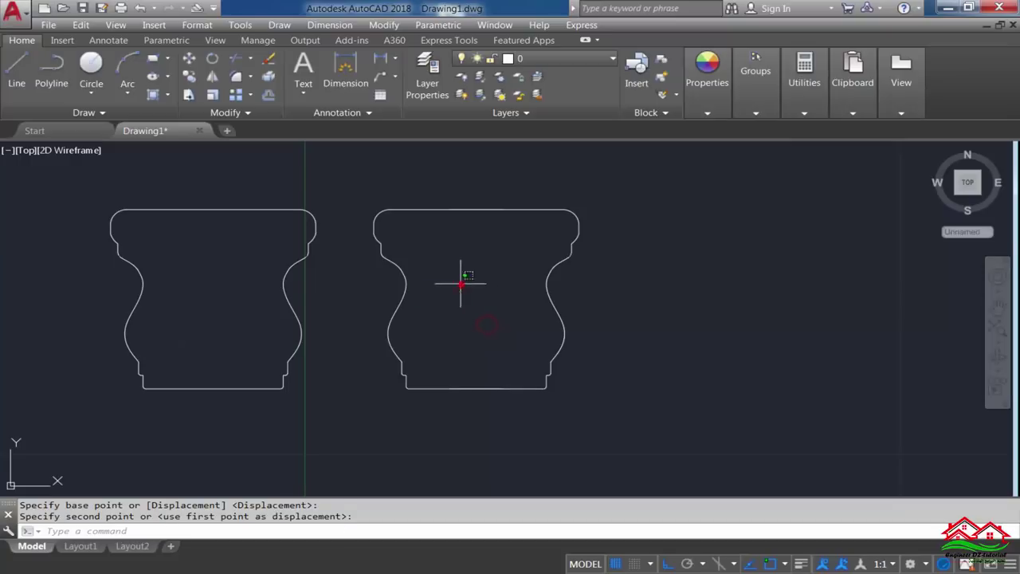
# Erase the leftover right-hand profile linework and centre the view on the remaining outline
pyautogui.moveTo(461, 283); pyautogui.dragTo(371, 271)
pyautogui.press('Delete')
pyautogui.click(611, 200)
pyautogui.click(340, 429)
pyautogui.press('Delete')
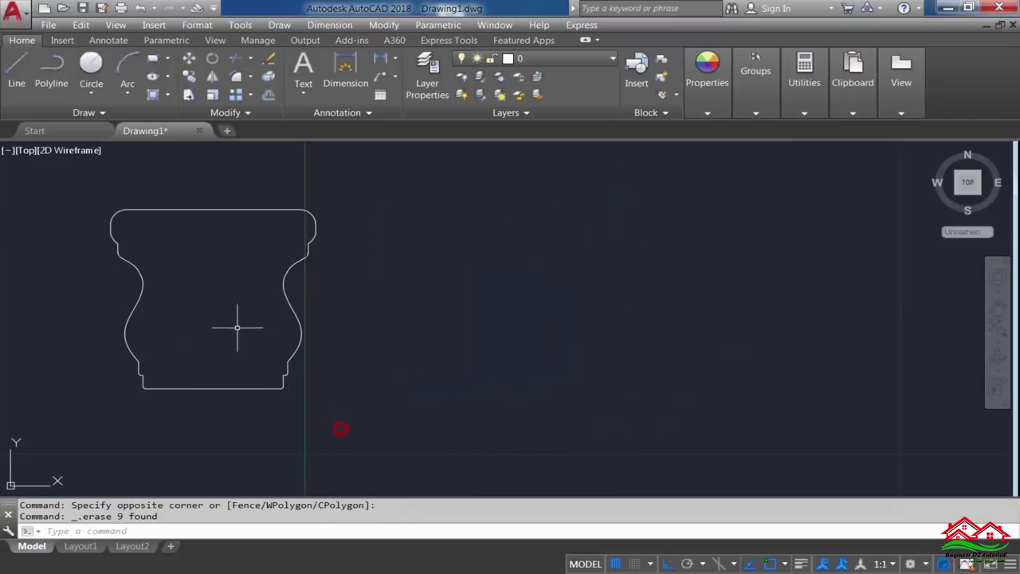
pyautogui.moveTo(236, 326); pyautogui.dragTo(464, 314, button='middle')
pyautogui.scroll(2, 473, 387)
pyautogui.scroll(2, 438, 390)
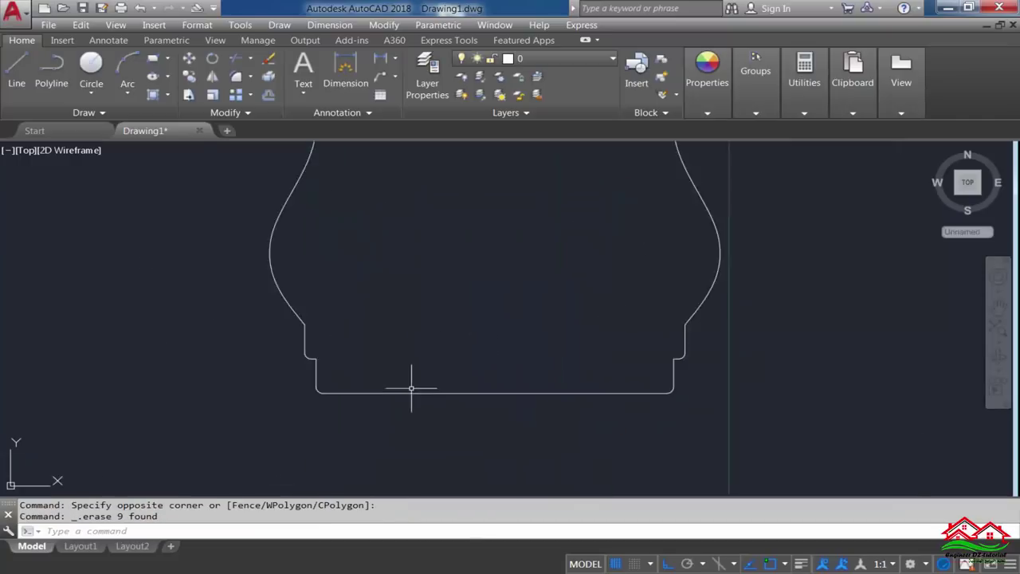
pyautogui.scroll(2, 411, 389)
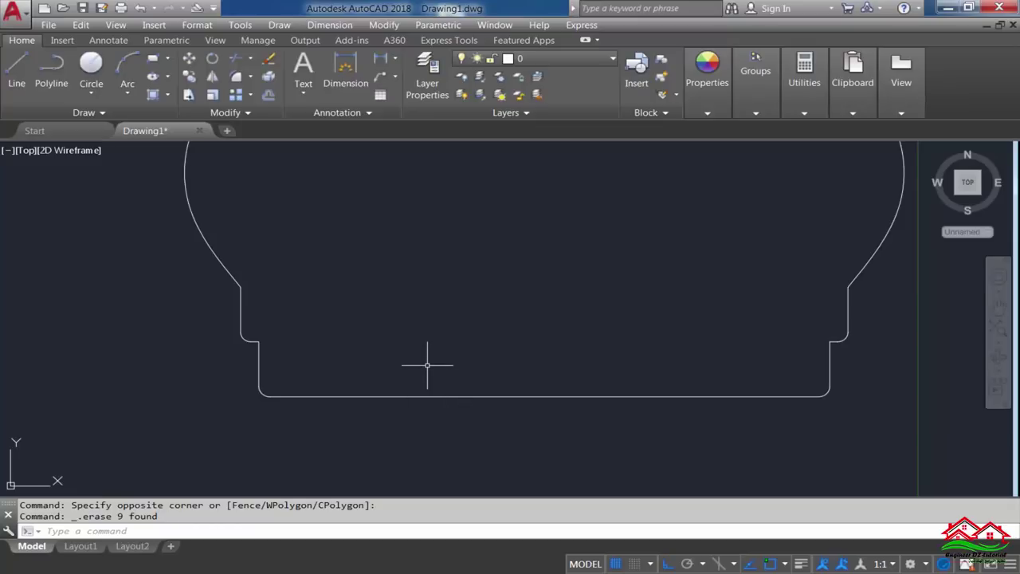
# Start scaling the window-selected profile from its bottom-left corner, then cancel this first attempt
pyautogui.write('SC')
pyautogui.press('Return')
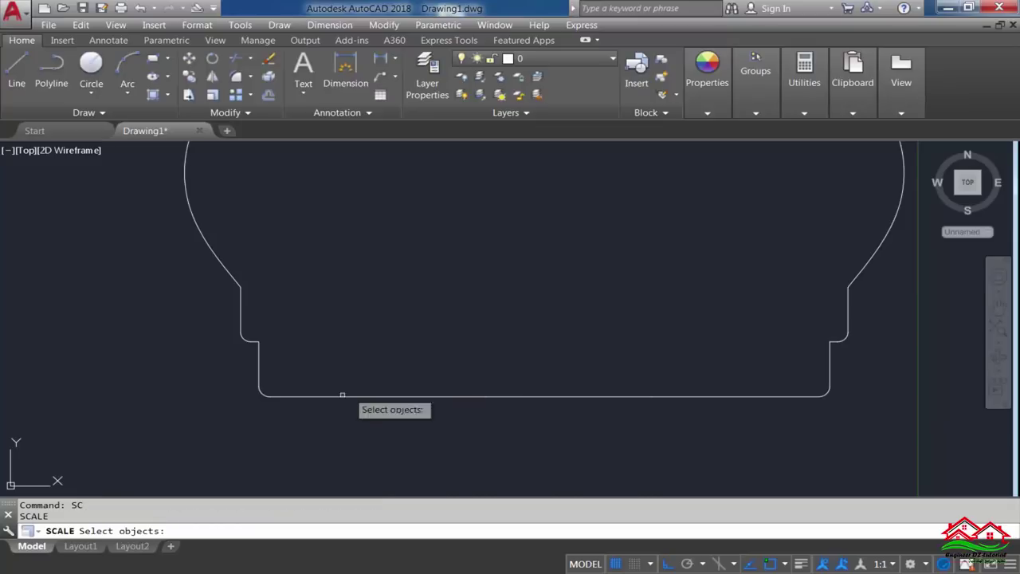
pyautogui.scroll(-2, 382, 384)
pyautogui.scroll(-2, 459, 378)
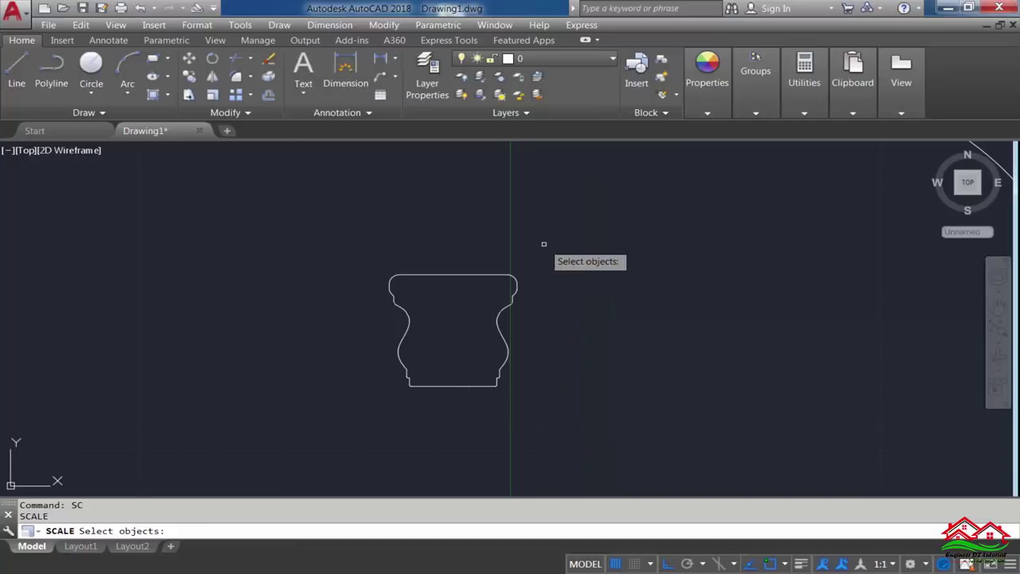
pyautogui.click(544, 240)
pyautogui.click(349, 421)
pyautogui.scroll(2, 413, 404)
pyautogui.press('Return')
pyautogui.scroll(2, 412, 404)
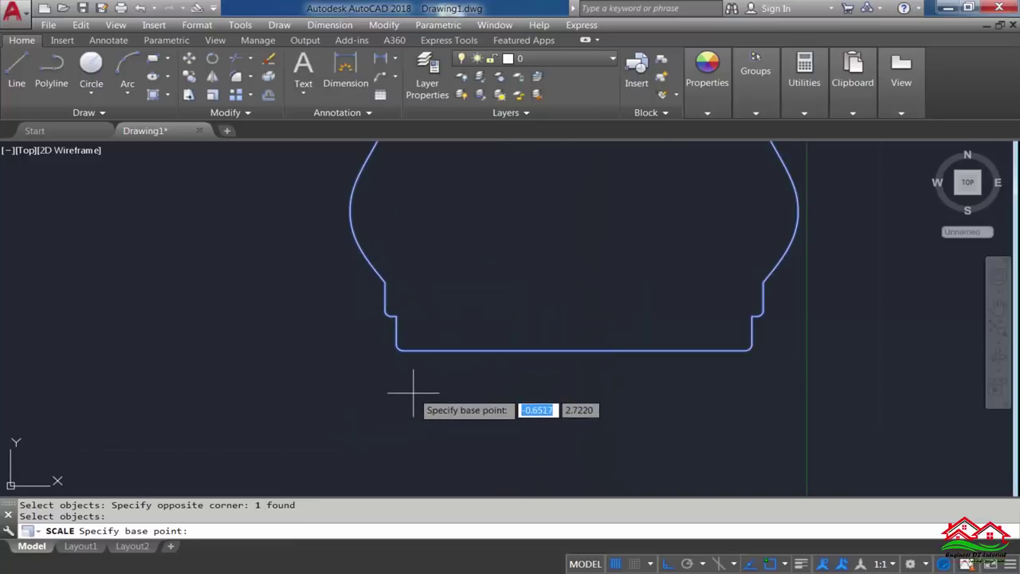
pyautogui.scroll(1, 420, 420)
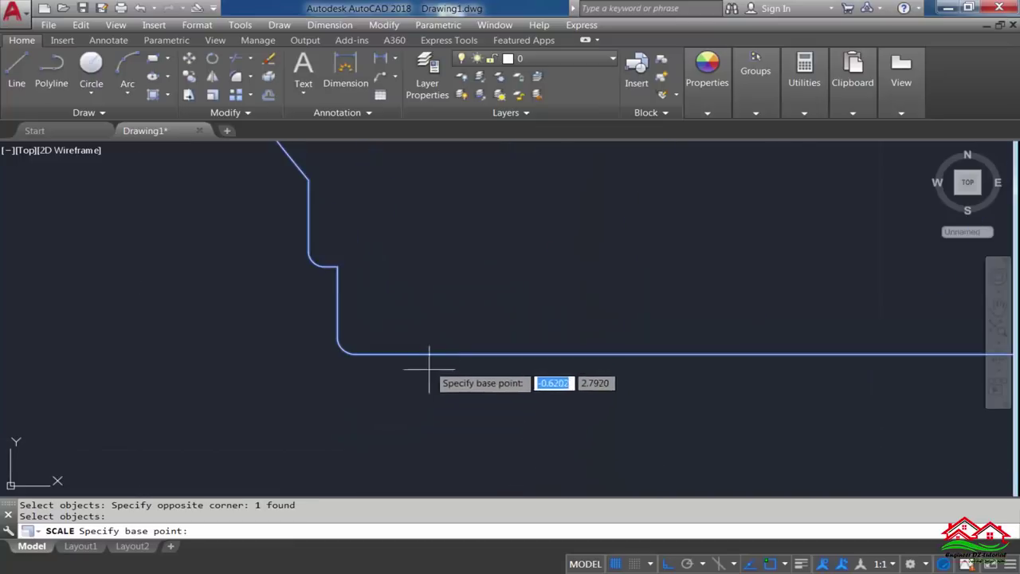
pyautogui.click(355, 353)
pyautogui.scroll(-2, 286, 343)
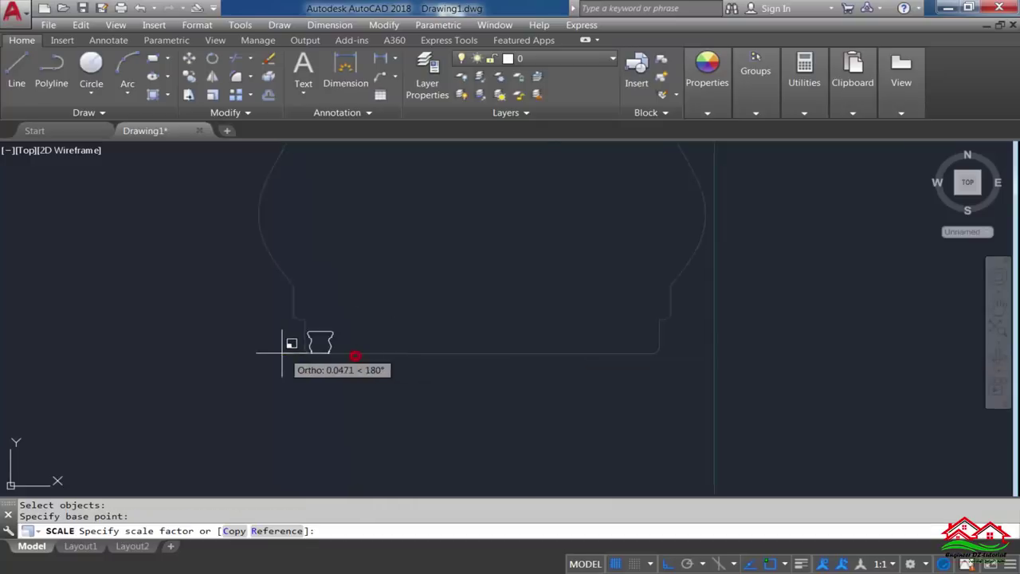
pyautogui.click(299, 348)
pyautogui.write('r')
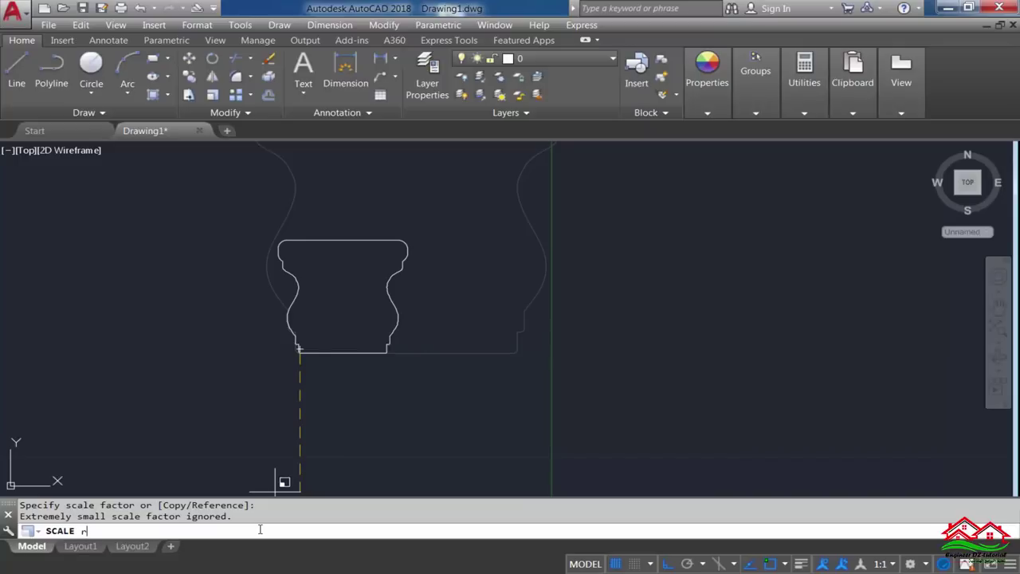
pyautogui.press('Return')
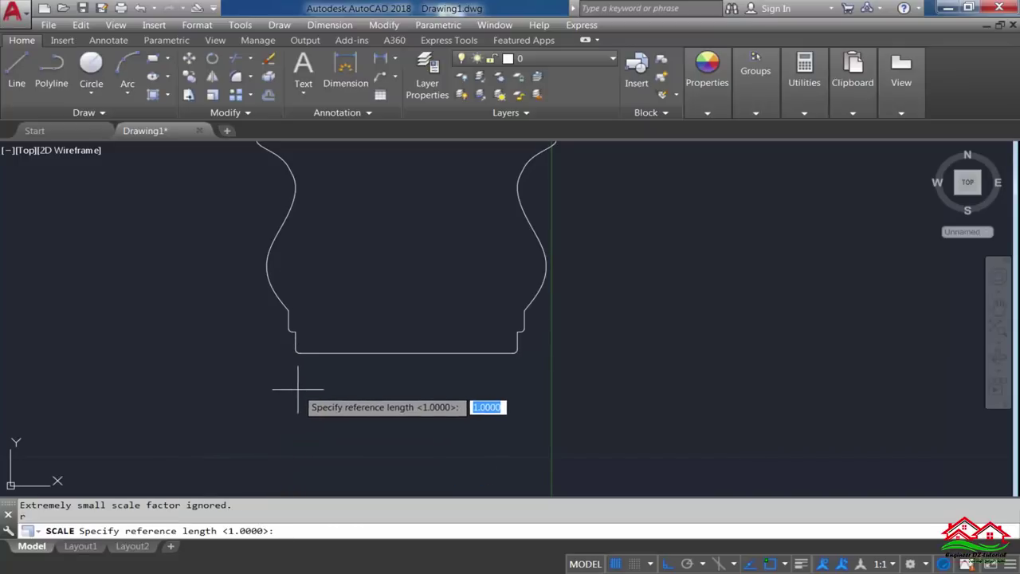
pyautogui.scroll(3, 299, 352)
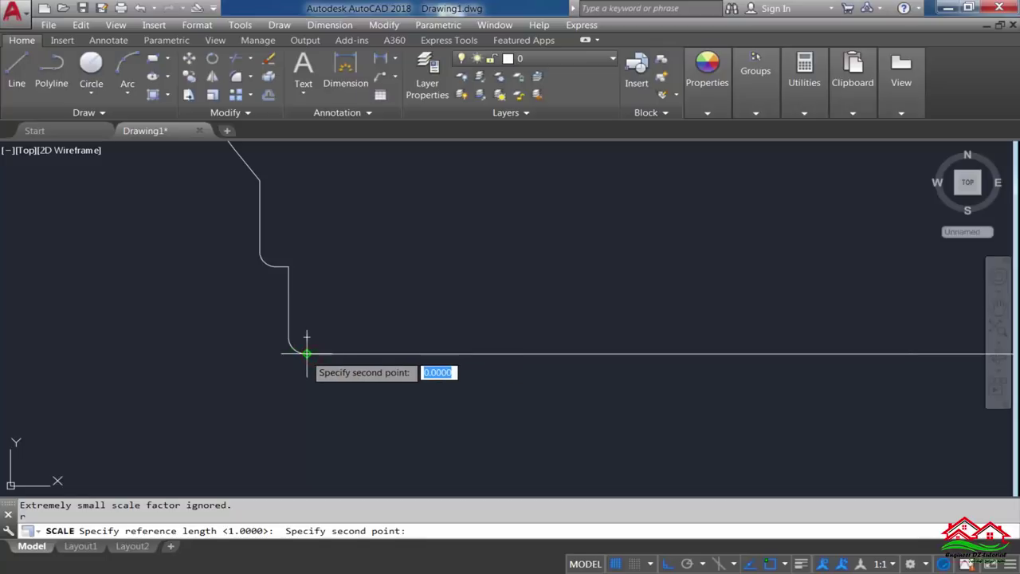
pyautogui.press('Escape')
# Rescale the profile by Reference from its bottom-left corner so the bottom edge measures 0.2
pyautogui.write('c')
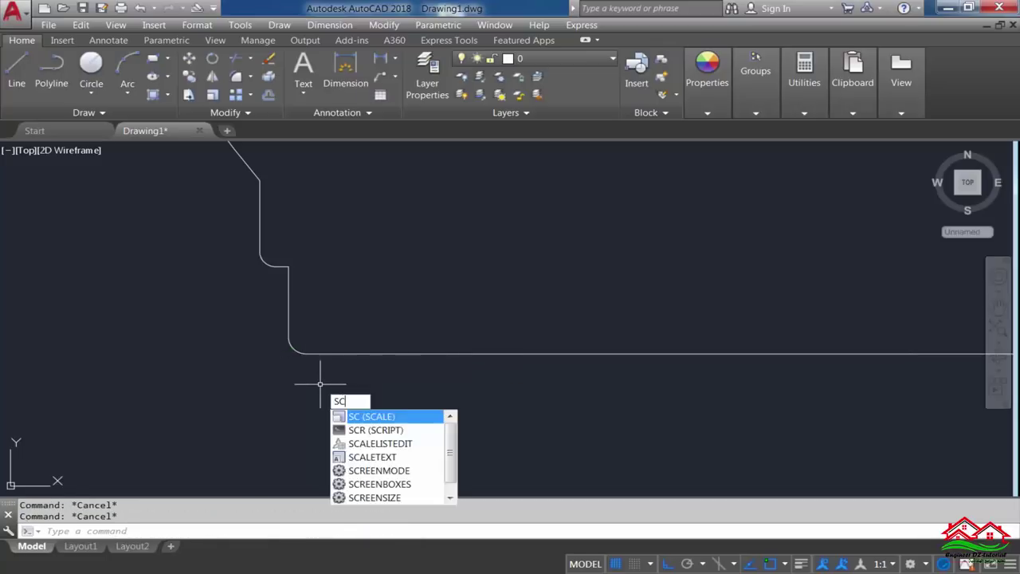
pyautogui.press('Return')
pyautogui.scroll(-3, 323, 394)
pyautogui.click(608, 152)
pyautogui.click(235, 432)
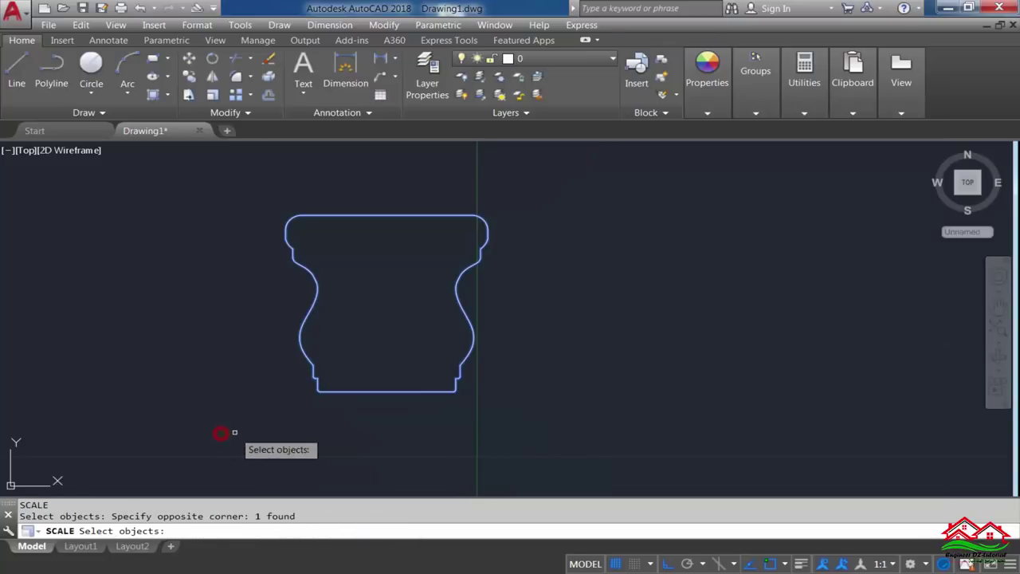
pyautogui.scroll(5, 298, 405)
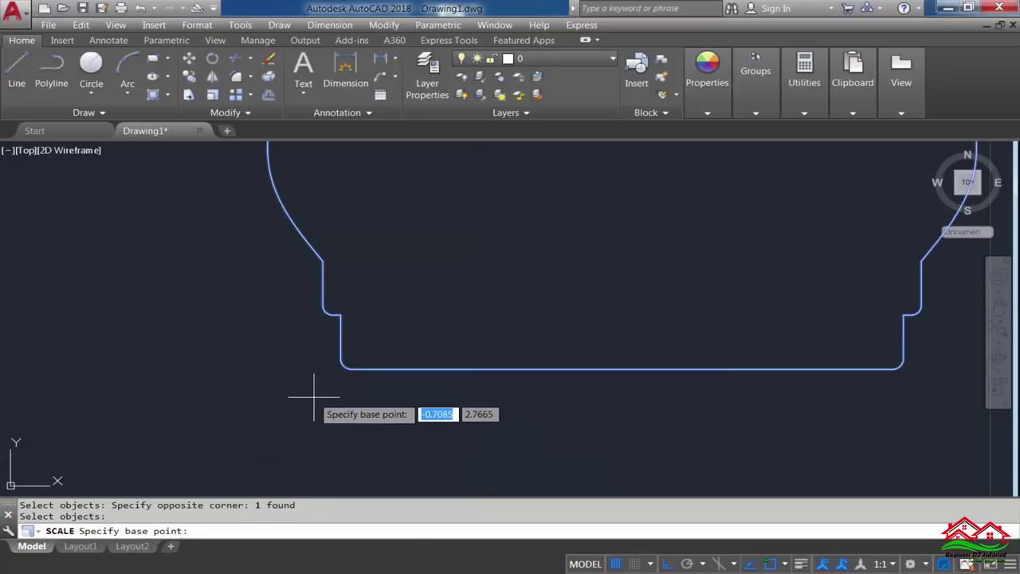
pyautogui.click(349, 370)
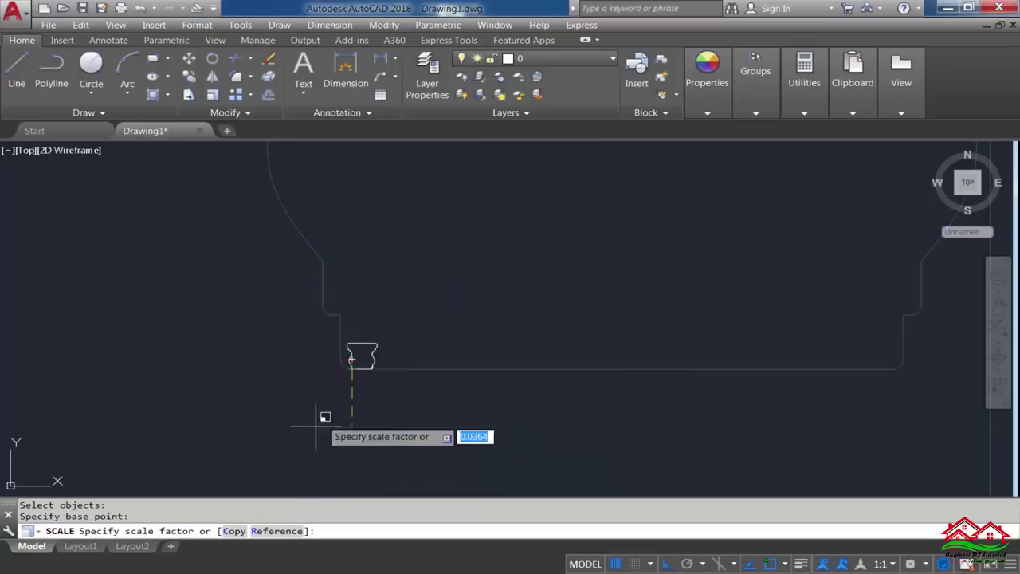
pyautogui.write('r')
pyautogui.press('Return')
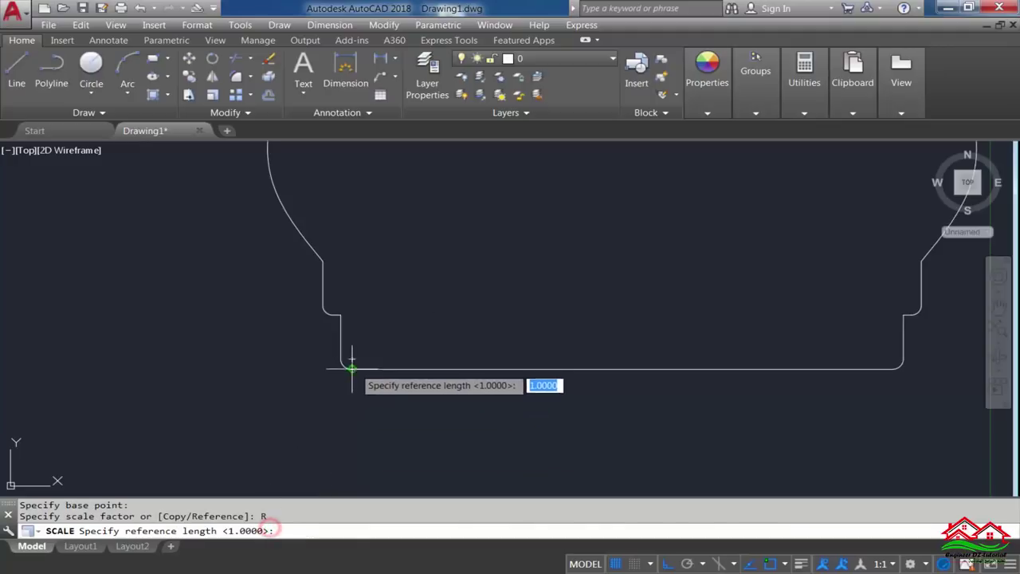
pyautogui.scroll(3, 348, 369)
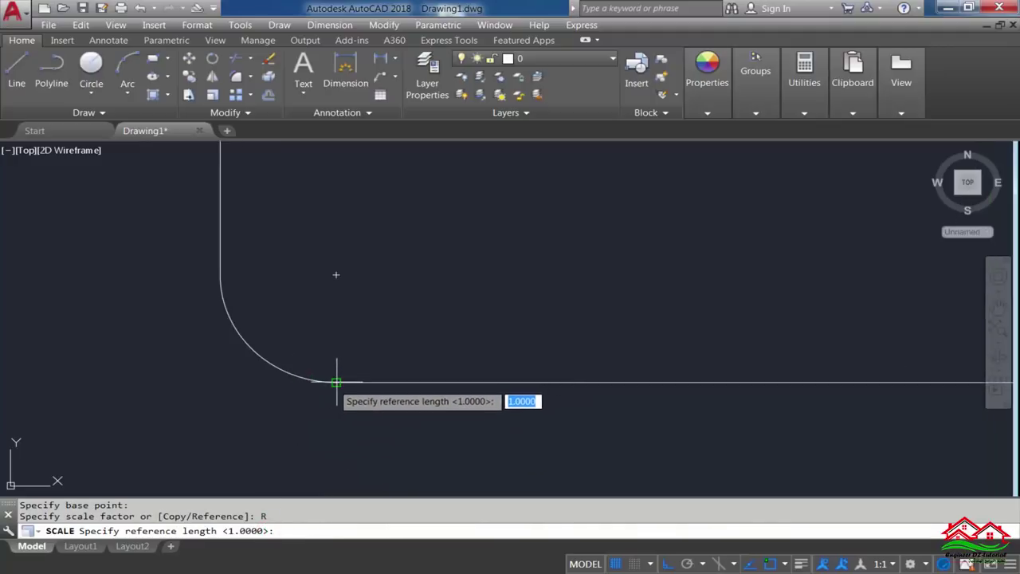
pyautogui.scroll(-2, 261, 358)
pyautogui.scroll(-2, 216, 357)
pyautogui.scroll(4, 353, 365)
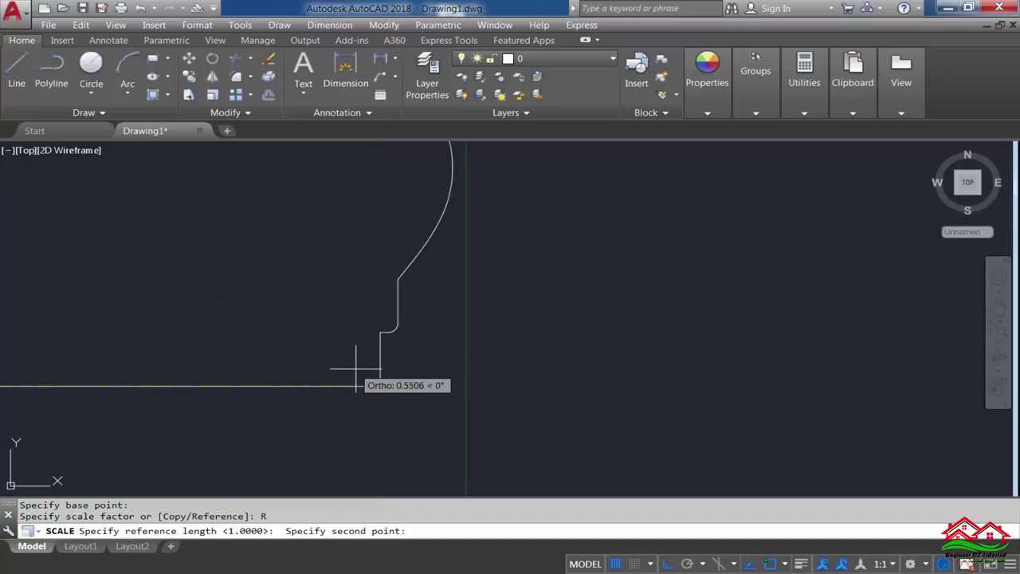
pyautogui.scroll(2, 349, 407)
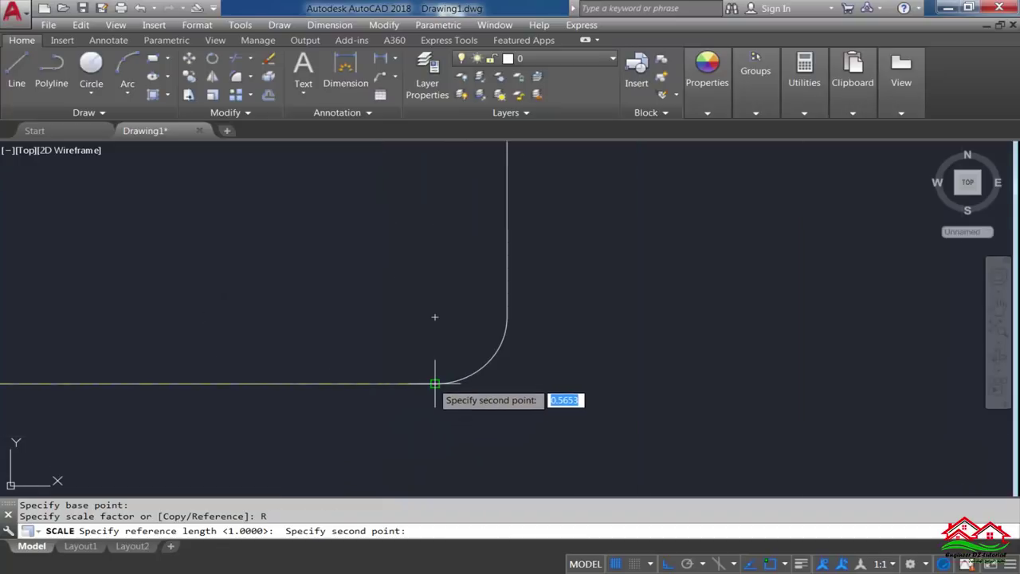
pyautogui.click(435, 384)
pyautogui.write('0.2')
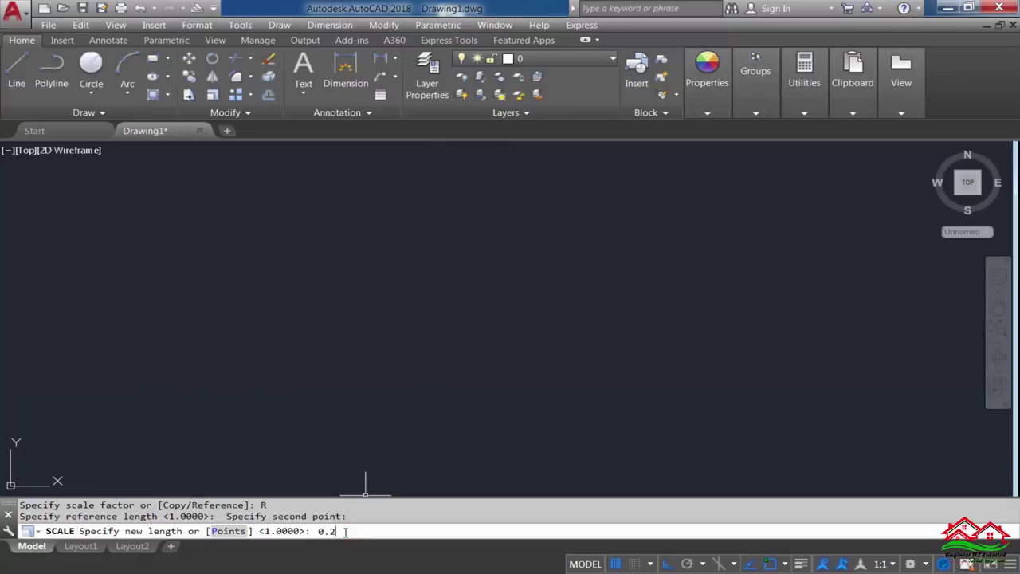
pyautogui.press('Return')
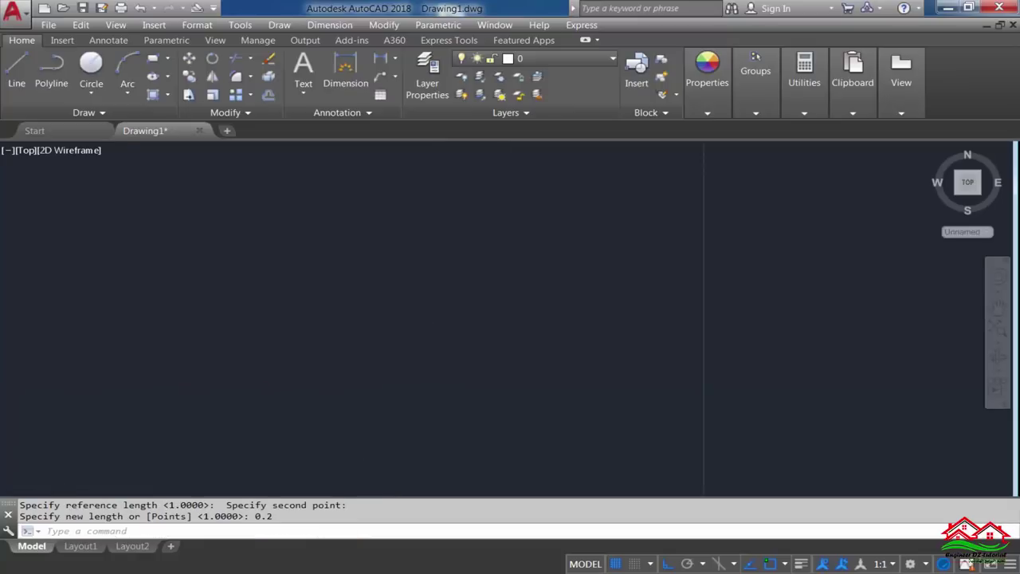
pyautogui.scroll(2, 484, 289)
pyautogui.scroll(2, 455, 267)
pyautogui.scroll(3, 390, 321)
pyautogui.scroll(2, 363, 325)
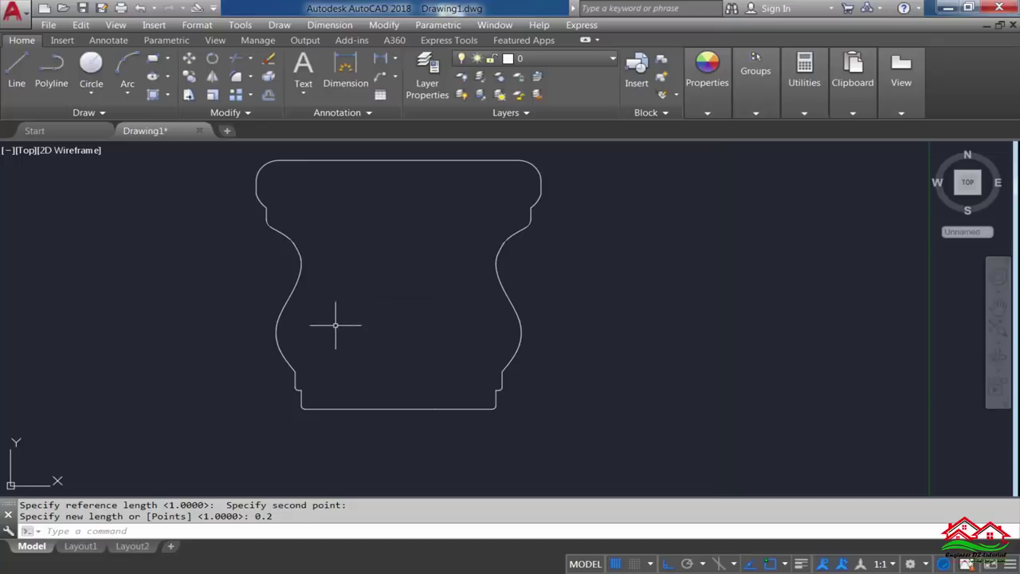
# Regenerate the drawing display and pan the view up slightly
pyautogui.press('Return')
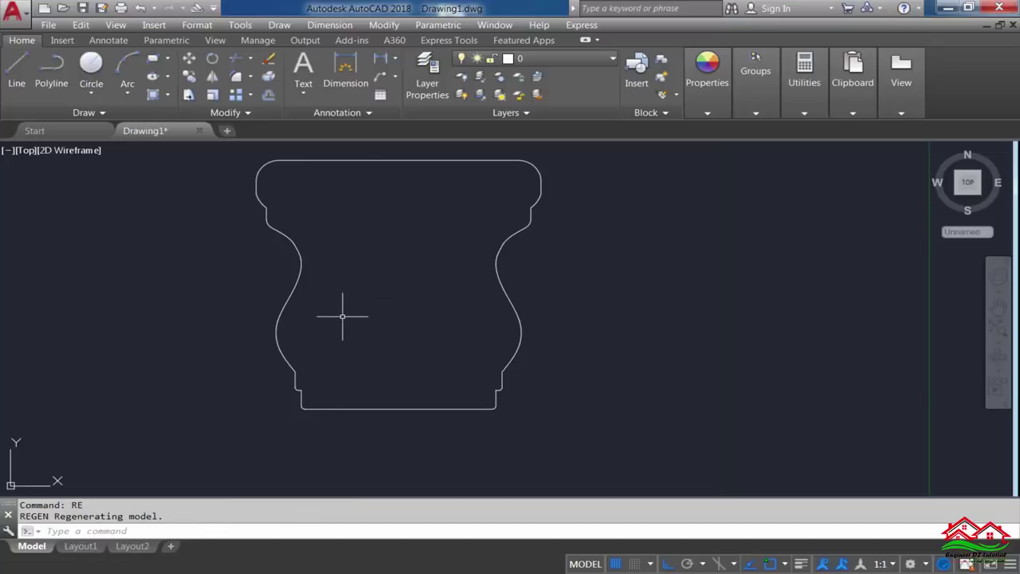
pyautogui.scroll(-5, 338, 316)
pyautogui.scroll(-1, 351, 329)
pyautogui.scroll(1, 367, 340)
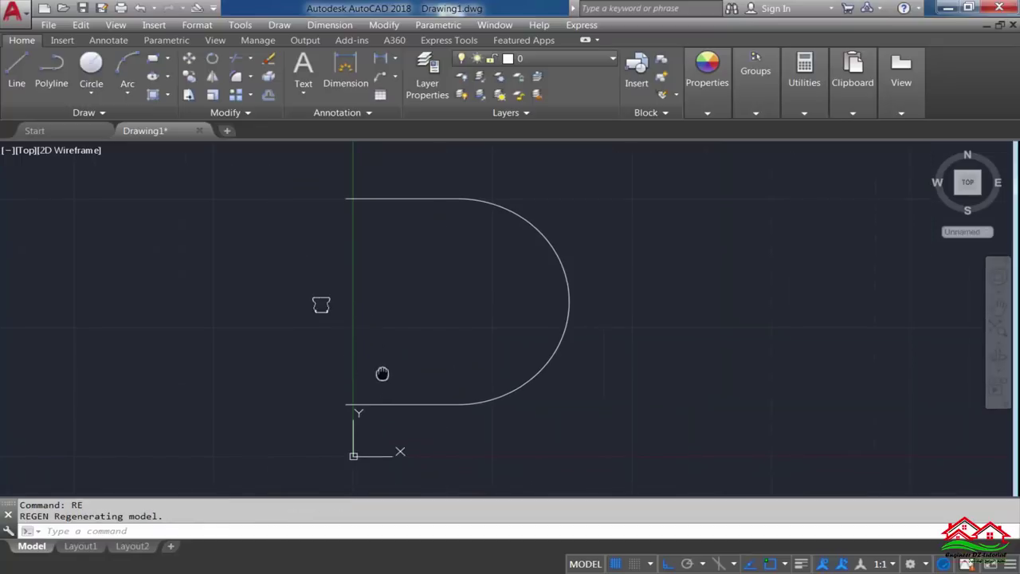
pyautogui.moveTo(383, 372); pyautogui.dragTo(379, 347, button='middle')
pyautogui.scroll(1, 371, 364)
pyautogui.scroll(1, 371, 366)
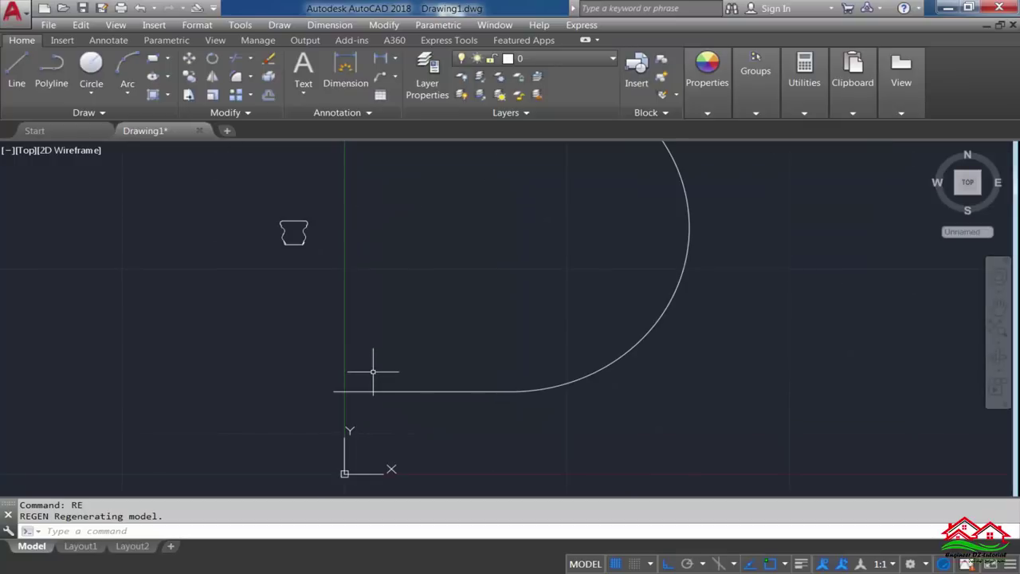
pyautogui.write('m')
# Move the small profile down beside the open end of the D-shaped path's straight edge
pyautogui.press('Return')
pyautogui.click(351, 188)
pyautogui.click(287, 243)
pyautogui.press('Return')
pyautogui.click(218, 267)
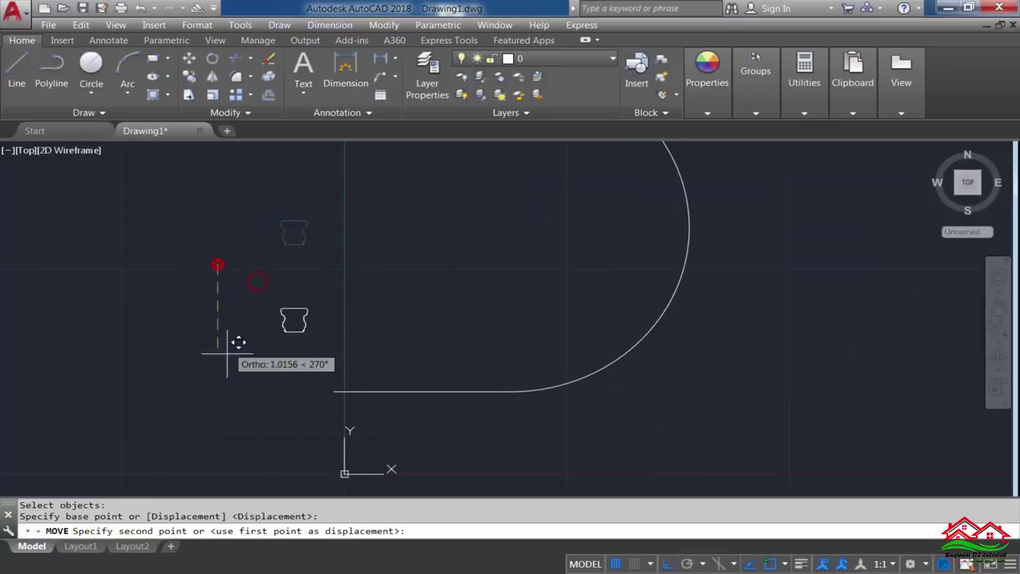
pyautogui.click(230, 421)
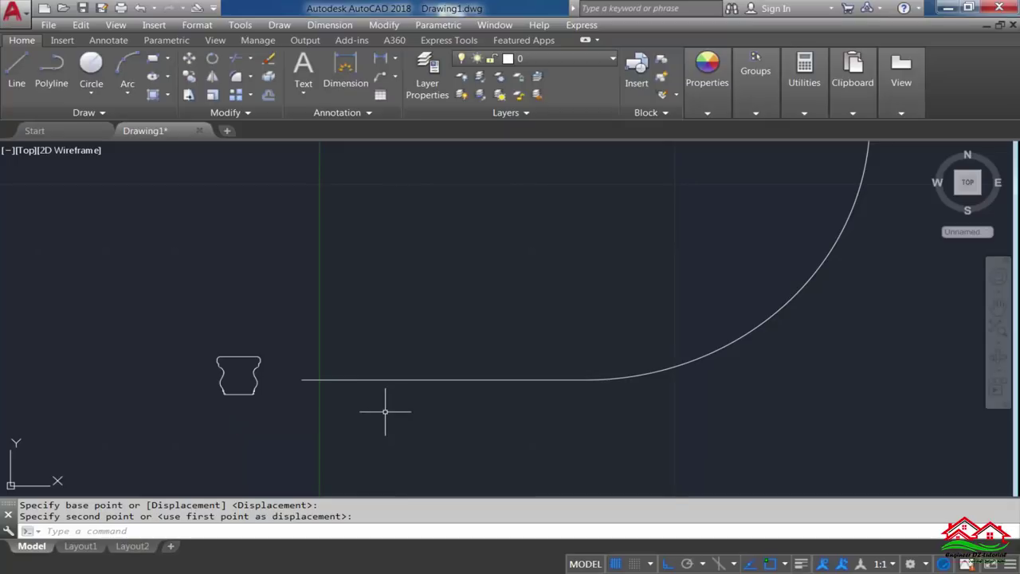
pyautogui.click(288, 532)
pyautogui.press('Escape')
pyautogui.press('Escape')
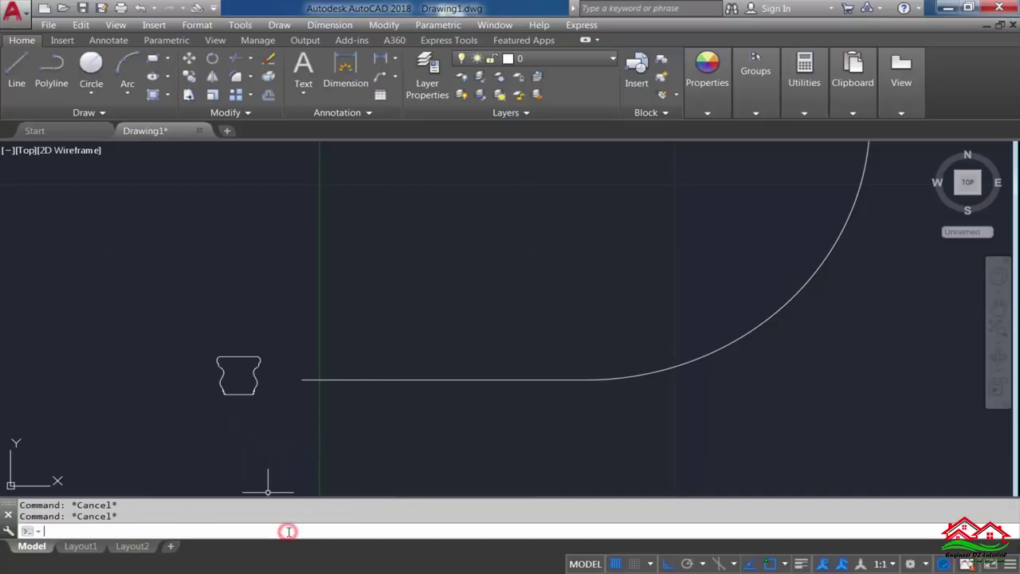
# Sweep the small profile in Solid mode along the curved D-shaped polyline path
pyautogui.write('sweep')
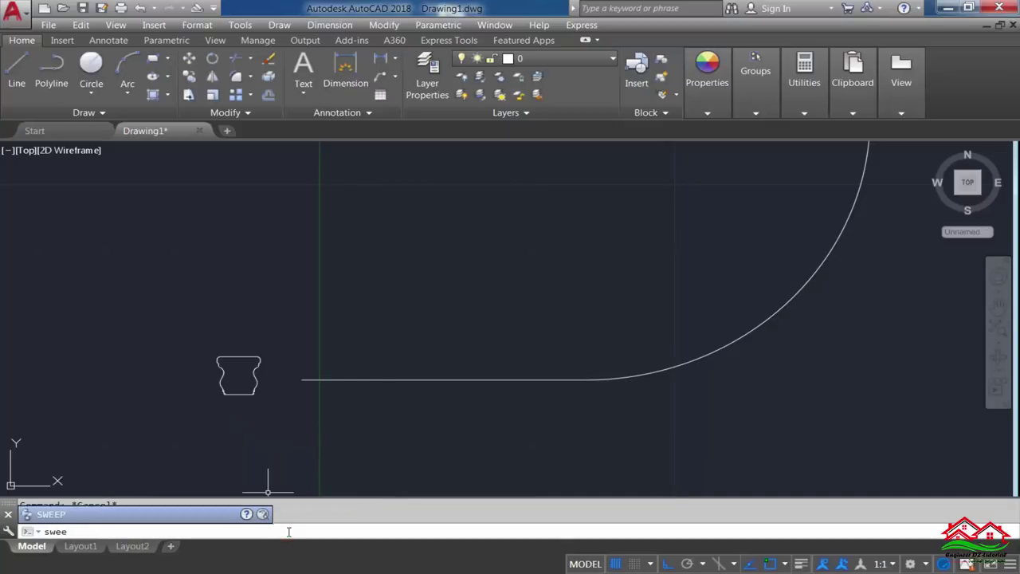
pyautogui.press('Return')
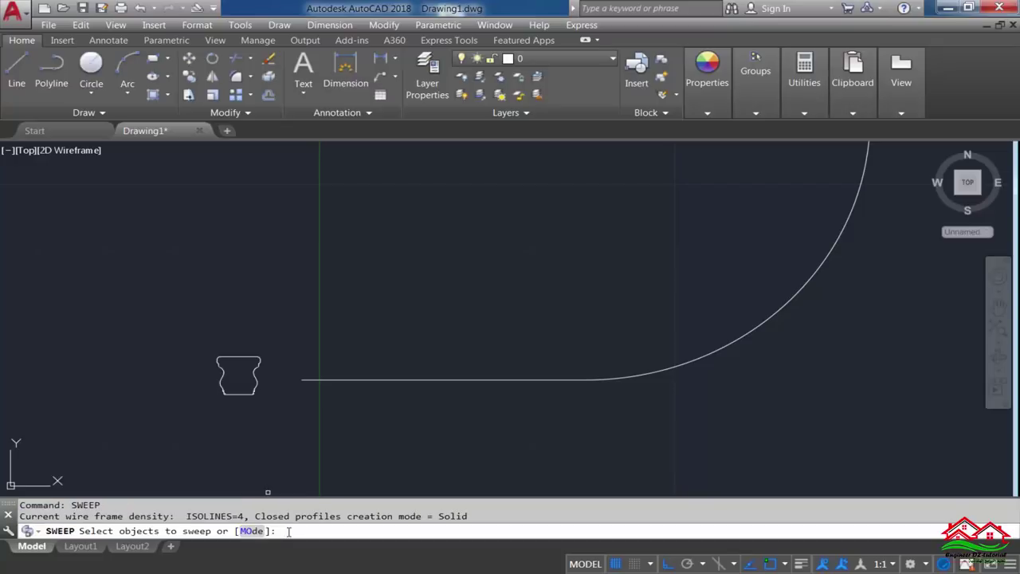
pyautogui.click(251, 531)
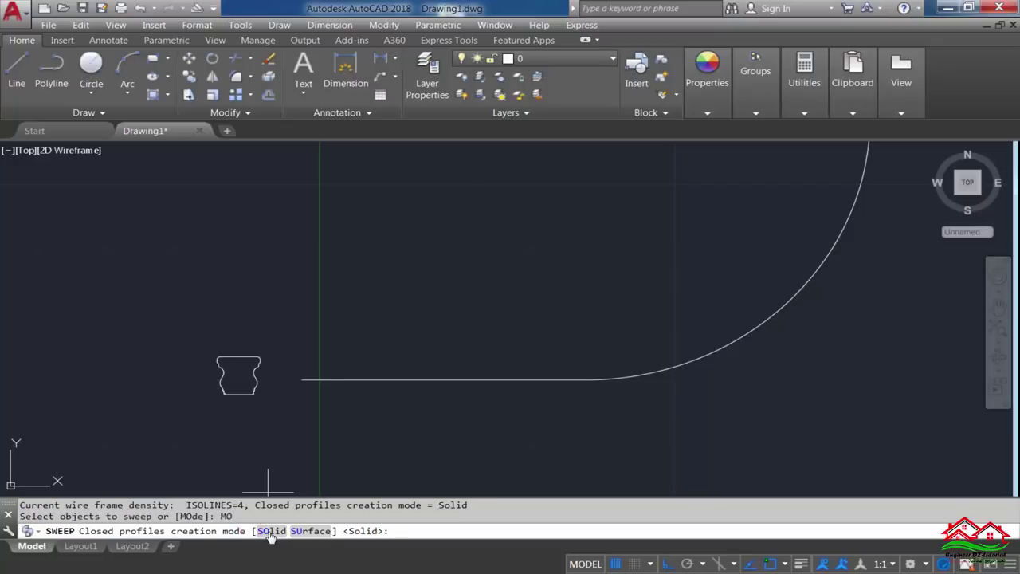
pyautogui.click(271, 531)
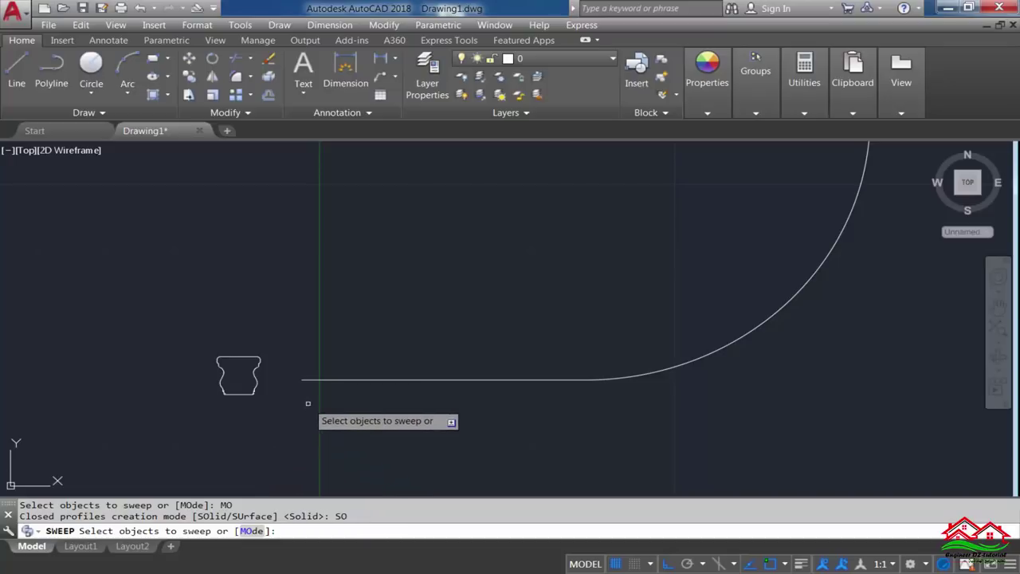
pyautogui.click(253, 389)
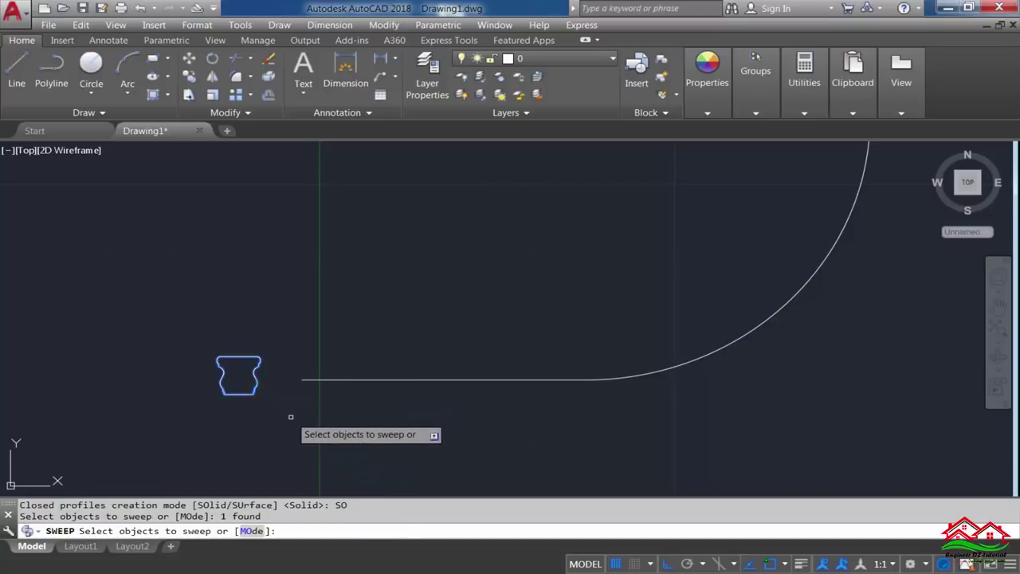
pyautogui.press('Return')
pyautogui.click(311, 382)
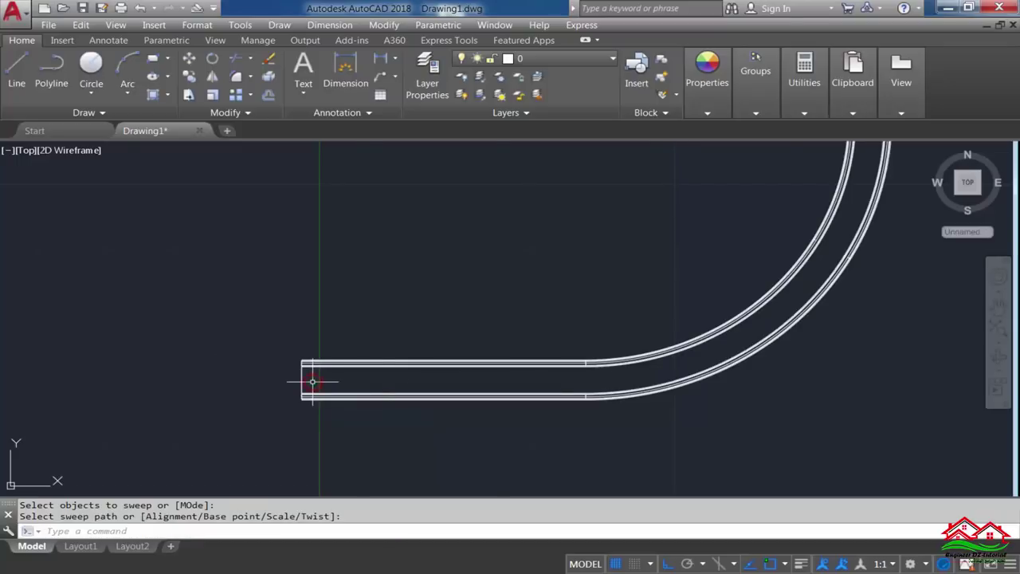
pyautogui.scroll(-4, 375, 393)
pyautogui.scroll(1, 460, 241)
pyautogui.scroll(-1, 452, 279)
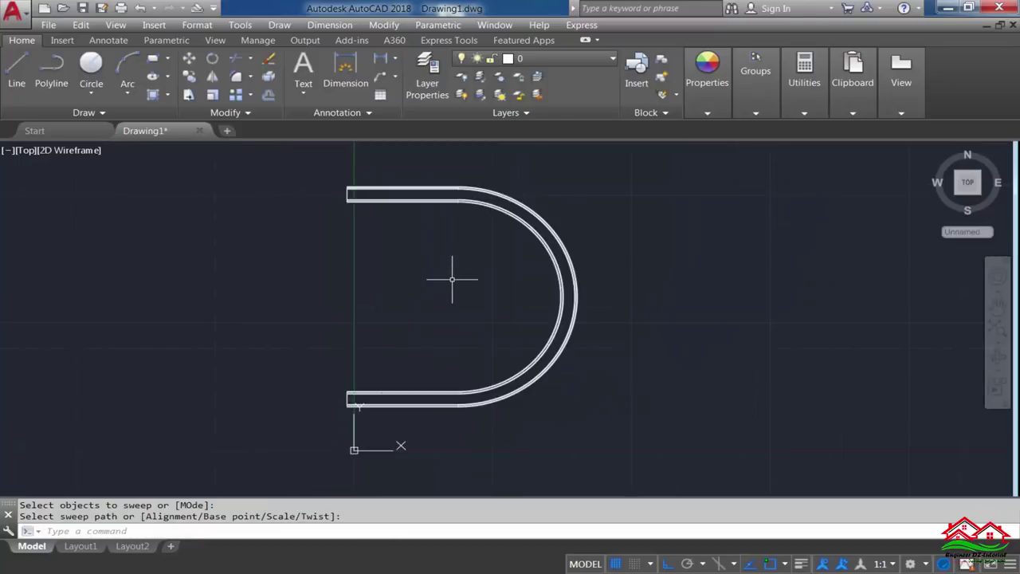
# Make the right viewport the Front view, maximize it, and pan the rail higher
pyautogui.click(7, 151)
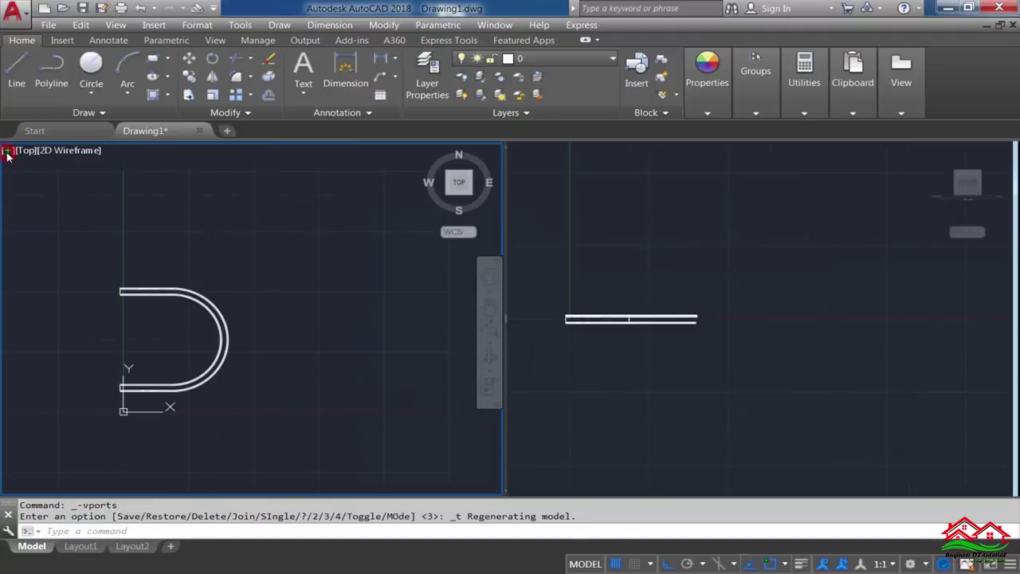
pyautogui.click(689, 363)
pyautogui.scroll(4, 706, 307)
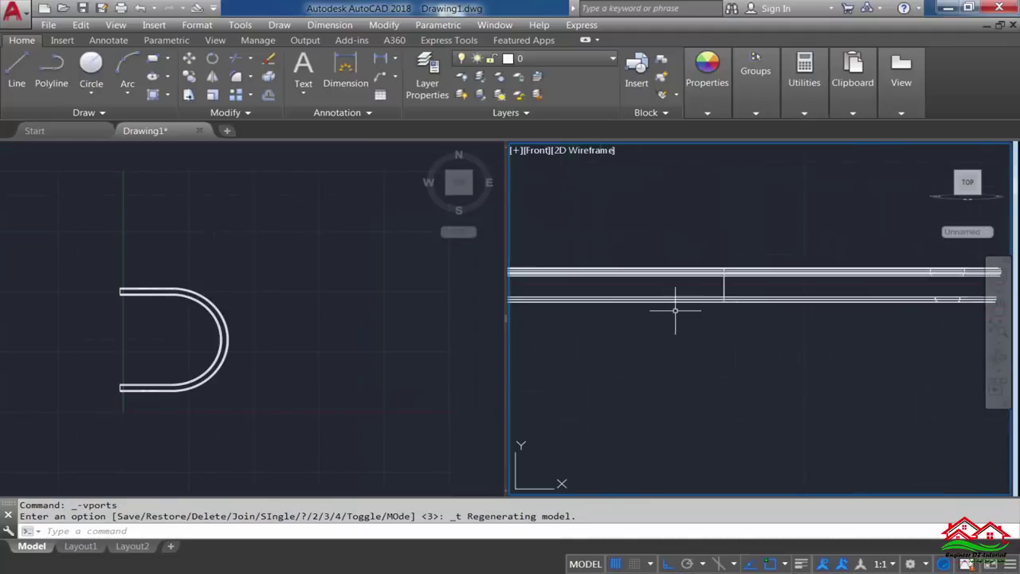
pyautogui.click(515, 152)
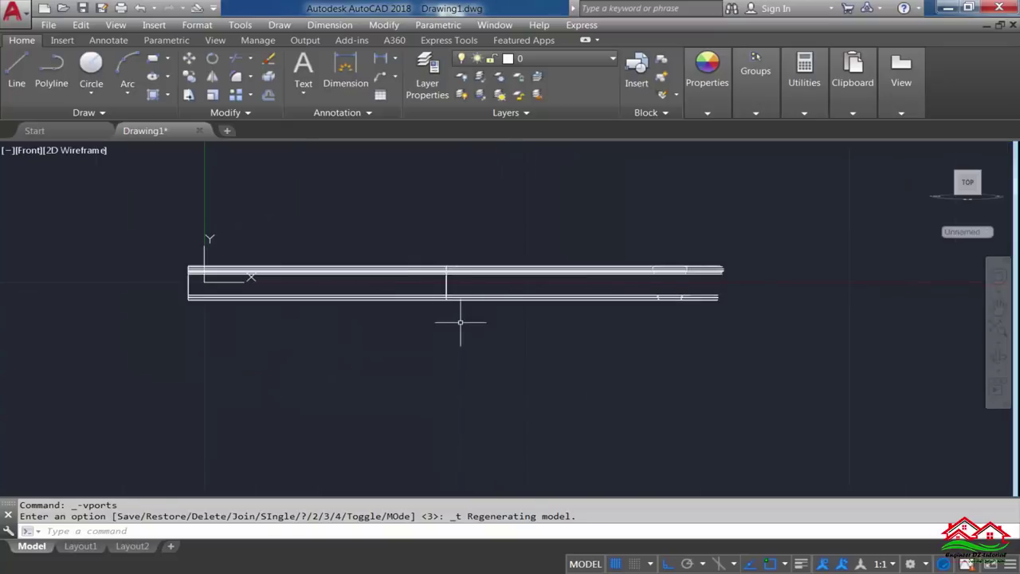
pyautogui.moveTo(459, 322); pyautogui.dragTo(472, 274, button='middle')
# Mirror the rail across a horizontal line below it, keeping the original
pyautogui.write('M')
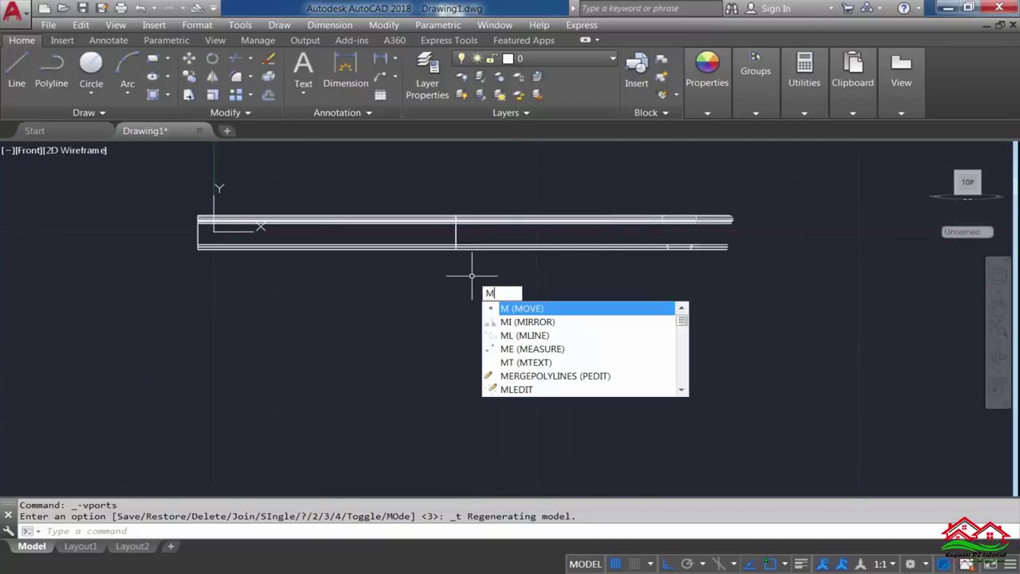
pyautogui.write('I')
pyautogui.press('Return')
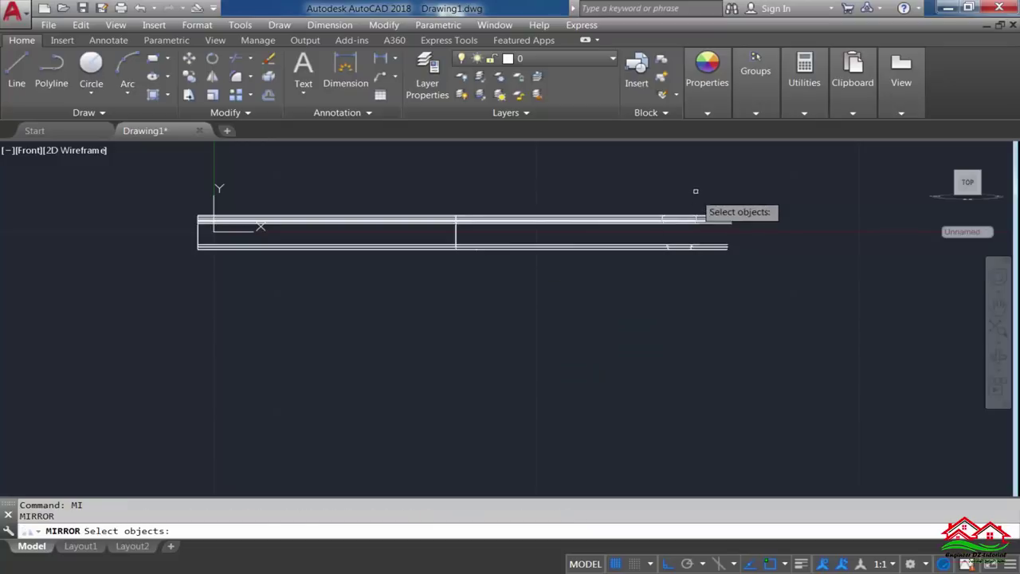
pyautogui.click(675, 178)
pyautogui.click(581, 284)
pyautogui.press('Return')
pyautogui.click(189, 312)
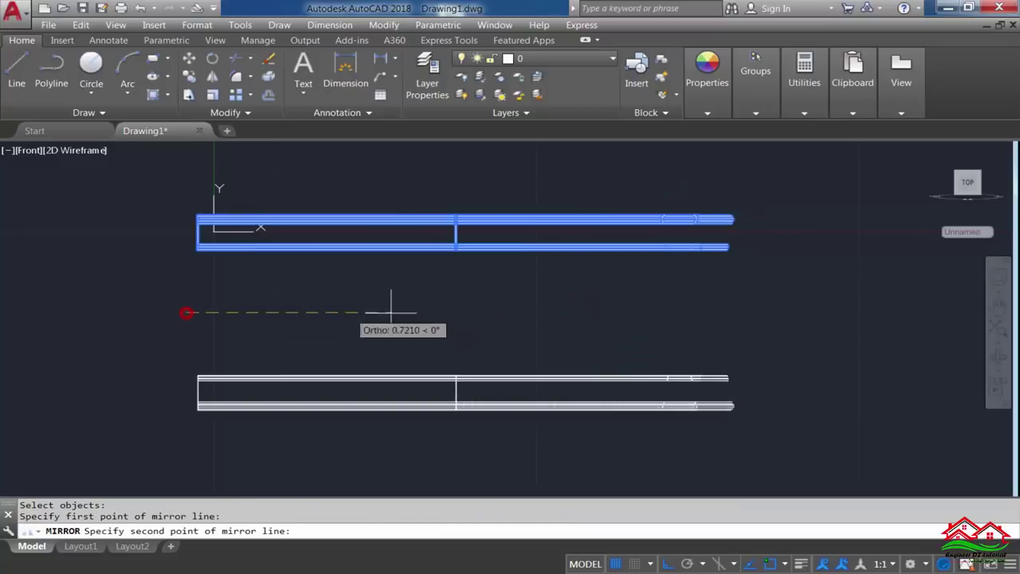
pyautogui.click(783, 316)
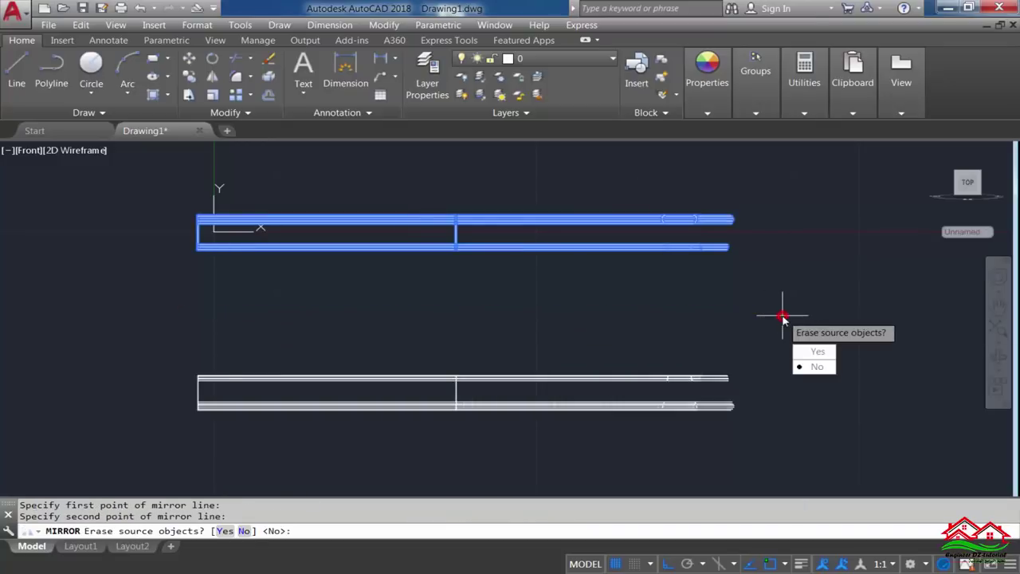
pyautogui.click(821, 366)
pyautogui.moveTo(372, 244); pyautogui.dragTo(432, 258, button='middle')
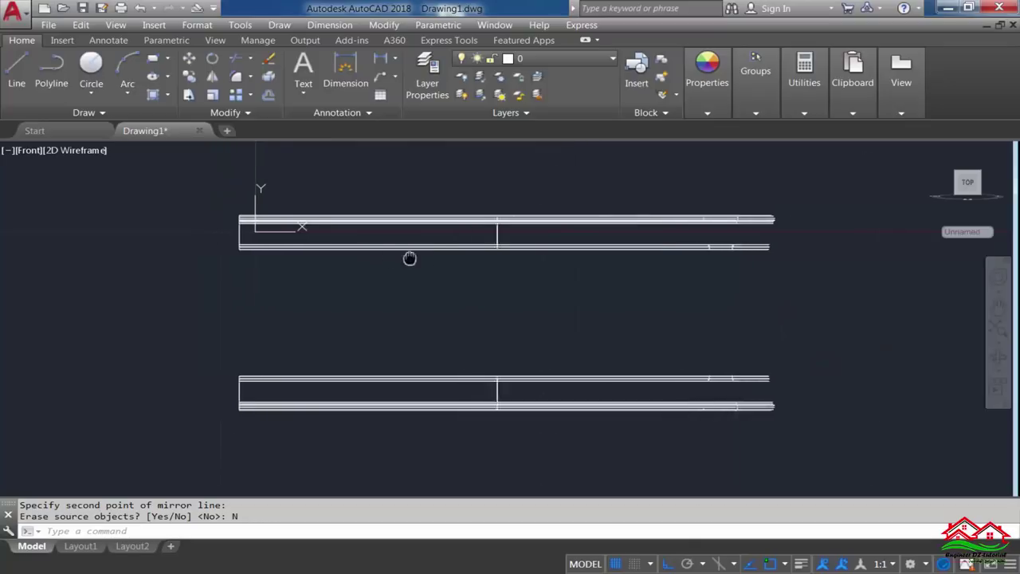
# Inspect both rails in Realistic shading from SW Isometric with the grid hidden, orbiting around them
pyautogui.click(87, 155)
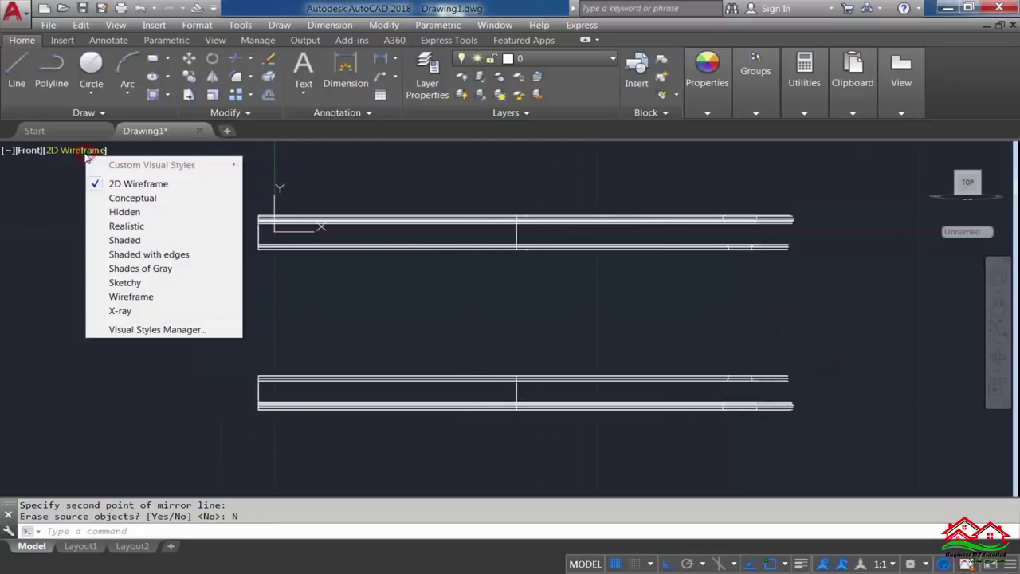
pyautogui.click(111, 226)
pyautogui.scroll(2, 470, 323)
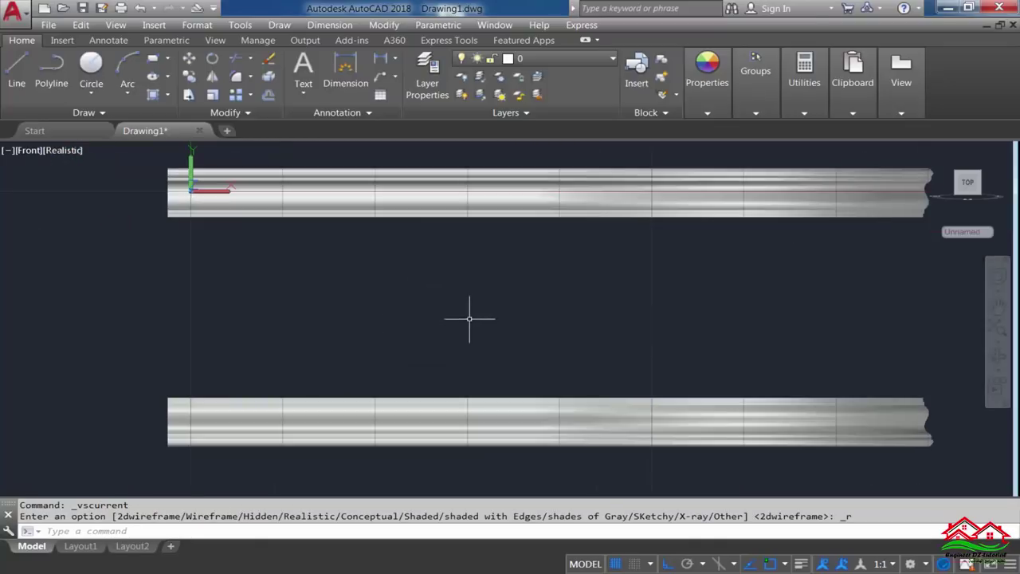
pyautogui.click(29, 151)
pyautogui.click(91, 275)
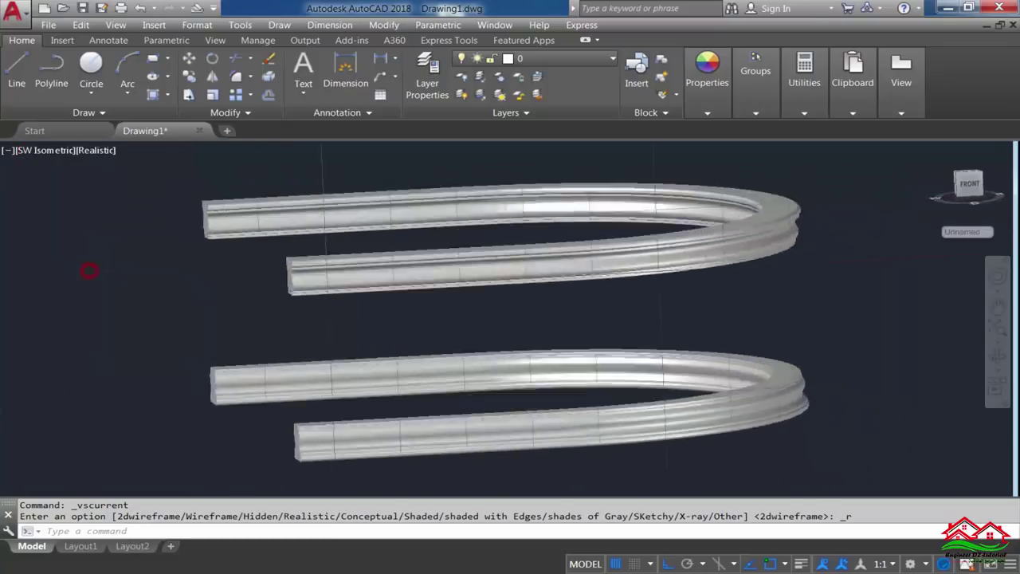
pyautogui.click(615, 563)
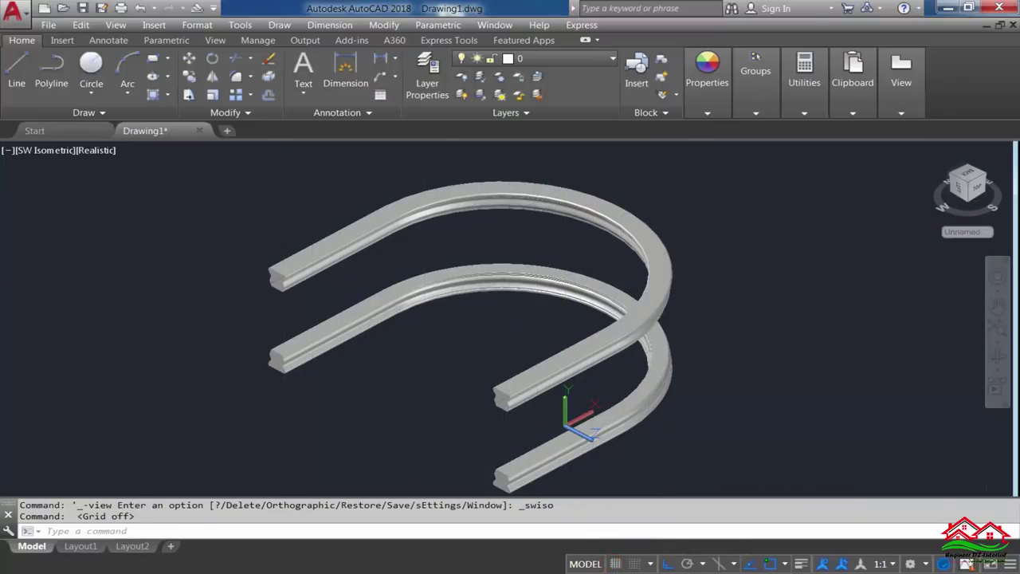
pyautogui.keyDown('shift'); pyautogui.moveTo(502, 409); pyautogui.dragTo(512, 360, button='middle'); pyautogui.keyUp('shift')
pyautogui.scroll(3, 526, 275)
pyautogui.scroll(3, 530, 269)
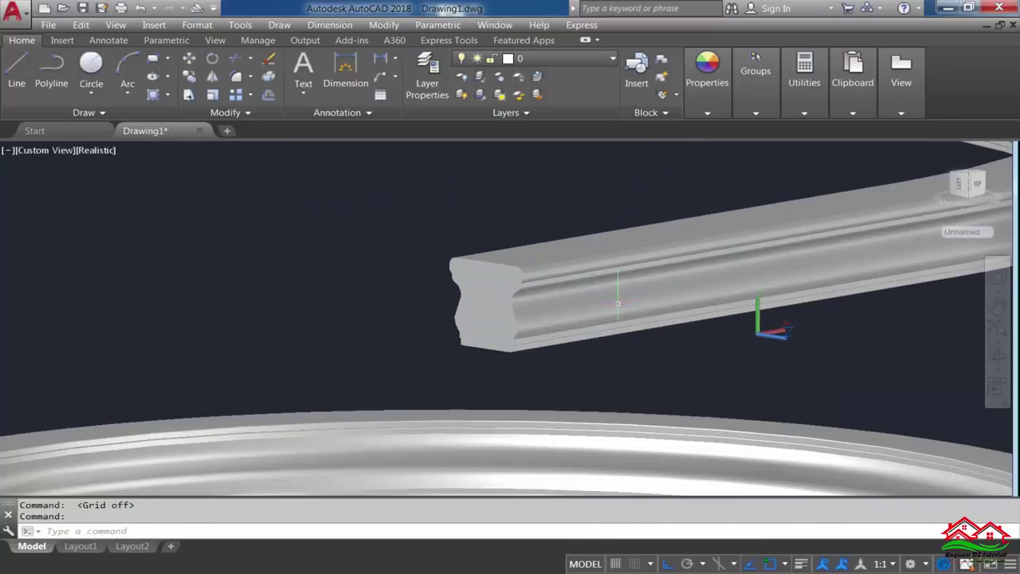
pyautogui.keyDown('shift'); pyautogui.moveTo(618, 303); pyautogui.dragTo(599, 309, button='middle'); pyautogui.keyUp('shift')
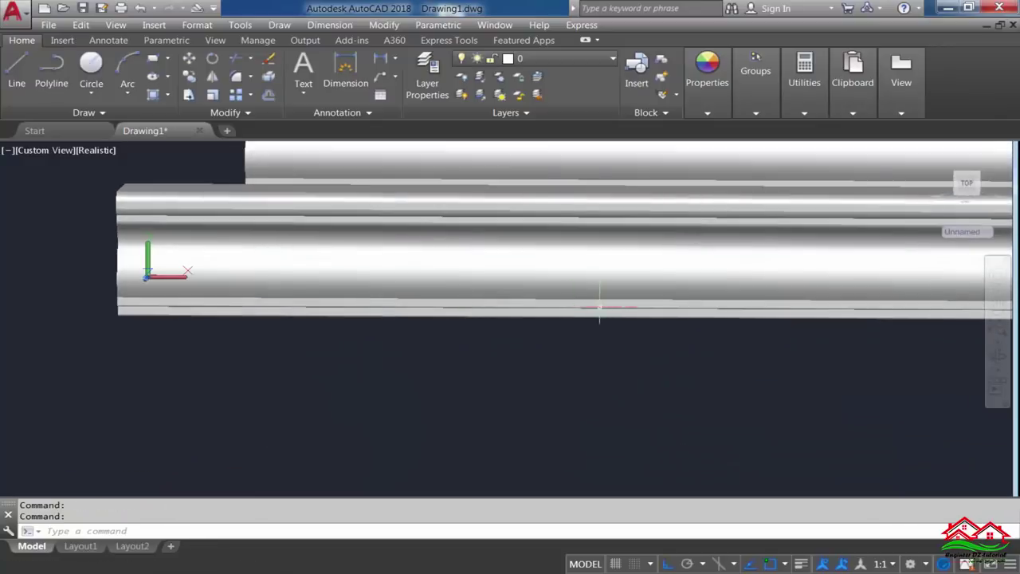
pyautogui.scroll(-5, 599, 309)
pyautogui.moveTo(614, 296)
pyautogui.keyDown('shift'); pyautogui.mouseDown(button='middle')
pyautogui.moveTo(735, 330)
pyautogui.moveTo(594, 317)
pyautogui.mouseUp(button='middle'); pyautogui.keyUp('shift')
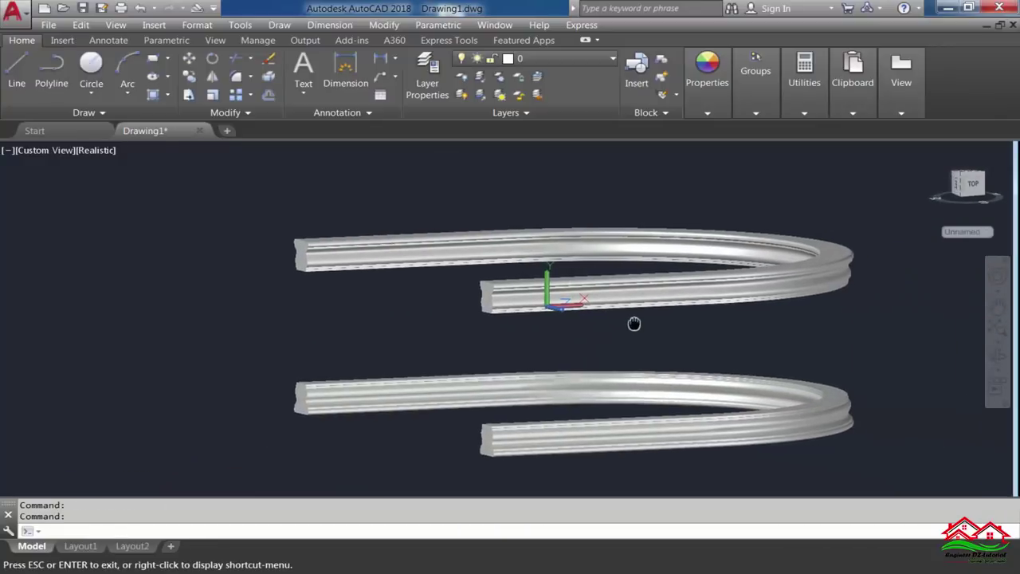
# Return to 2D Wireframe and view the rails from Top, then Front
pyautogui.click(99, 152)
pyautogui.click(139, 182)
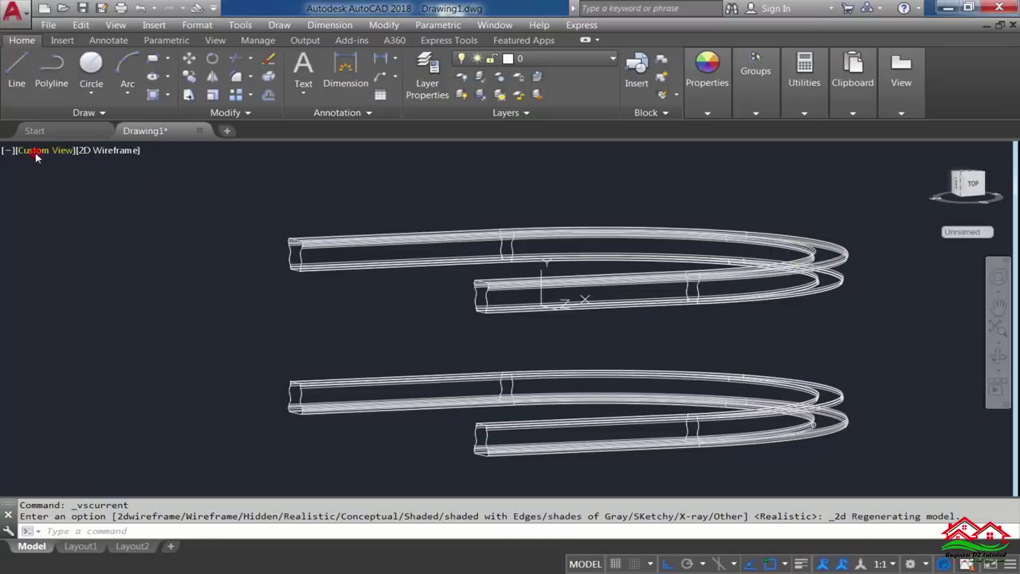
pyautogui.click(36, 151)
pyautogui.click(68, 184)
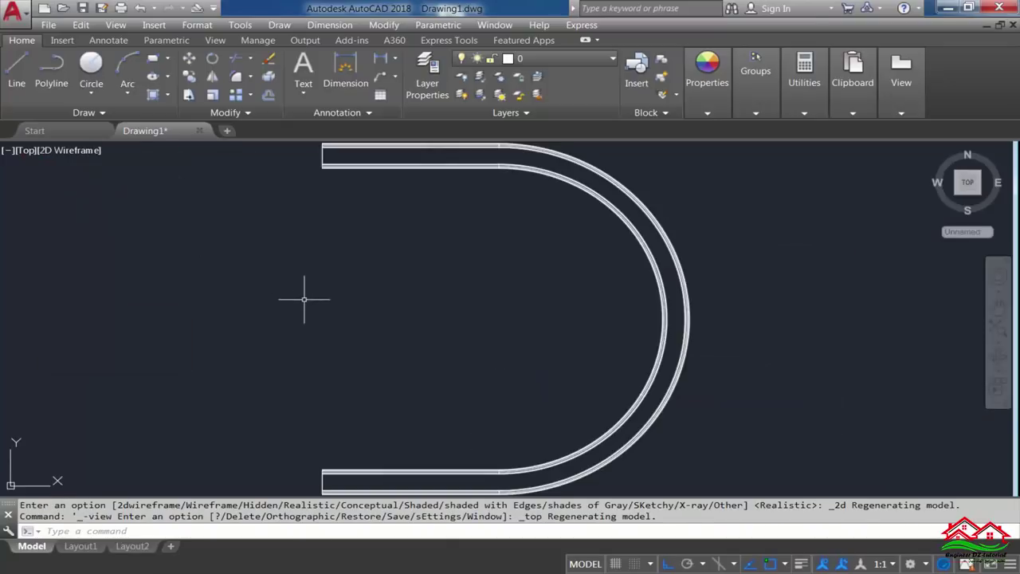
pyautogui.click(26, 151)
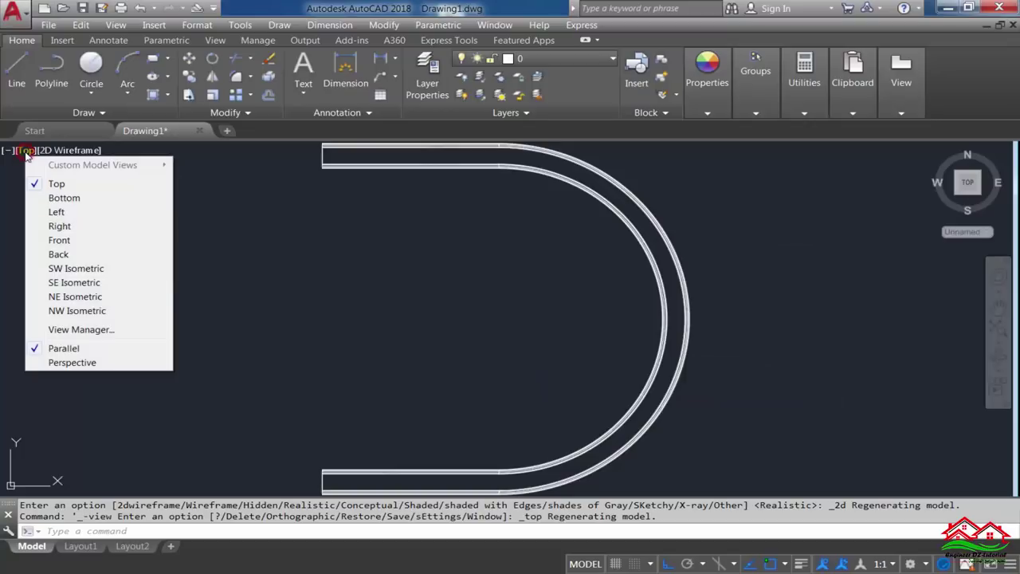
pyautogui.click(59, 241)
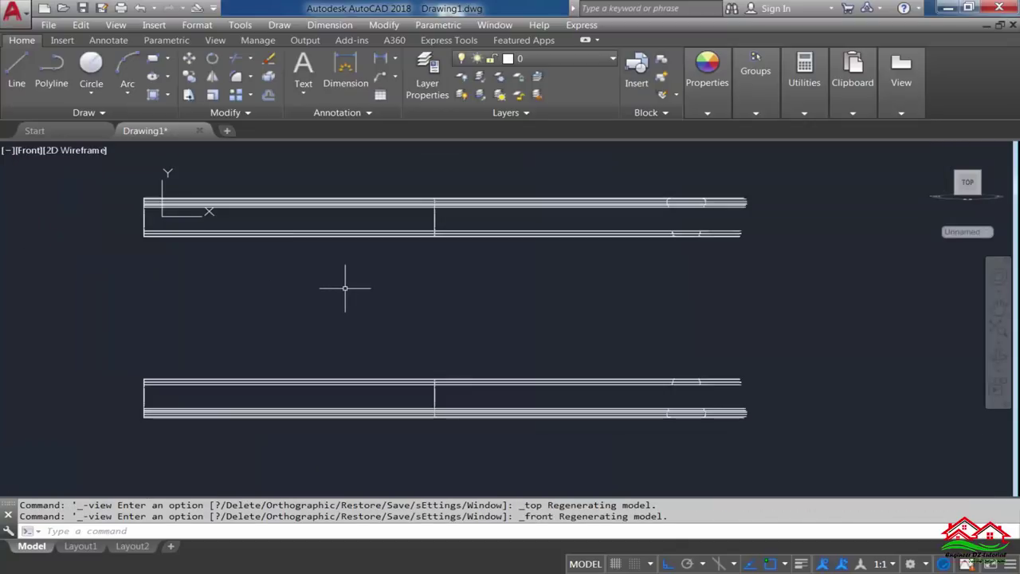
pyautogui.scroll(1, 370, 283)
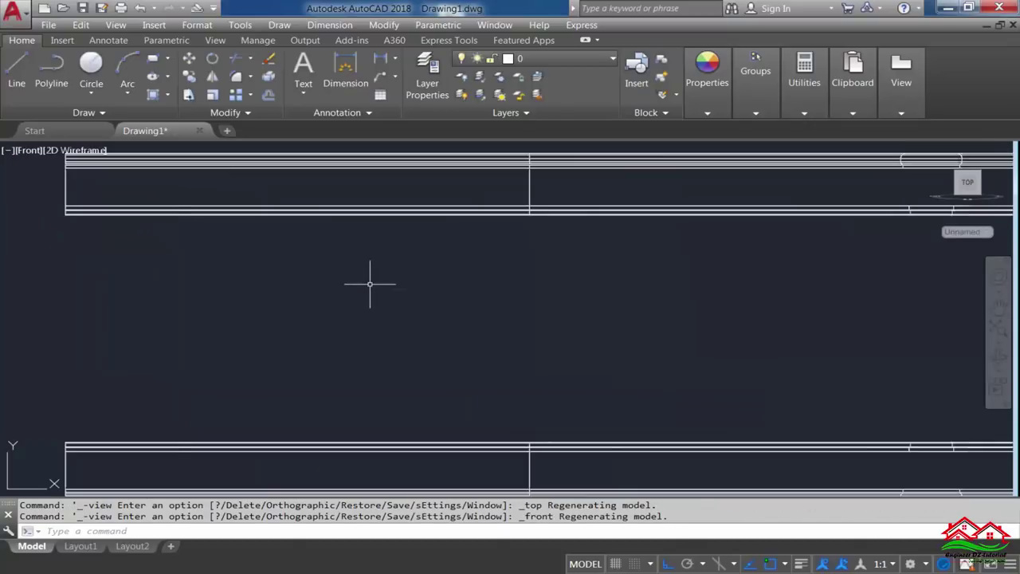
pyautogui.scroll(-1, 372, 283)
pyautogui.moveTo(412, 295); pyautogui.dragTo(429, 299, button='middle')
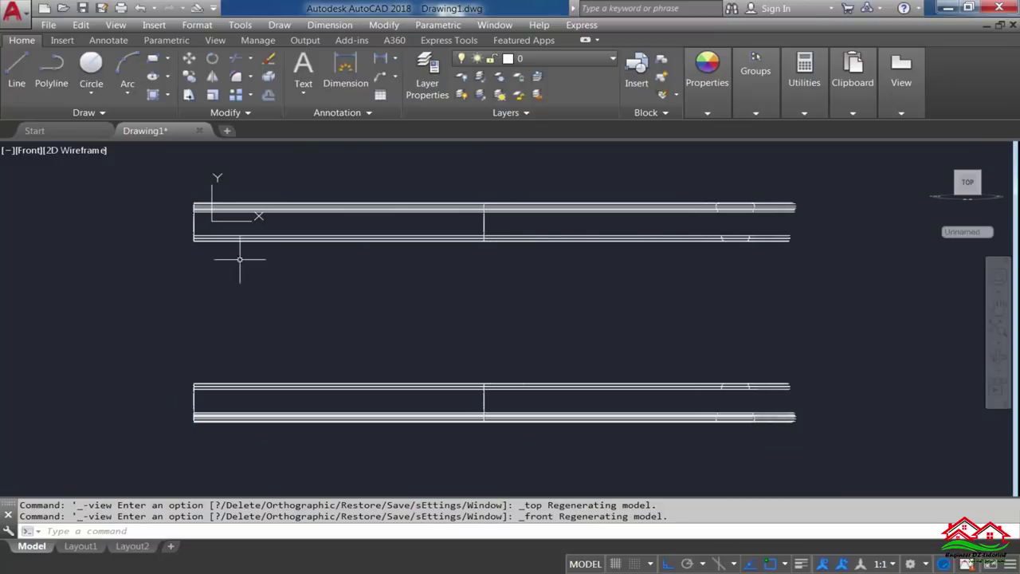
# Attach the baluster-section-11 image at scale 1 between the rails, then open Layer Properties
pyautogui.click(154, 27)
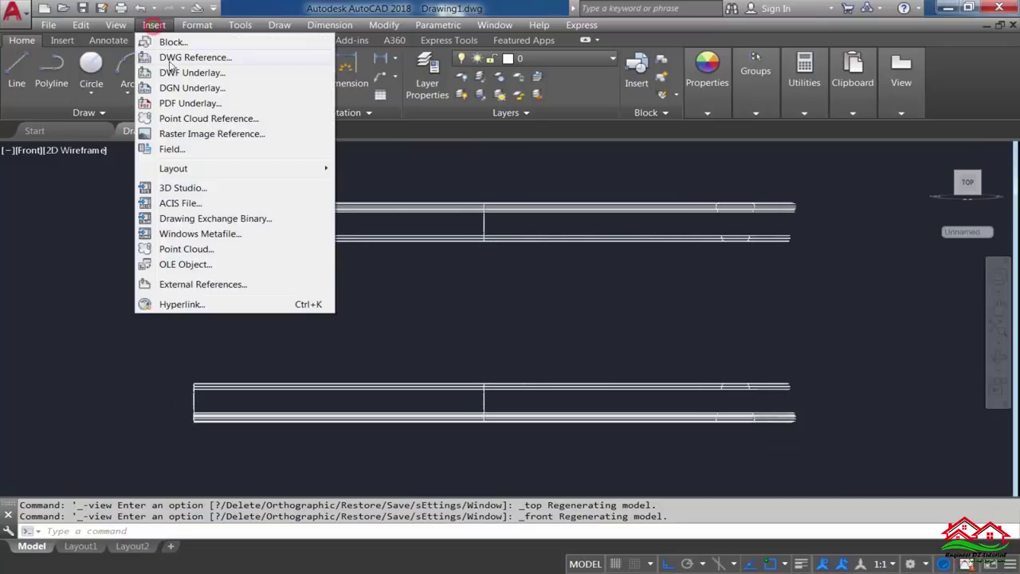
pyautogui.click(220, 136)
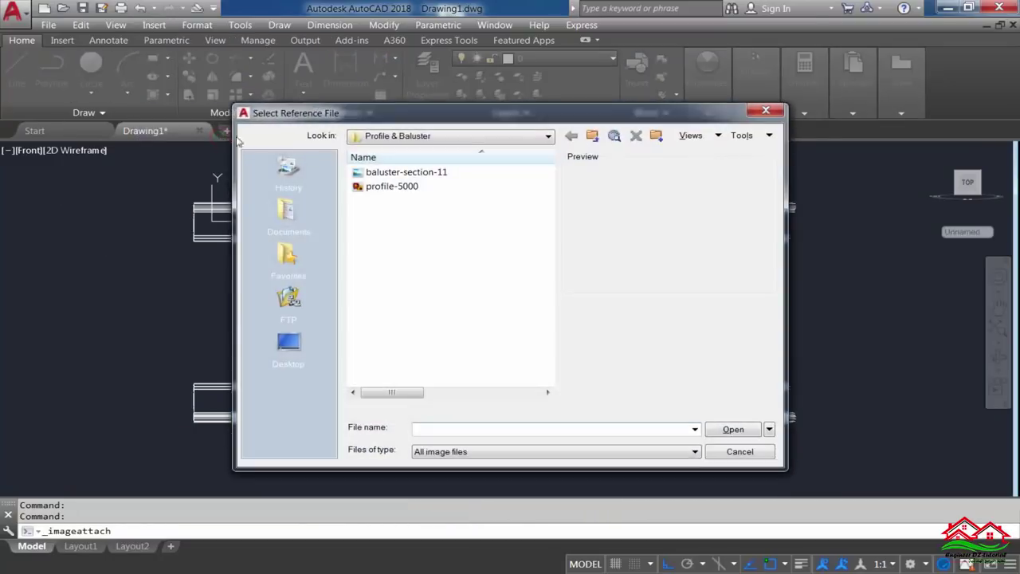
pyautogui.click(409, 174)
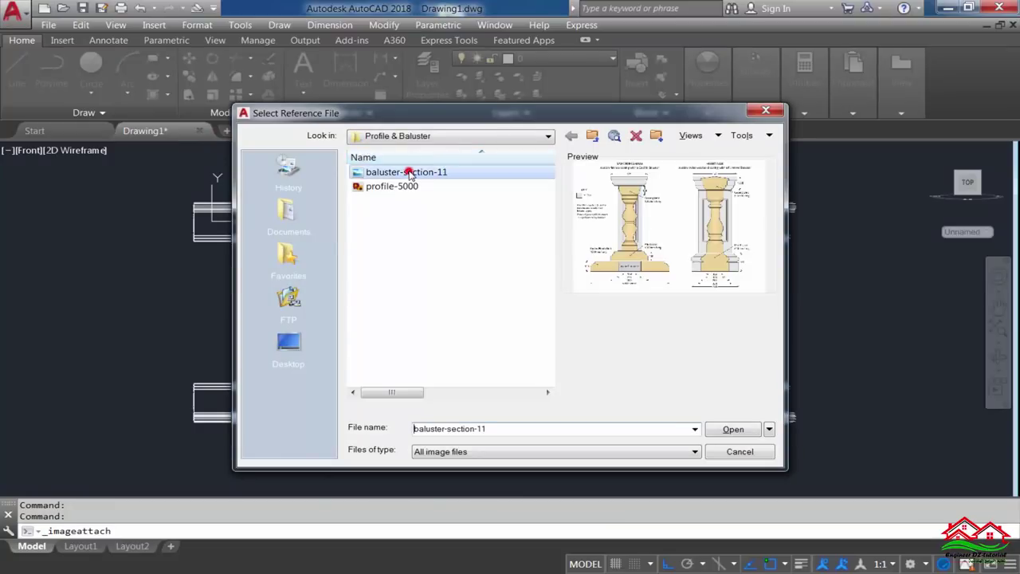
pyautogui.click(733, 431)
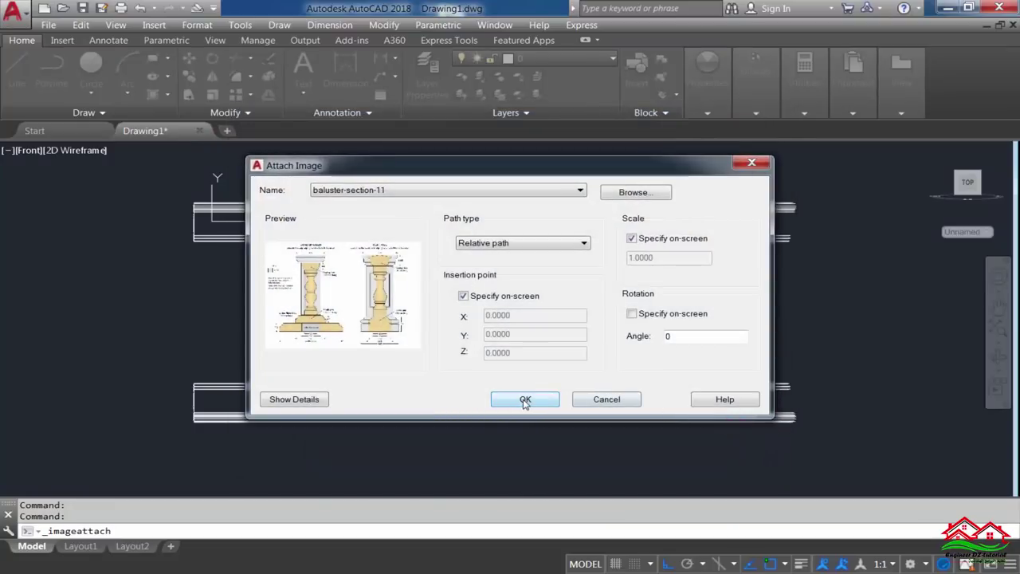
pyautogui.click(525, 399)
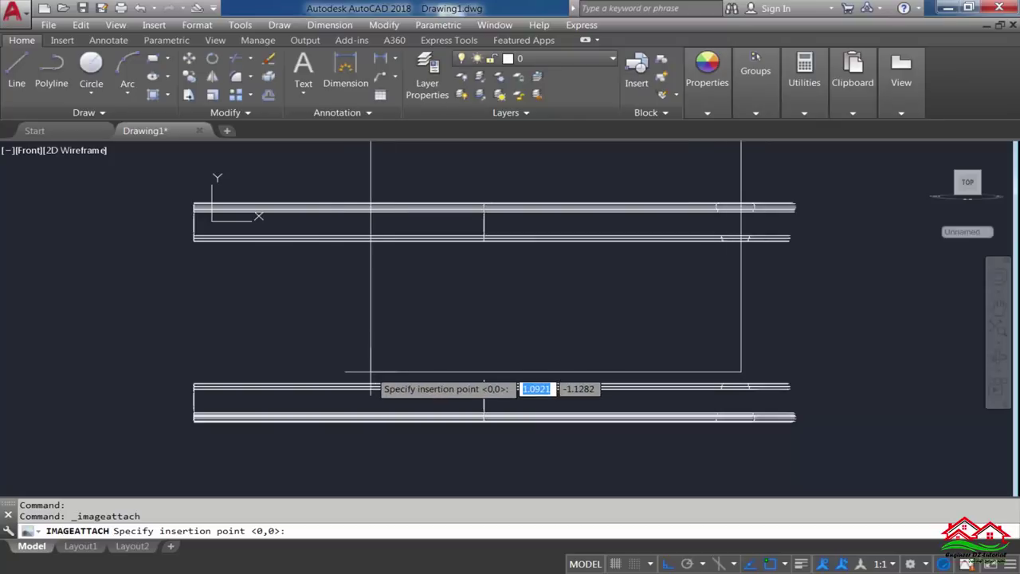
pyautogui.click(308, 362)
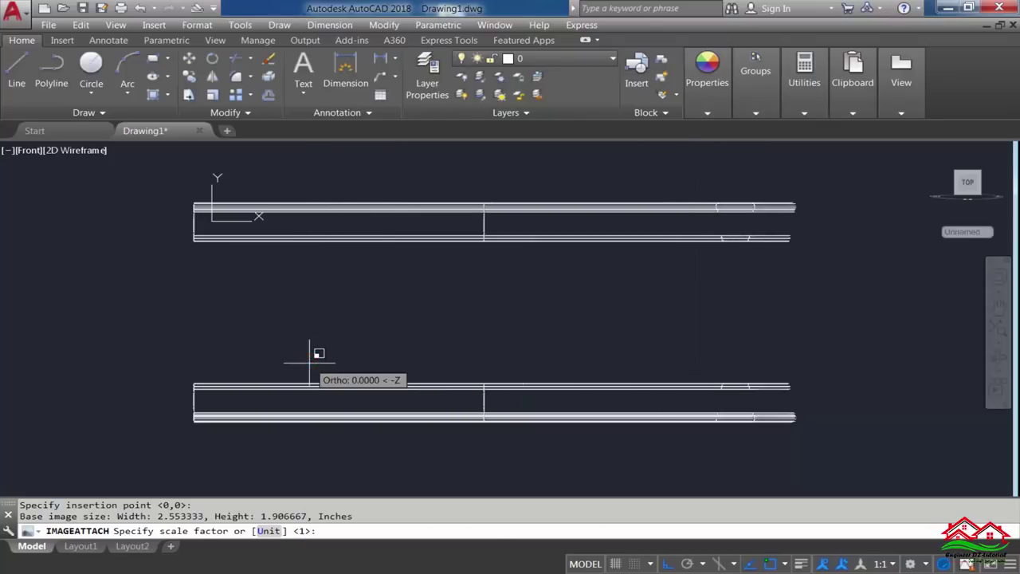
pyautogui.press('Return')
pyautogui.scroll(-2, 307, 327)
pyautogui.scroll(2, 335, 323)
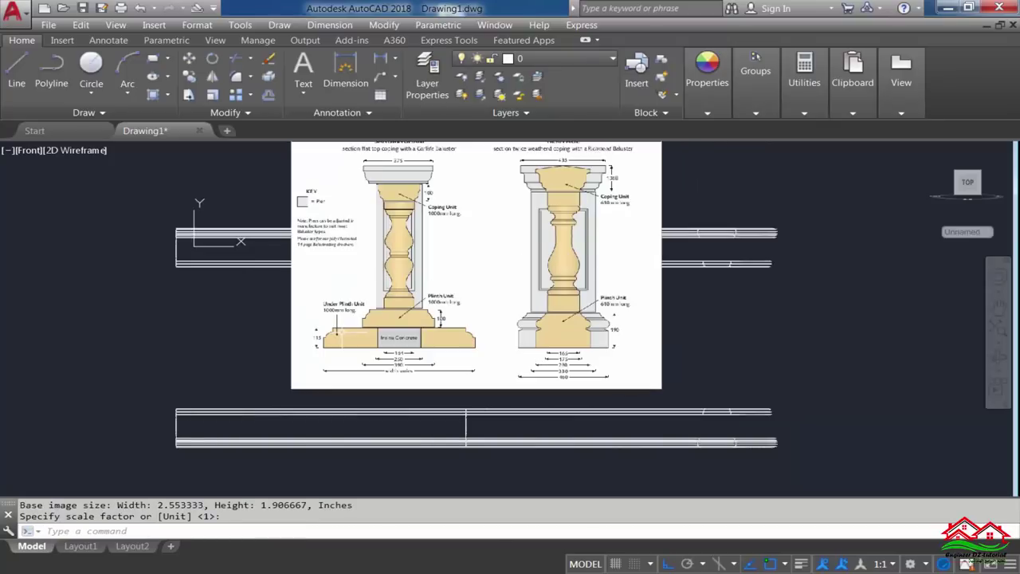
pyautogui.click(428, 67)
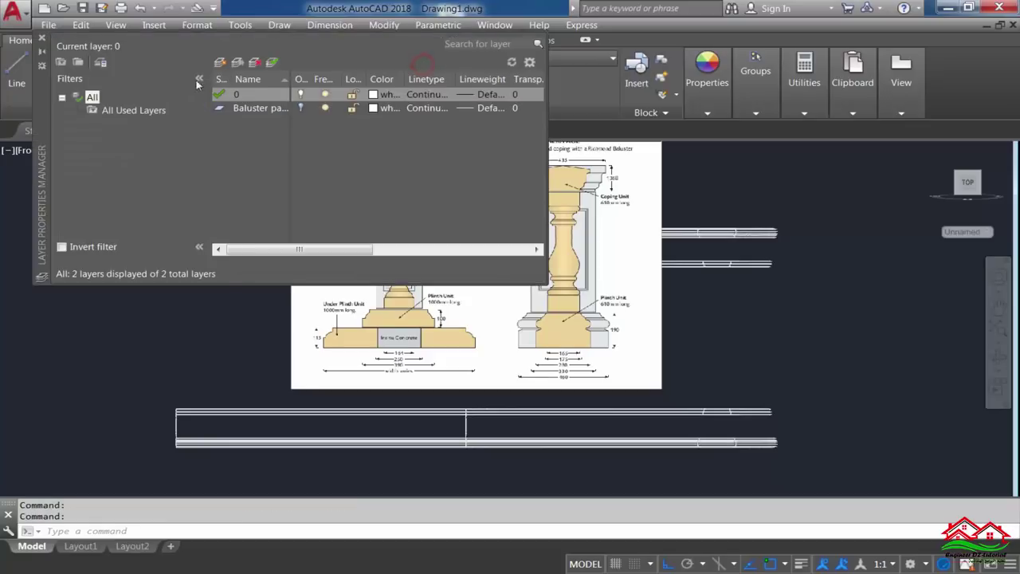
# Create a new layer named 'Top & Botoom railing' and close the layer manager
pyautogui.click(221, 63)
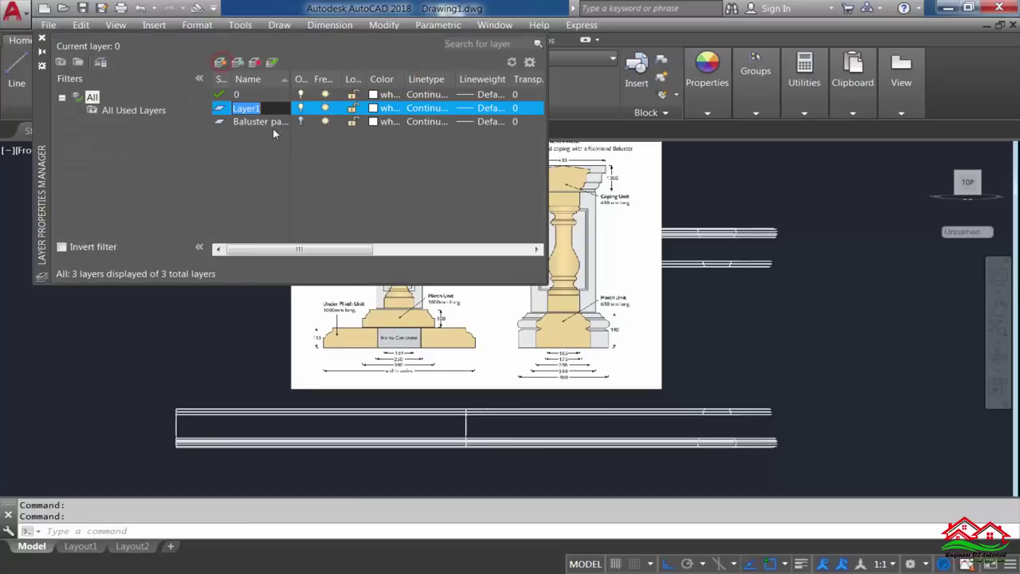
pyautogui.write('T')
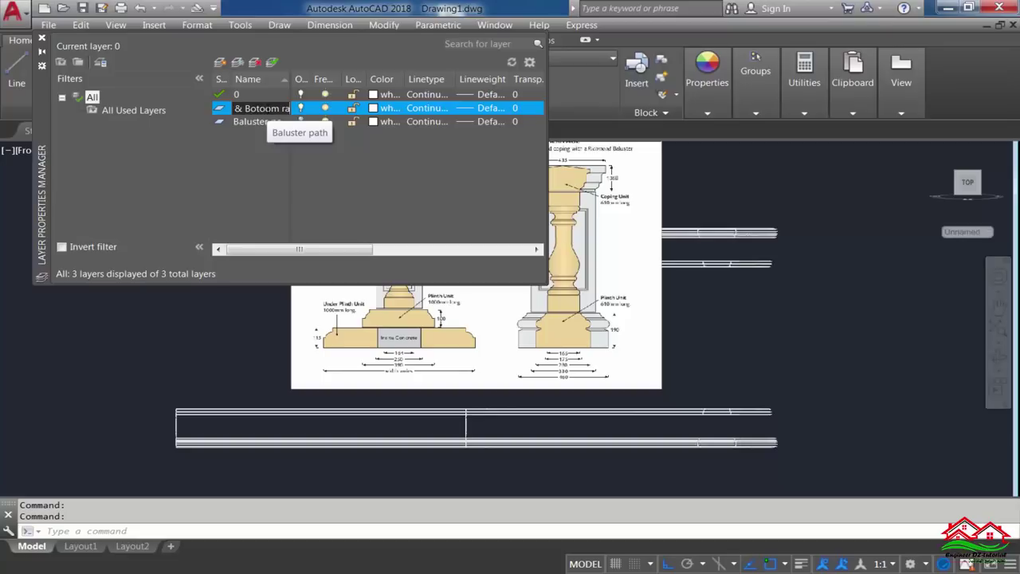
pyautogui.click(300, 109)
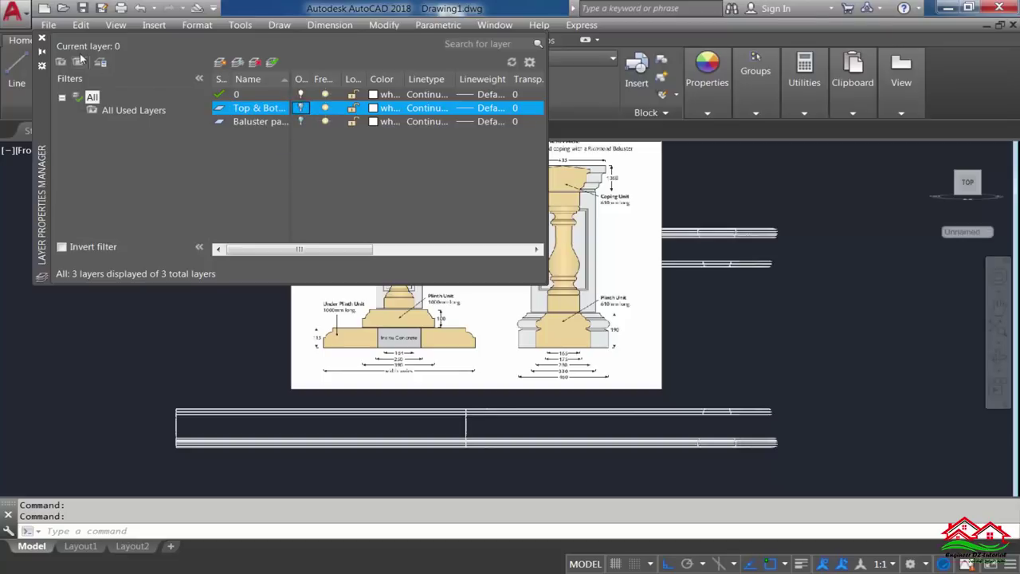
pyautogui.click(43, 38)
# Crossing-select both rails and move them onto the Top & Botoom railing layer
pyautogui.click(774, 196)
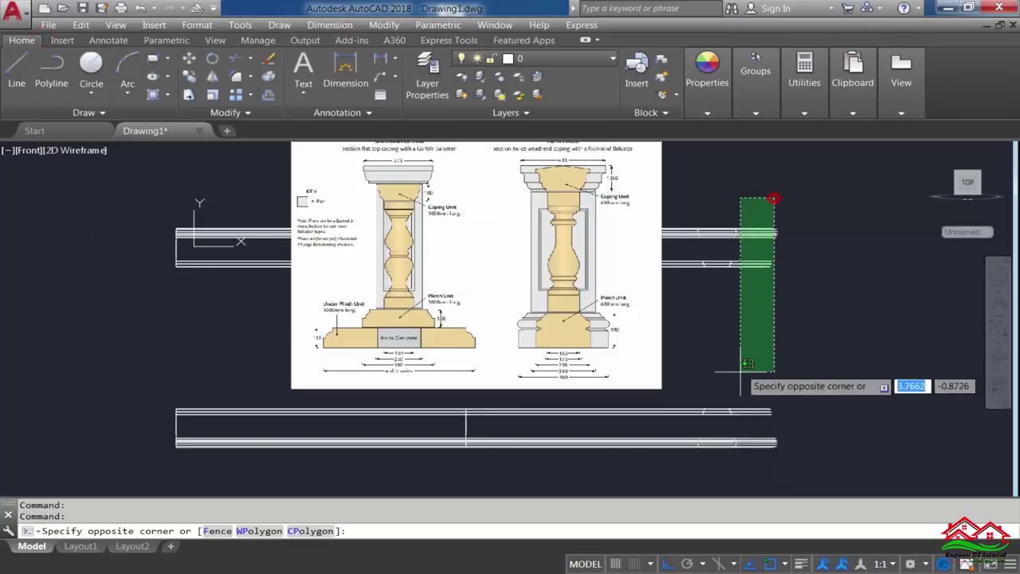
pyautogui.click(725, 424)
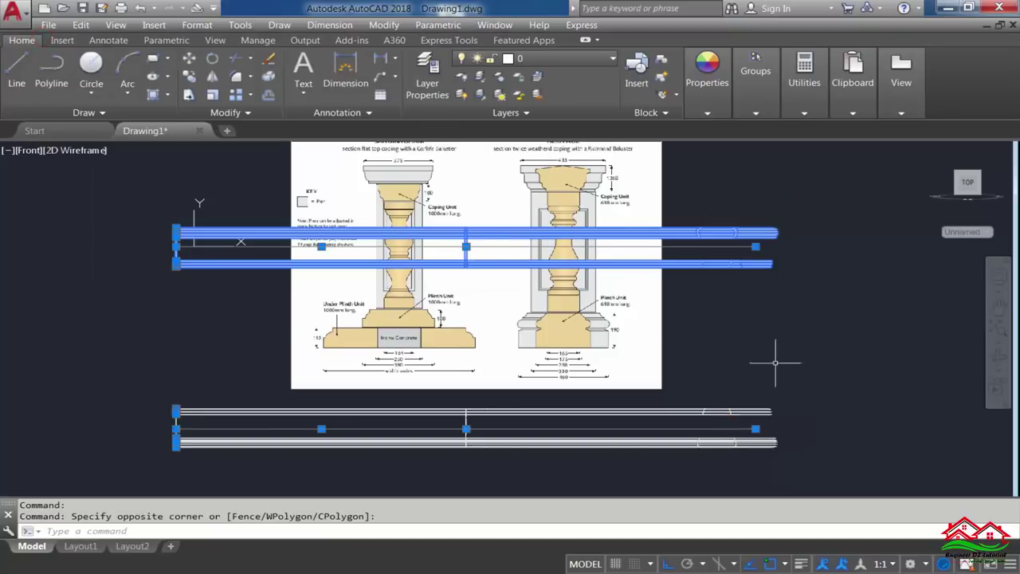
pyautogui.press('Escape')
pyautogui.click(813, 172)
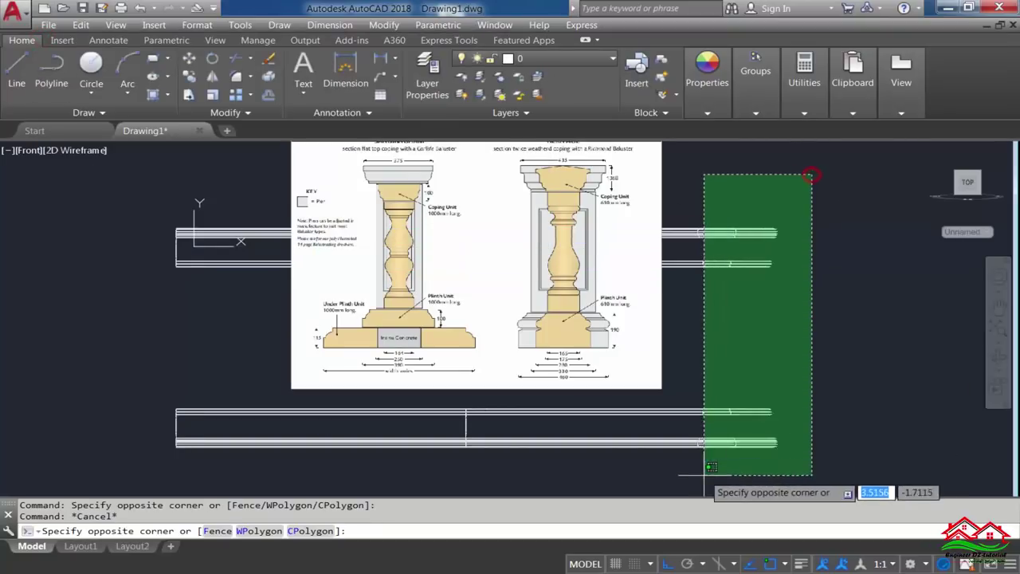
pyautogui.click(696, 482)
pyautogui.click(596, 61)
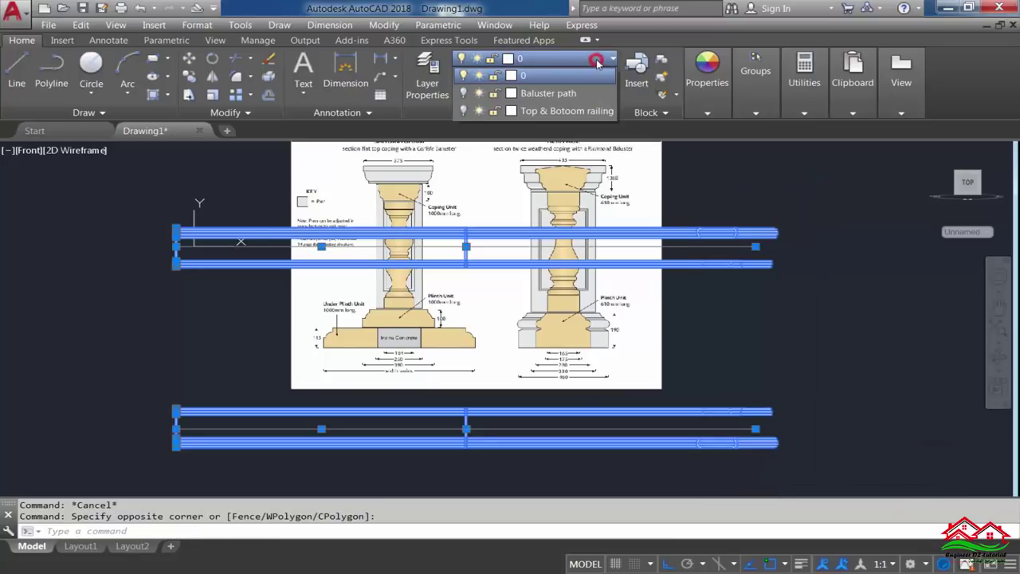
pyautogui.click(546, 94)
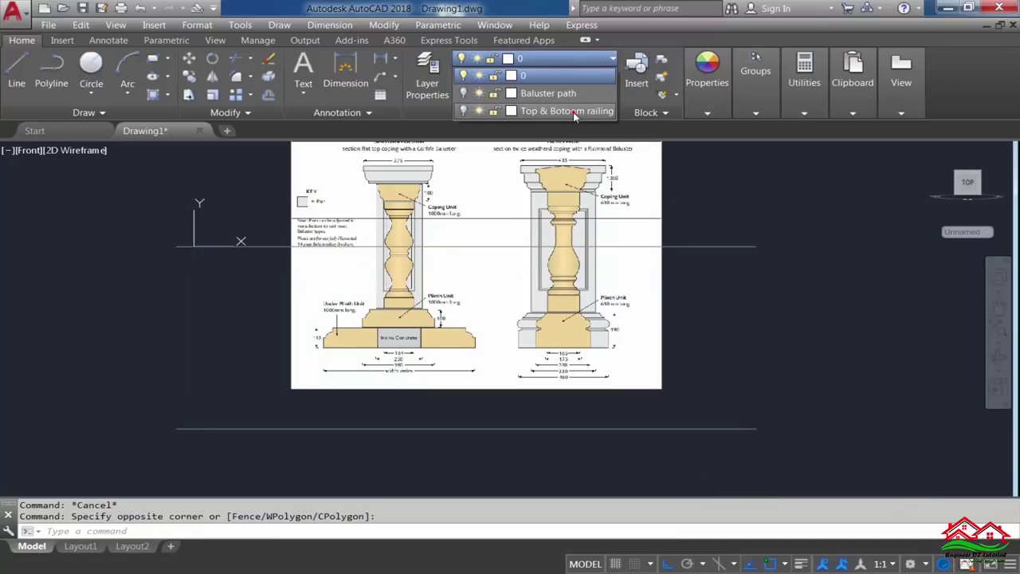
pyautogui.click(610, 309)
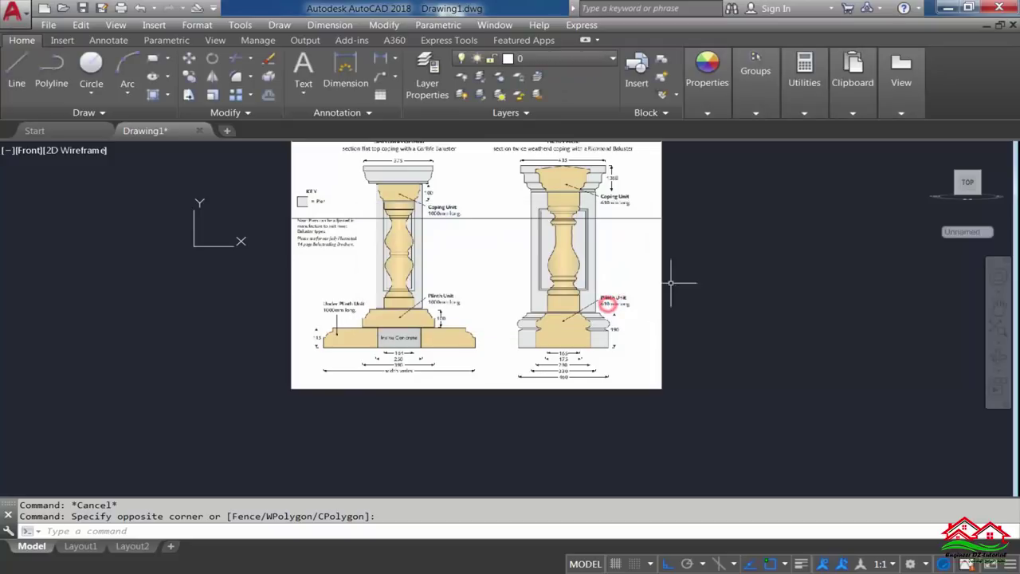
pyautogui.click(644, 284)
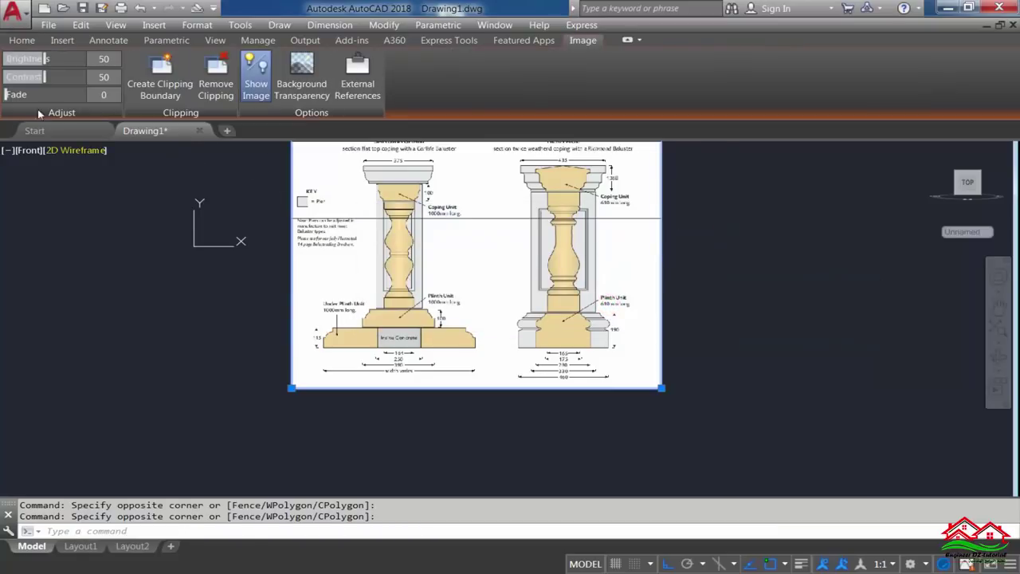
# Fade the baluster image to about 80 and zoom in on it
pyautogui.moveTo(7, 94); pyautogui.dragTo(73, 94)
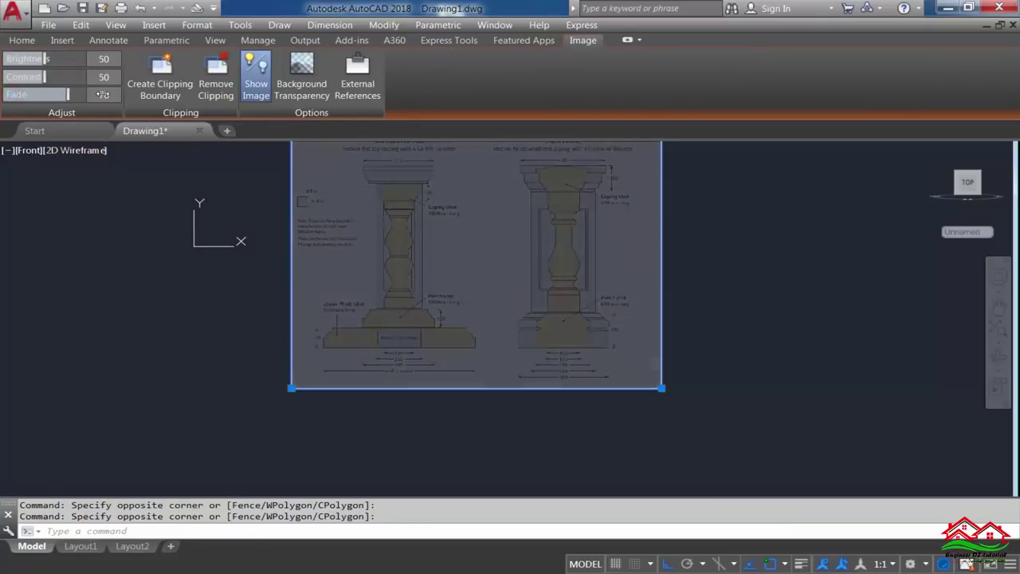
pyautogui.press('Escape')
pyautogui.scroll(5, 410, 231)
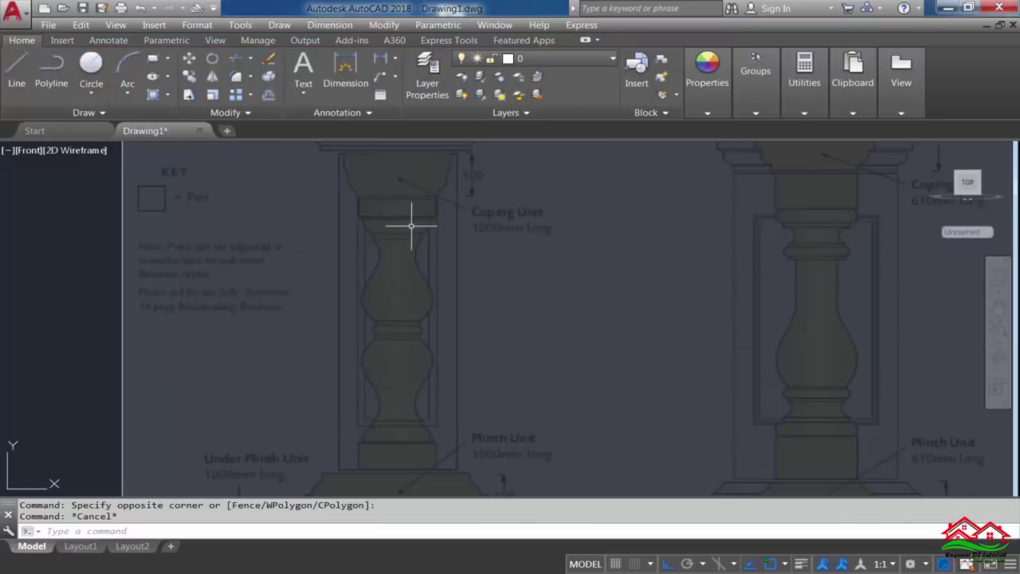
pyautogui.scroll(3, 396, 176)
pyautogui.scroll(2, 401, 200)
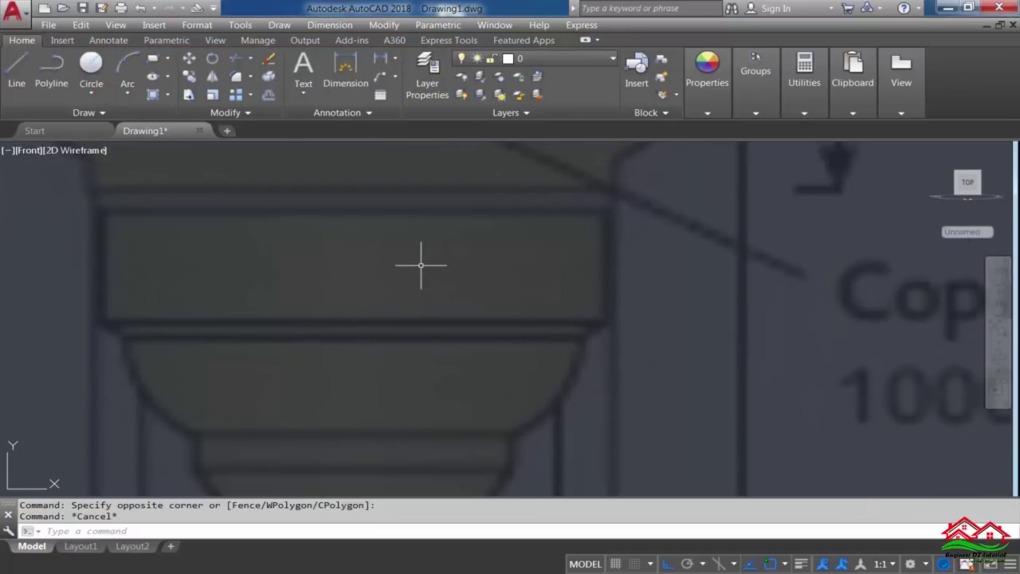
# Trace the coping with a polyline along its top edge, right side, and leftward step
pyautogui.click(51, 65)
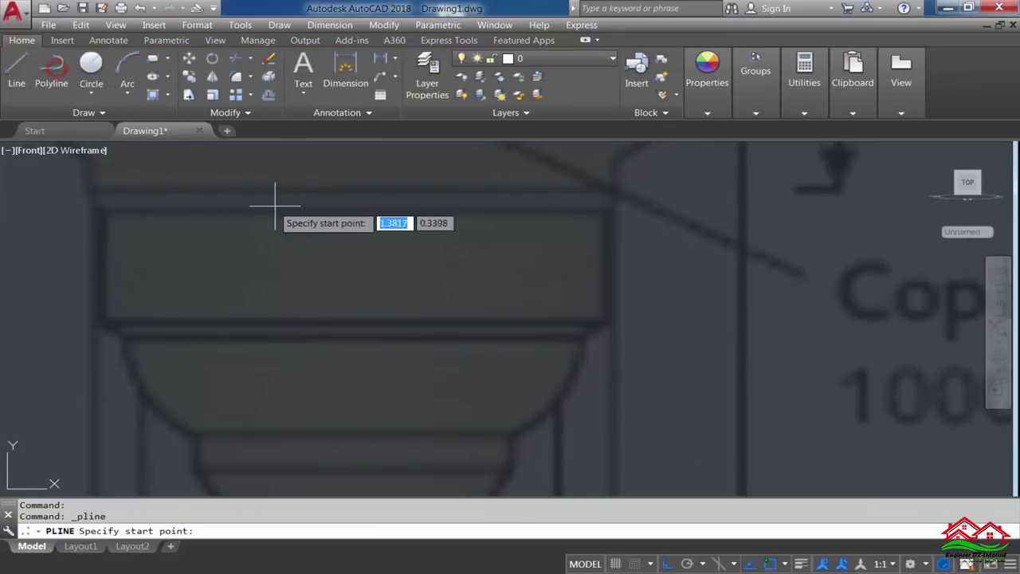
pyautogui.click(361, 210)
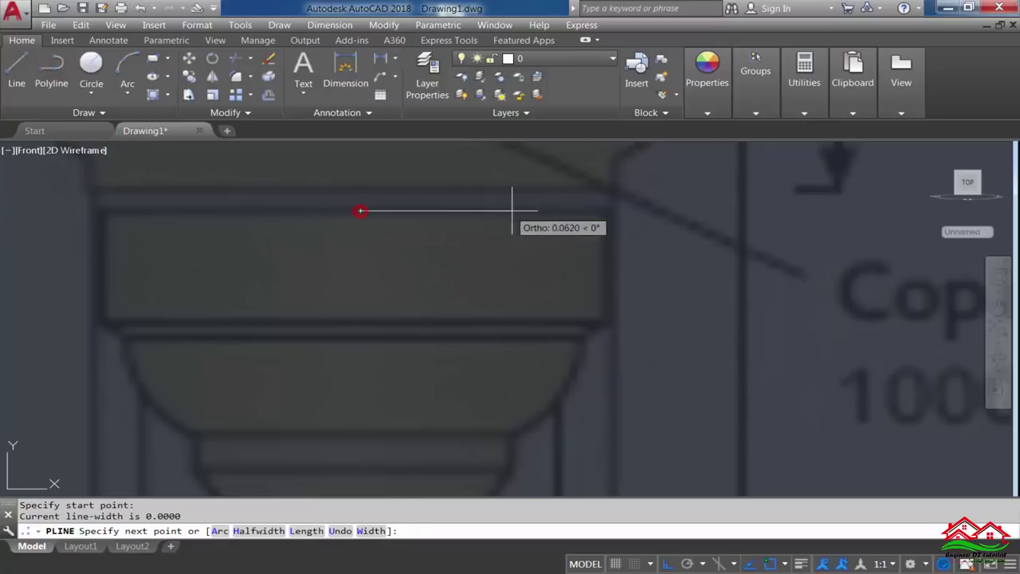
pyautogui.scroll(3, 615, 212)
pyautogui.click(598, 200)
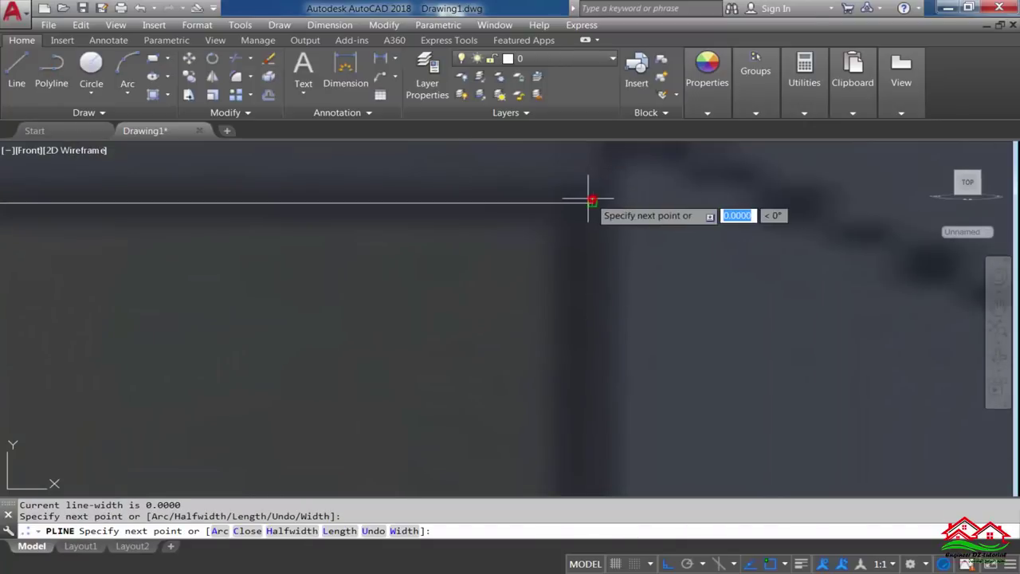
pyautogui.scroll(-3, 597, 200)
pyautogui.scroll(3, 584, 224)
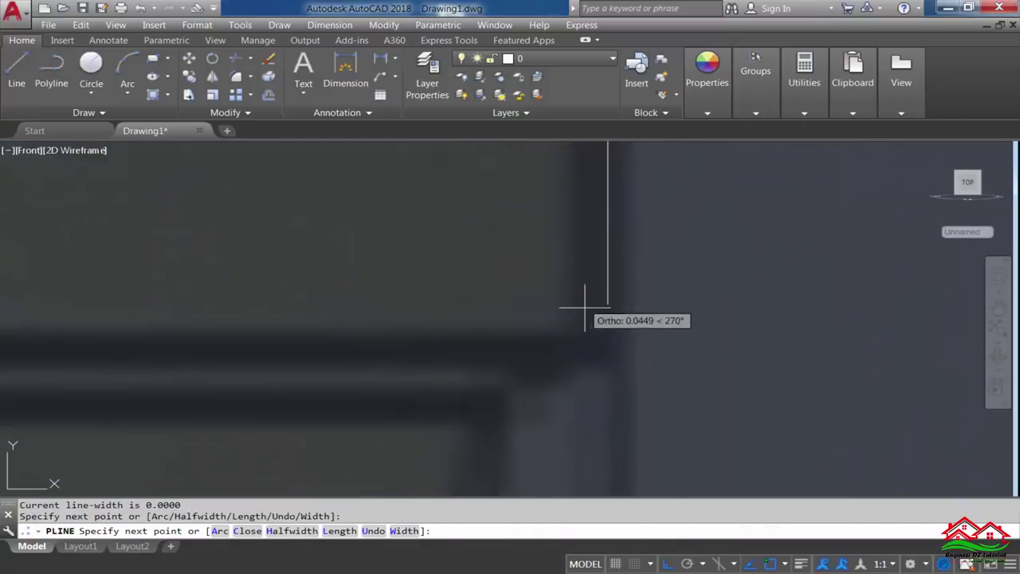
pyautogui.click(608, 351)
pyautogui.click(550, 350)
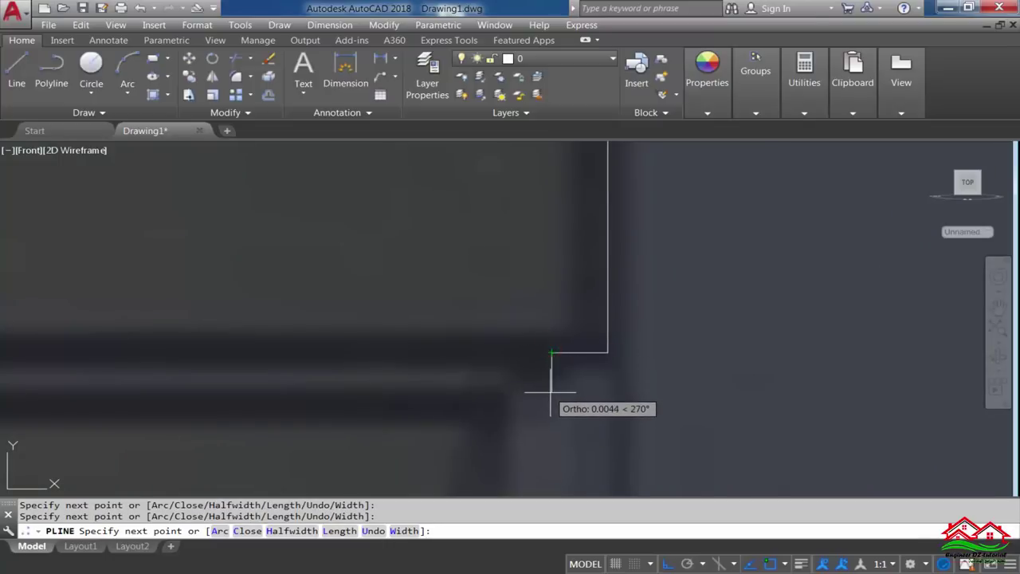
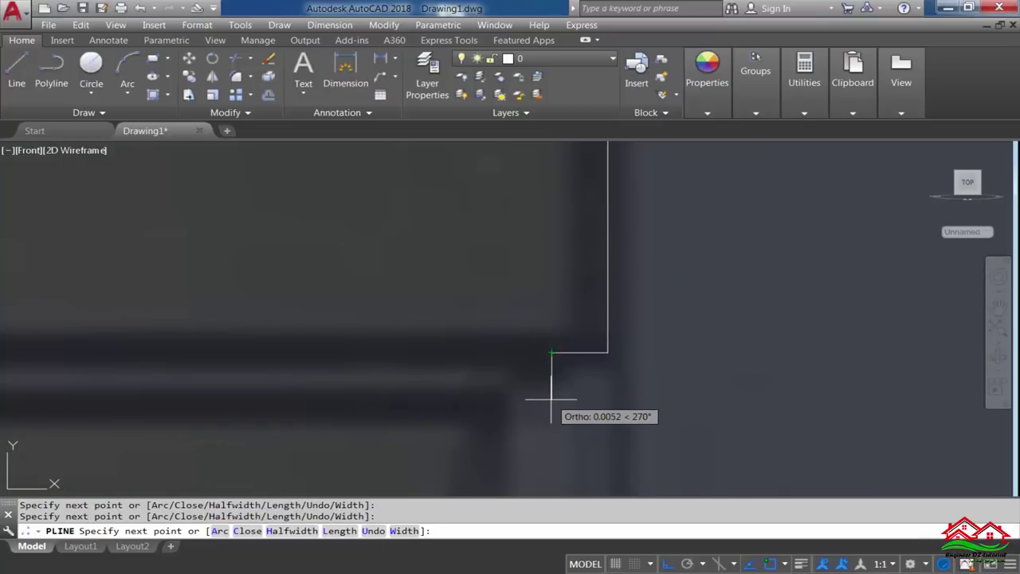
# Finish the downward profile line and trace a short vertical edge along the profile
pyautogui.click(551, 400)
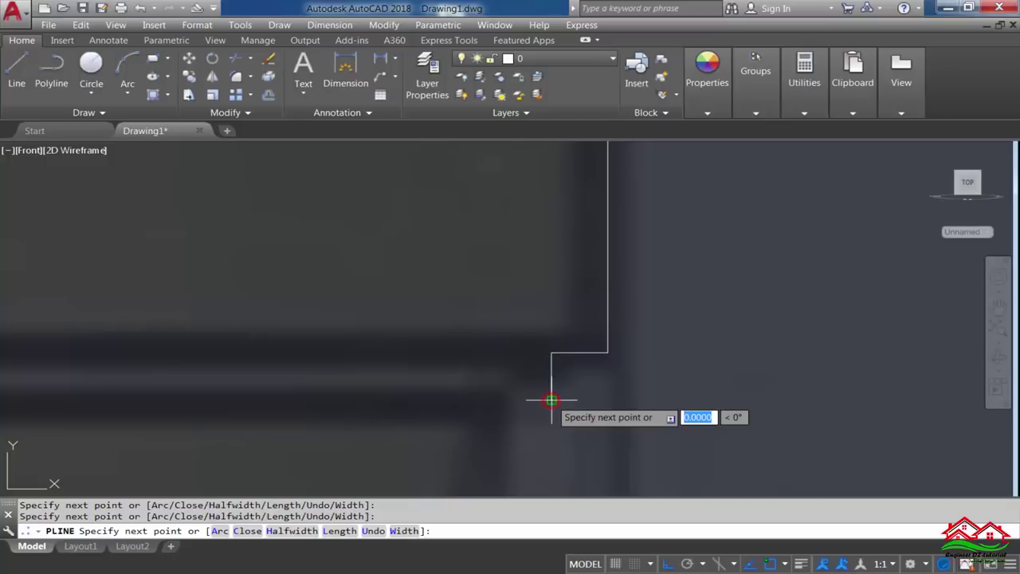
pyautogui.press('Return')
pyautogui.scroll(-4, 497, 271)
pyautogui.scroll(-4, 494, 257)
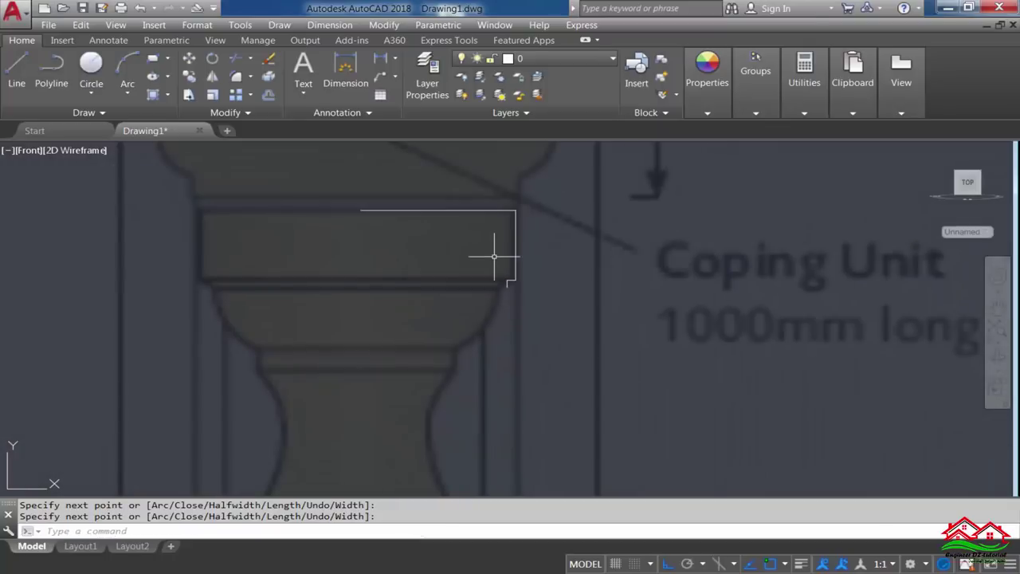
pyautogui.scroll(5, 450, 401)
pyautogui.press('Return')
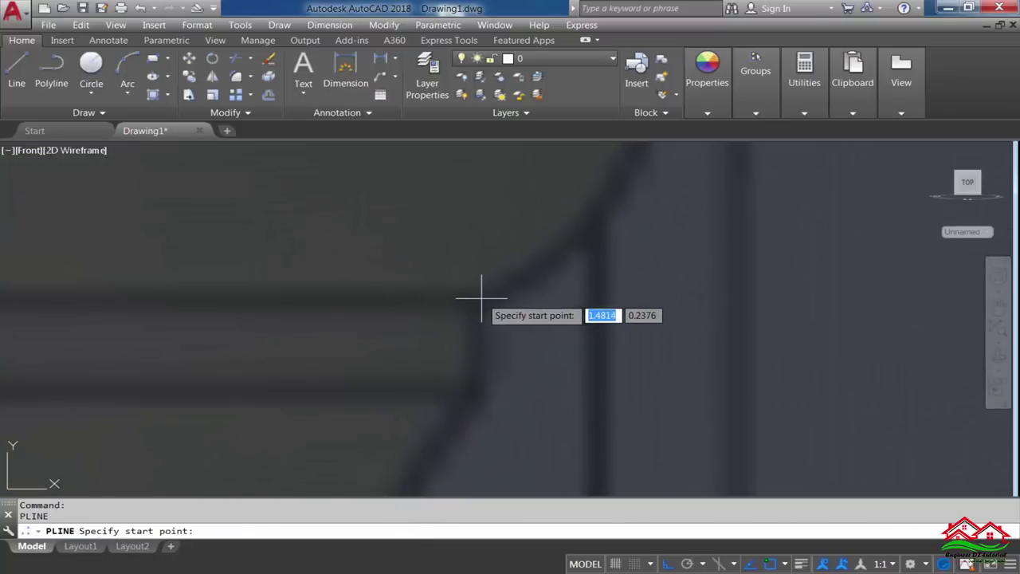
pyautogui.click(479, 300)
pyautogui.click(481, 390)
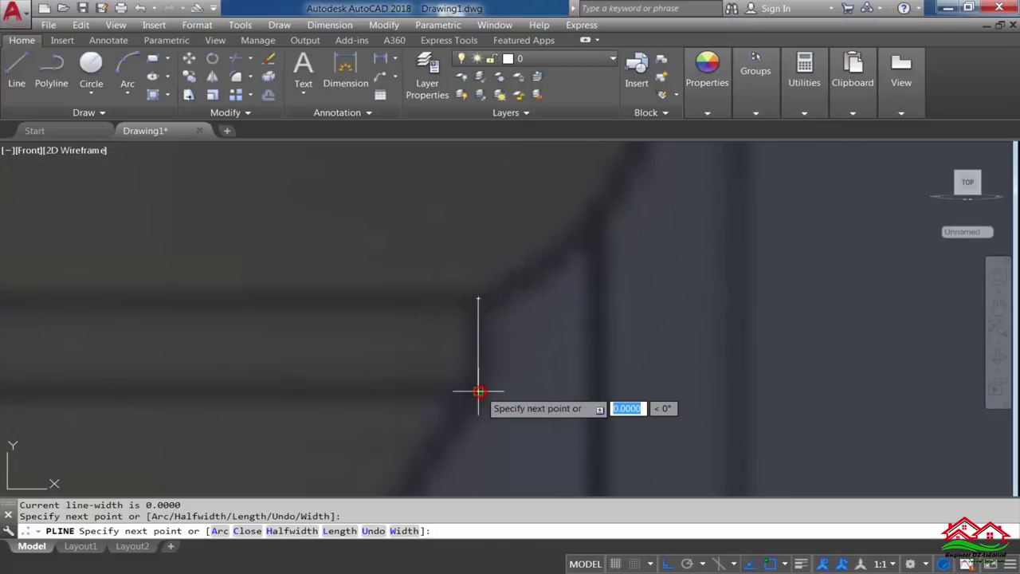
pyautogui.press('Return')
# Trace the profile step with a vertical edge down and a horizontal edge across
pyautogui.scroll(-5, 477, 236)
pyautogui.scroll(-2, 476, 236)
pyautogui.scroll(-2, 462, 228)
pyautogui.scroll(3, 475, 381)
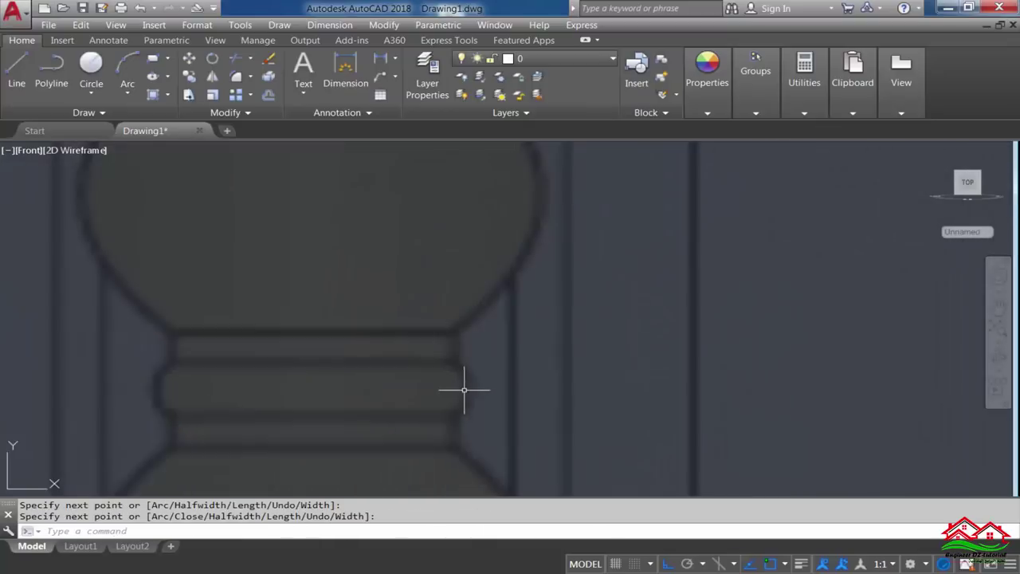
pyautogui.scroll(3, 466, 395)
pyautogui.scroll(-2, 464, 399)
pyautogui.scroll(-1, 450, 351)
pyautogui.press('Return')
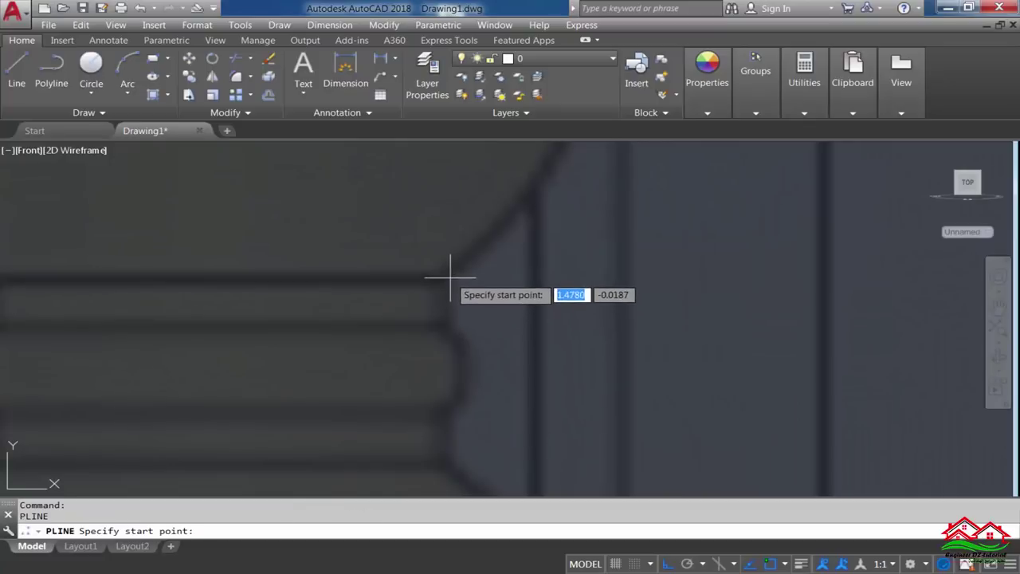
pyautogui.click(447, 277)
pyautogui.click(447, 327)
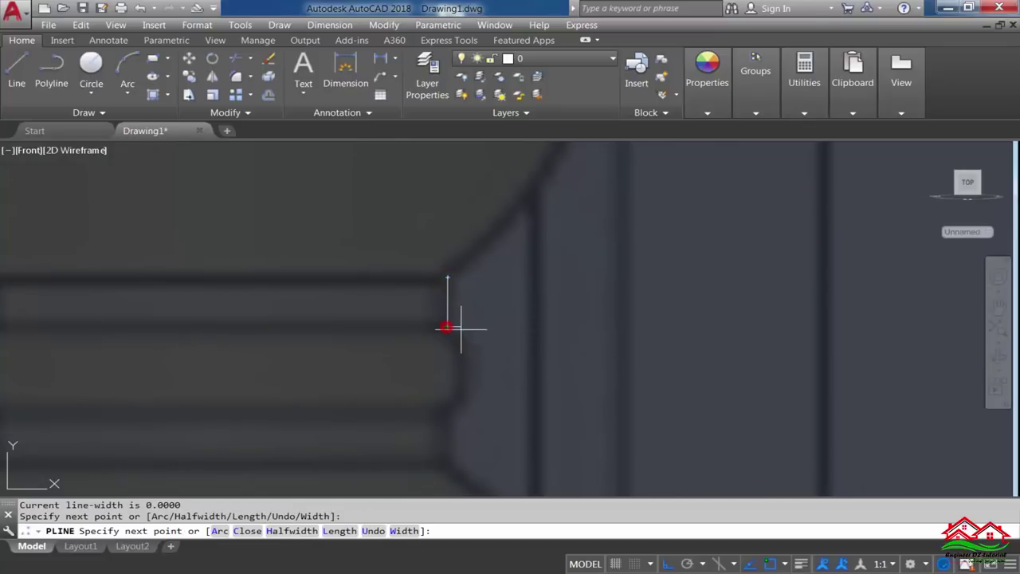
pyautogui.click(482, 326)
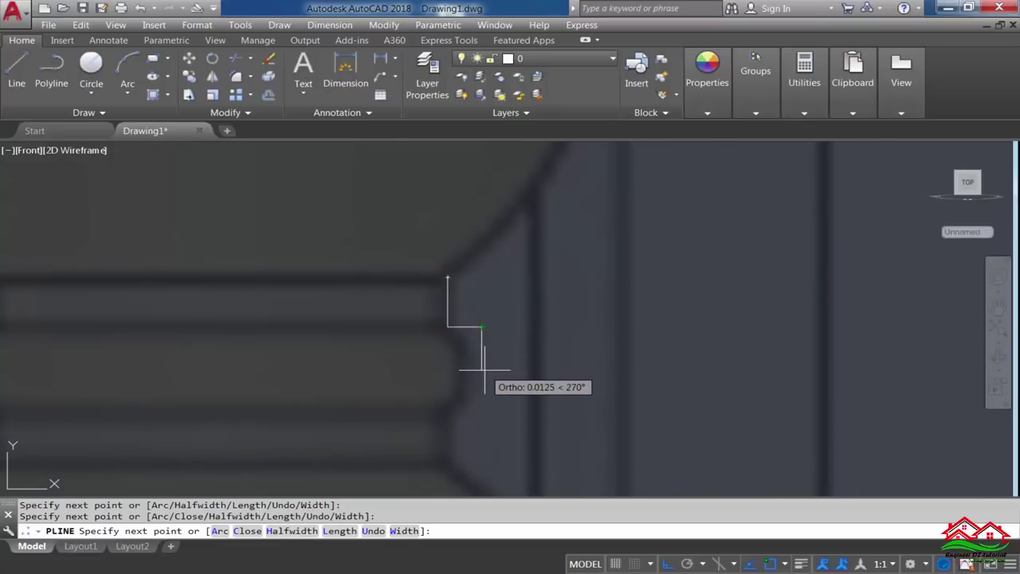
pyautogui.press('Return')
# Add a short horizontal step line starting from the previous line's end
pyautogui.scroll(-2, 483, 369)
pyautogui.scroll(-2, 486, 373)
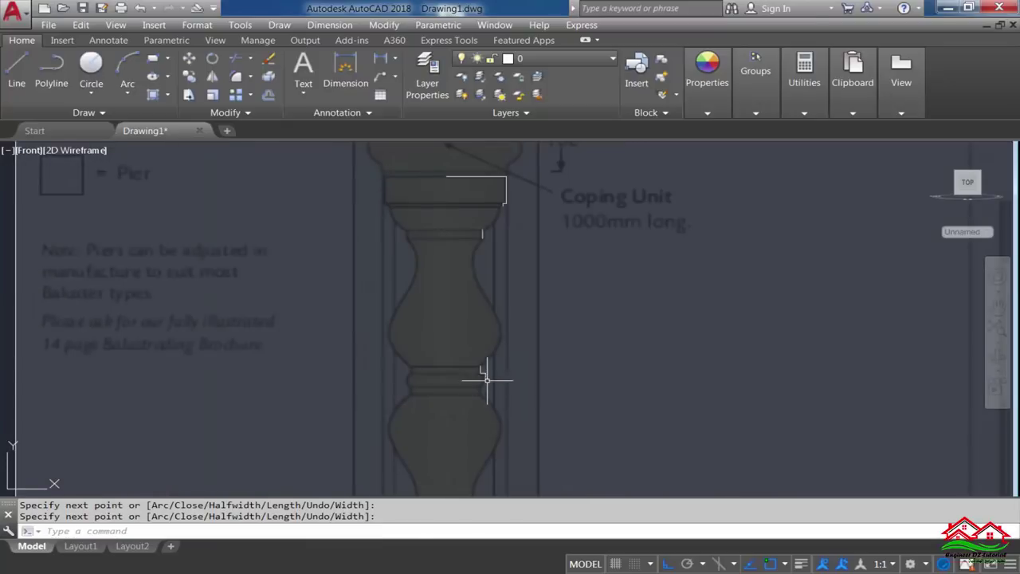
pyautogui.moveTo(490, 376); pyautogui.dragTo(468, 289, button='middle')
pyautogui.scroll(2, 471, 234)
pyautogui.scroll(2, 513, 228)
pyautogui.scroll(2, 502, 245)
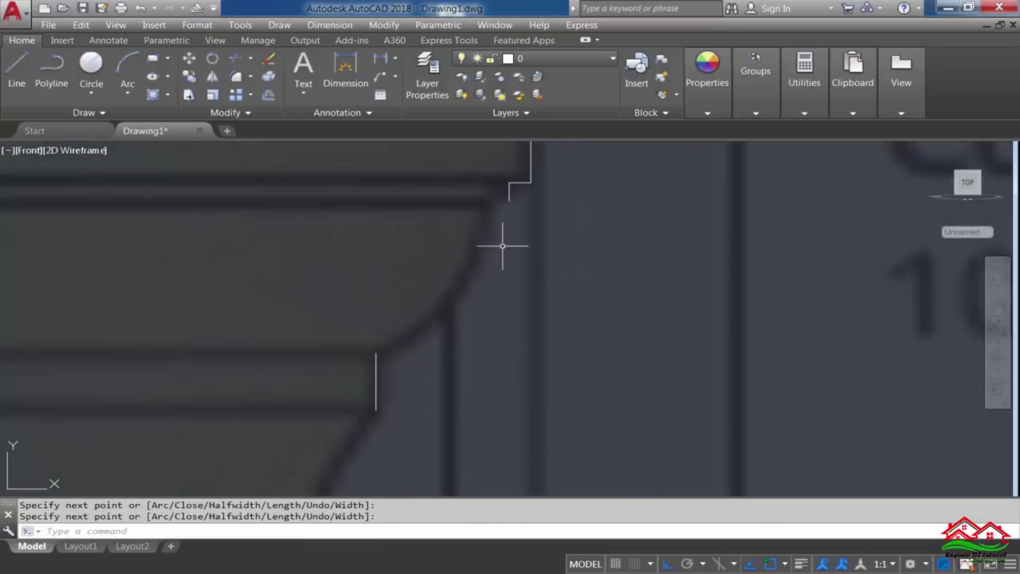
pyautogui.scroll(2, 483, 244)
pyautogui.moveTo(481, 208); pyautogui.dragTo(503, 230, button='middle')
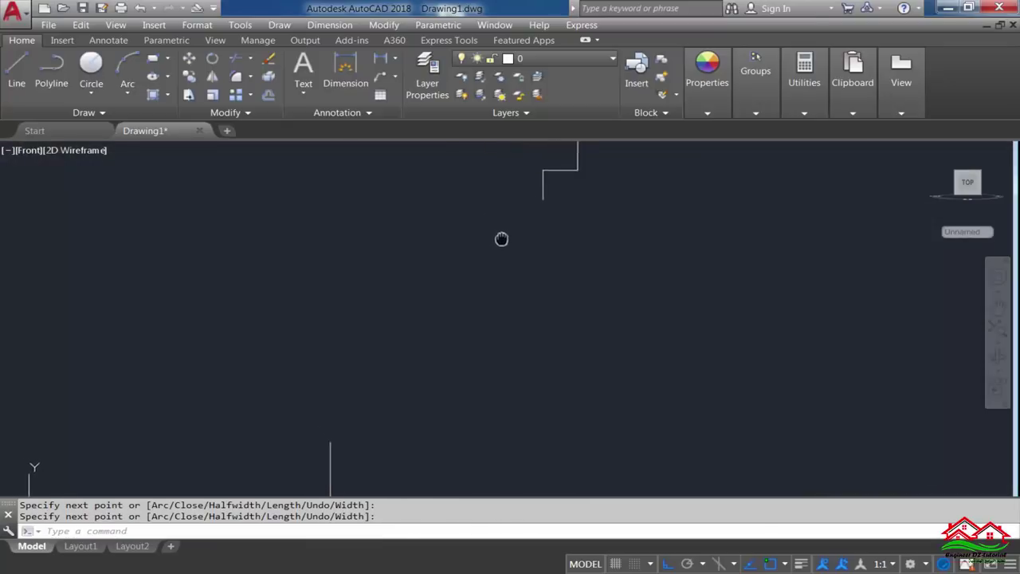
pyautogui.click(51, 68)
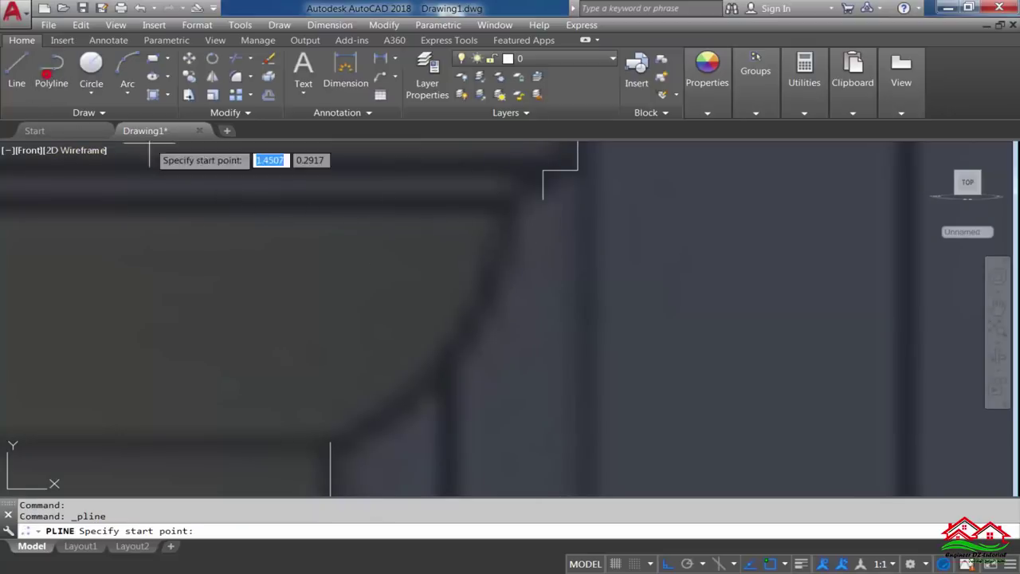
pyautogui.click(542, 198)
pyautogui.click(514, 198)
pyautogui.press('Return')
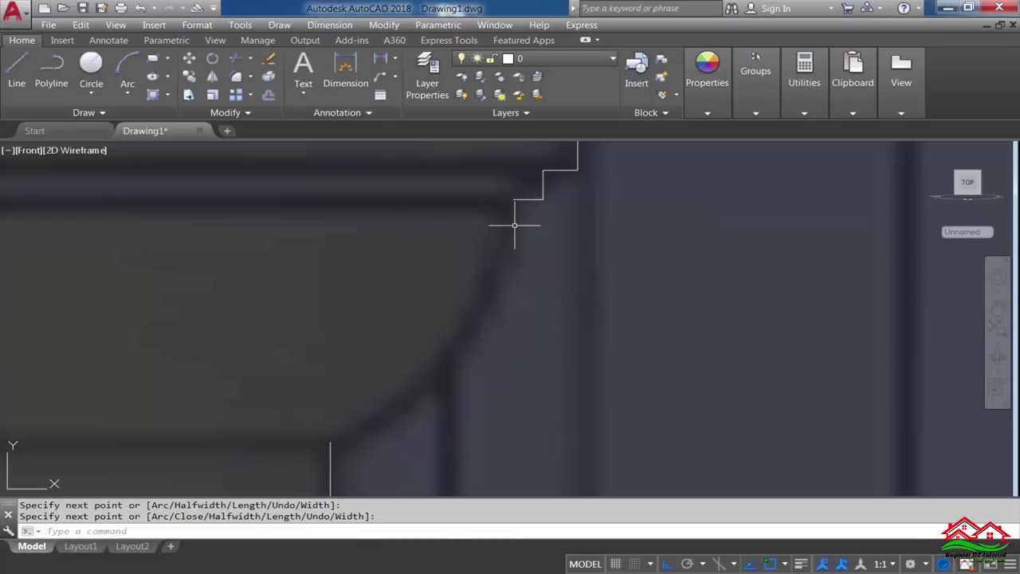
# Draw a three-point arc along the curved profile from the step's end to the curve's bottom
pyautogui.scroll(-2, 500, 261)
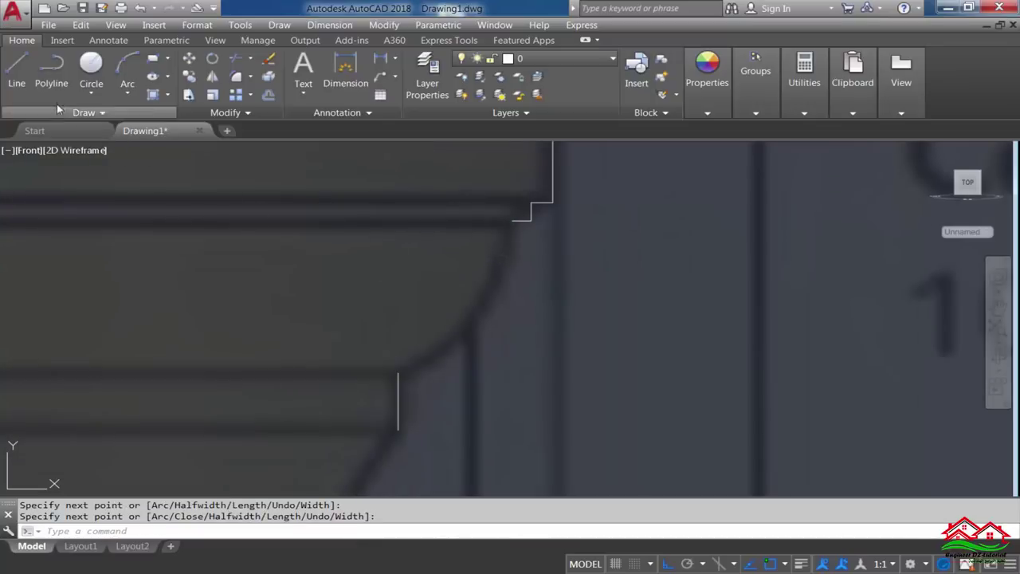
pyautogui.click(127, 65)
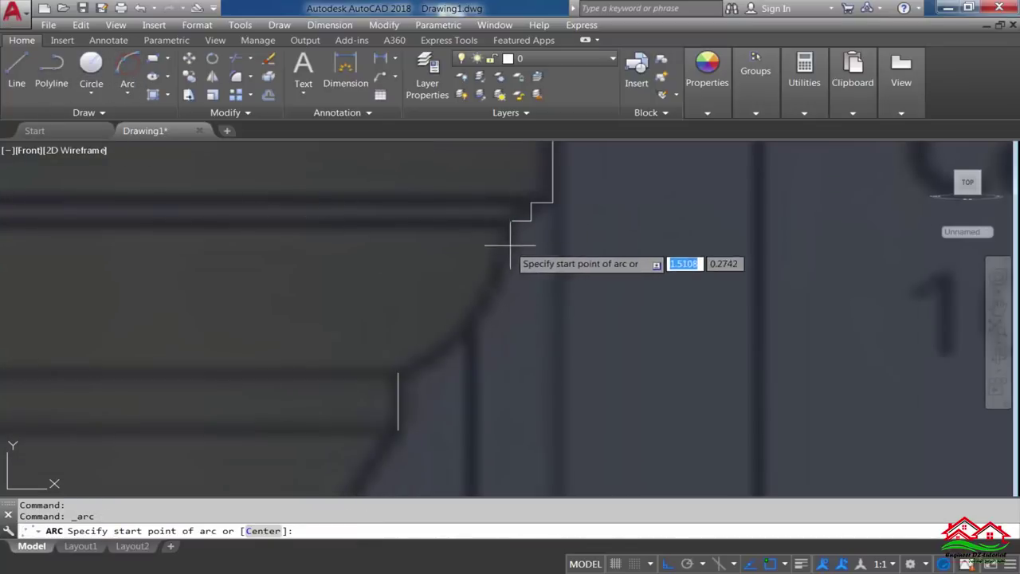
pyautogui.click(512, 220)
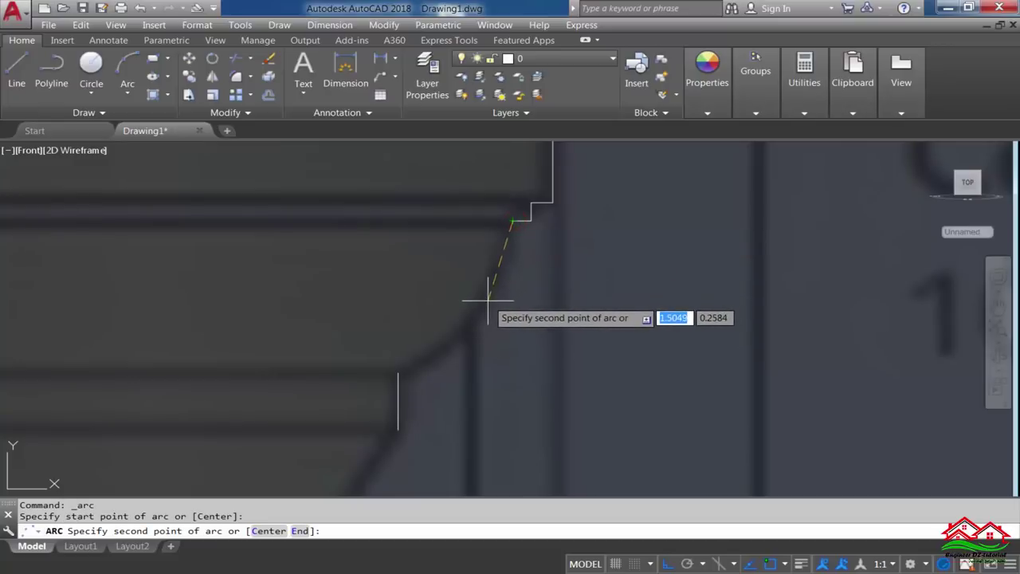
pyautogui.click(483, 297)
pyautogui.click(398, 372)
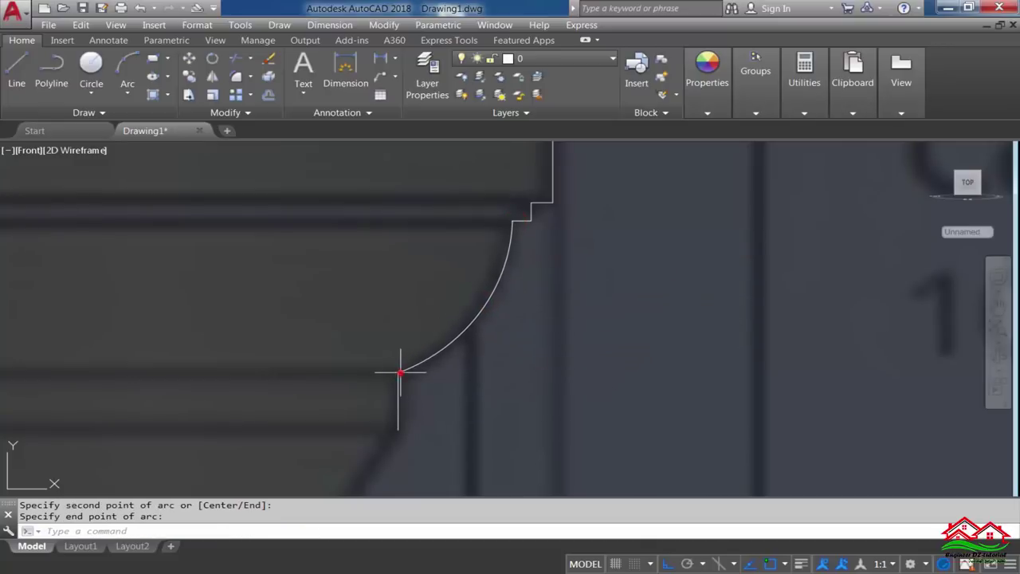
pyautogui.scroll(-3, 483, 311)
pyautogui.scroll(3, 519, 292)
pyautogui.scroll(2, 504, 255)
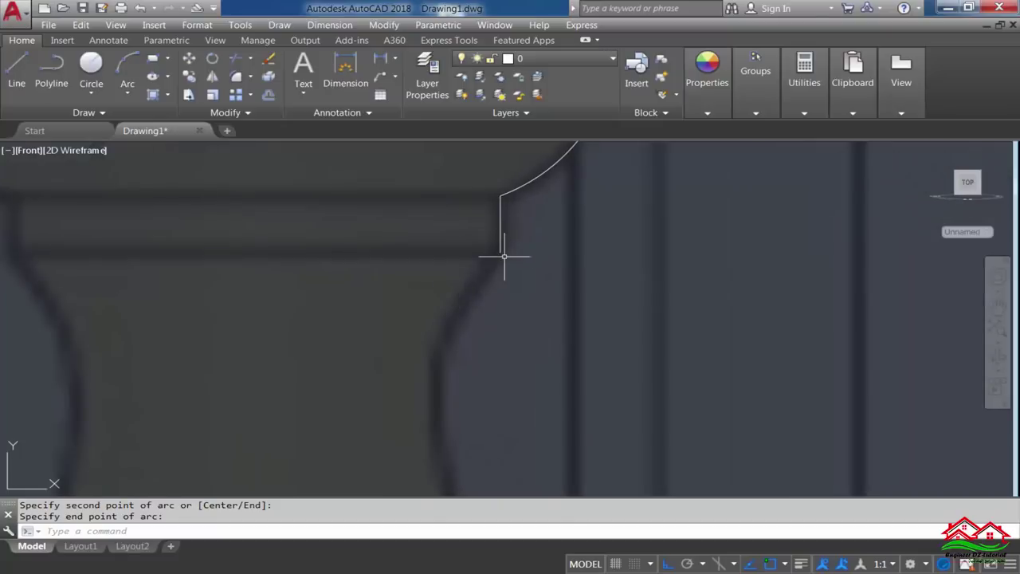
pyautogui.scroll(1, 504, 263)
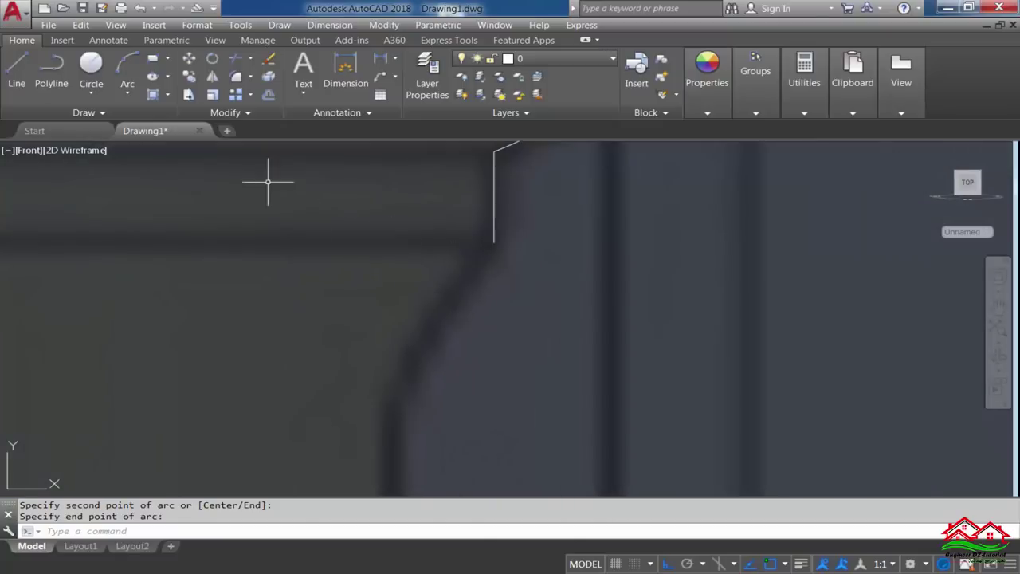
pyautogui.click(115, 114)
# Start a spline with Ortho off and place fit points down the curved neck
pyautogui.click(11, 129)
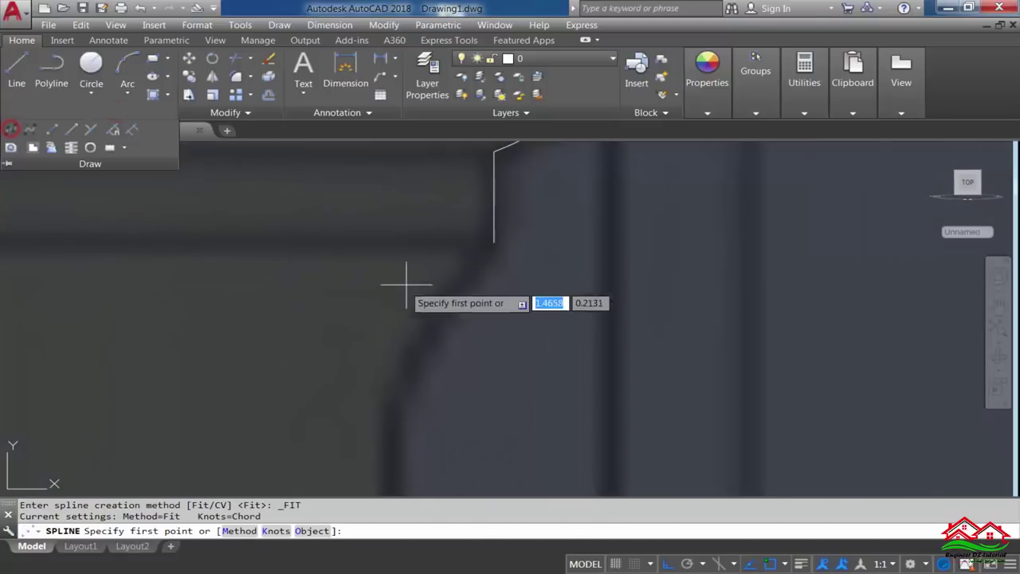
pyautogui.scroll(2, 470, 207)
pyautogui.click(518, 235)
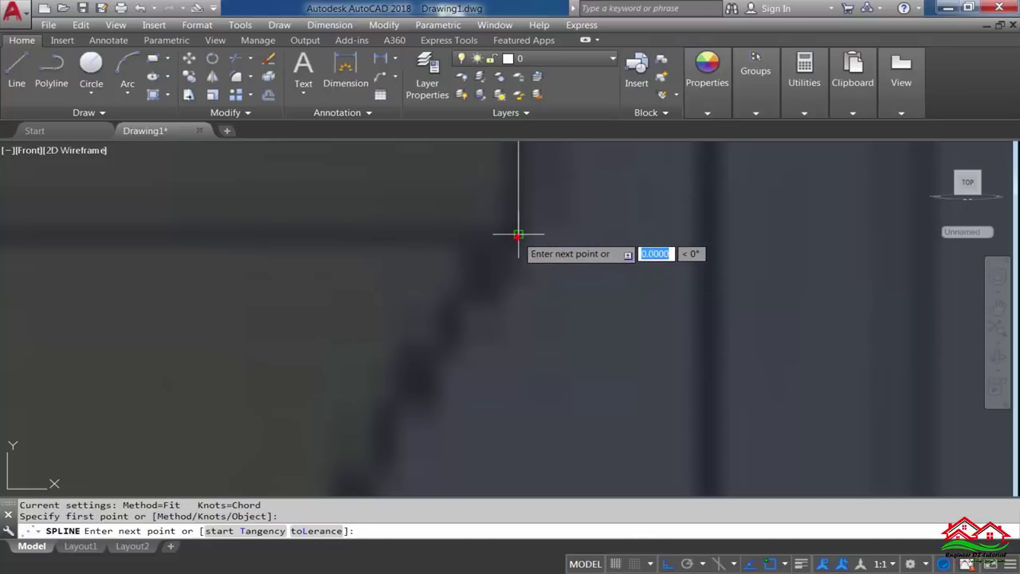
pyautogui.click(670, 566)
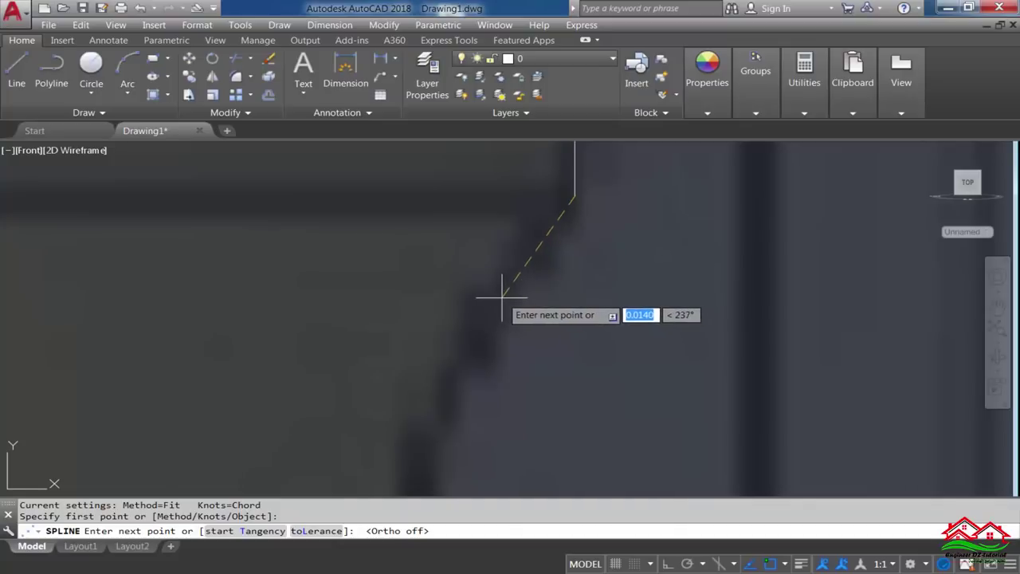
pyautogui.click(483, 302)
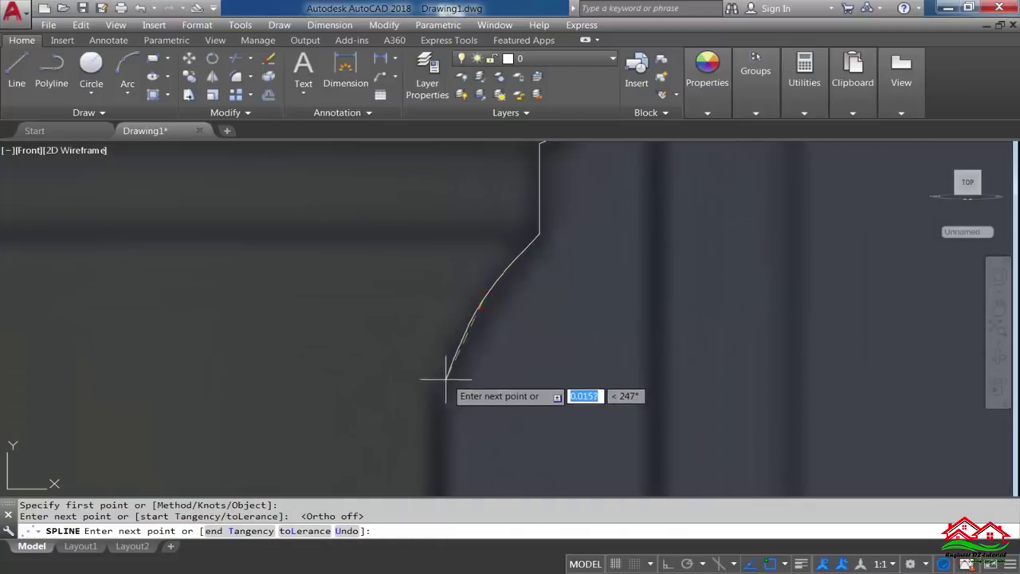
pyautogui.click(451, 369)
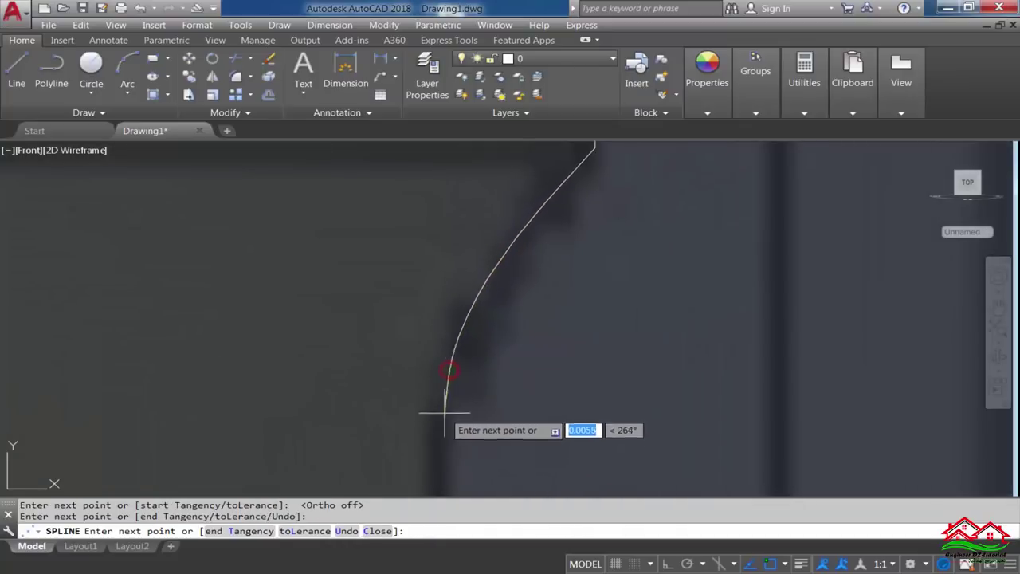
pyautogui.scroll(-2, 446, 416)
pyautogui.scroll(2, 427, 227)
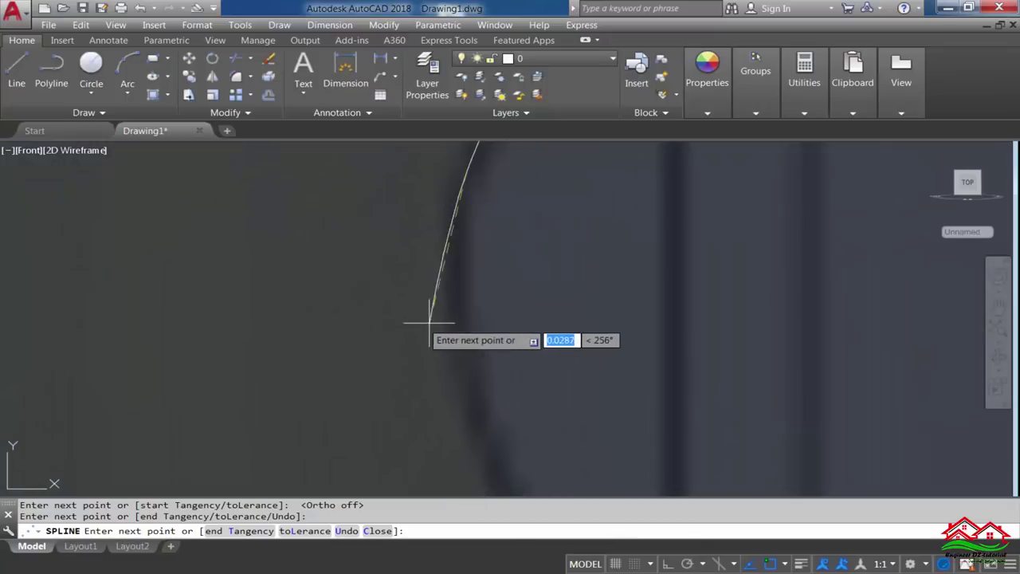
pyautogui.click(458, 269)
pyautogui.scroll(-3, 467, 383)
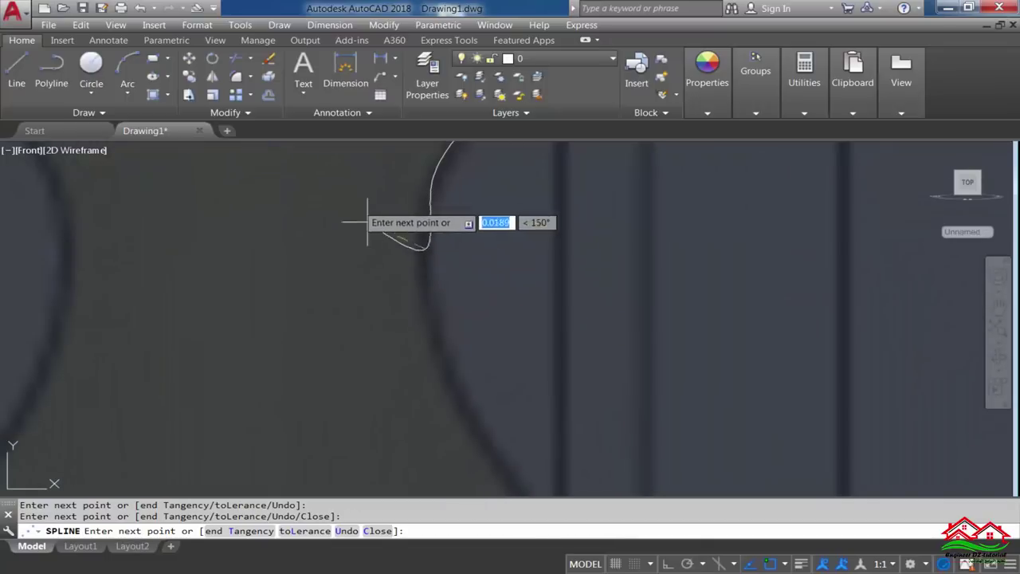
pyautogui.scroll(4, 421, 220)
pyautogui.scroll(-2, 433, 410)
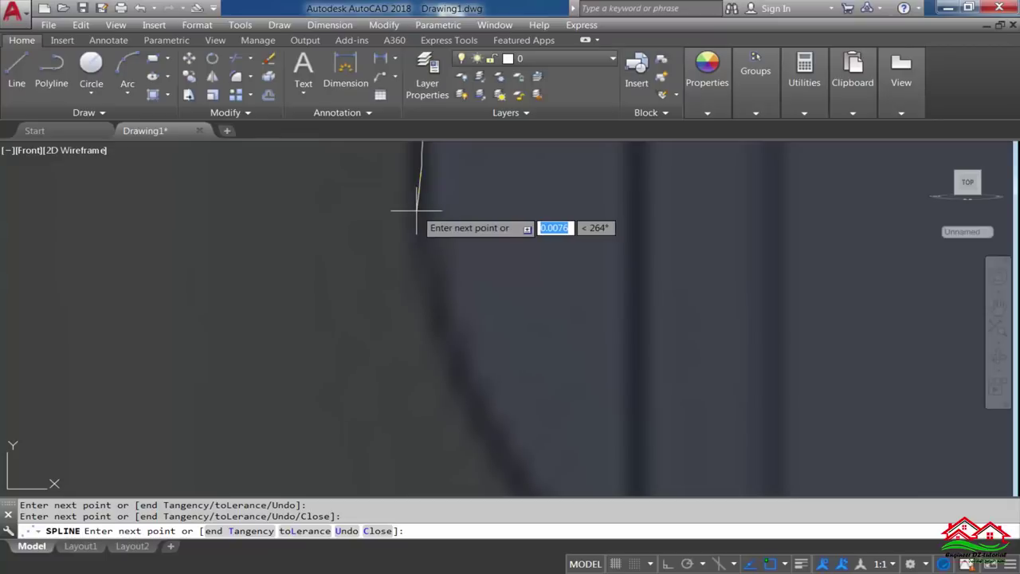
pyautogui.scroll(-2, 398, 244)
pyautogui.scroll(2, 387, 223)
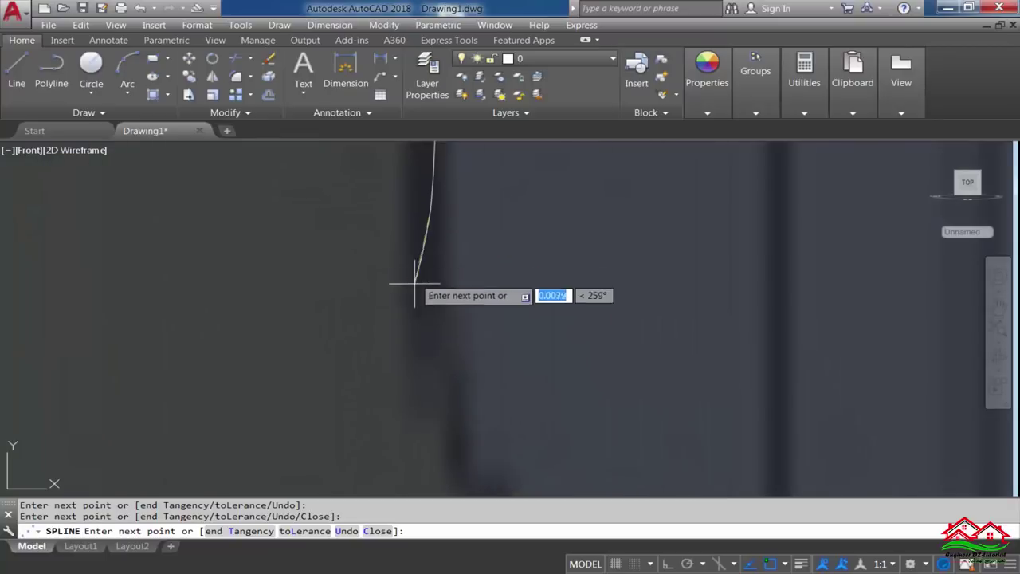
pyautogui.scroll(-3, 440, 430)
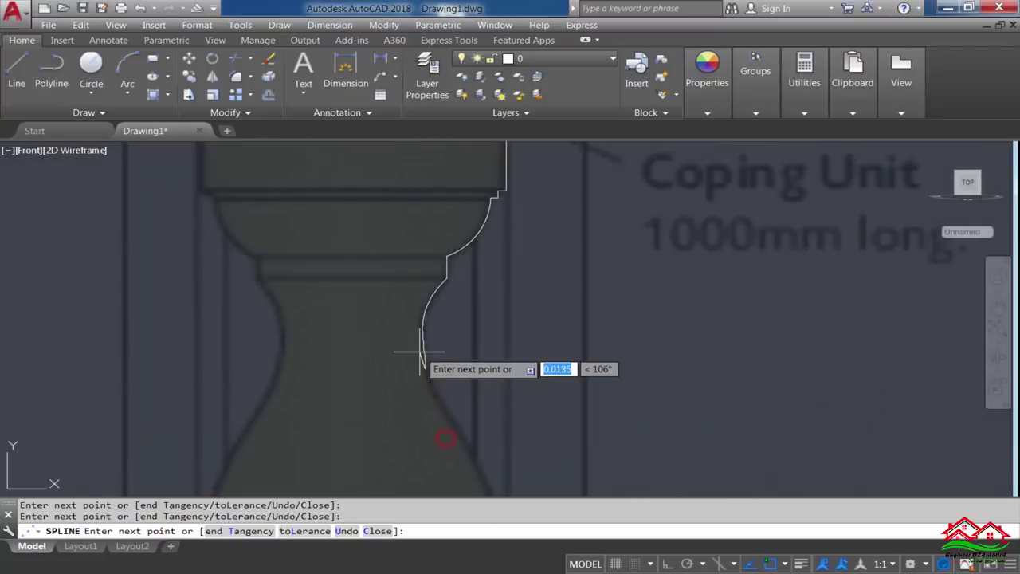
pyautogui.scroll(3, 444, 424)
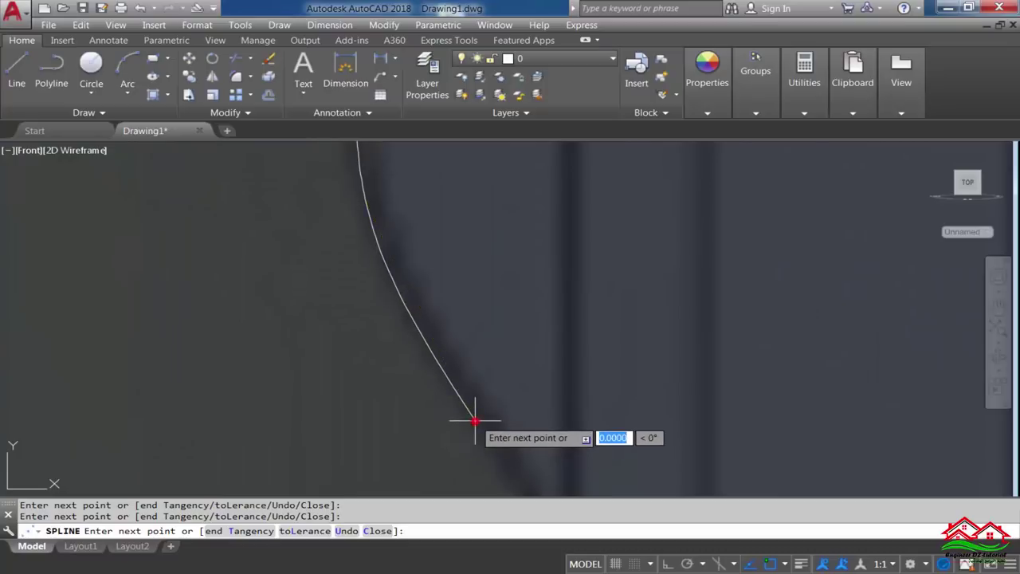
pyautogui.scroll(-3, 474, 420)
pyautogui.scroll(3, 458, 333)
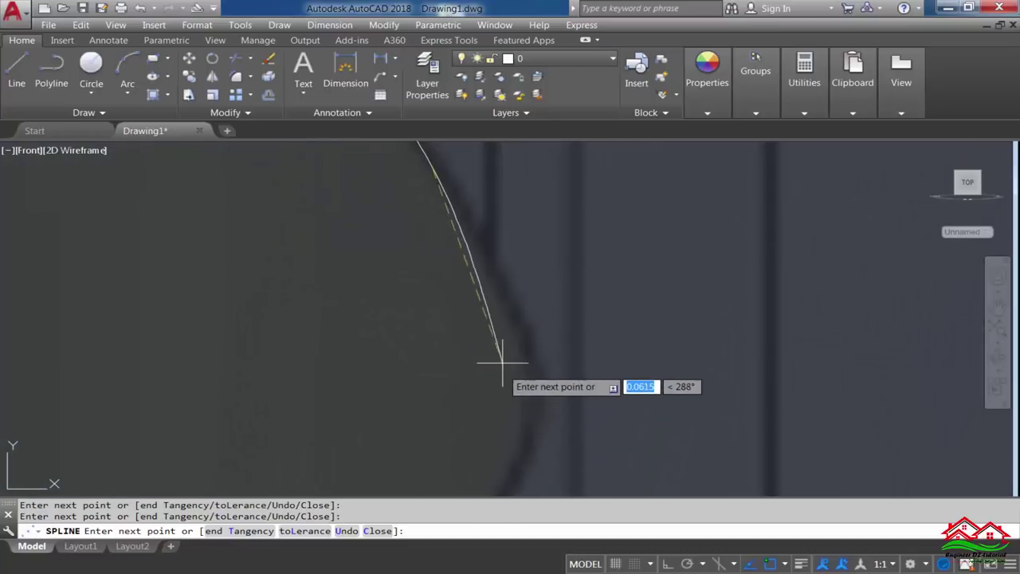
# Continue the spline through the bulge and neck, ending it at the lower ring
pyautogui.moveTo(503, 363); pyautogui.dragTo(493, 278, button='middle')
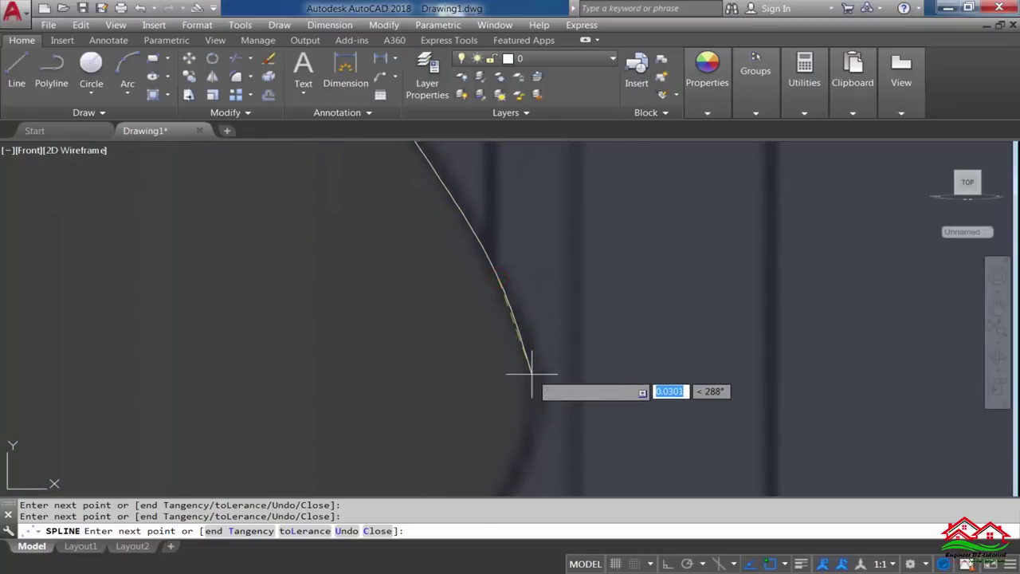
pyautogui.click(533, 371)
pyautogui.scroll(-2, 539, 420)
pyautogui.scroll(1, 518, 435)
pyautogui.scroll(1, 518, 430)
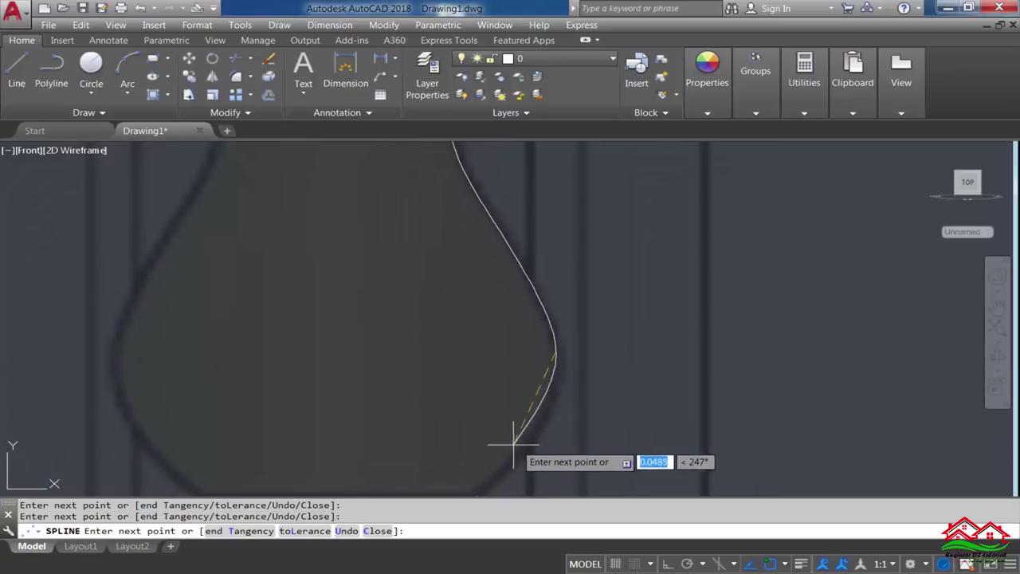
pyautogui.scroll(-1, 547, 273)
pyautogui.scroll(1, 537, 388)
pyautogui.scroll(-1, 571, 268)
pyautogui.scroll(1, 550, 335)
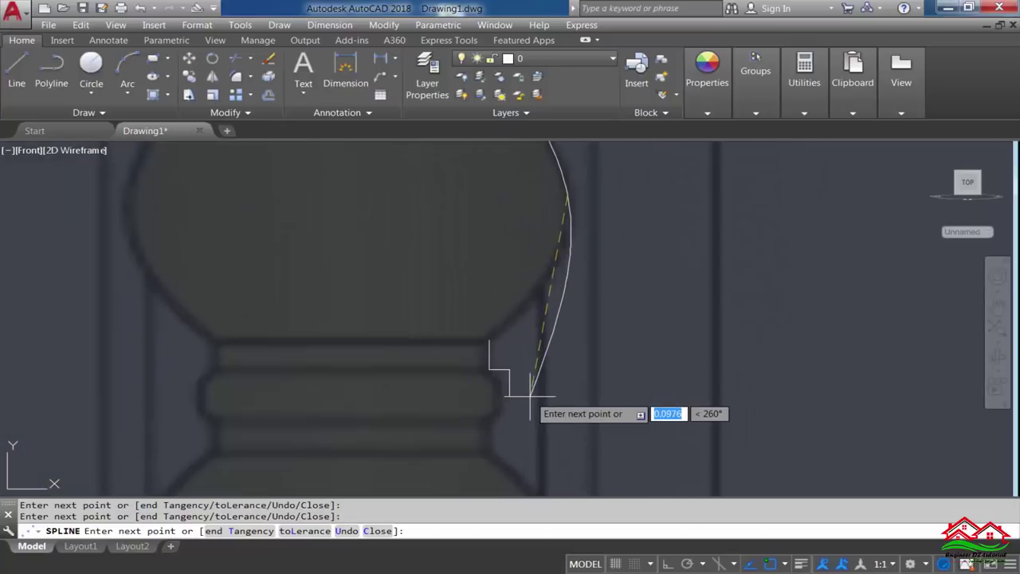
pyautogui.click(490, 340)
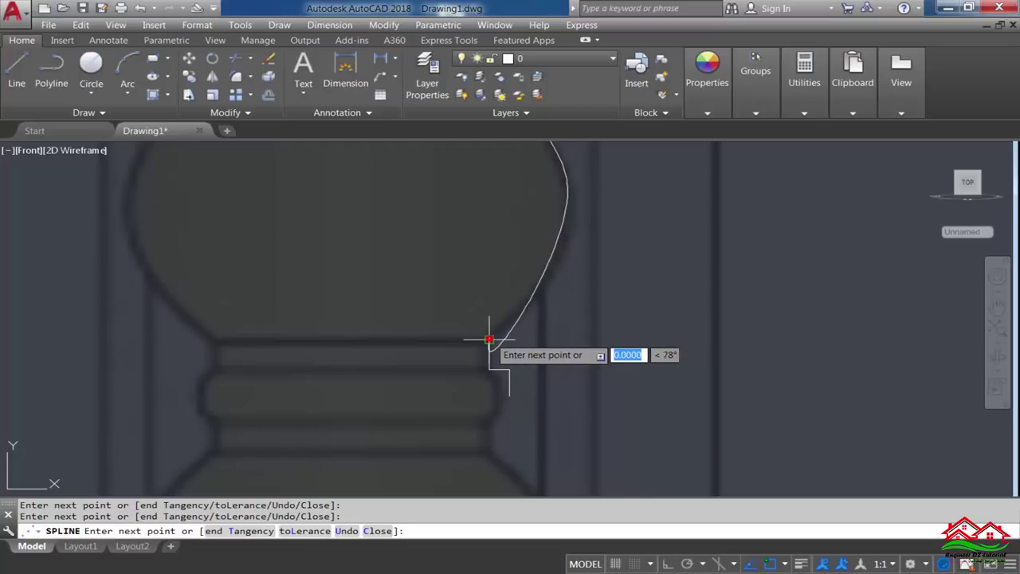
pyautogui.click(428, 371)
pyautogui.press('Return')
pyautogui.scroll(-5, 472, 391)
pyautogui.scroll(-2, 473, 391)
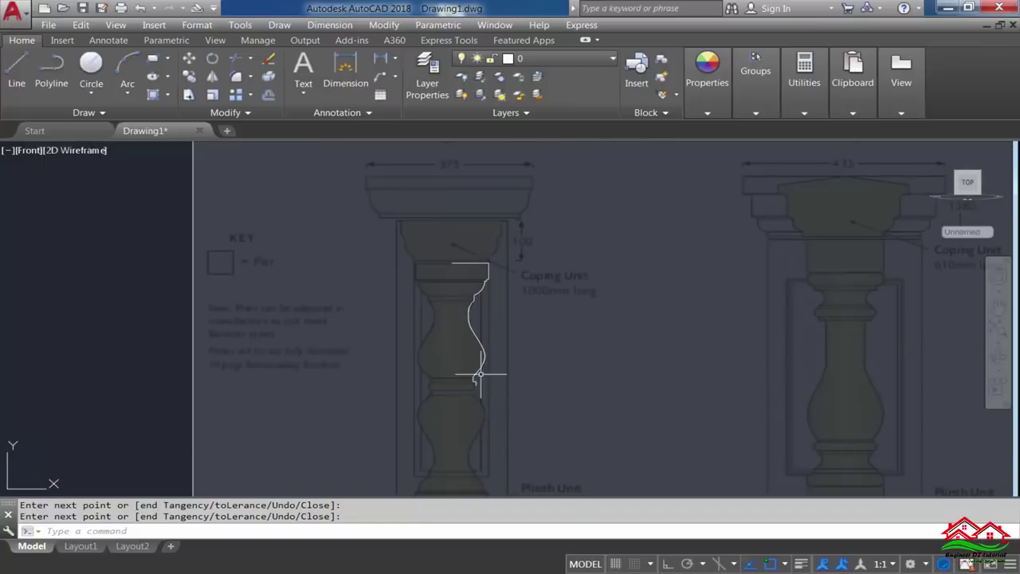
pyautogui.scroll(2, 469, 376)
pyautogui.scroll(4, 484, 370)
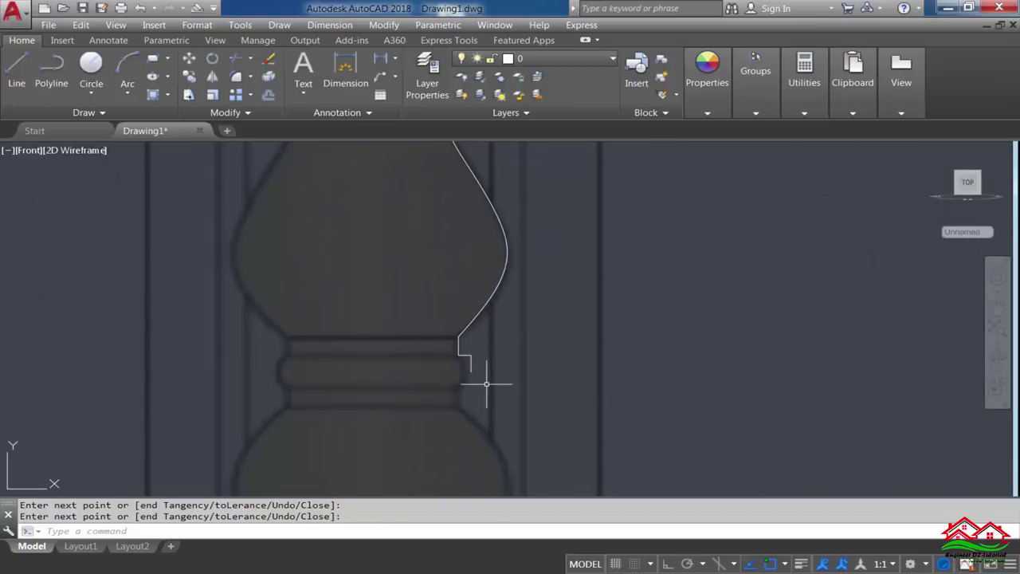
pyautogui.scroll(-3, 447, 383)
pyautogui.scroll(-2, 399, 369)
pyautogui.scroll(2, 365, 333)
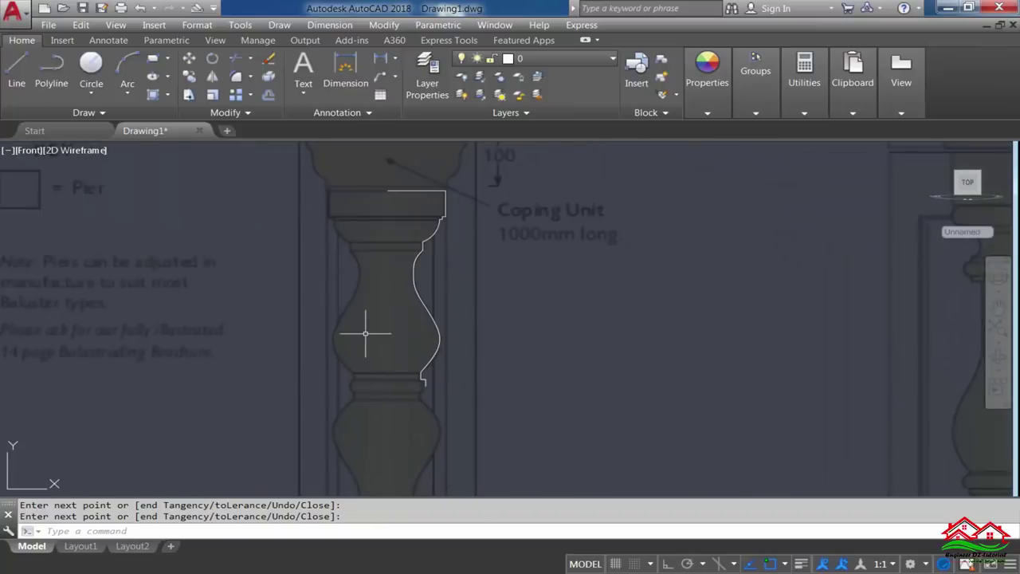
# Bring the top of the profile into view and start the FILLET command
pyautogui.moveTo(439, 243); pyautogui.dragTo(398, 216, button='middle')
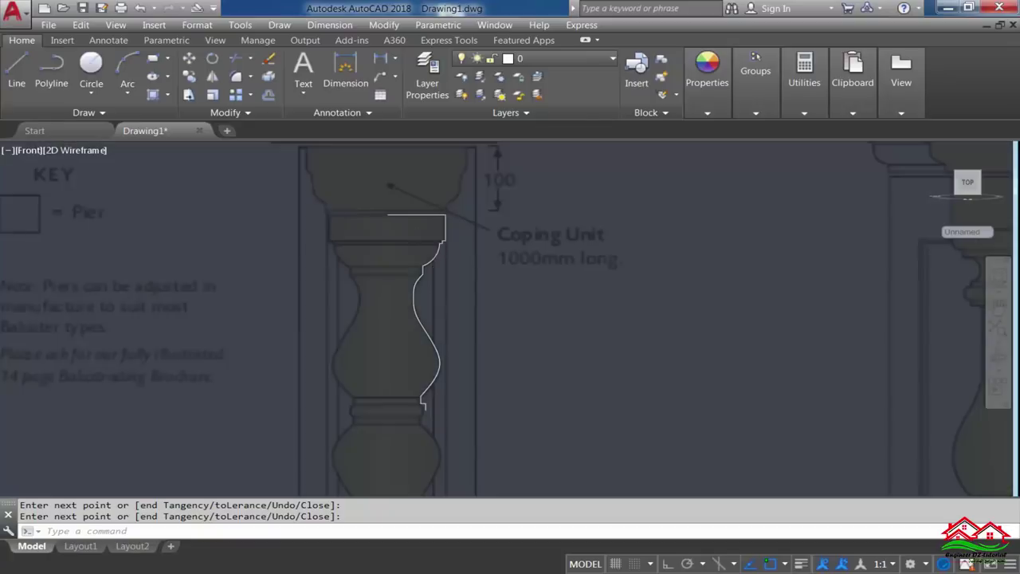
pyautogui.scroll(3, 414, 208)
pyautogui.scroll(2, 433, 193)
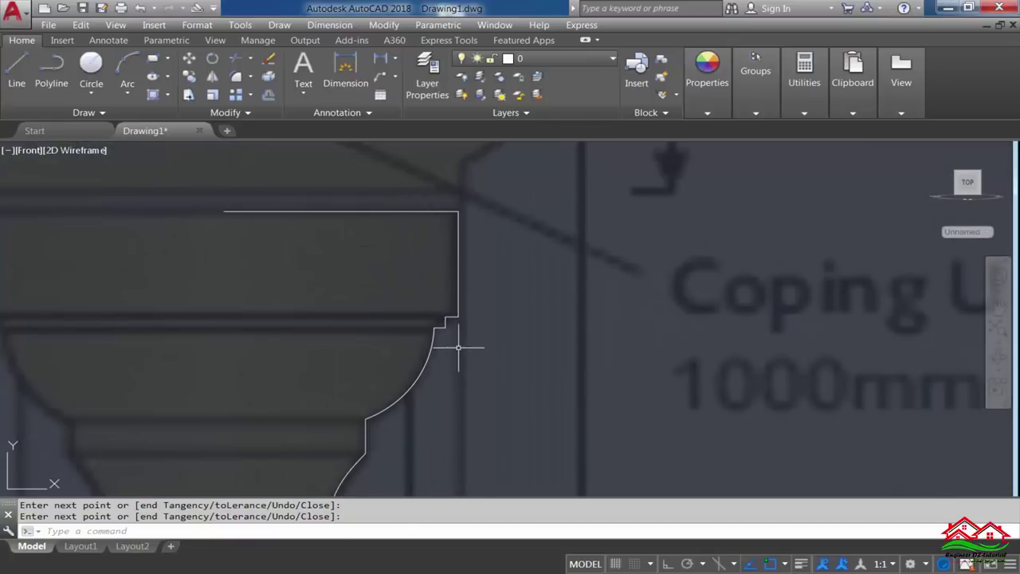
pyautogui.scroll(3, 434, 323)
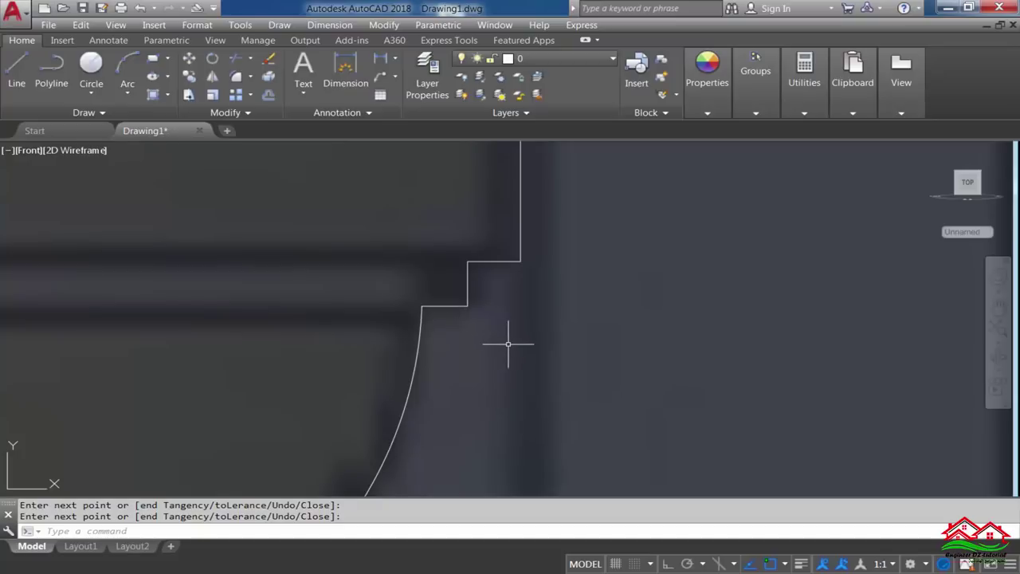
pyautogui.write('f')
pyautogui.press('Return')
# Round the top corner of the profile using a radius measured from two picked points
pyautogui.write('r')
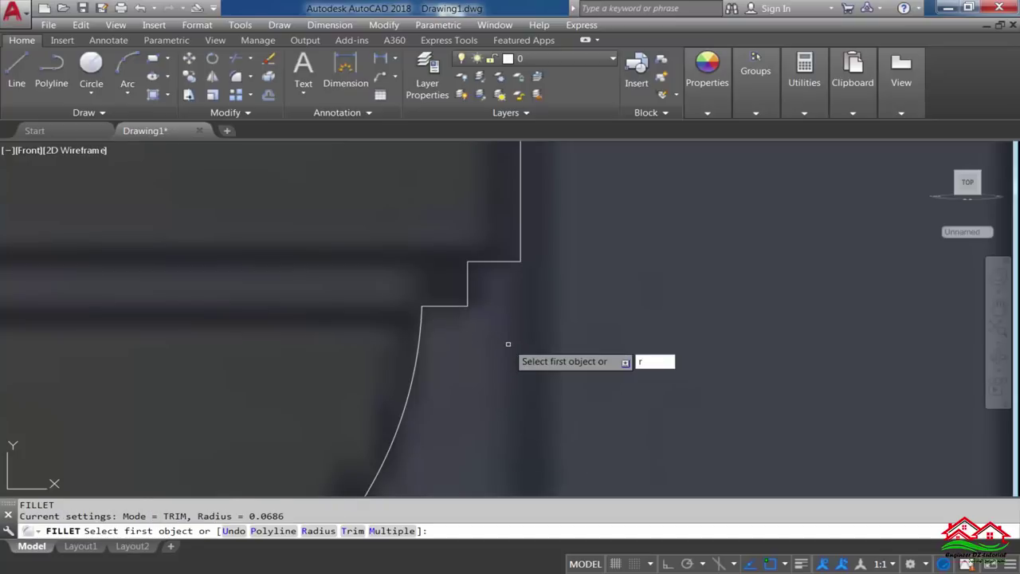
pyautogui.press('Return')
pyautogui.scroll(2, 469, 325)
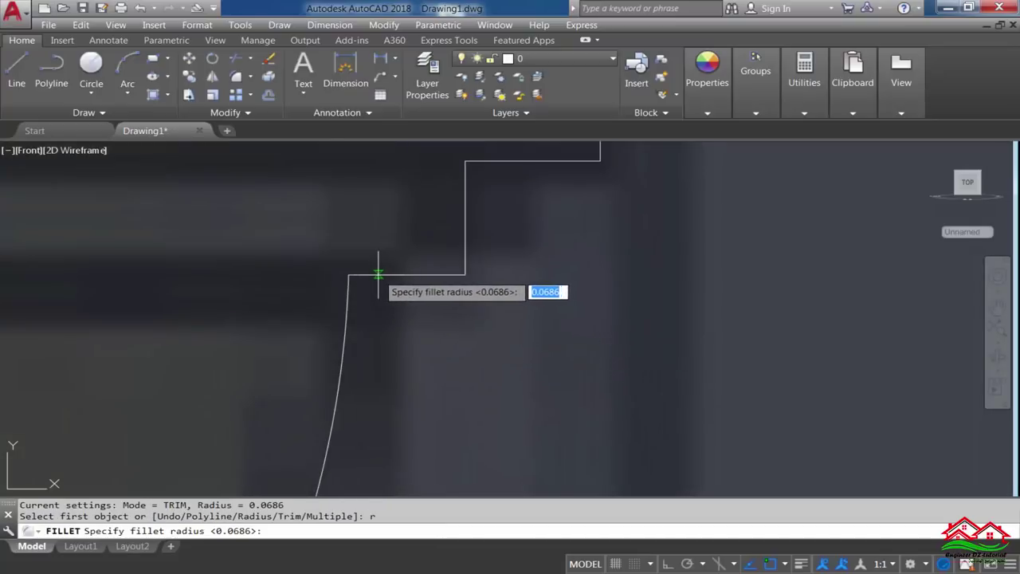
pyautogui.click(377, 274)
pyautogui.click(466, 275)
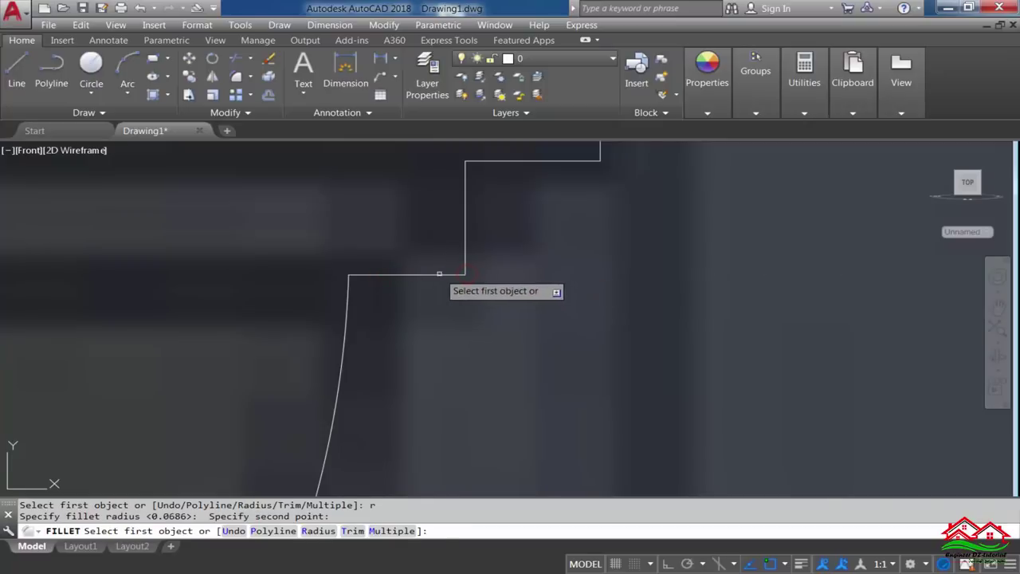
pyautogui.click(439, 273)
pyautogui.click(465, 245)
pyautogui.scroll(2, 453, 216)
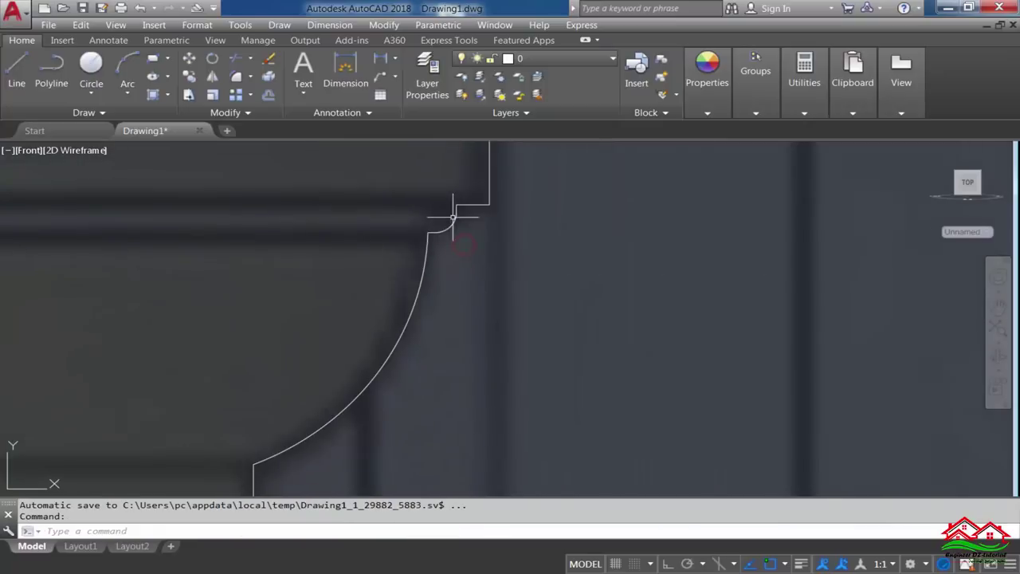
pyautogui.scroll(-2, 452, 216)
pyautogui.scroll(-3, 399, 321)
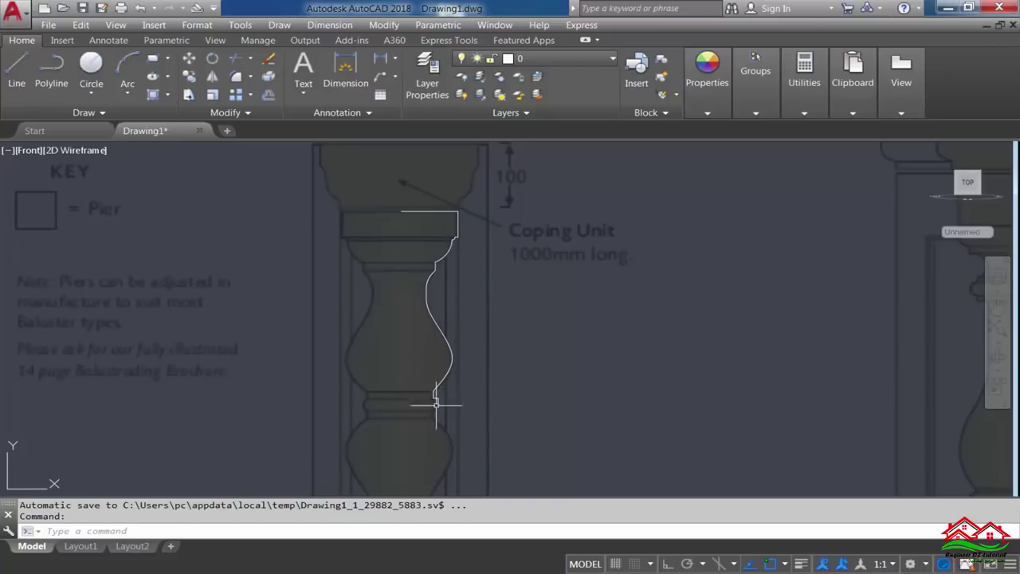
pyautogui.scroll(3, 433, 405)
pyautogui.scroll(2, 444, 414)
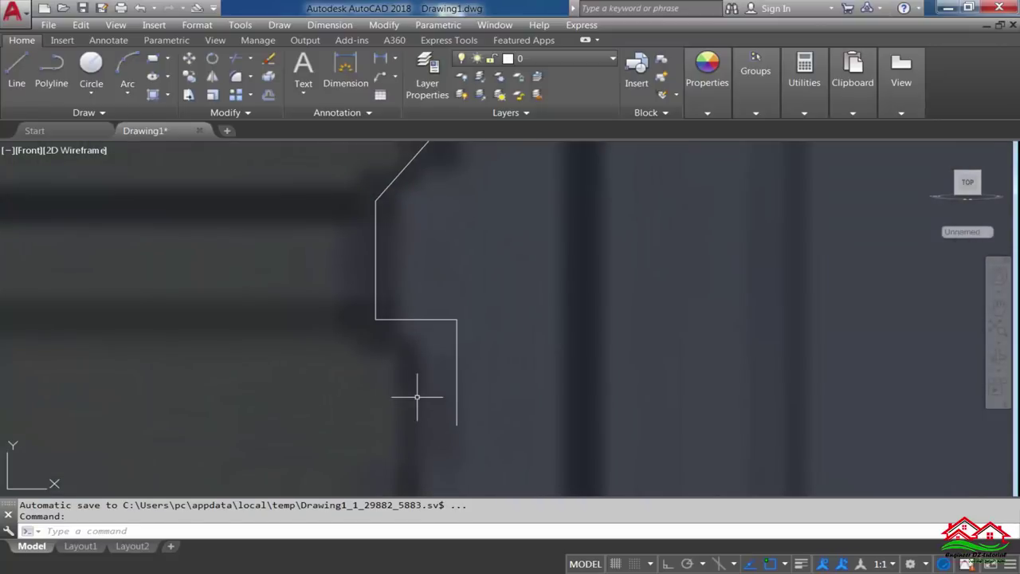
# Fillet the lower step's corner with a new radius set by two picked points
pyautogui.write('f')
pyautogui.press('Return')
pyautogui.write('r')
pyautogui.press('Return')
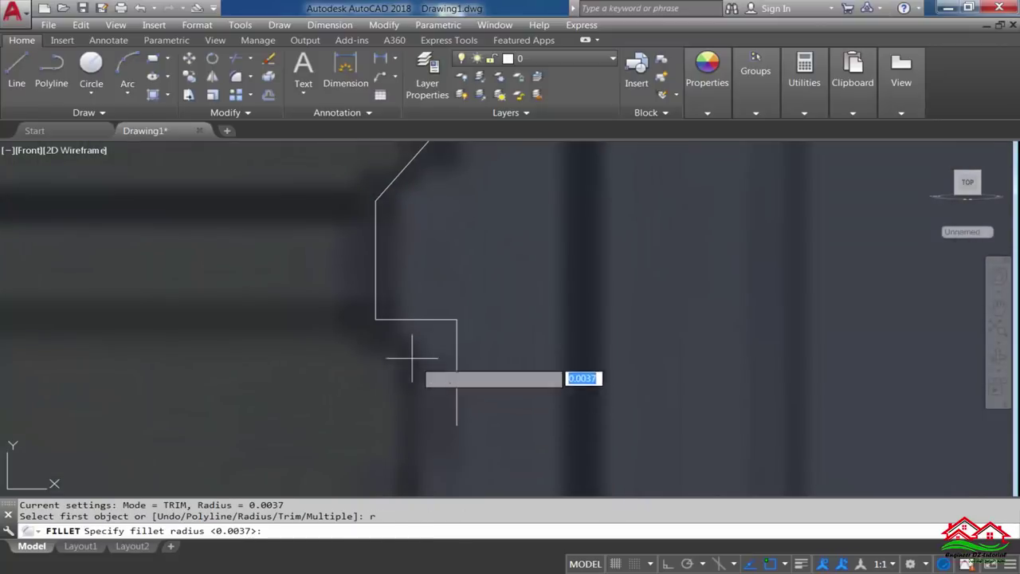
pyautogui.click(376, 319)
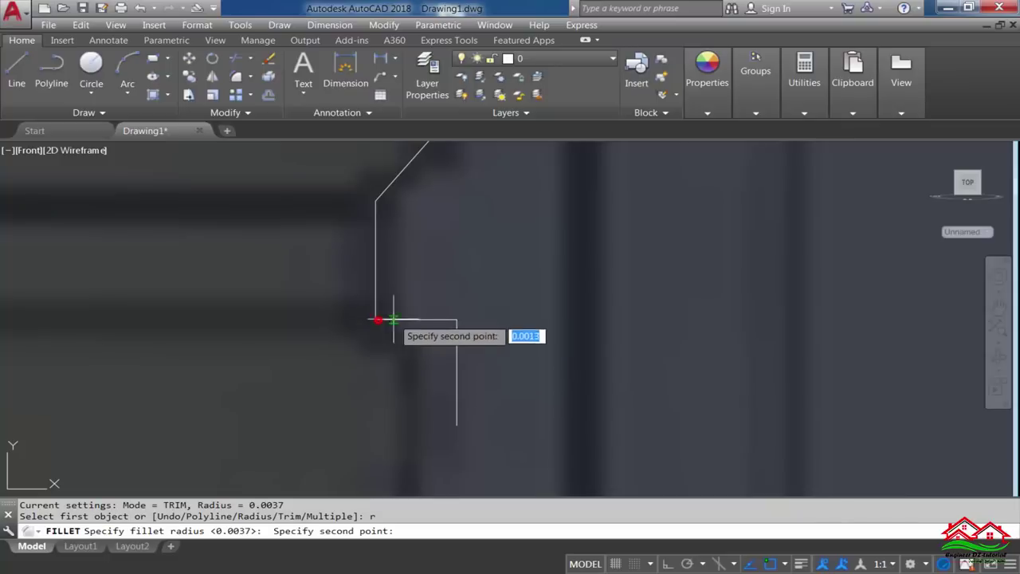
pyautogui.click(456, 318)
pyautogui.click(439, 318)
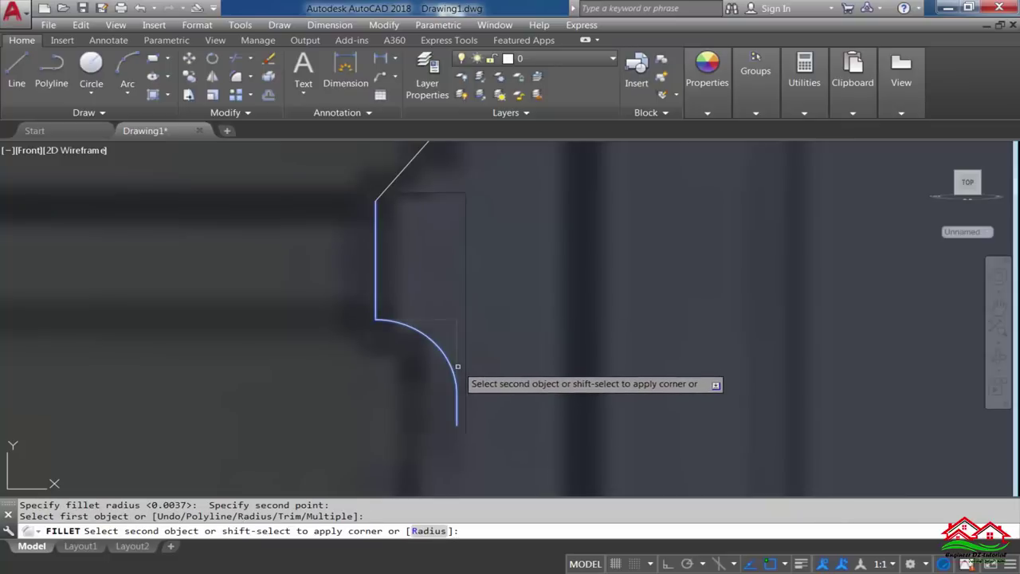
pyautogui.click(458, 366)
pyautogui.scroll(-2, 455, 367)
pyautogui.scroll(-2, 455, 409)
pyautogui.scroll(1, 452, 316)
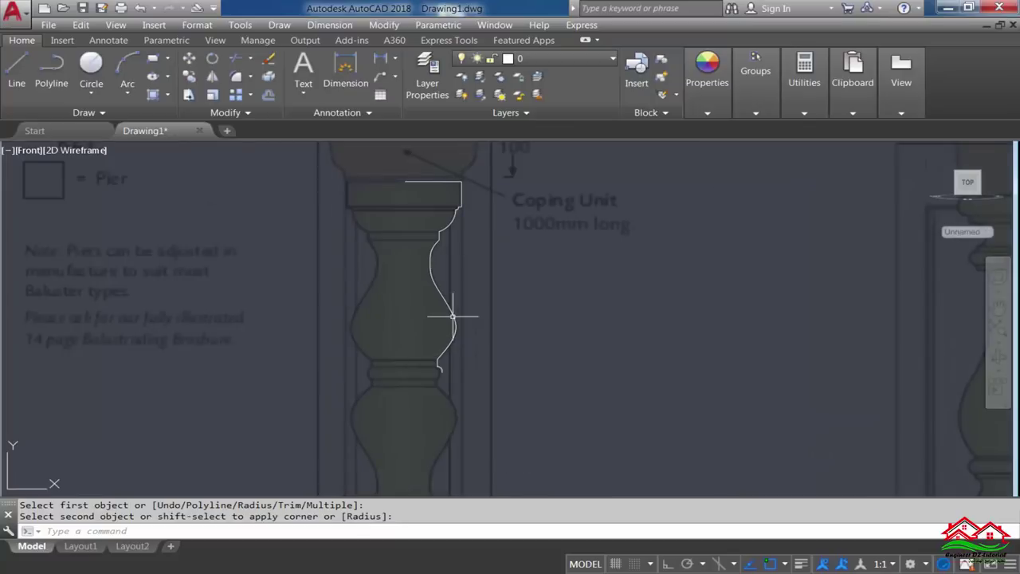
# Mirror the five profile pieces about a horizontal line through the arc end, keeping the originals
pyautogui.write('MI')
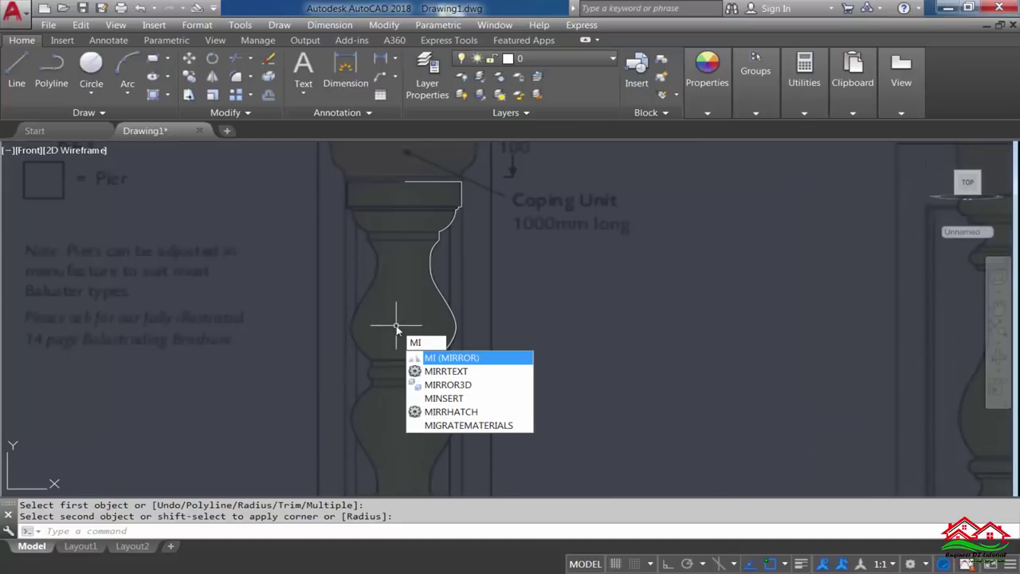
pyautogui.press('Return')
pyautogui.click(387, 161)
pyautogui.click(519, 405)
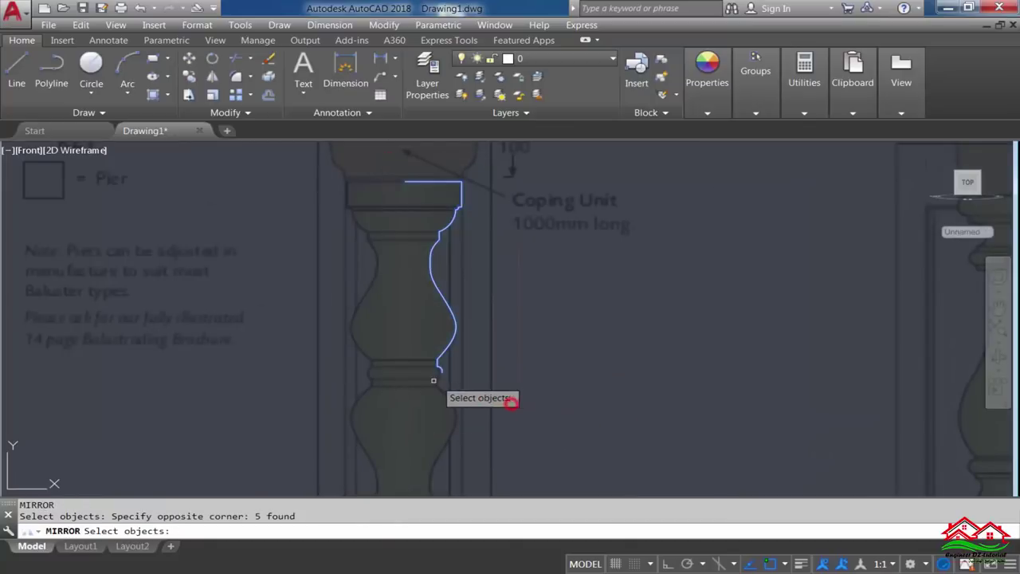
pyautogui.scroll(4, 432, 401)
pyautogui.scroll(2, 432, 401)
pyautogui.press('Return')
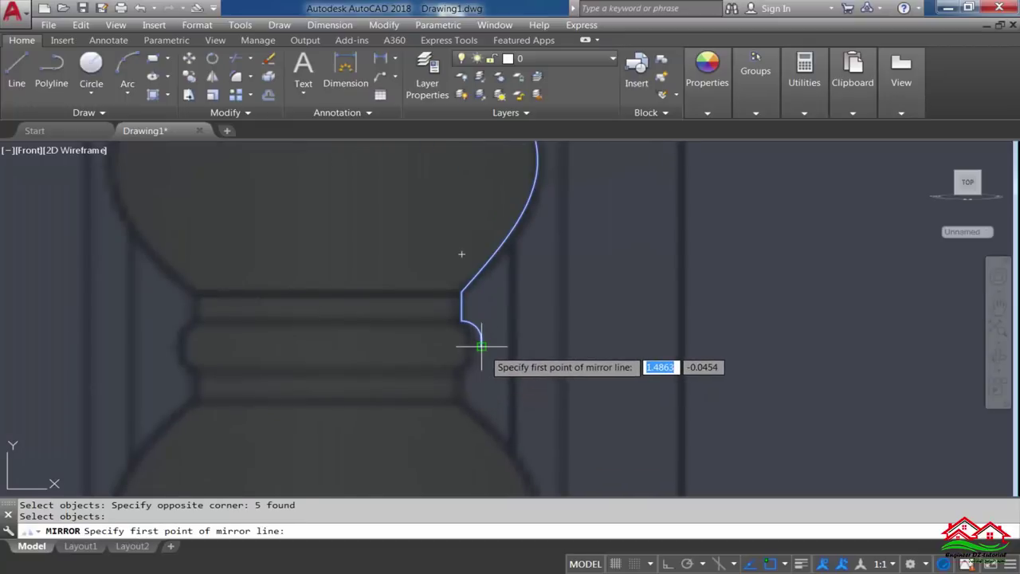
pyautogui.click(481, 347)
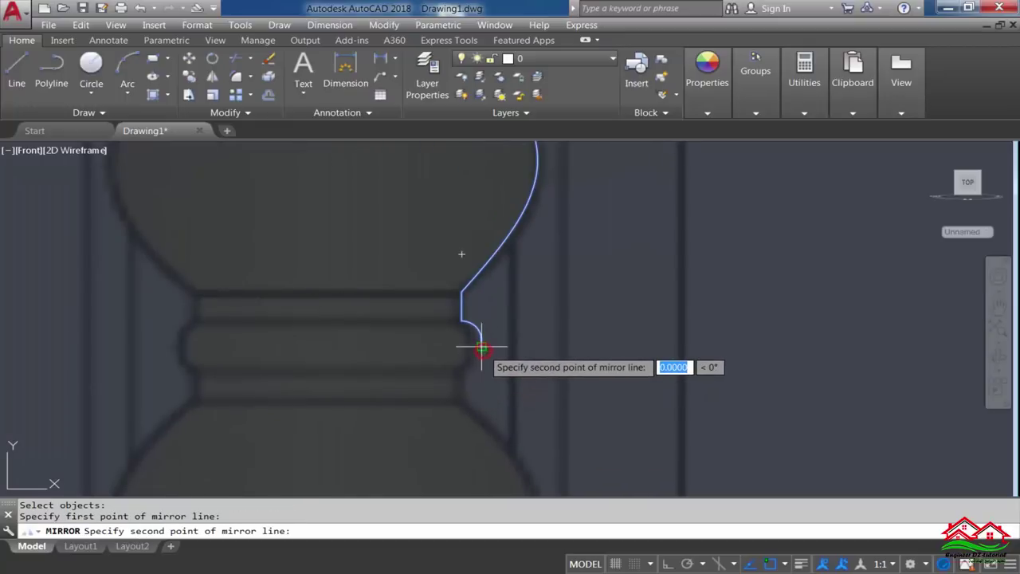
pyautogui.click(668, 564)
pyautogui.click(780, 320)
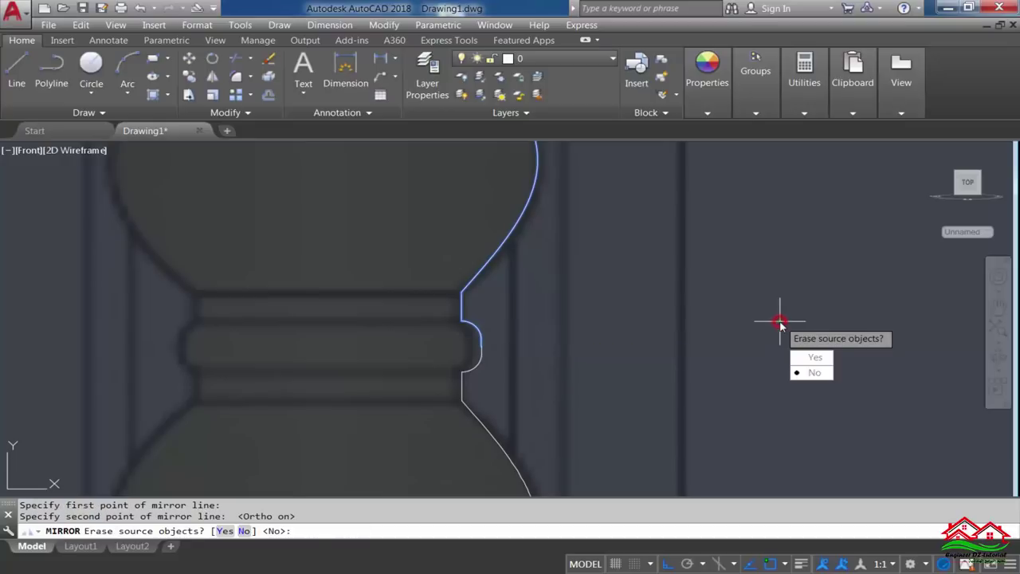
pyautogui.click(807, 373)
pyautogui.scroll(-2, 365, 330)
pyautogui.scroll(-2, 372, 342)
pyautogui.scroll(-2, 372, 341)
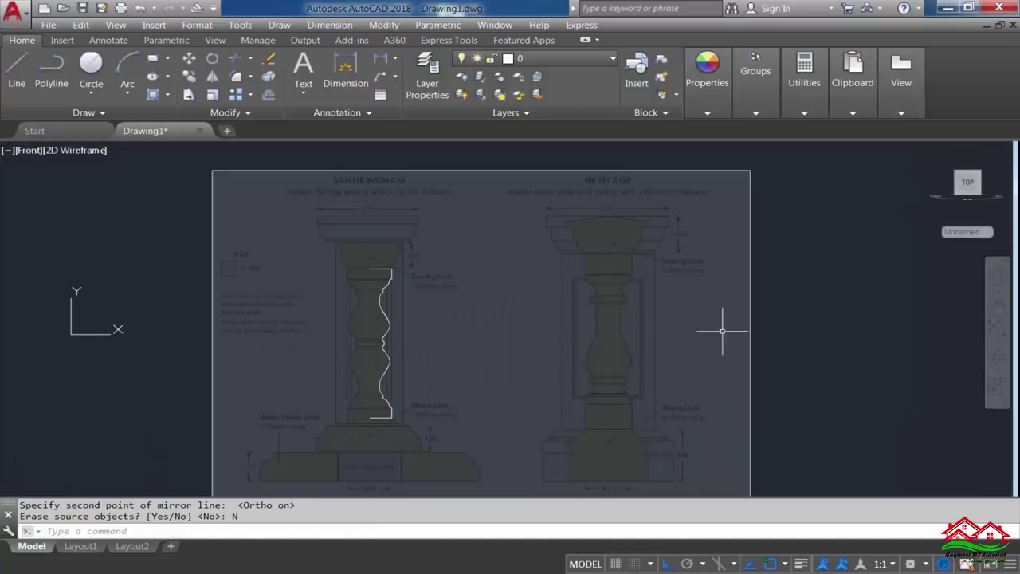
# Delete the reference image from the drawing
pyautogui.click(789, 285)
pyautogui.click(745, 293)
pyautogui.press('Delete')
pyautogui.scroll(2, 360, 369)
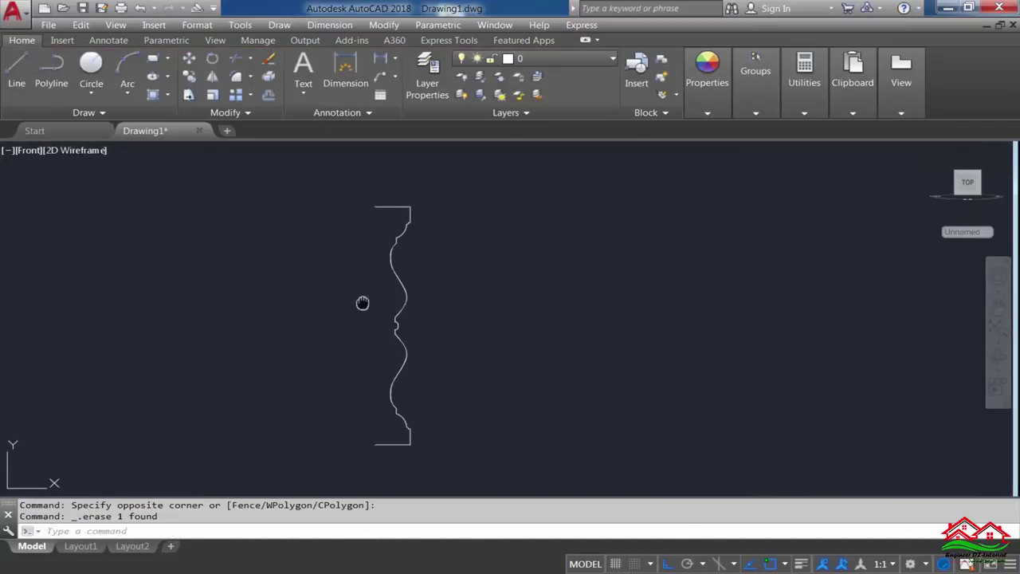
# Regenerate the display, then JOIN all ten windowed profile pieces into one spline
pyautogui.moveTo(362, 303); pyautogui.dragTo(411, 293, button='middle')
pyautogui.write('RE')
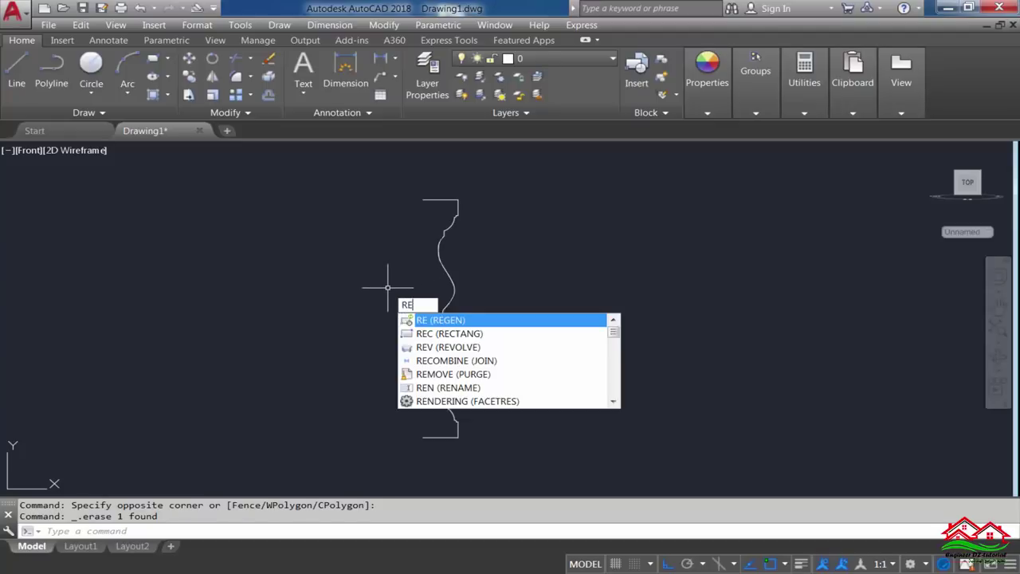
pyautogui.press('Return')
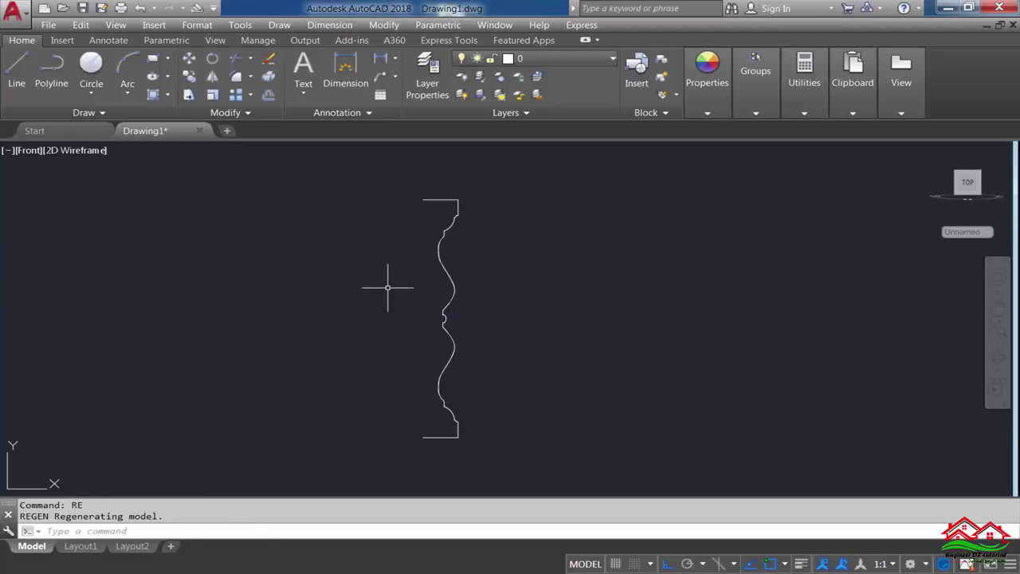
pyautogui.write('J')
pyautogui.press('Return')
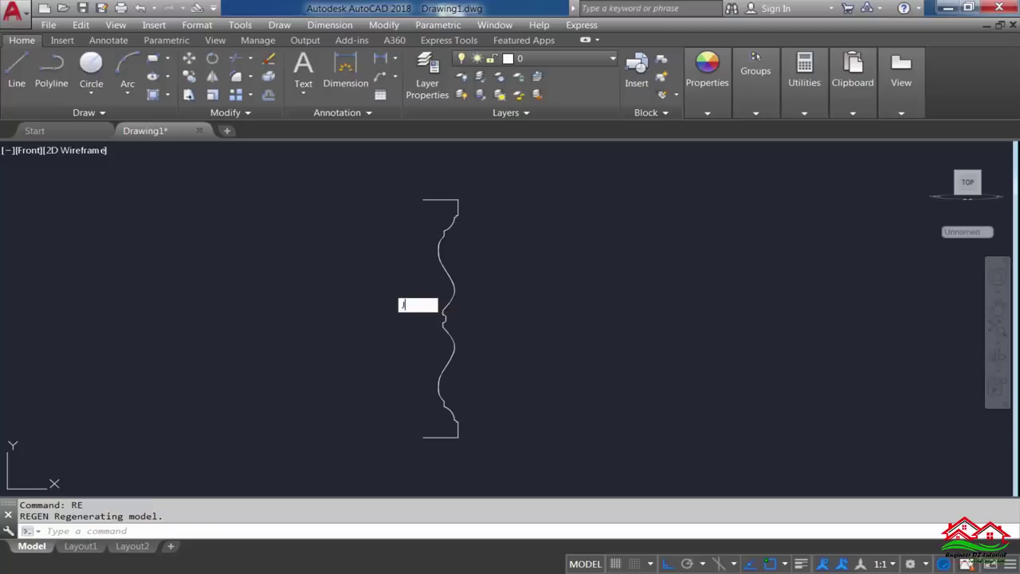
pyautogui.click(476, 174)
pyautogui.click(385, 457)
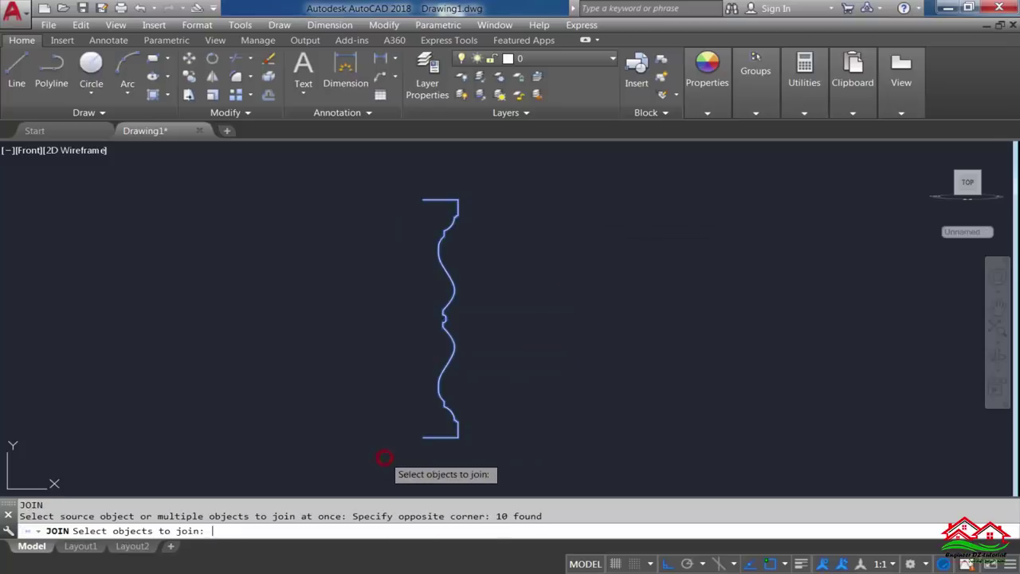
pyautogui.press('Return')
pyautogui.click(444, 435)
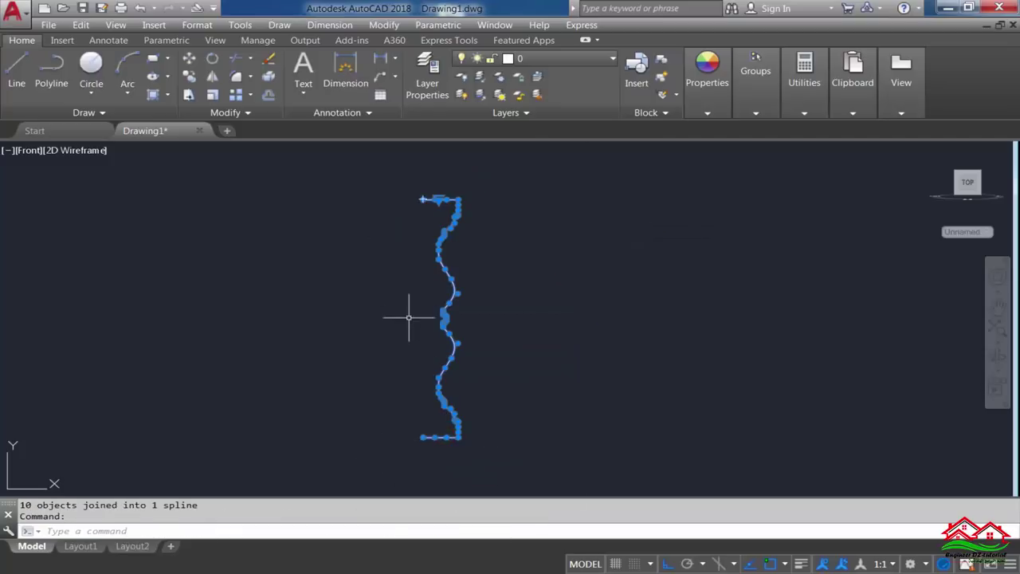
pyautogui.press('Escape')
pyautogui.scroll(2, 422, 433)
pyautogui.scroll(3, 459, 448)
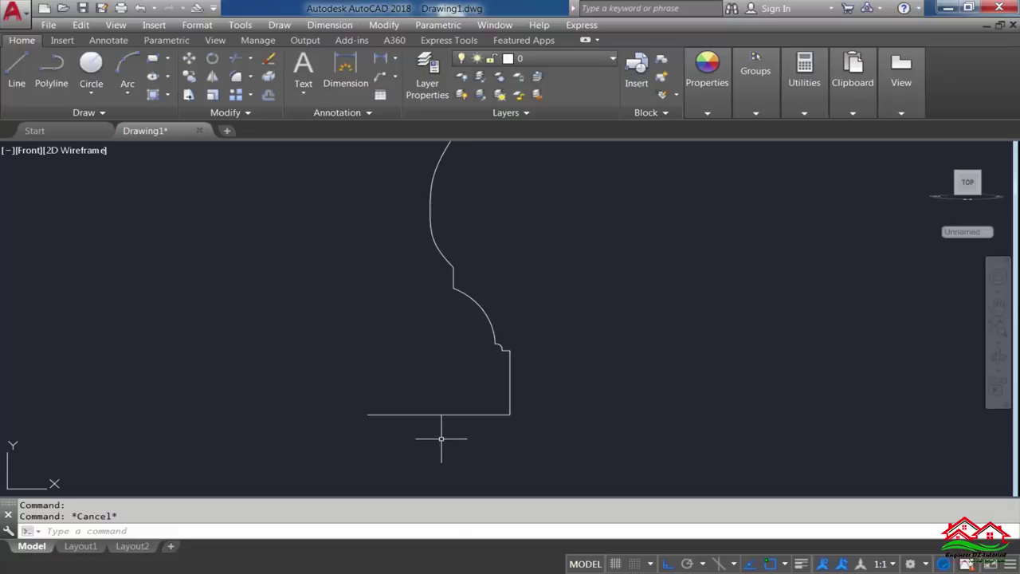
pyautogui.scroll(2, 440, 437)
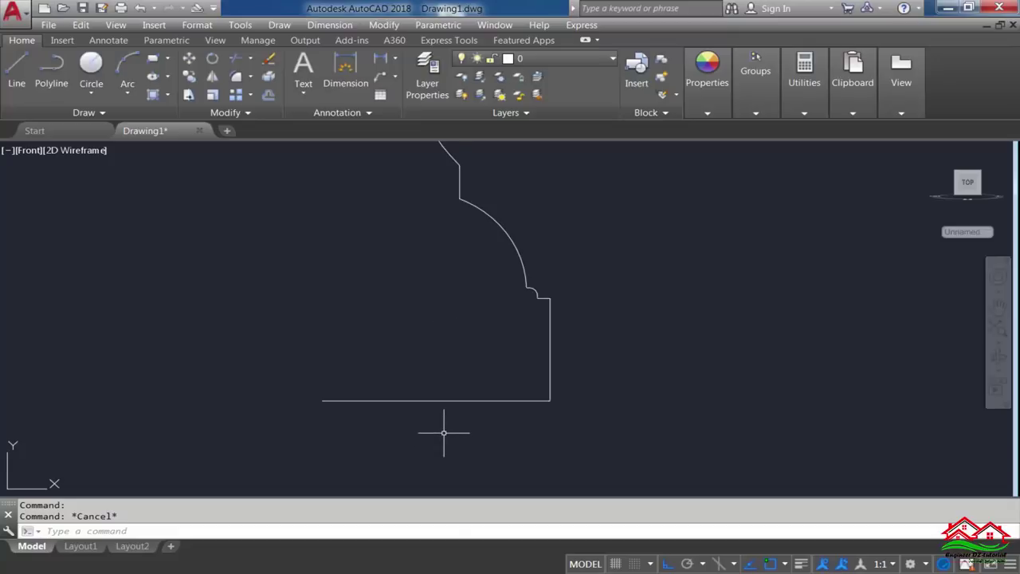
# Start SCALE on the window-selected baluster profile with the base point at its bottom-left end
pyautogui.write('SC')
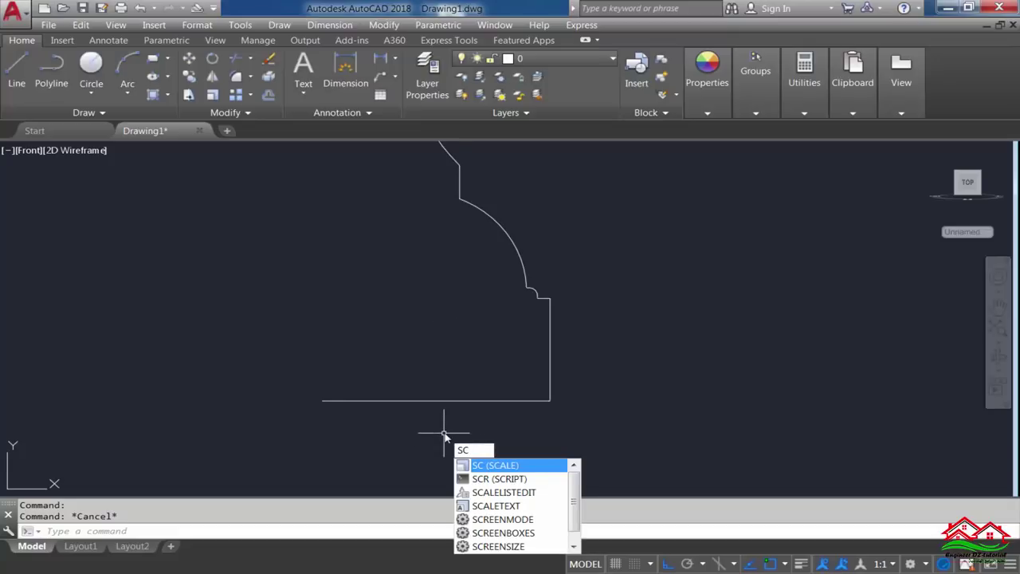
pyautogui.press('Return')
pyautogui.scroll(-3, 391, 442)
pyautogui.scroll(-2, 399, 428)
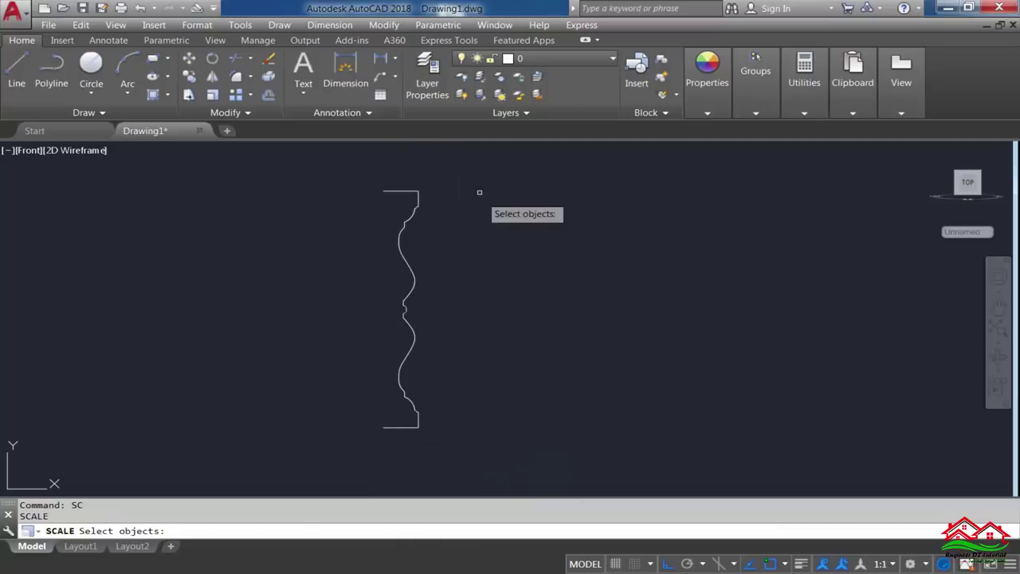
pyautogui.click(464, 160)
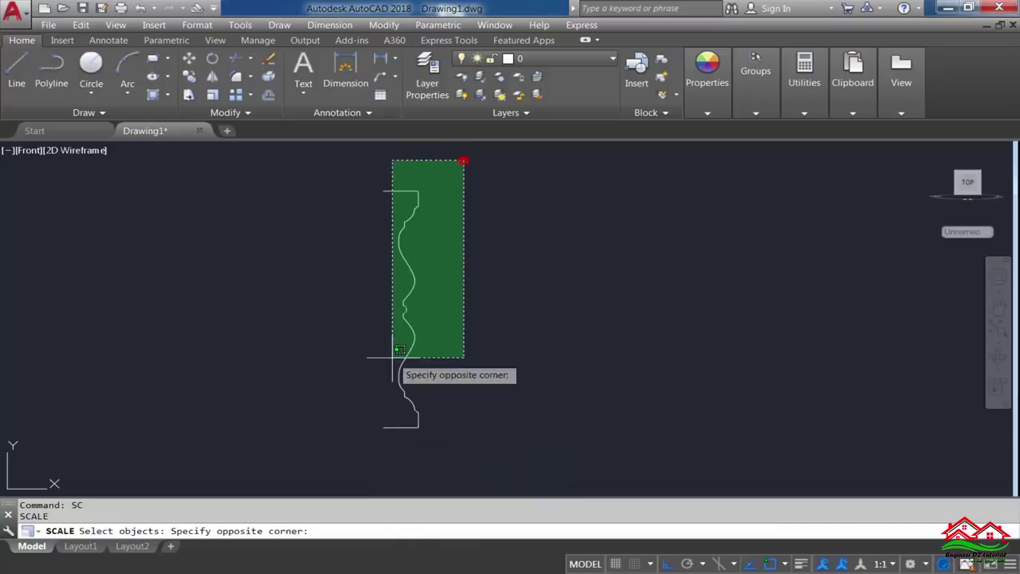
pyautogui.click(360, 439)
pyautogui.scroll(3, 375, 437)
pyautogui.scroll(3, 389, 433)
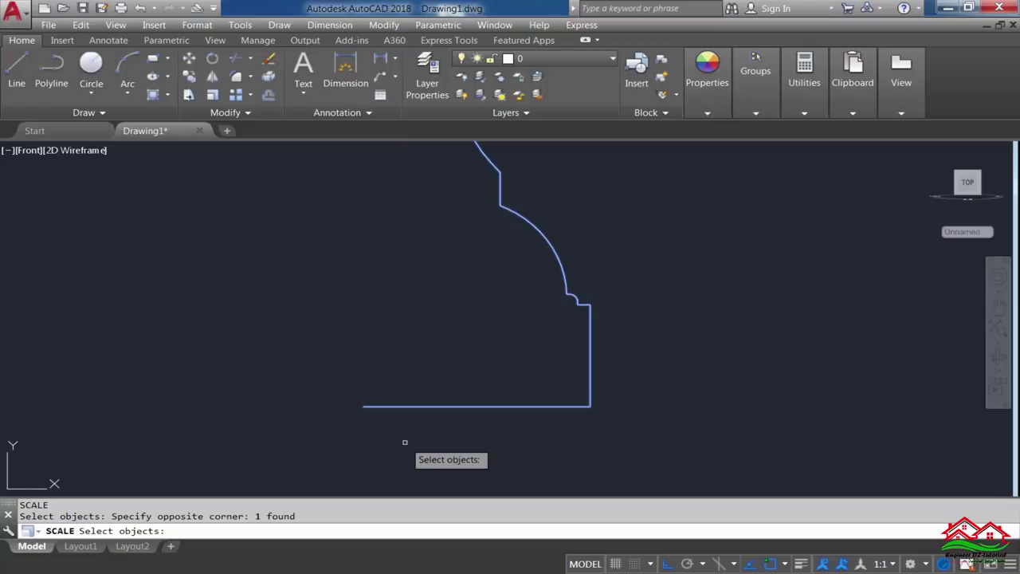
pyautogui.press('Return')
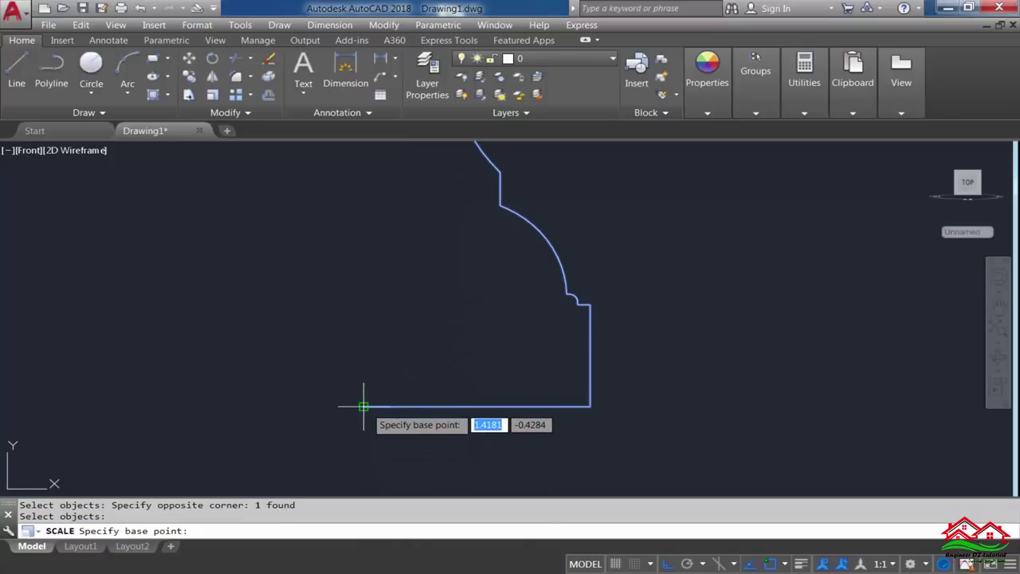
pyautogui.click(363, 406)
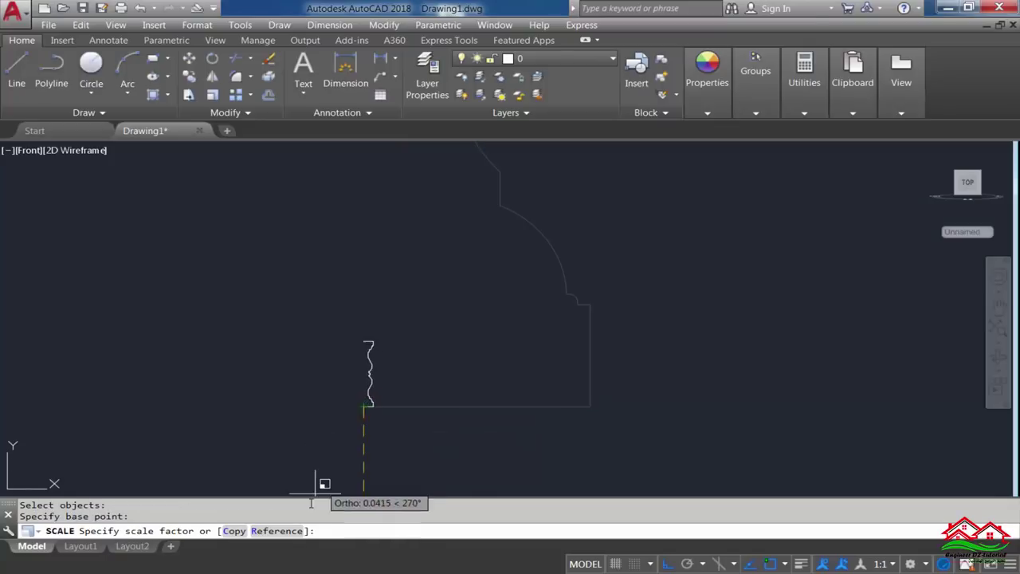
# Scale by reference from the bottom line's endpoints to a new length of 0.09
pyautogui.click(280, 531)
pyautogui.scroll(2, 375, 455)
pyautogui.scroll(2, 359, 439)
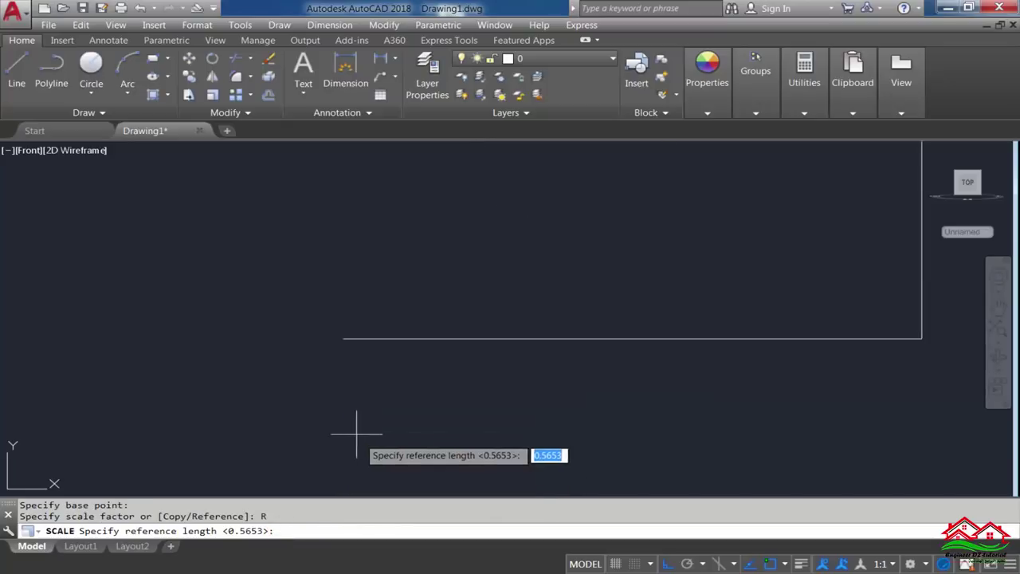
pyautogui.click(343, 338)
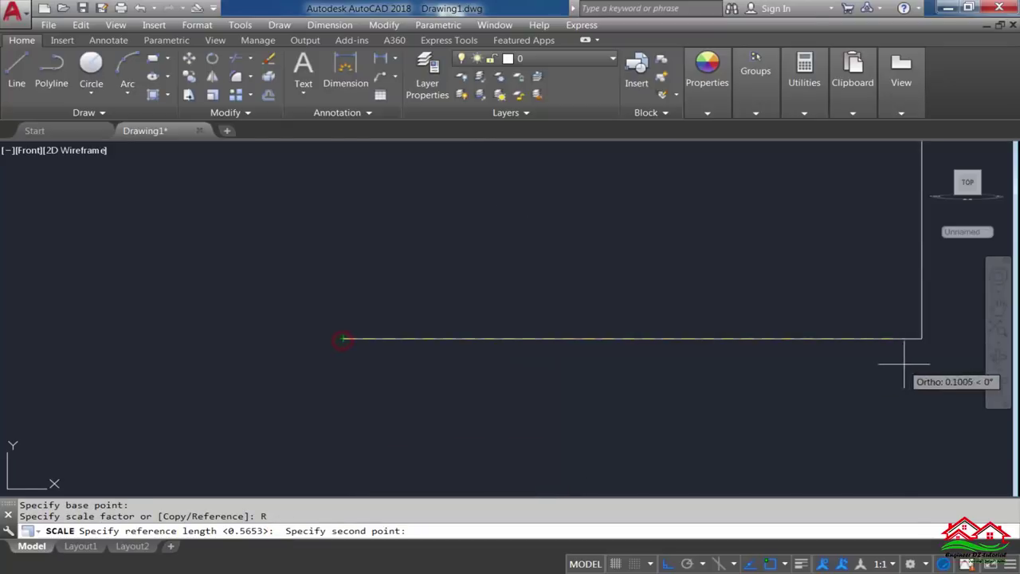
pyautogui.scroll(-2, 446, 422)
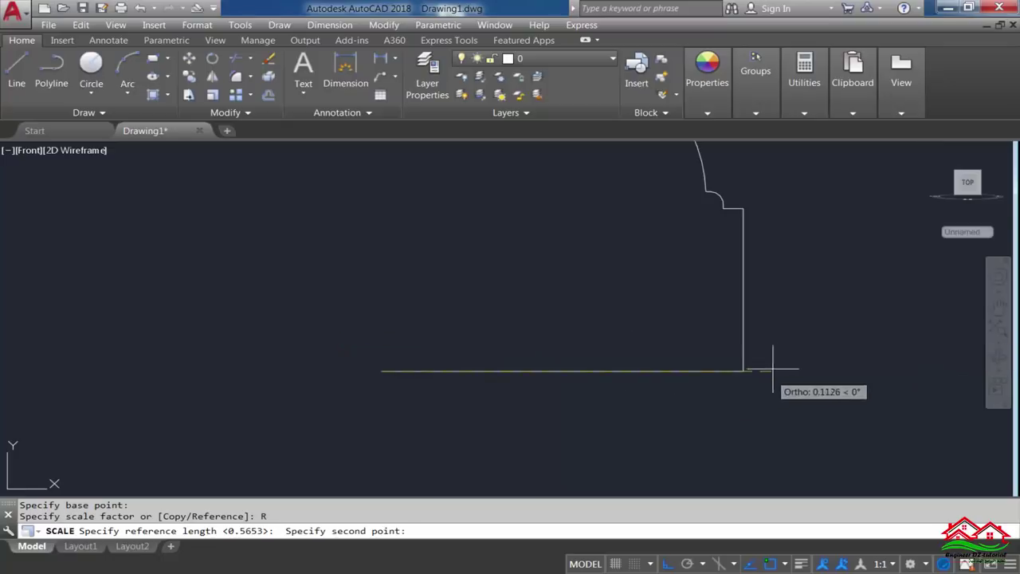
pyautogui.scroll(3, 728, 369)
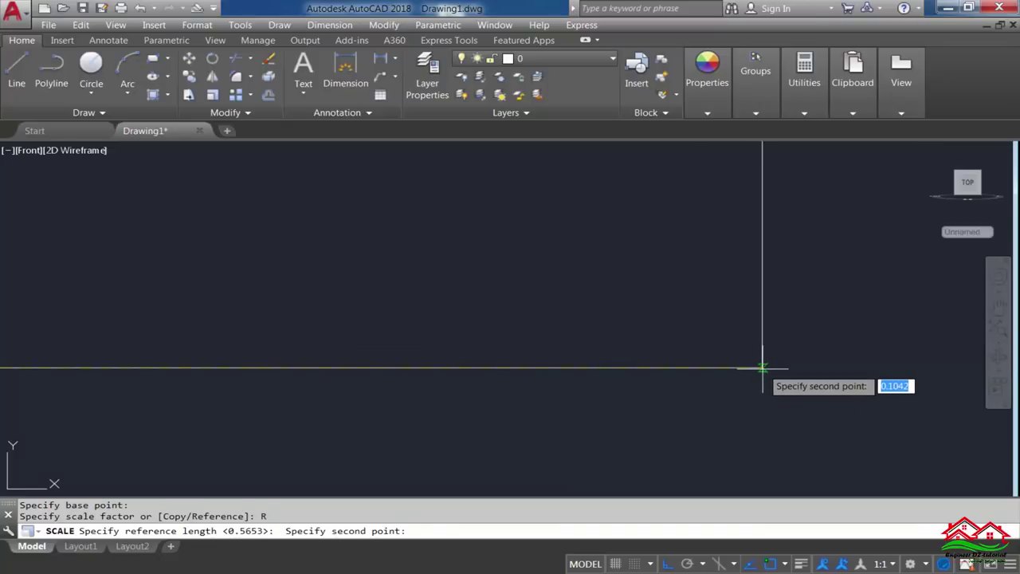
pyautogui.click(763, 368)
pyautogui.write('0.09')
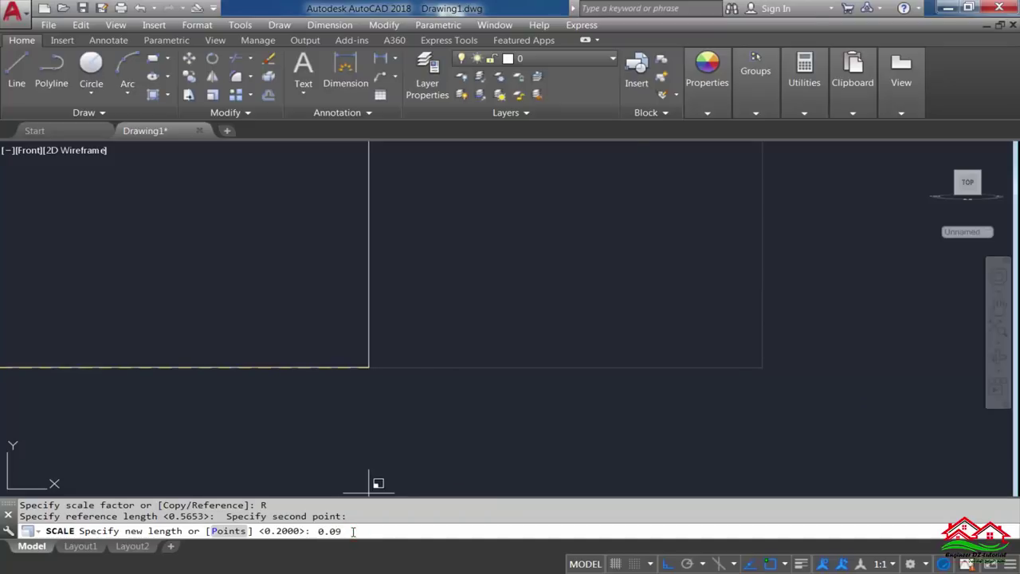
pyautogui.press('Return')
pyautogui.scroll(-2, 522, 345)
pyautogui.scroll(-2, 519, 348)
pyautogui.scroll(-2, 513, 290)
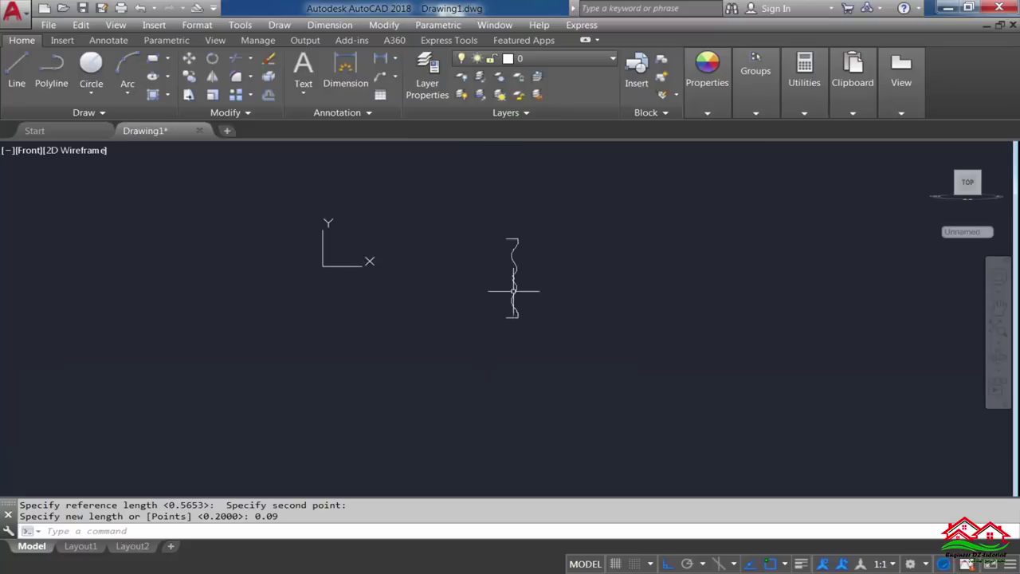
pyautogui.scroll(1, 510, 294)
pyautogui.scroll(2, 494, 303)
pyautogui.scroll(1, 501, 311)
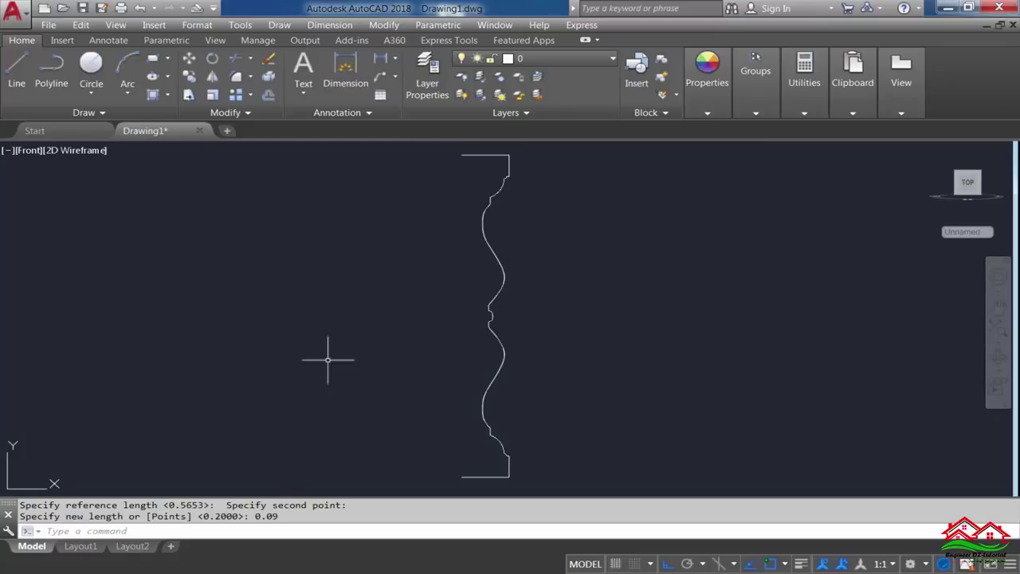
# Revolve the profile a full 360 degrees about the axis from its bottom-left corner to its top
pyautogui.press('Escape')
pyautogui.press('Escape')
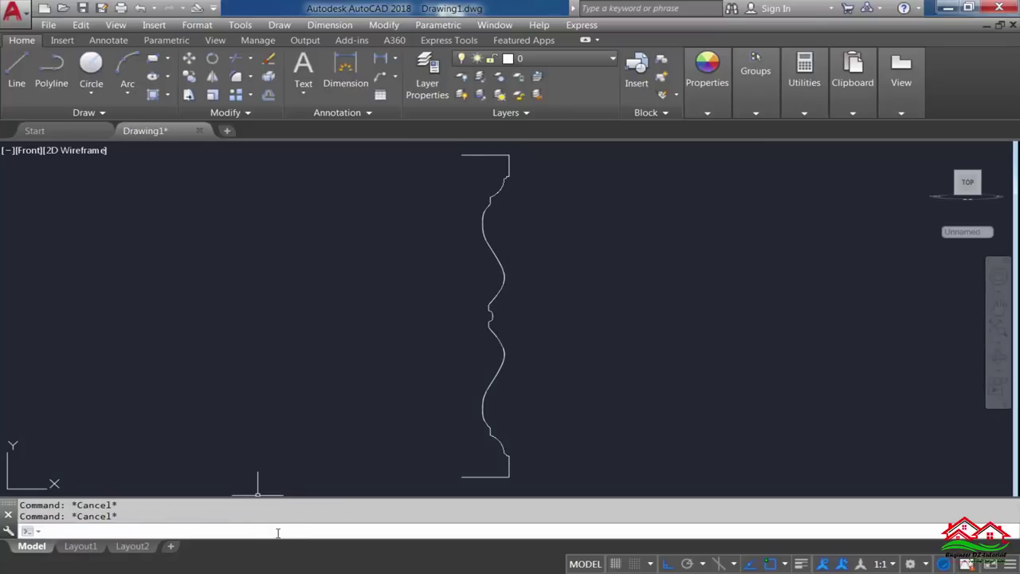
pyautogui.write('re')
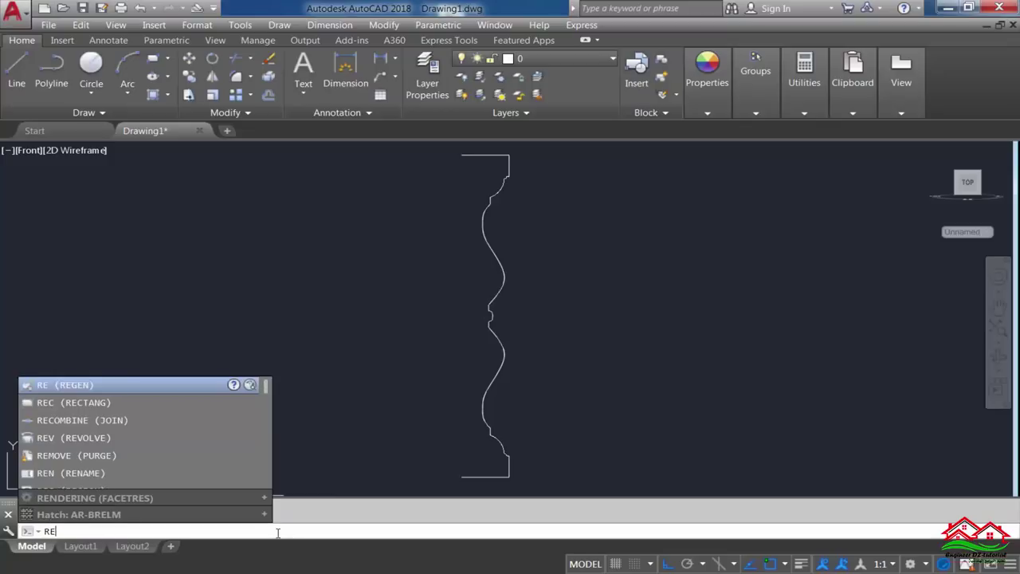
pyautogui.write('vo')
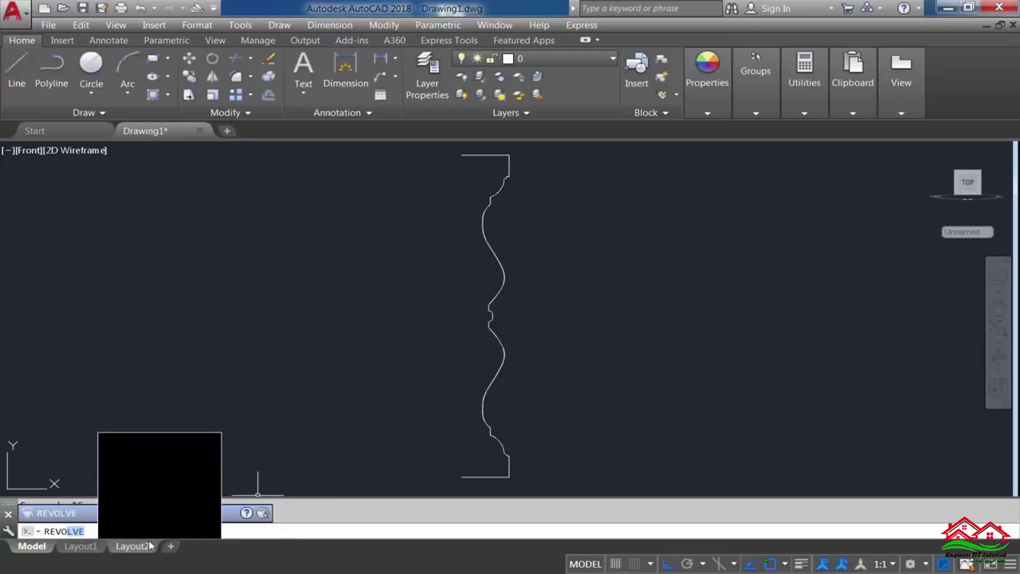
pyautogui.press('Return')
pyautogui.scroll(-4, 463, 435)
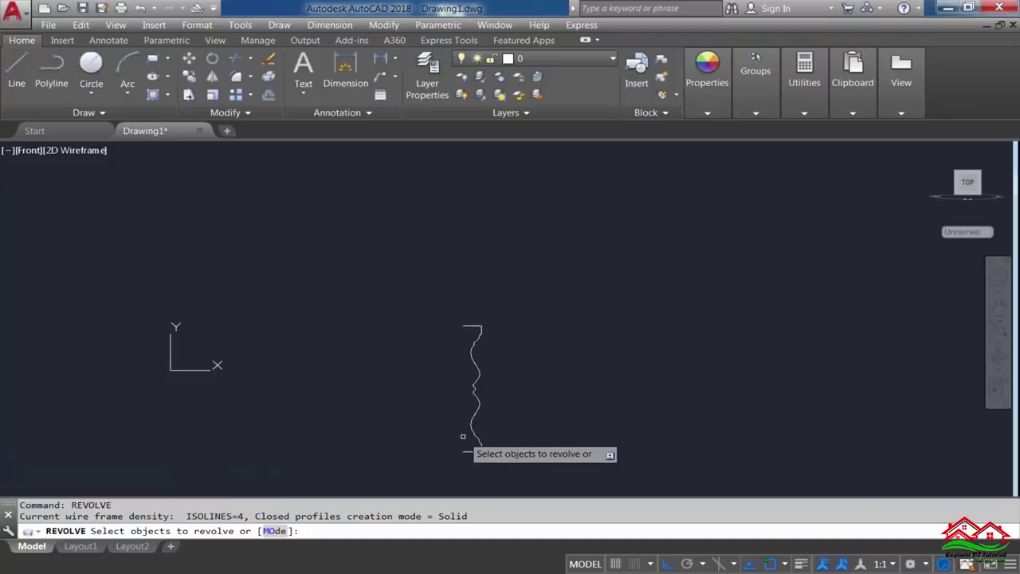
pyautogui.click(473, 357)
pyautogui.scroll(5, 475, 423)
pyautogui.scroll(-3, 455, 418)
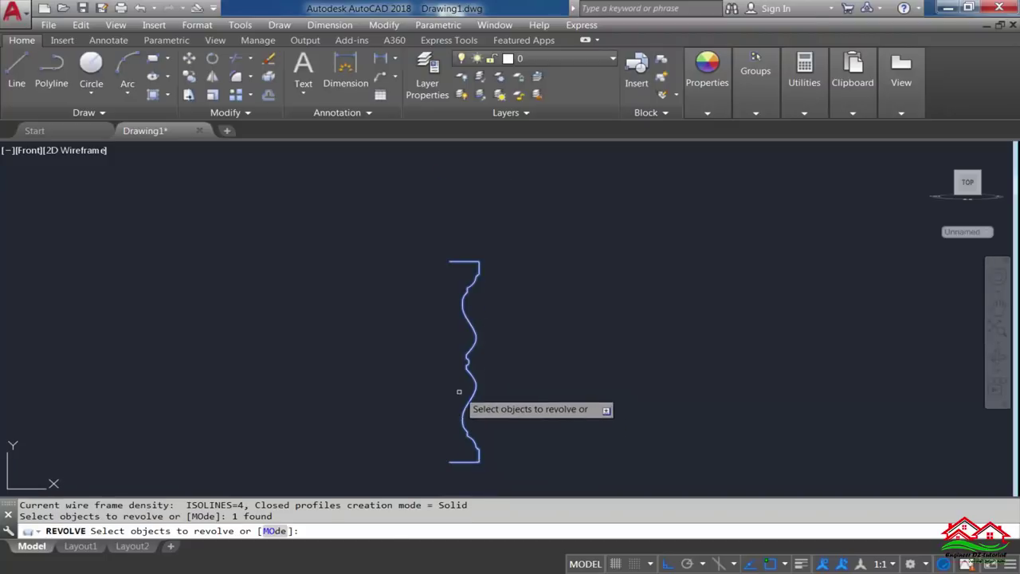
pyautogui.scroll(1, 456, 410)
pyautogui.press('Return')
pyautogui.click(449, 430)
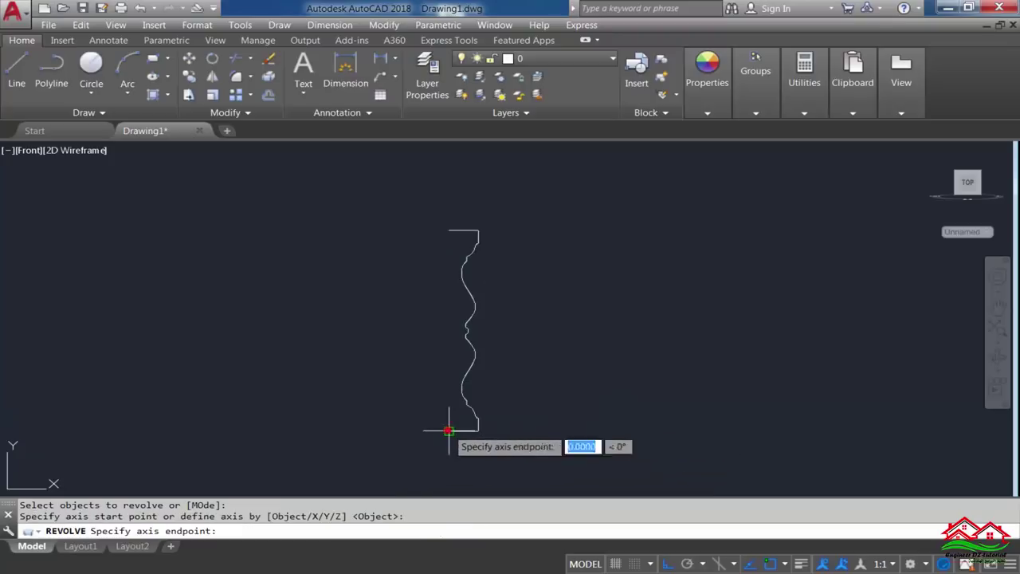
pyautogui.click(448, 230)
pyautogui.write('360')
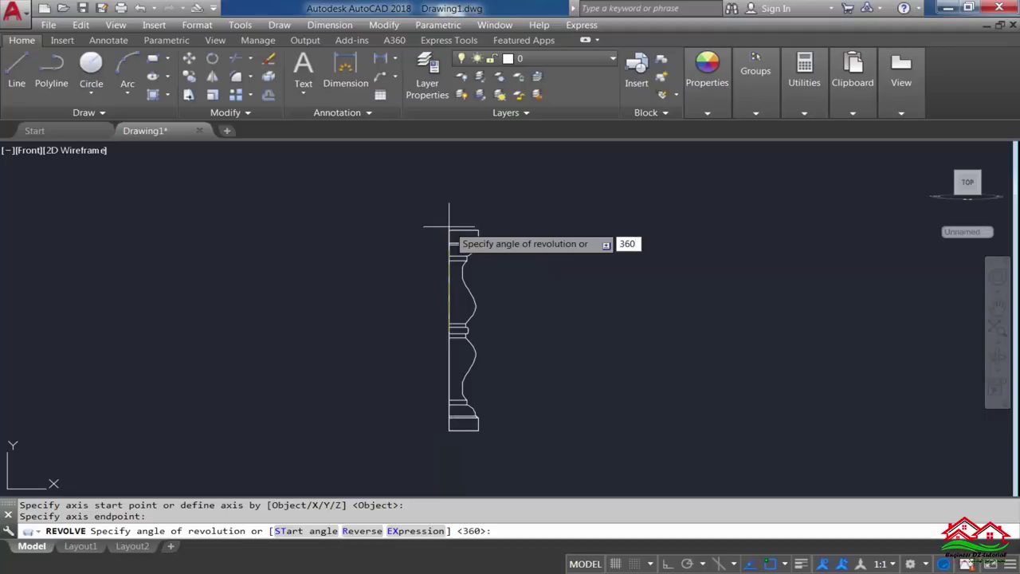
pyautogui.press('Return')
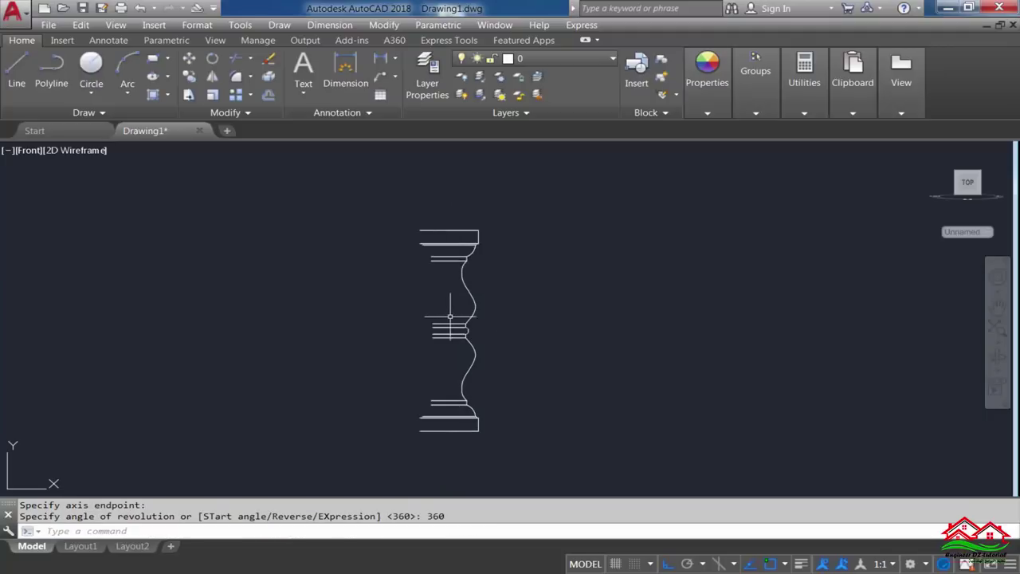
# Preview the baluster in Realistic, return to 2D Wireframe, and split the drawing area into two viewports
pyautogui.click(94, 152)
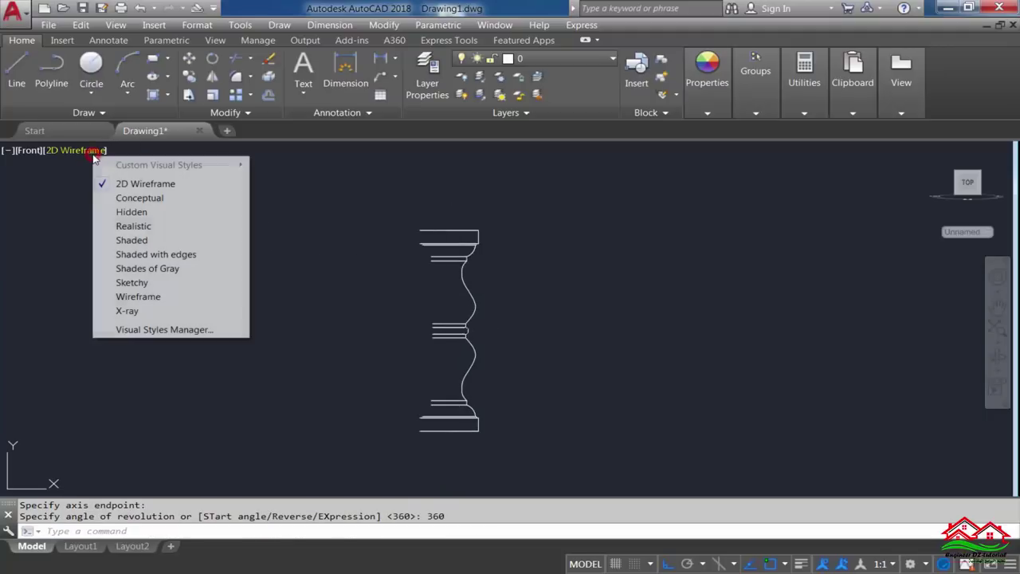
pyautogui.click(123, 228)
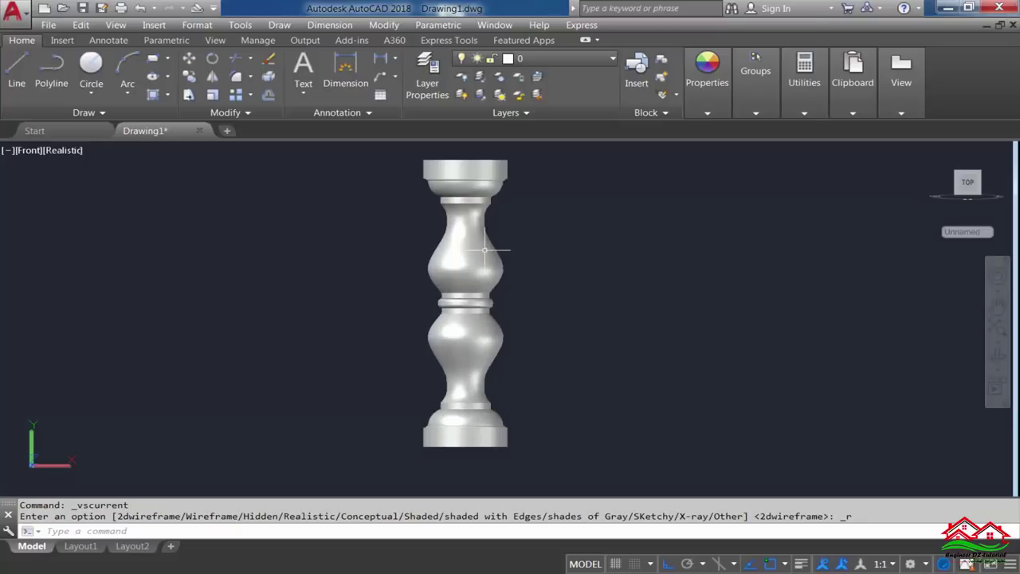
pyautogui.click(66, 154)
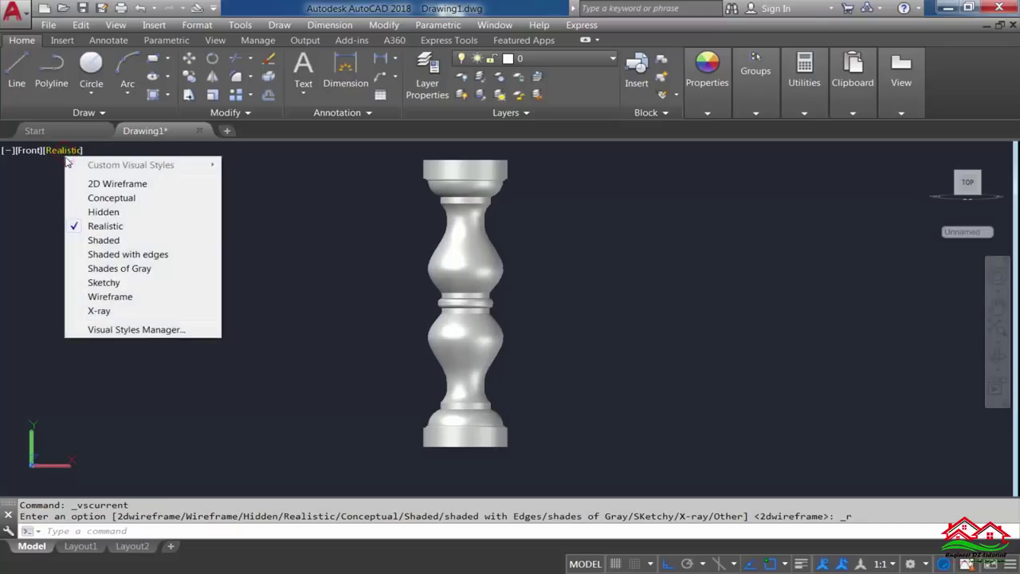
pyautogui.click(118, 184)
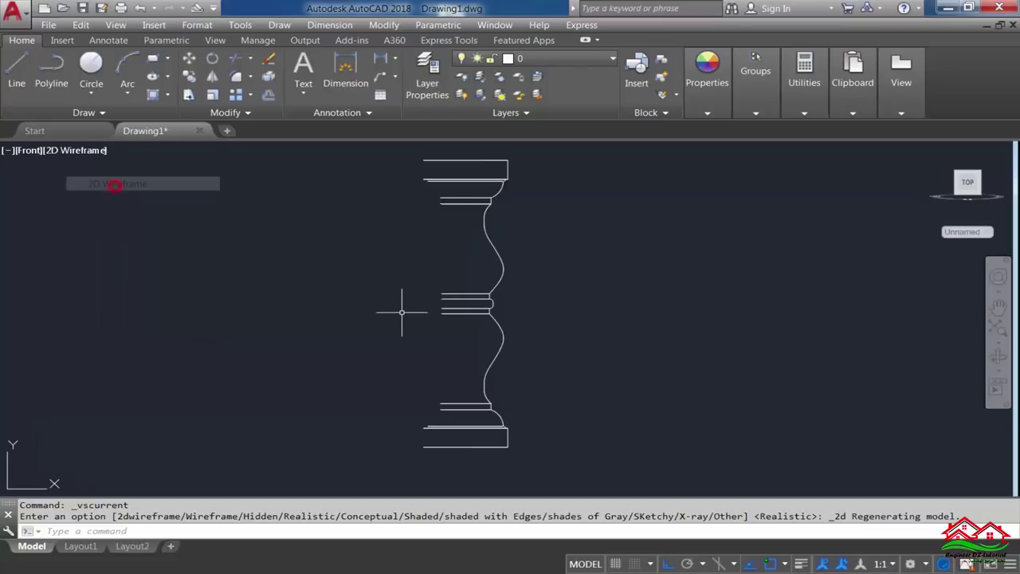
pyautogui.click(7, 153)
# Make the Top view active and maximize it to fill the drawing area
pyautogui.click(315, 303)
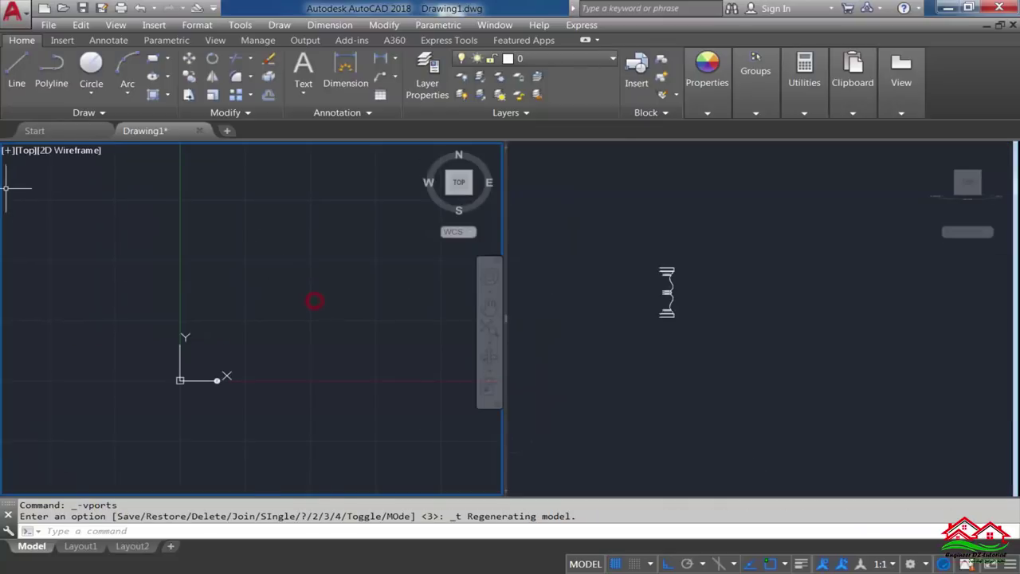
pyautogui.click(7, 152)
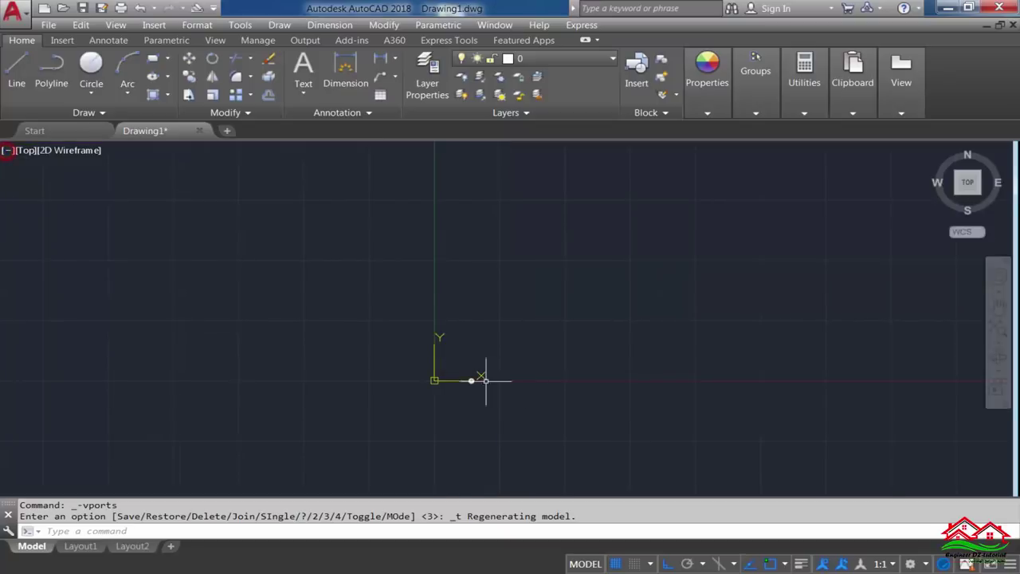
pyautogui.scroll(2, 478, 390)
pyautogui.scroll(2, 451, 406)
pyautogui.scroll(5, 457, 348)
pyautogui.scroll(2, 457, 348)
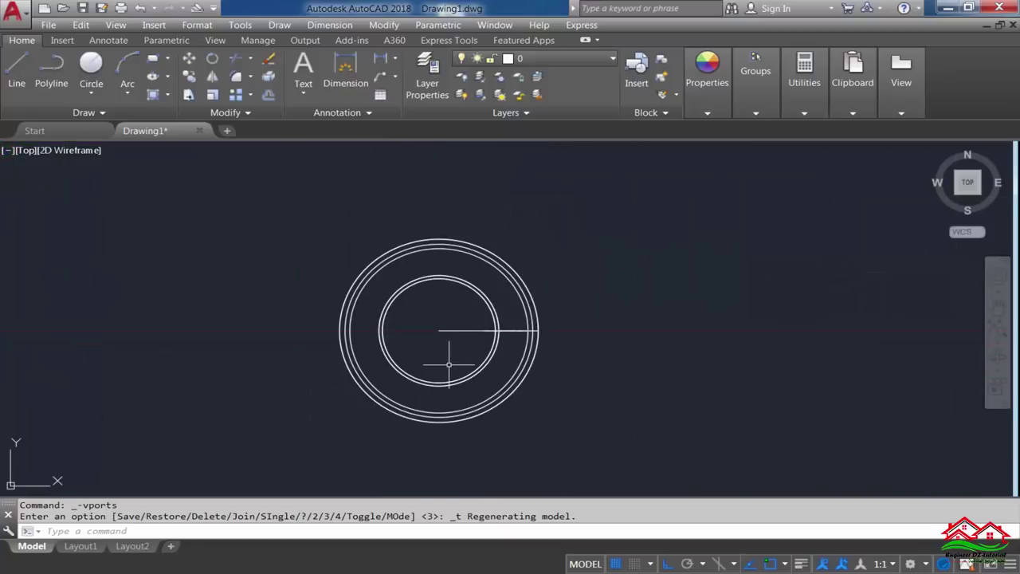
pyautogui.scroll(3, 449, 358)
# Create the block 'baluster' from the window-selected circles, based at their centre
pyautogui.write('B')
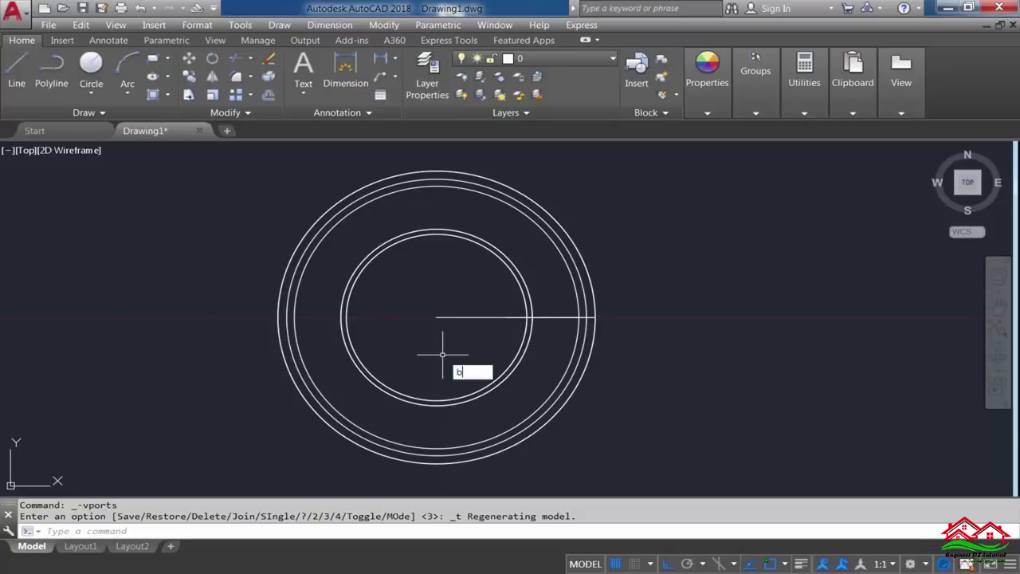
pyautogui.press('Return')
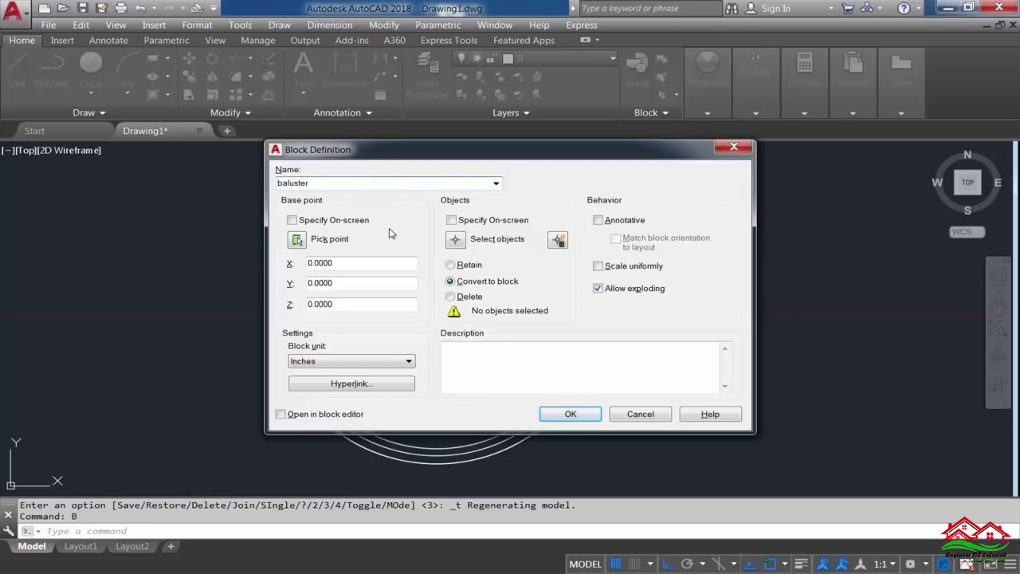
pyautogui.click(297, 240)
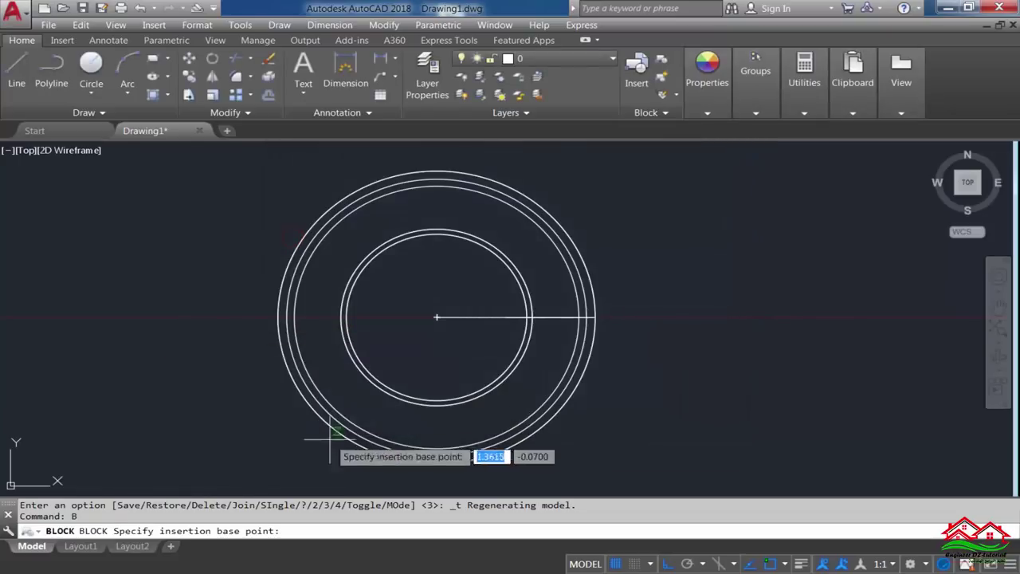
pyautogui.click(437, 317)
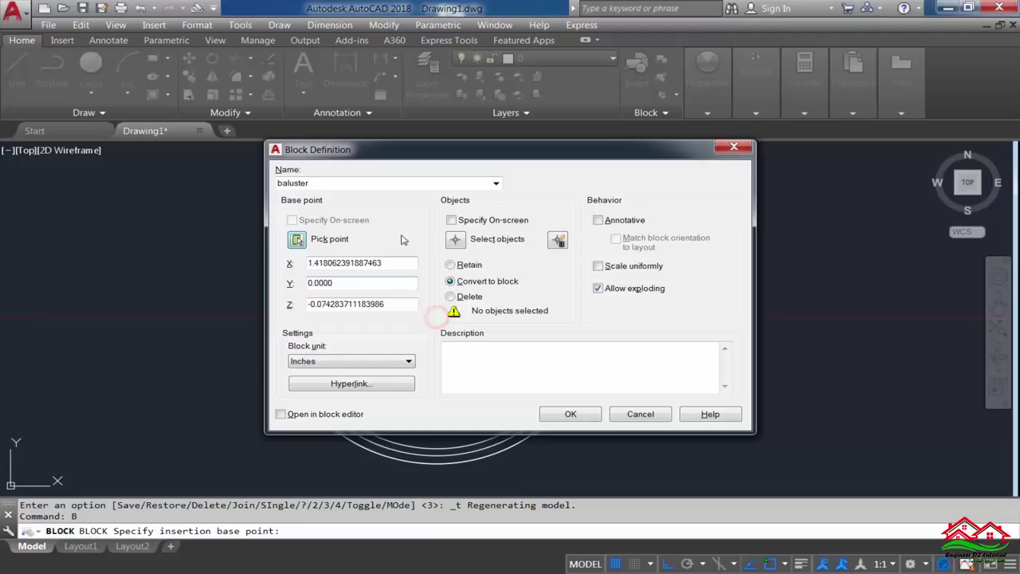
pyautogui.click(462, 240)
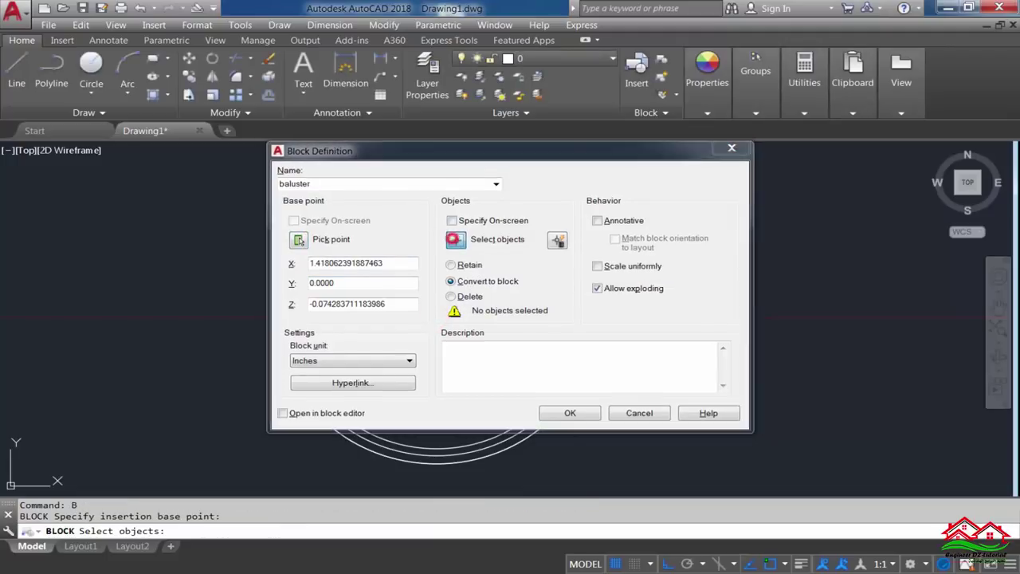
pyautogui.click(595, 211)
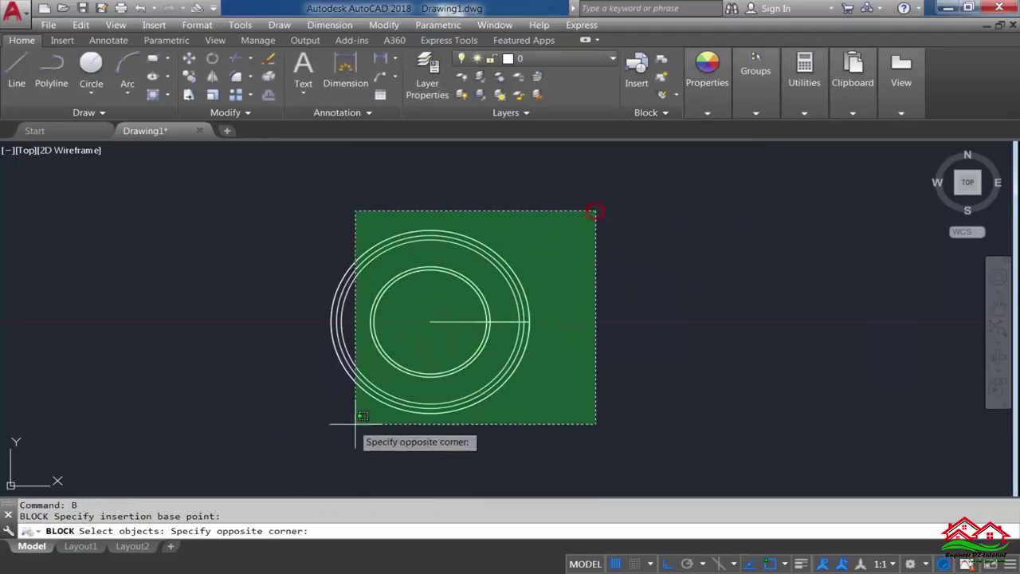
pyautogui.click(263, 440)
pyautogui.press('Return')
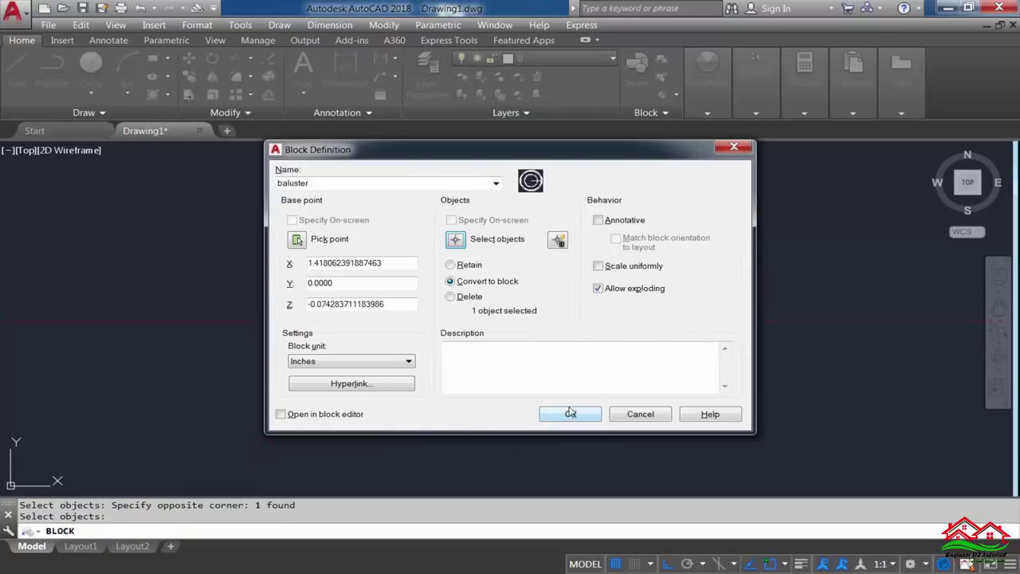
pyautogui.click(571, 415)
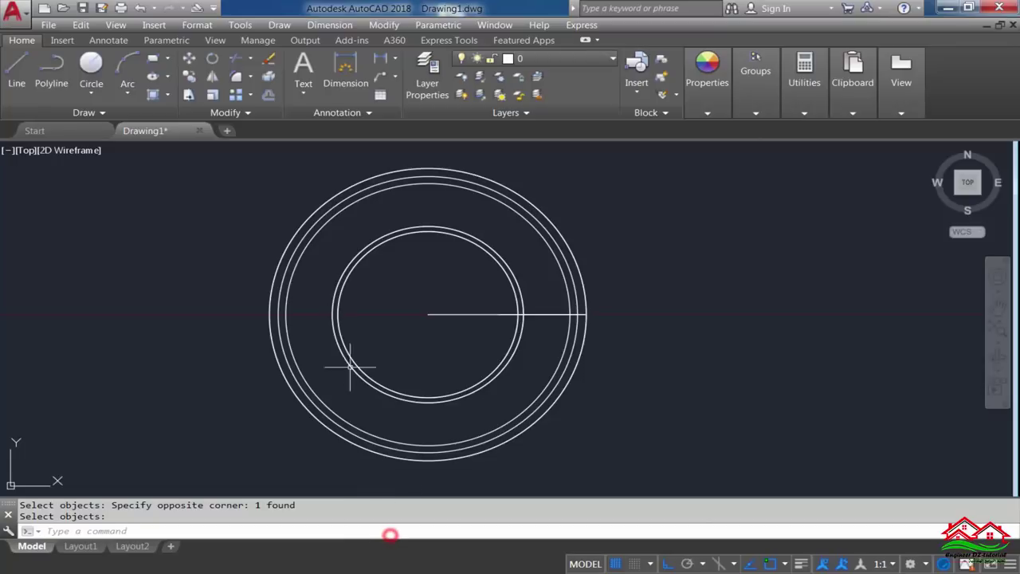
pyautogui.scroll(-3, 343, 361)
pyautogui.scroll(2, 361, 367)
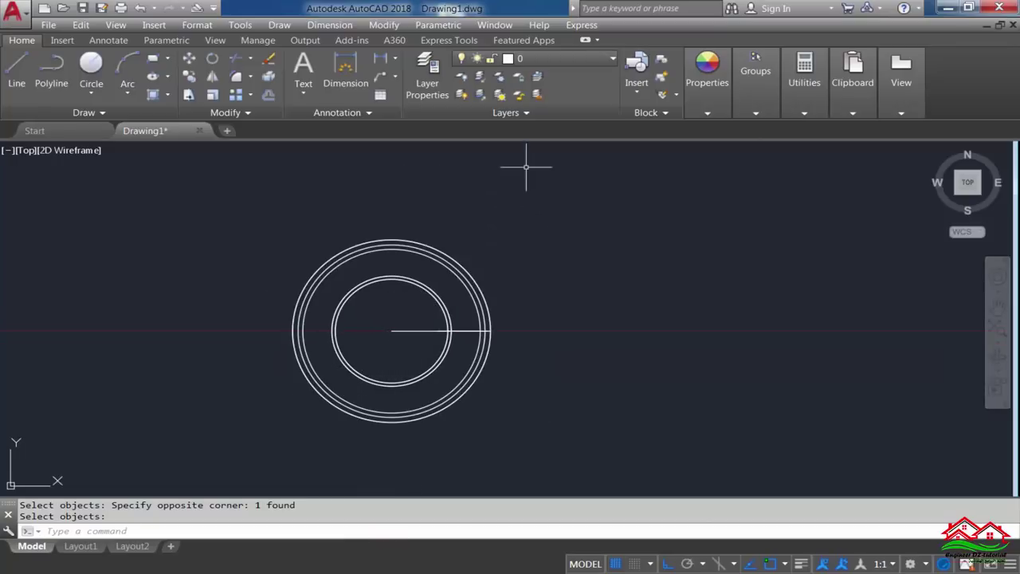
# Turn on the Baluster path layer to reveal the D-shaped path
pyautogui.click(594, 57)
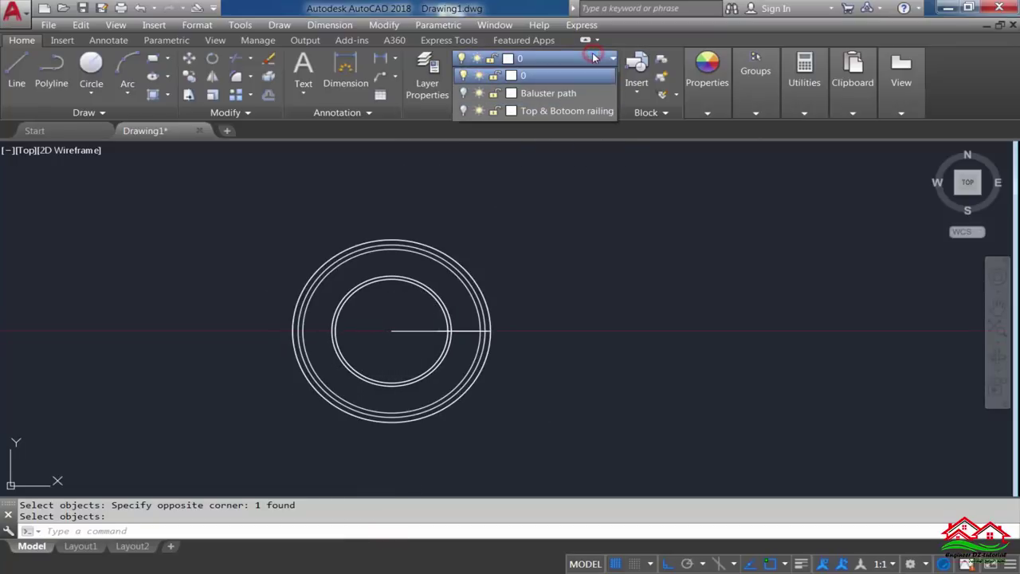
pyautogui.click(463, 95)
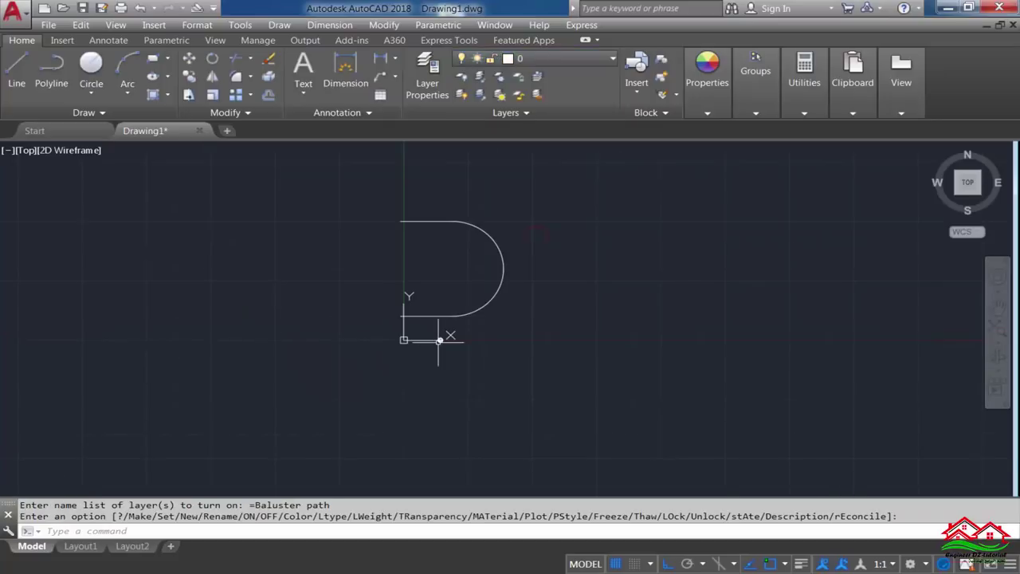
pyautogui.scroll(2, 436, 311)
# Move a selected object to a new point and bring the whole D-shaped path into view
pyautogui.write('m')
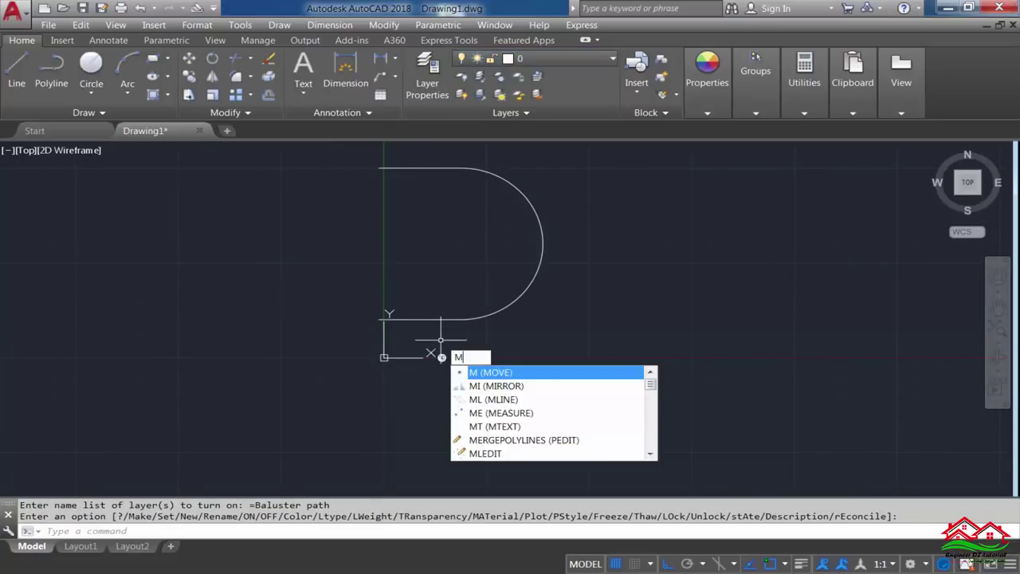
pyautogui.press('Return')
pyautogui.moveTo(452, 342); pyautogui.dragTo(426, 377)
pyautogui.press('Return')
pyautogui.click(530, 401)
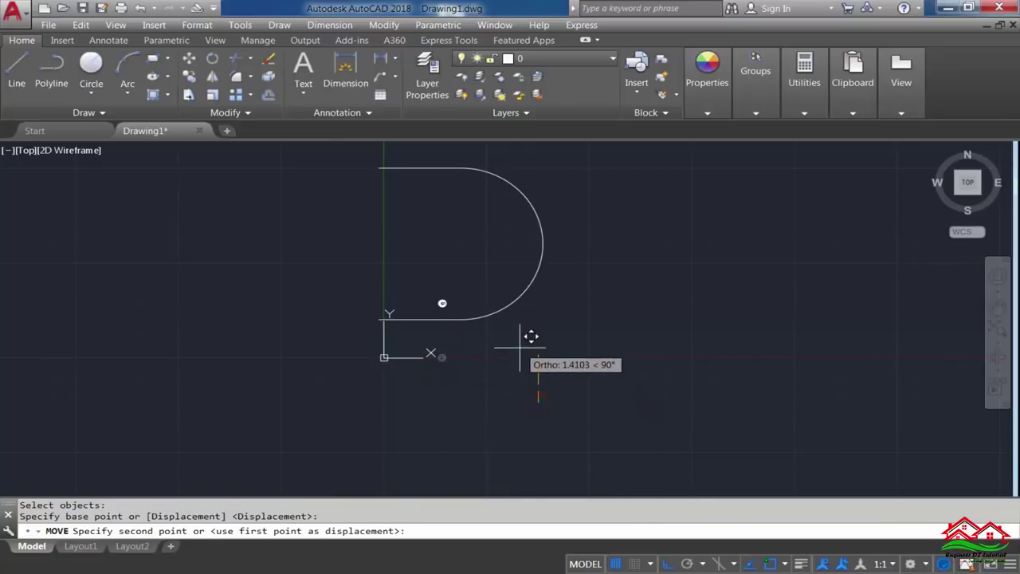
pyautogui.click(522, 348)
pyautogui.moveTo(440, 257)
pyautogui.mouseDown(button='middle')
pyautogui.moveTo(450, 306)
pyautogui.moveTo(424, 305)
pyautogui.mouseUp(button='middle')
pyautogui.scroll(2, 449, 306)
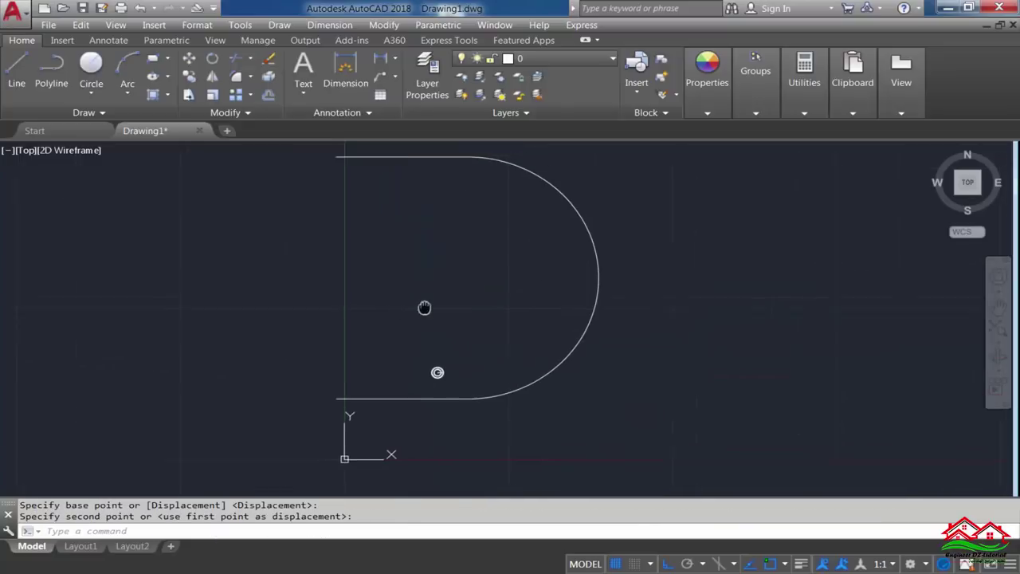
# Cancel the unfinished command and start MEASURE for placing items along the path
pyautogui.press('Escape')
pyautogui.press('Escape')
pyautogui.write('m')
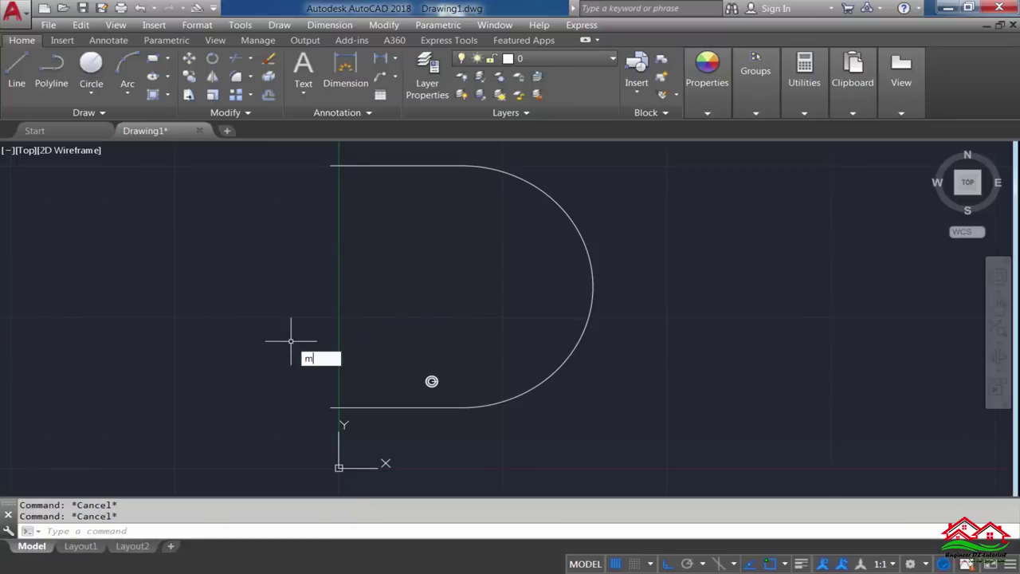
pyautogui.press('Return')
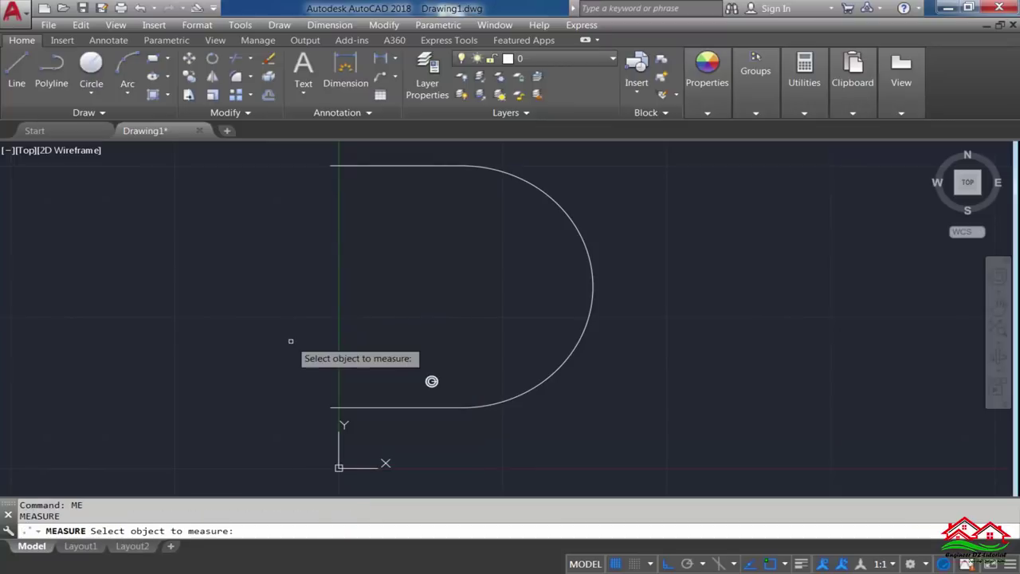
# Measure along the D-shaped path placing aligned 'baluster' blocks every 0.3
pyautogui.click(386, 406)
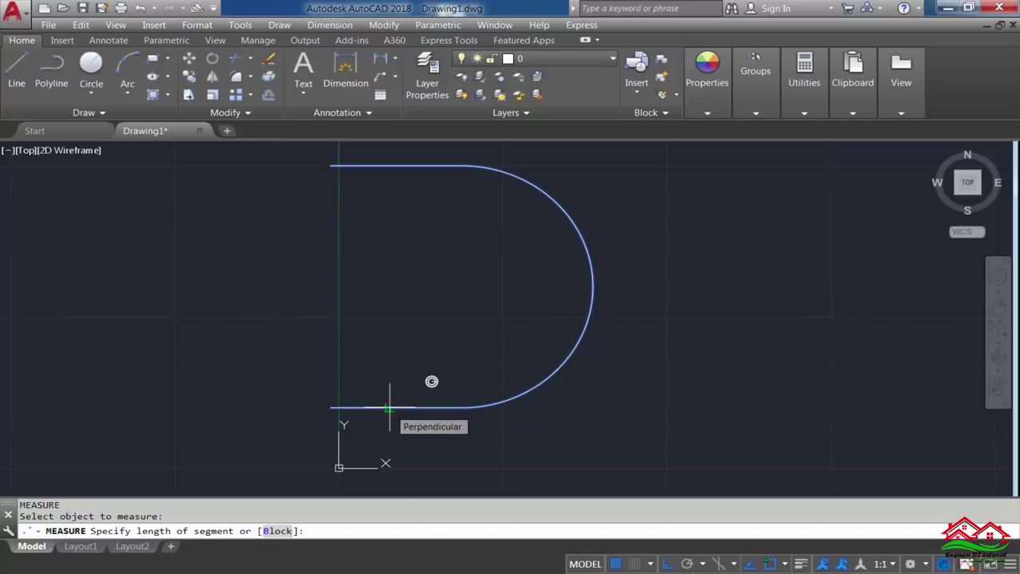
pyautogui.click(275, 531)
pyautogui.write('baluster')
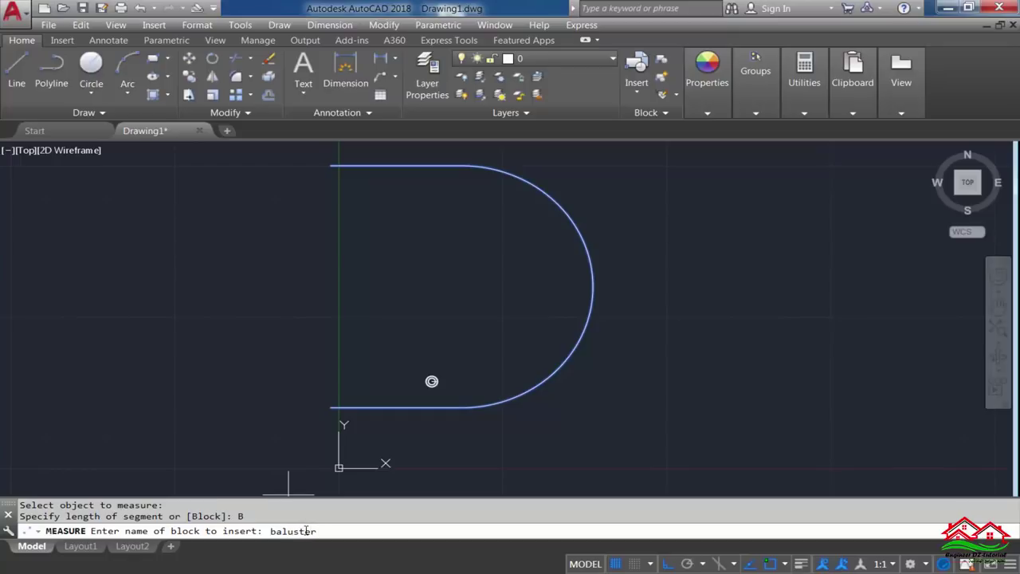
pyautogui.press('Return')
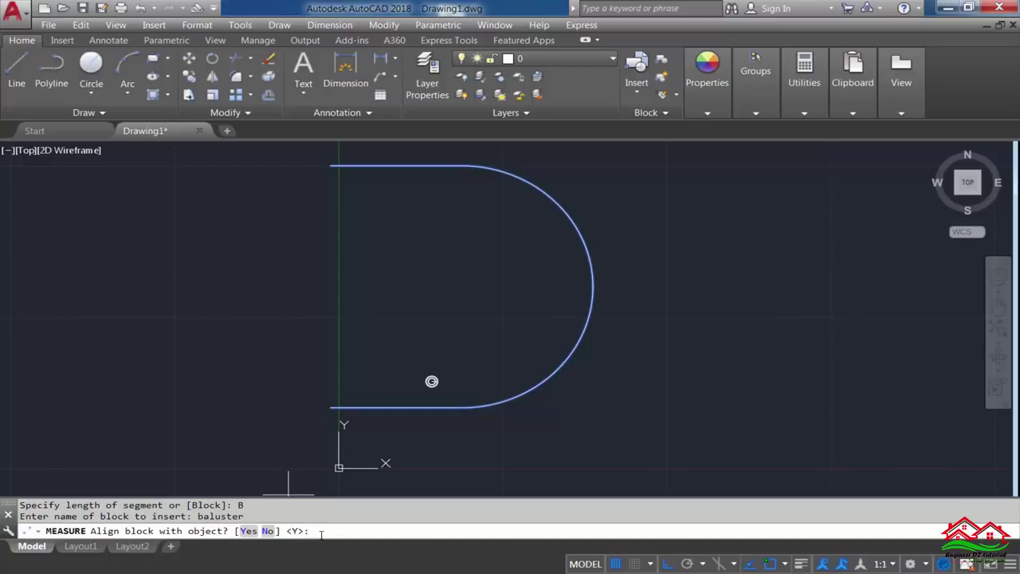
pyautogui.press('Return')
pyautogui.write('0.3')
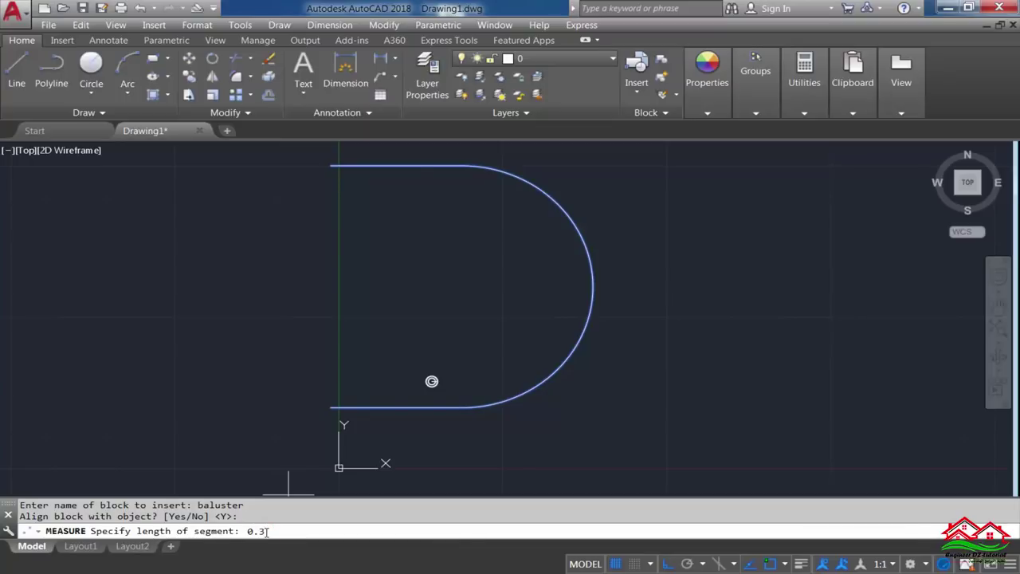
pyautogui.press('Return')
# Window-select and delete the stray baluster inside the path, then recentre the layout
pyautogui.moveTo(406, 312); pyautogui.dragTo(407, 316, button='middle')
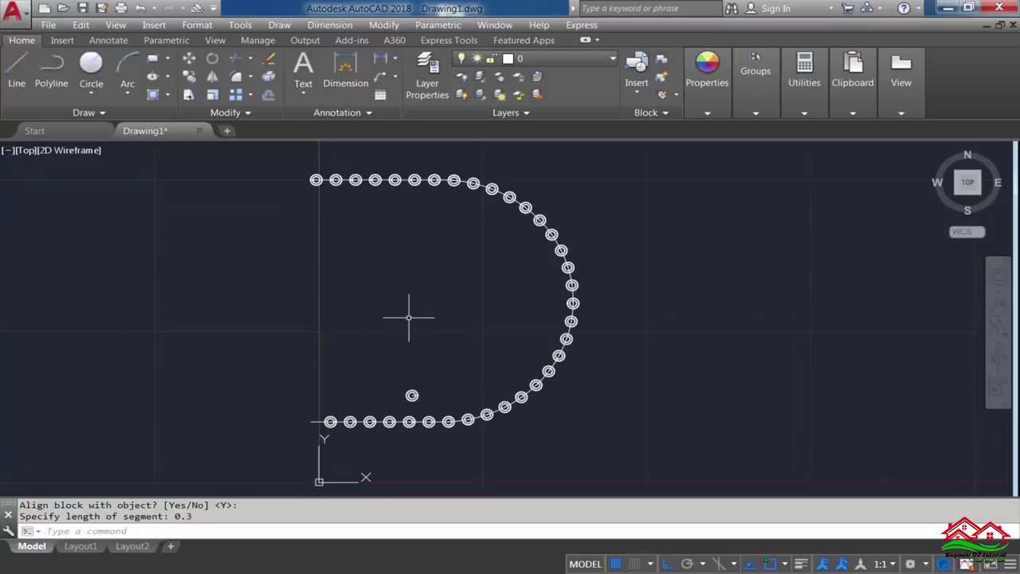
pyautogui.scroll(4, 408, 316)
pyautogui.scroll(-4, 421, 337)
pyautogui.scroll(4, 408, 371)
pyautogui.click(454, 346)
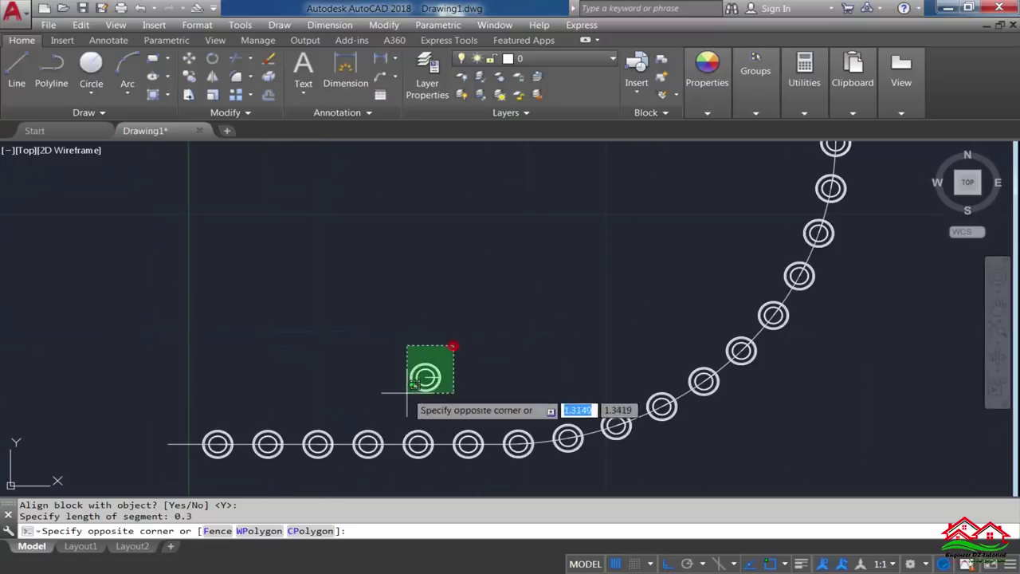
pyautogui.click(406, 391)
pyautogui.press('Delete')
pyautogui.scroll(-3, 340, 364)
pyautogui.moveTo(379, 296); pyautogui.dragTo(356, 305, button='middle')
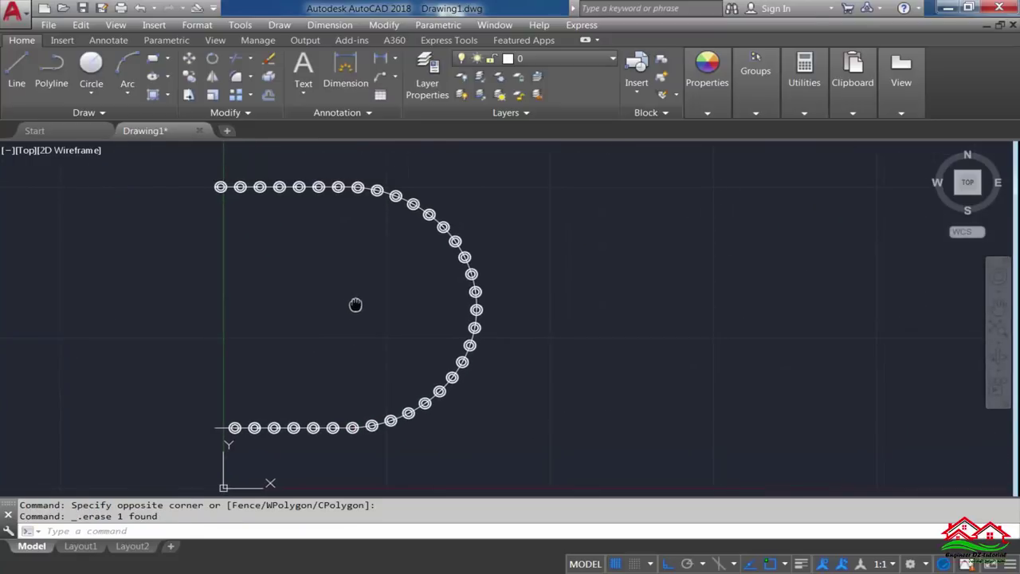
# Show two viewports, then maximize the front view to fill the drawing area
pyautogui.click(8, 152)
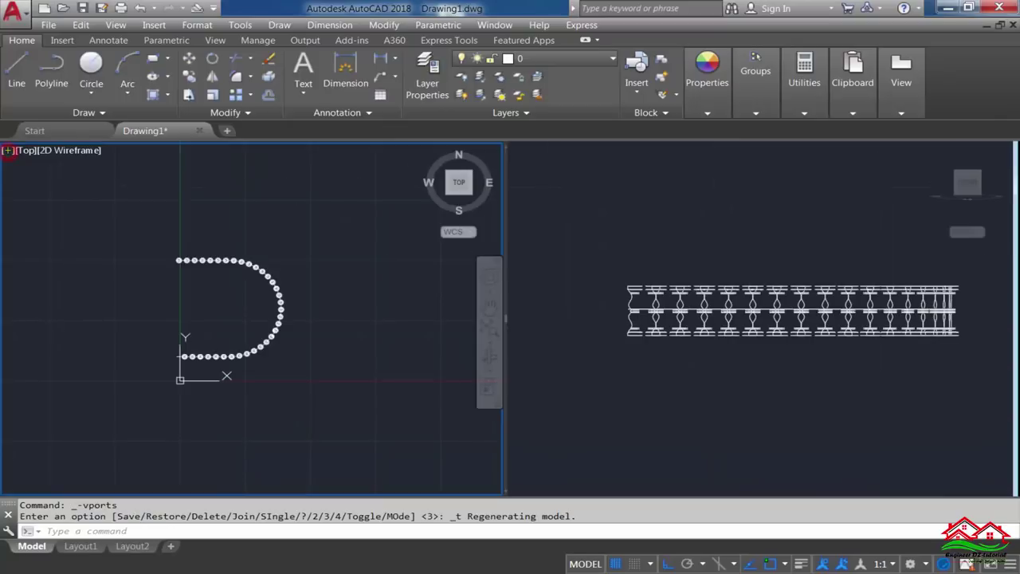
pyautogui.click(758, 366)
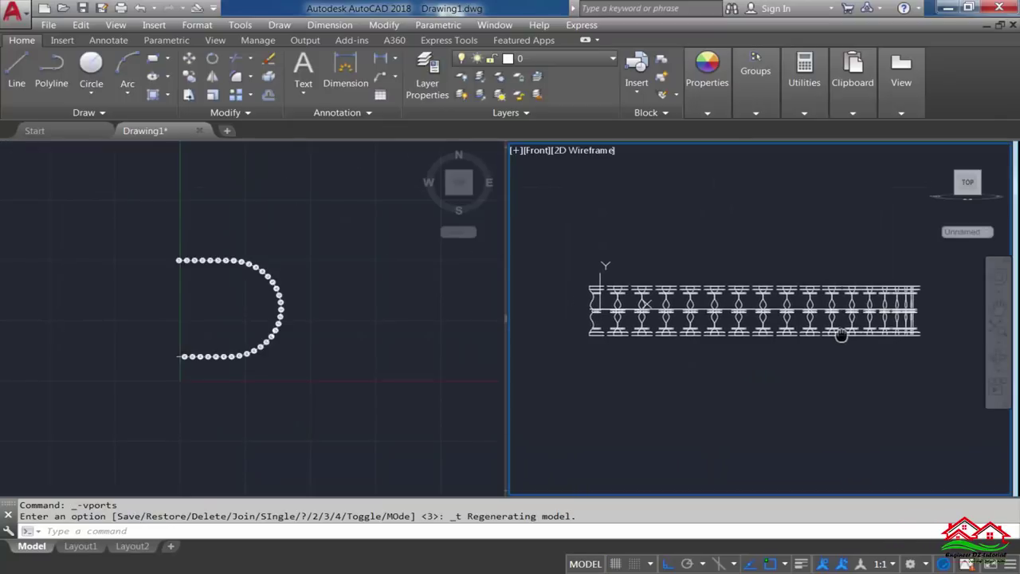
pyautogui.click(516, 151)
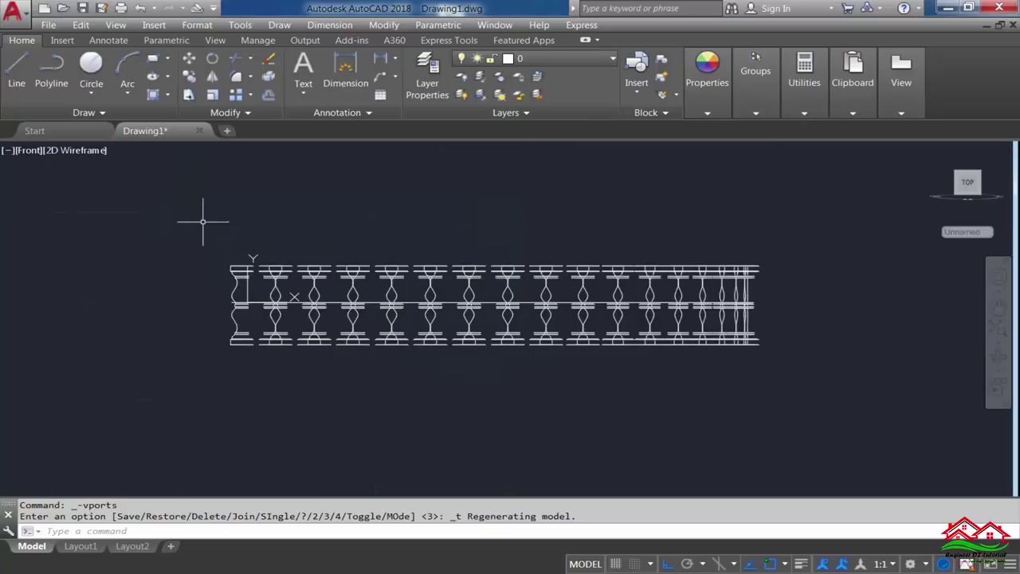
# Preview the front view in Realistic style, then return it to 2D Wireframe
pyautogui.click(80, 153)
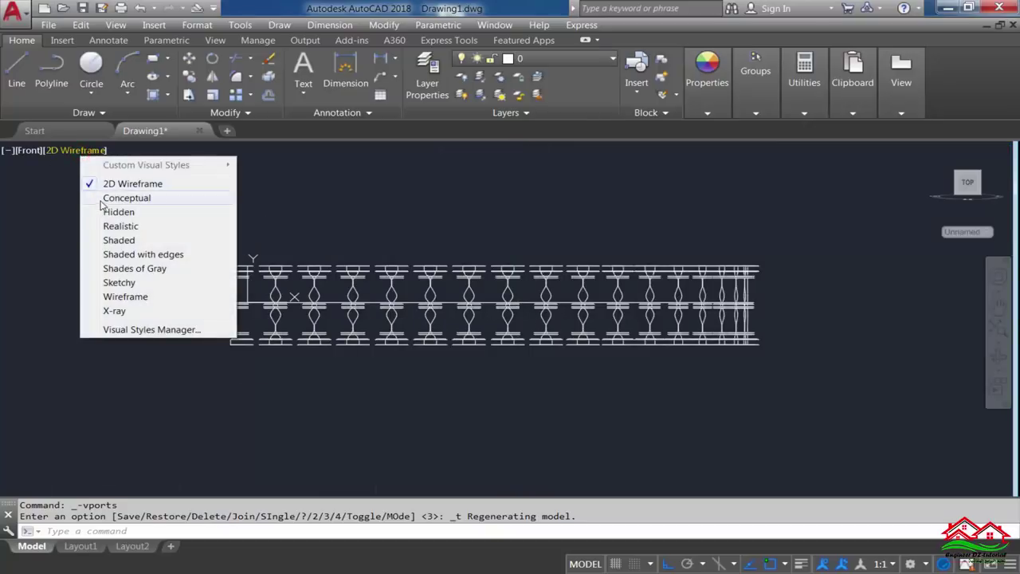
pyautogui.click(116, 228)
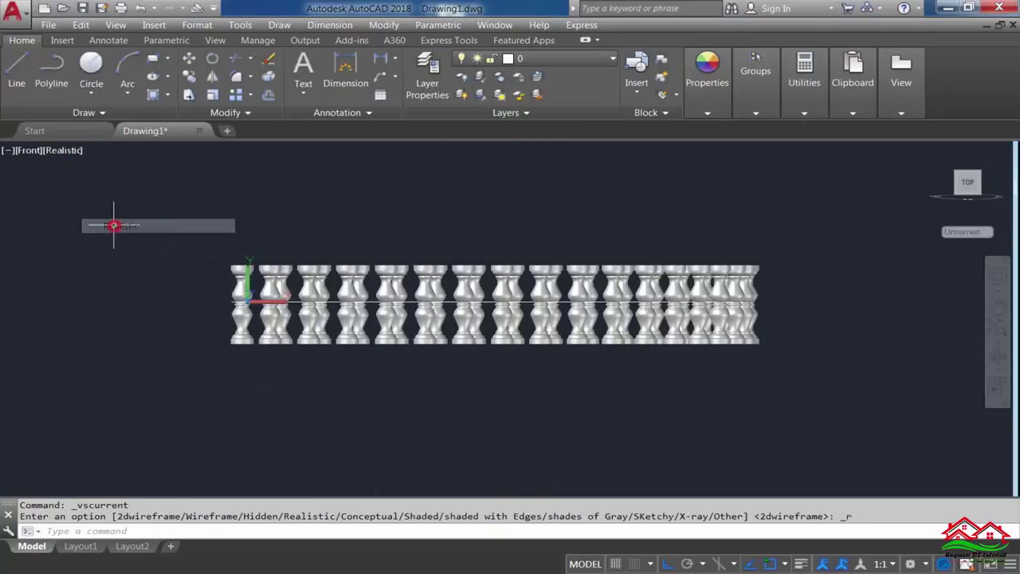
pyautogui.click(71, 154)
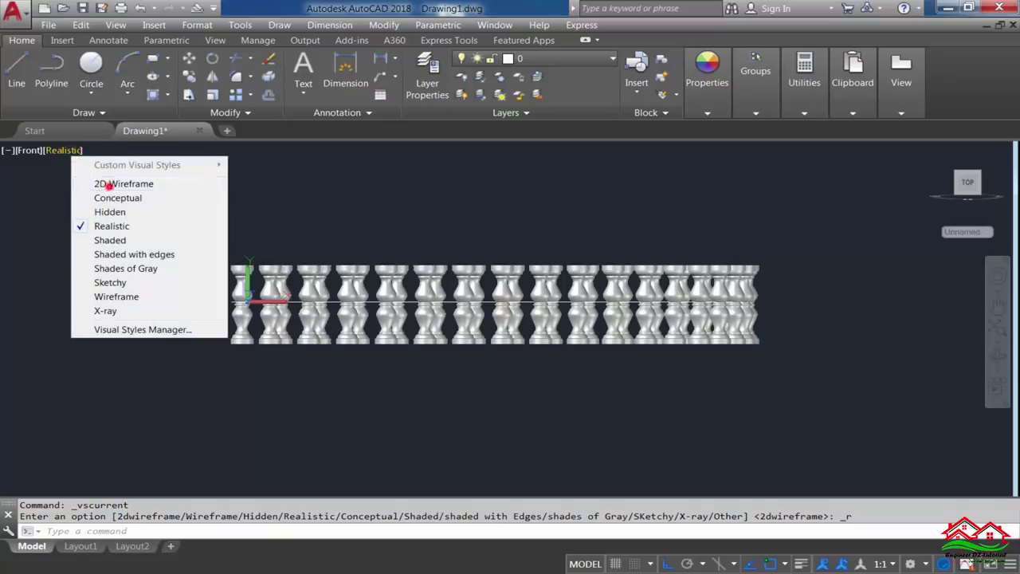
pyautogui.click(108, 185)
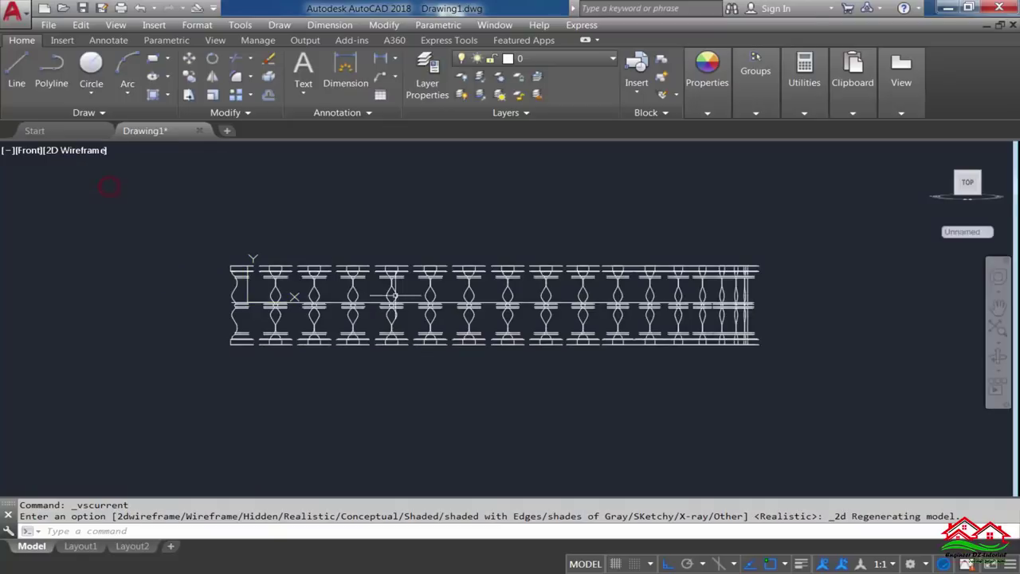
pyautogui.click(591, 59)
# Turn on the Top & Botoom railing layer
pyautogui.click(464, 111)
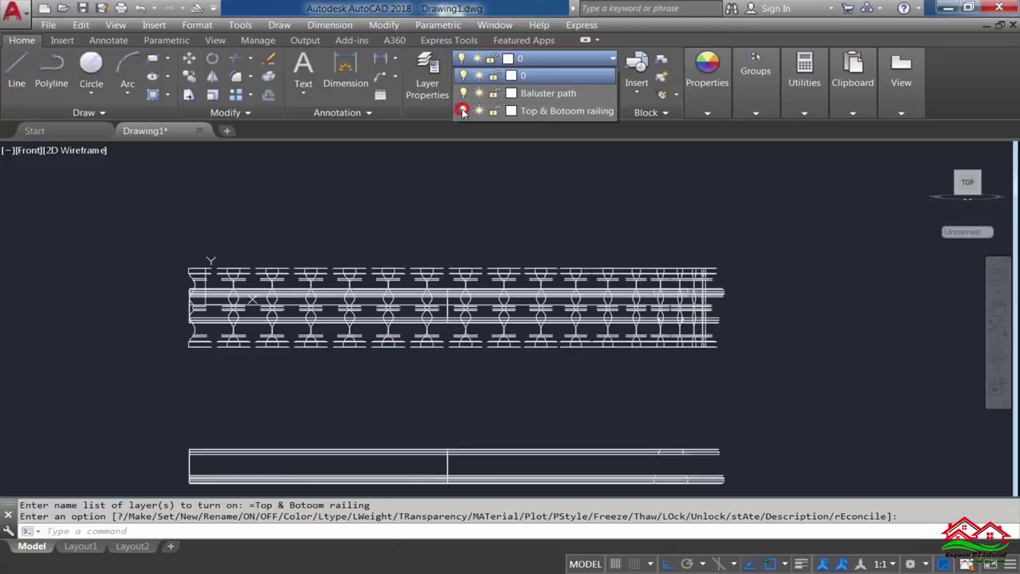
pyautogui.click(752, 227)
pyautogui.scroll(2, 710, 319)
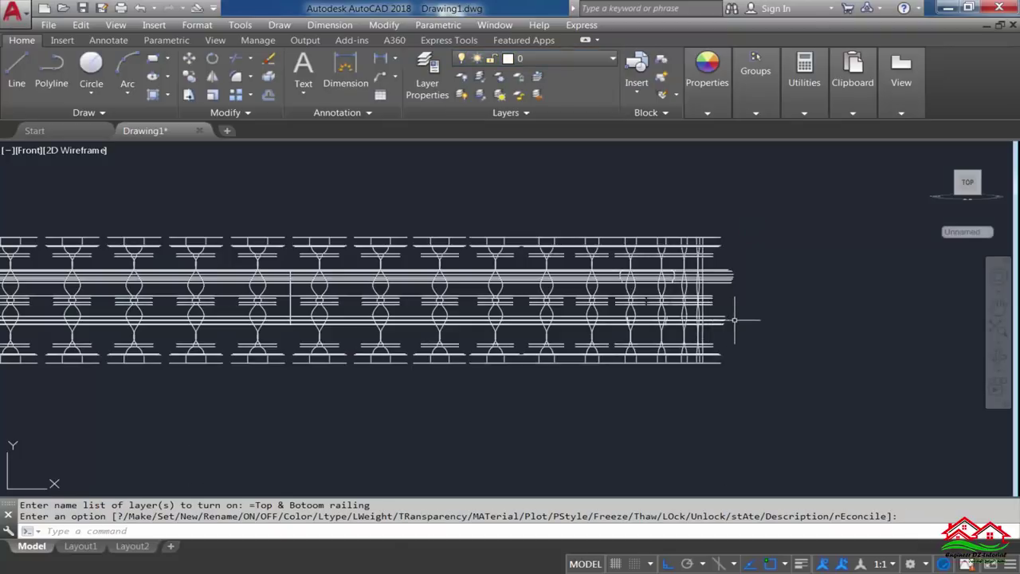
pyautogui.scroll(2, 757, 279)
pyautogui.write('M')
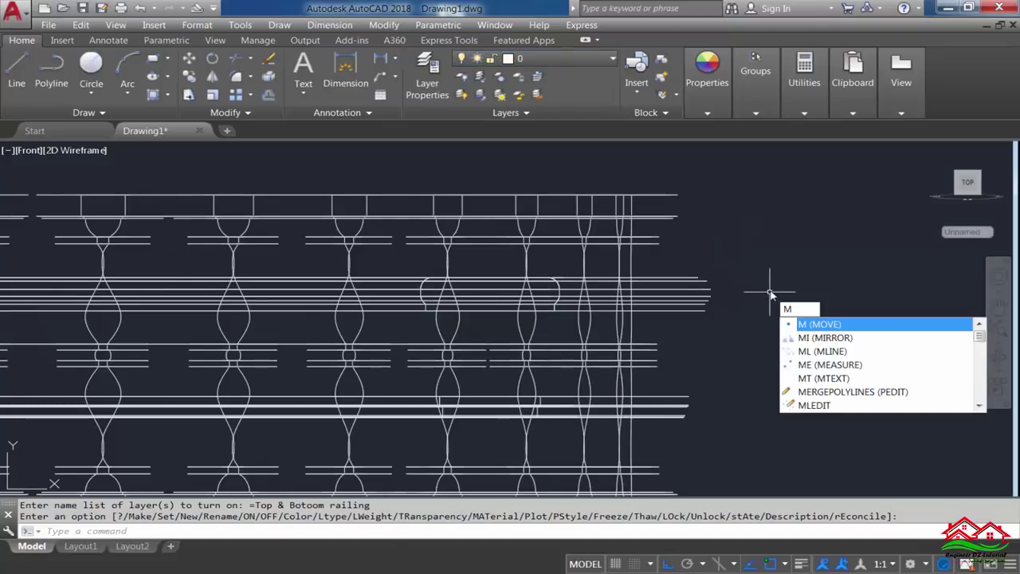
# Move the upper railing vertically to sit just above the balusters
pyautogui.press('Return')
pyautogui.click(687, 298)
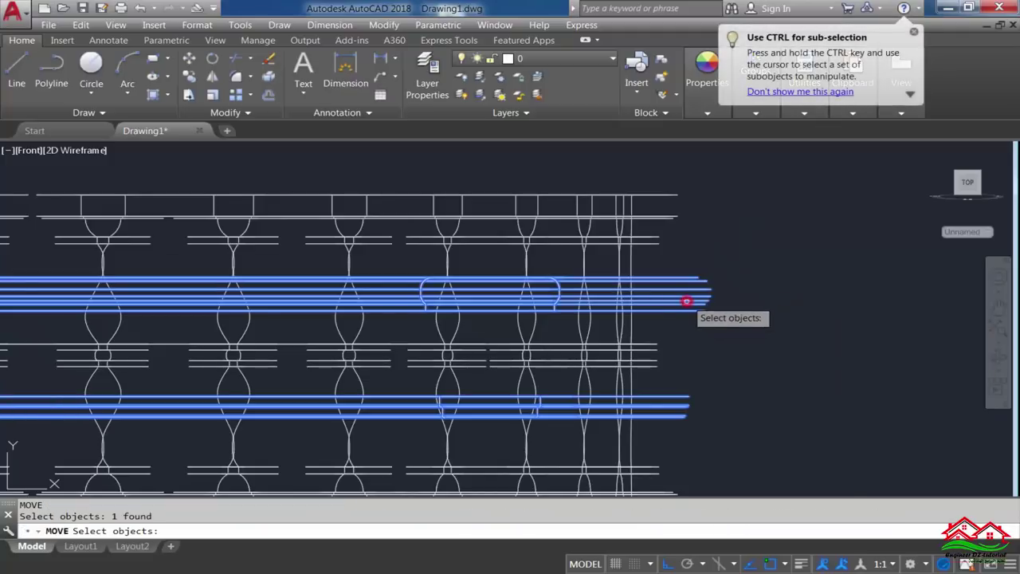
pyautogui.press('Return')
pyautogui.click(747, 410)
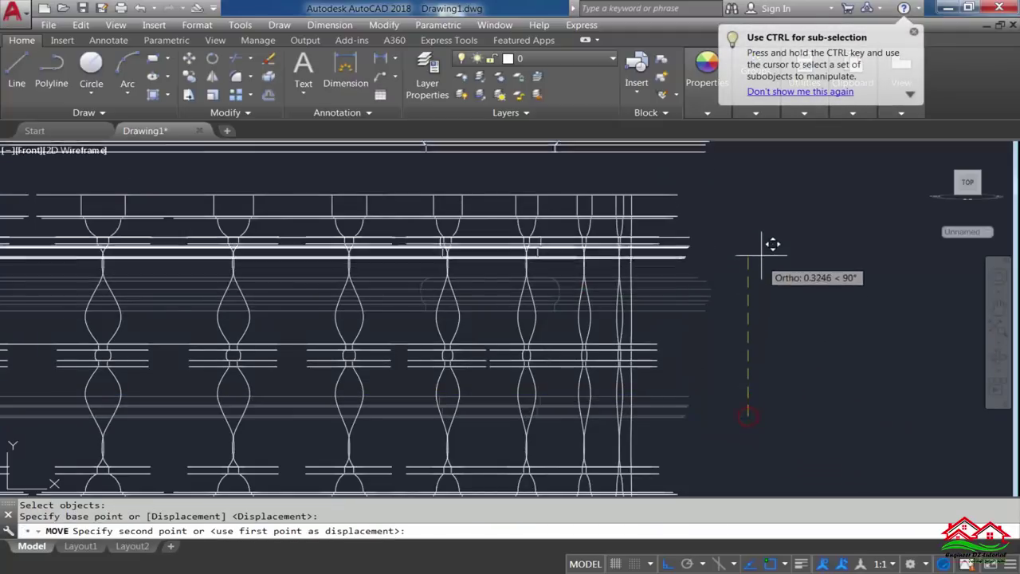
pyautogui.scroll(2, 717, 168)
pyautogui.scroll(2, 704, 169)
pyautogui.scroll(2, 677, 194)
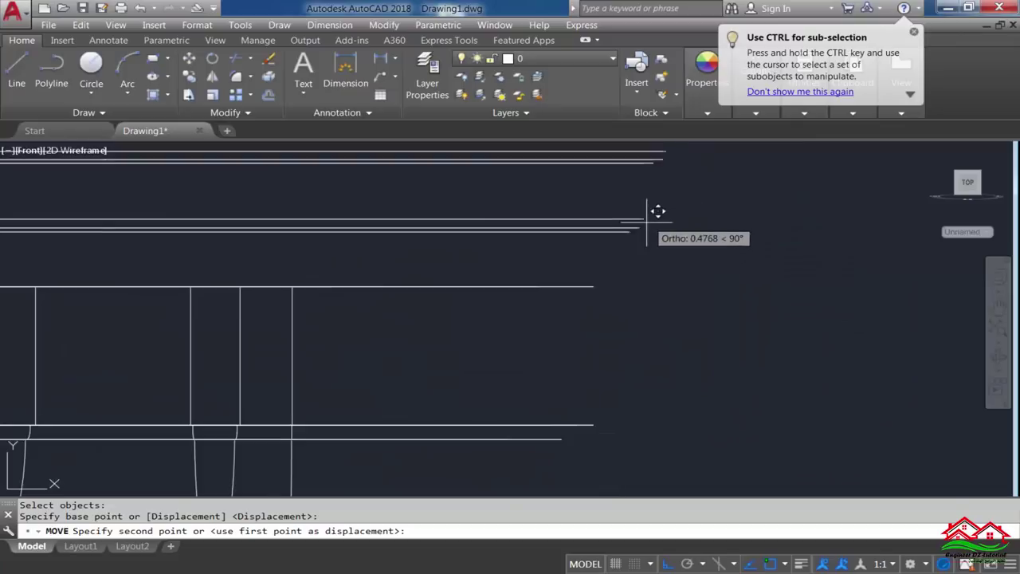
pyautogui.scroll(2, 659, 239)
pyautogui.scroll(2, 648, 301)
pyautogui.scroll(2, 644, 303)
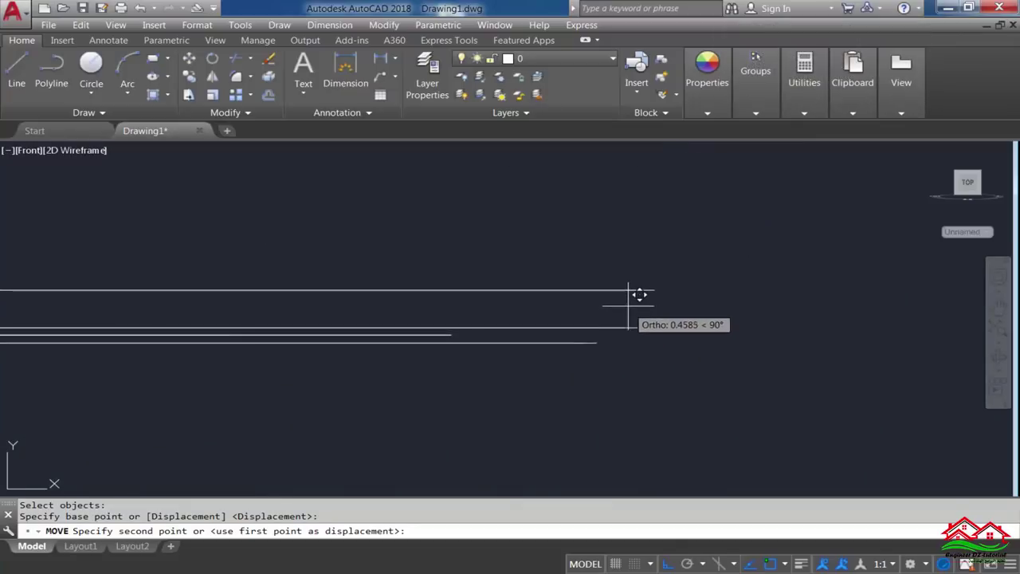
pyautogui.scroll(-3, 628, 303)
pyautogui.scroll(-2, 620, 273)
pyautogui.click(582, 260)
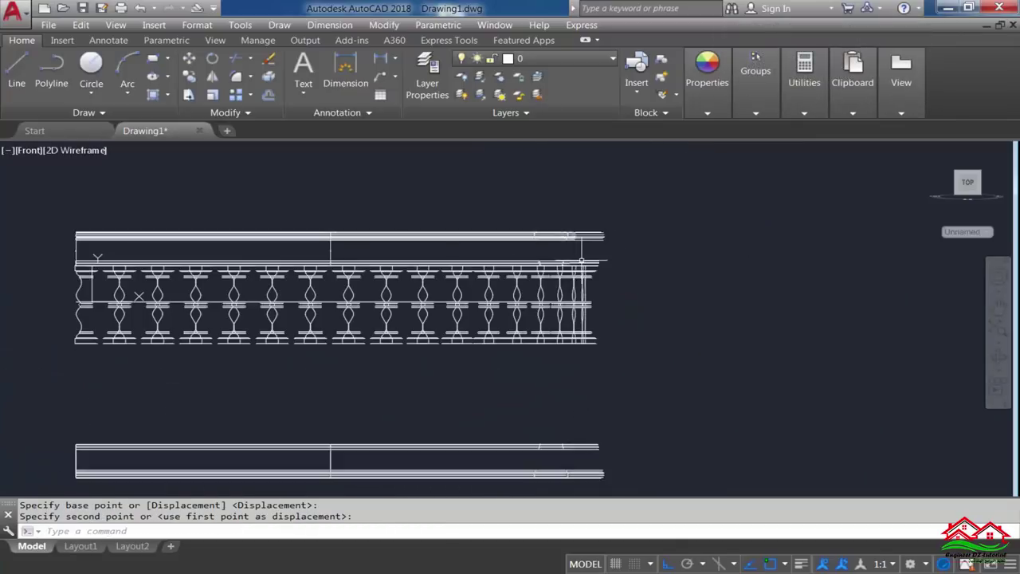
pyautogui.moveTo(567, 405); pyautogui.dragTo(562, 375, button='middle')
pyautogui.scroll(3, 558, 414)
pyautogui.scroll(2, 587, 369)
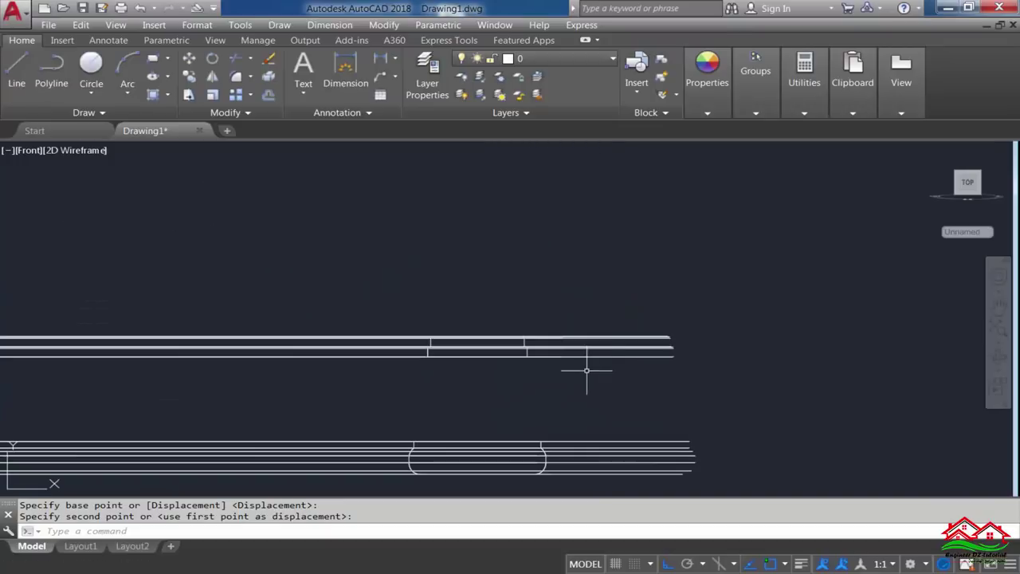
pyautogui.write('m')
# Move the window-selected rails down into position against the balusters
pyautogui.press('Return')
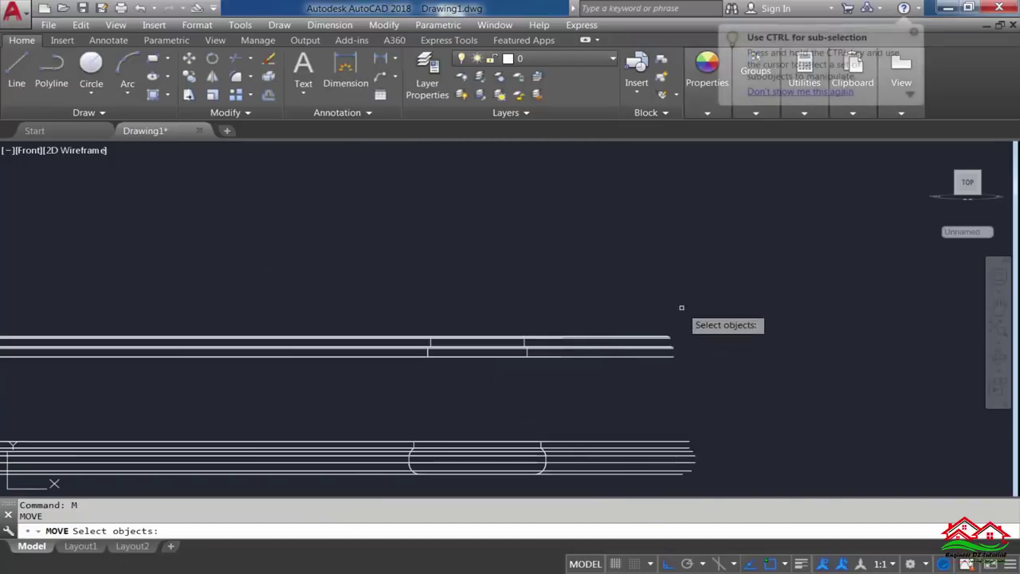
pyautogui.click(672, 320)
pyautogui.click(607, 382)
pyautogui.scroll(-4, 536, 411)
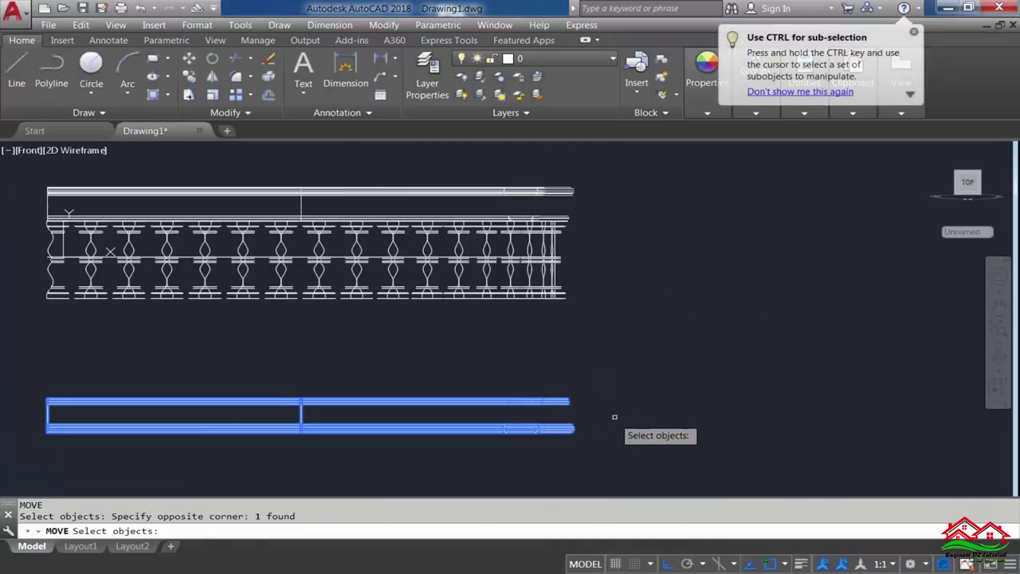
pyautogui.scroll(2, 565, 407)
pyautogui.press('Return')
pyautogui.click(628, 408)
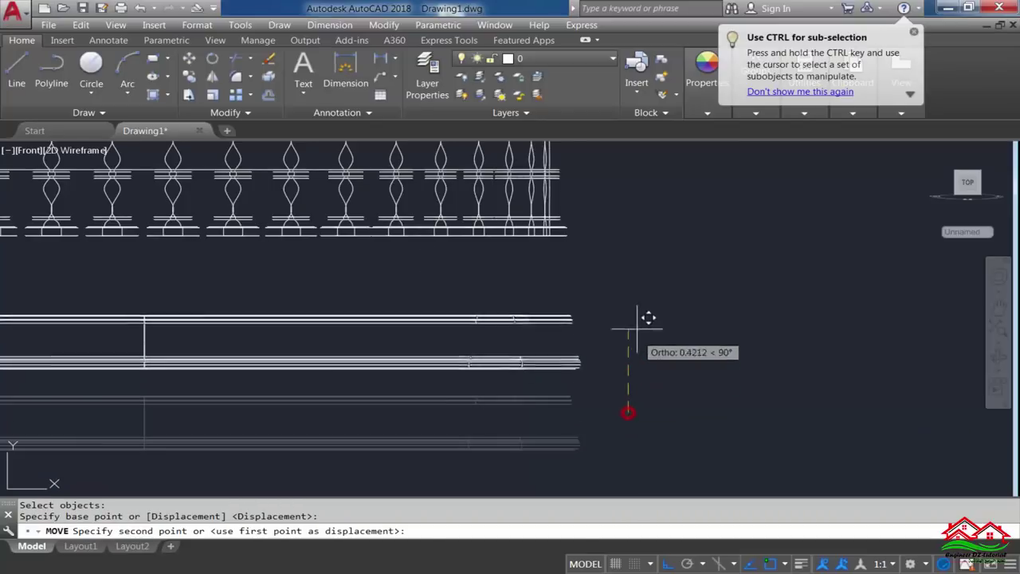
pyautogui.scroll(2, 594, 240)
pyautogui.scroll(2, 589, 244)
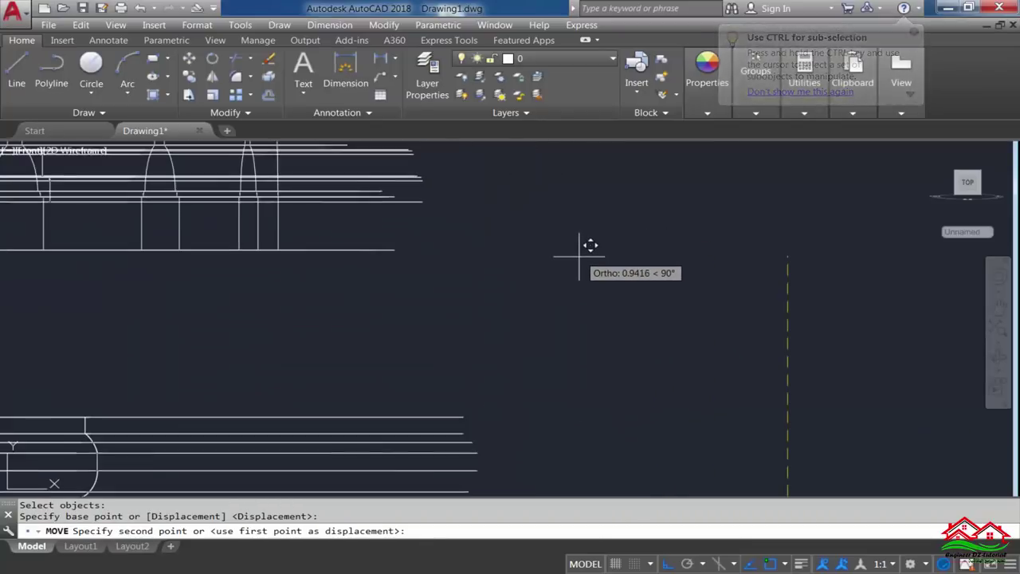
pyautogui.scroll(2, 589, 244)
pyautogui.scroll(3, 547, 298)
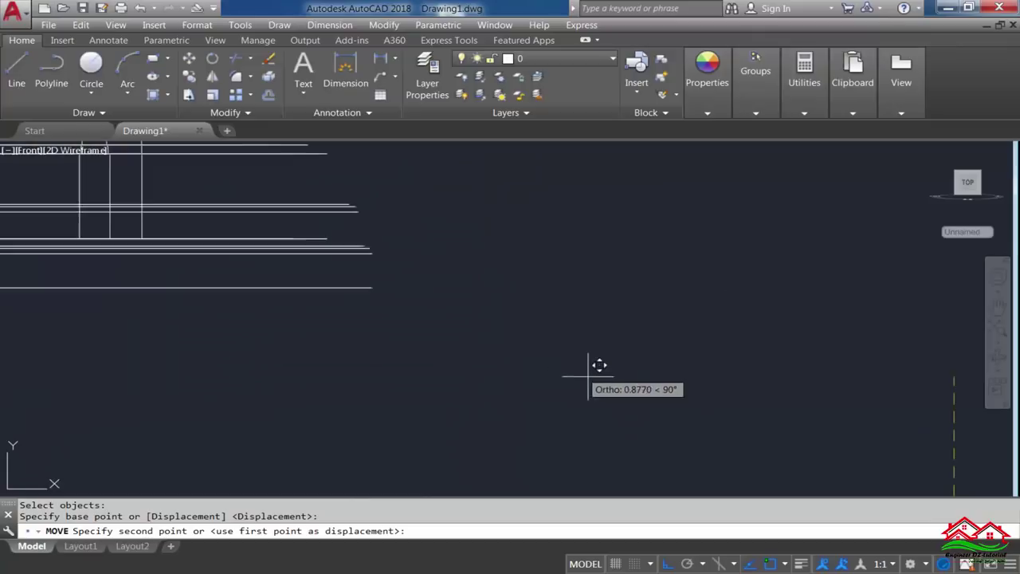
pyautogui.click(608, 427)
pyautogui.scroll(2, 479, 335)
pyautogui.scroll(2, 480, 336)
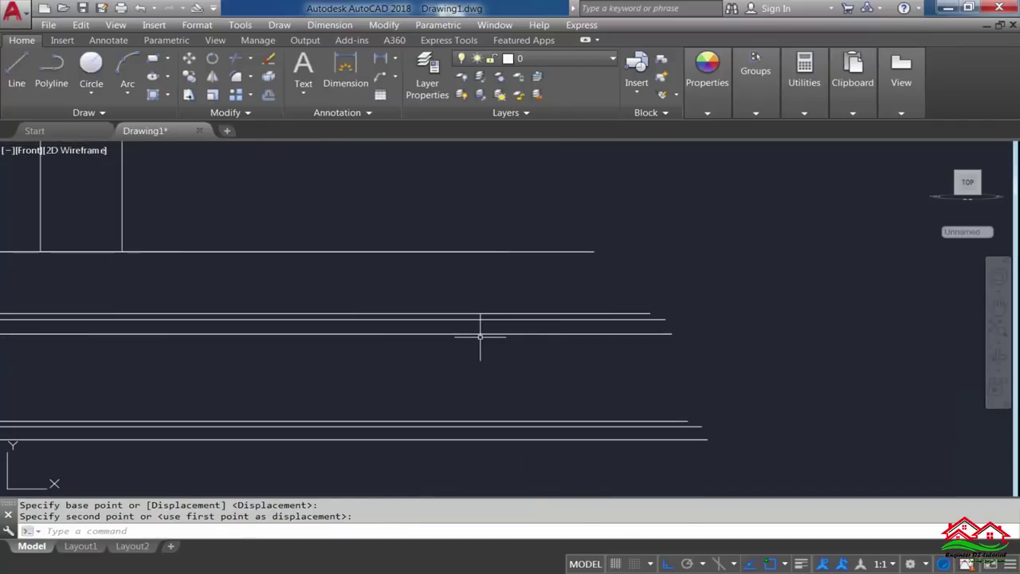
pyautogui.write('m')
# Move the remaining rails into their final position and centre the railing drawing
pyautogui.press('Return')
pyautogui.click(712, 289)
pyautogui.click(598, 358)
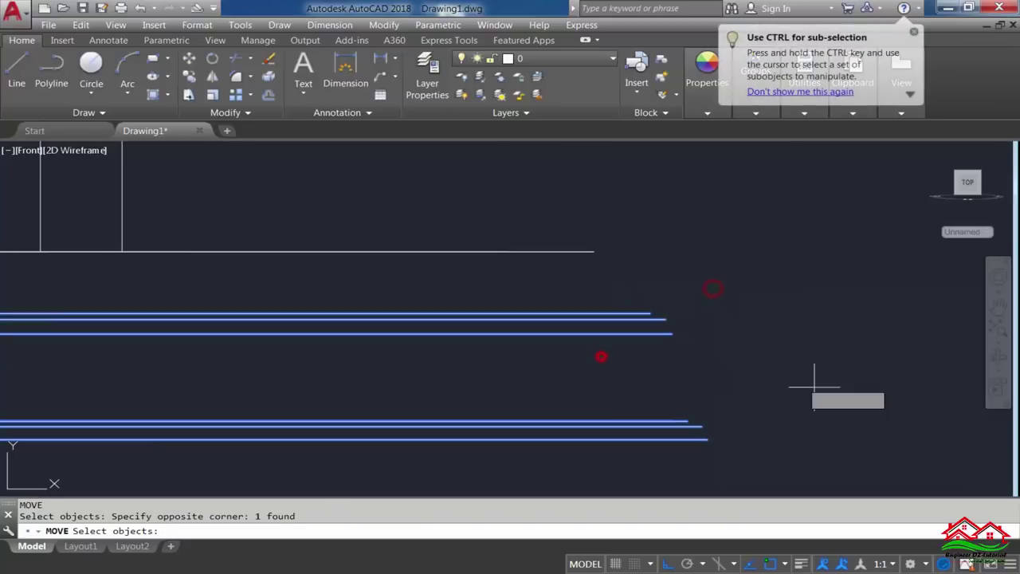
pyautogui.press('Return')
pyautogui.click(816, 386)
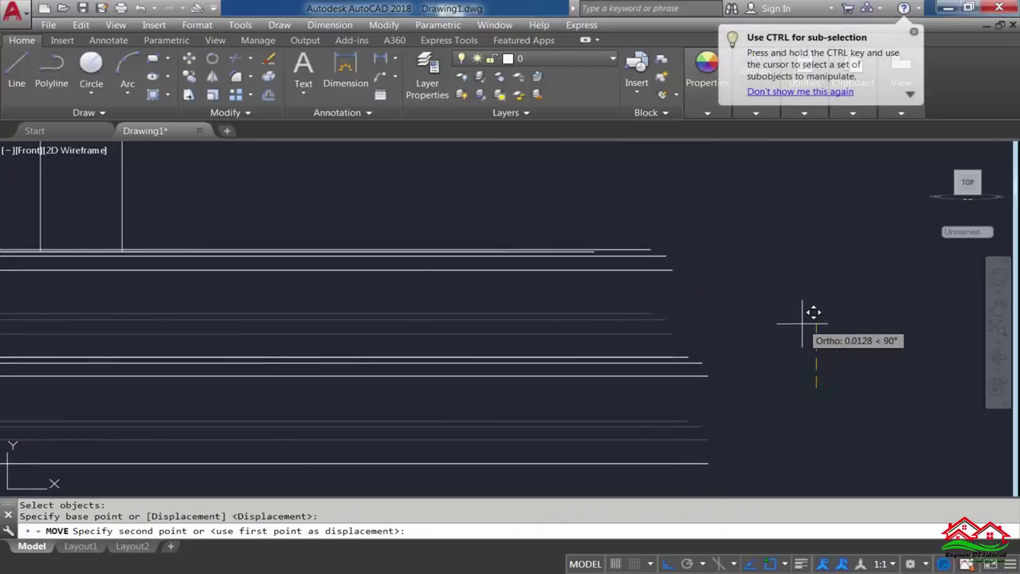
pyautogui.click(800, 323)
pyautogui.scroll(-3, 690, 364)
pyautogui.scroll(-2, 690, 364)
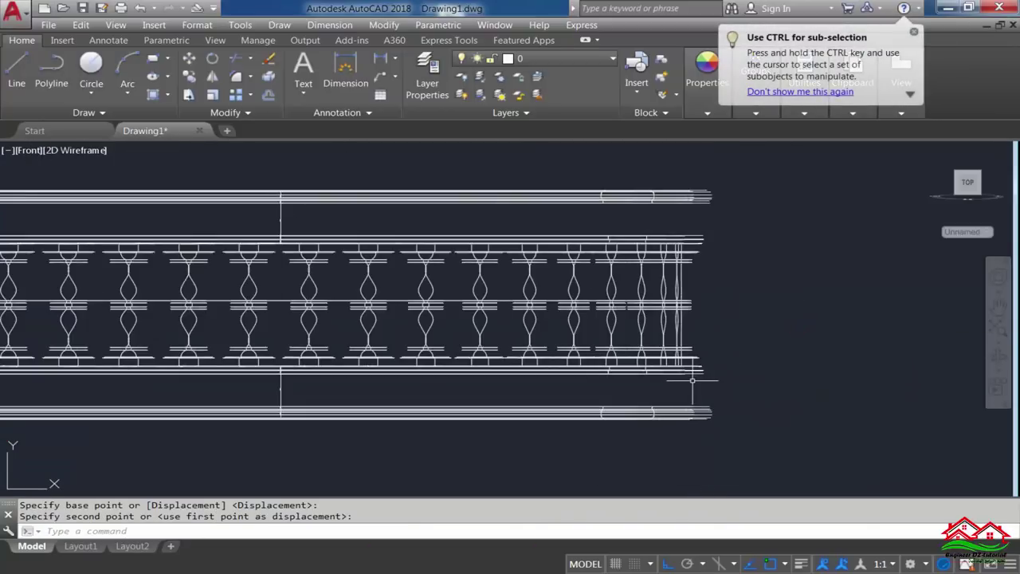
pyautogui.scroll(-2, 699, 357)
pyautogui.moveTo(469, 356); pyautogui.dragTo(520, 356, button='middle')
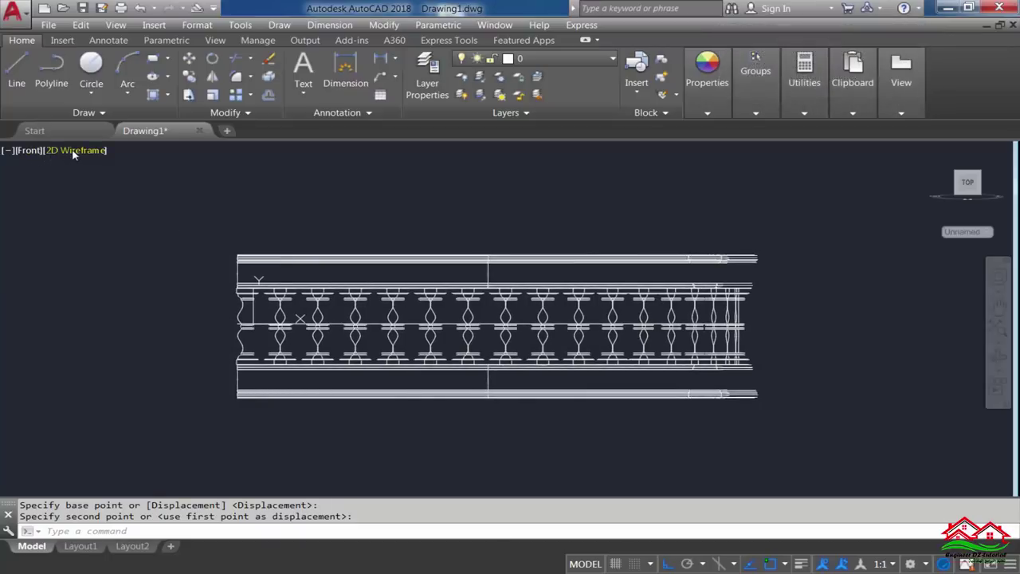
# Switch the viewport to the Realistic visual style and the SW Isometric view
pyautogui.click(72, 152)
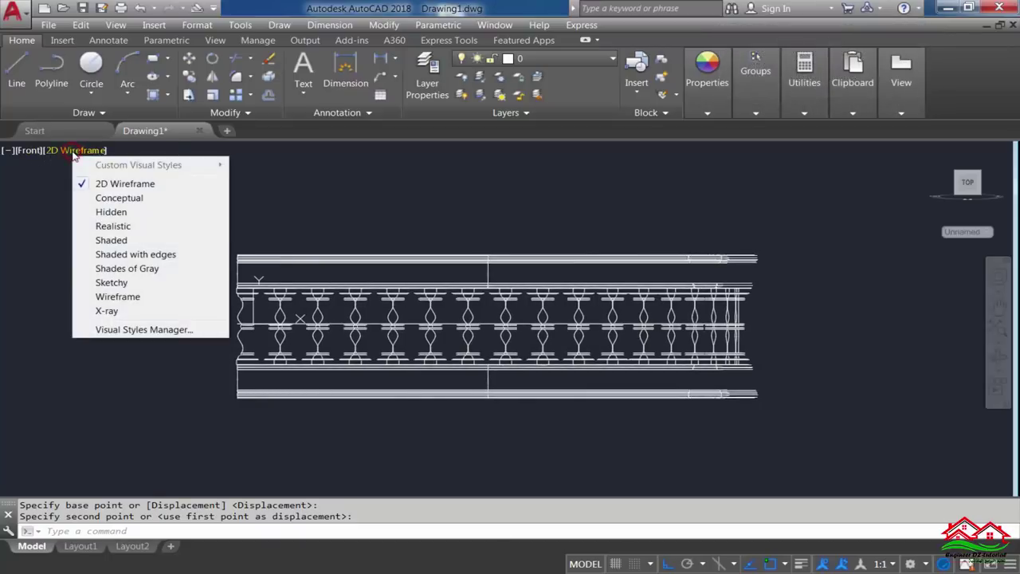
pyautogui.click(114, 227)
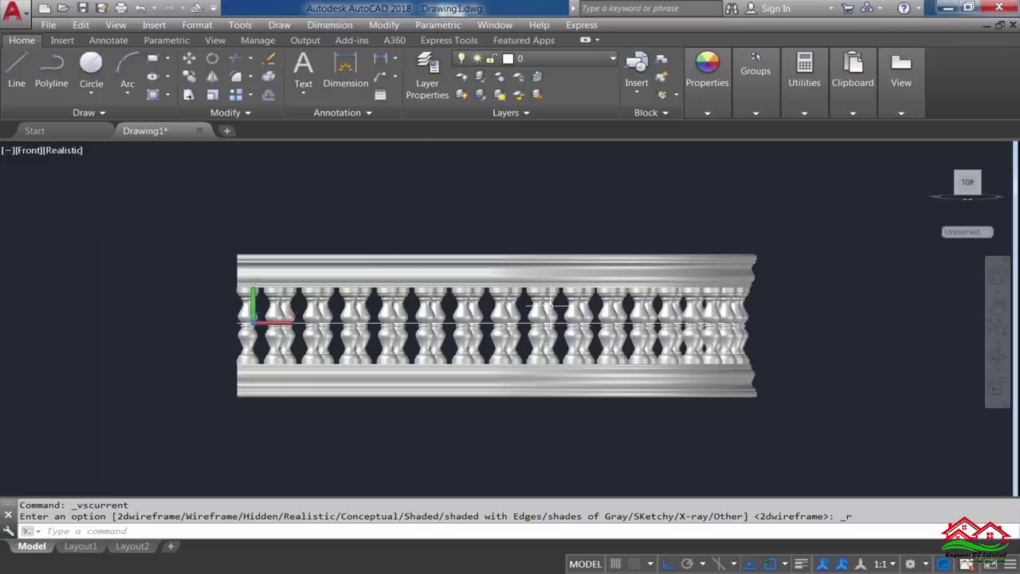
pyautogui.click(28, 152)
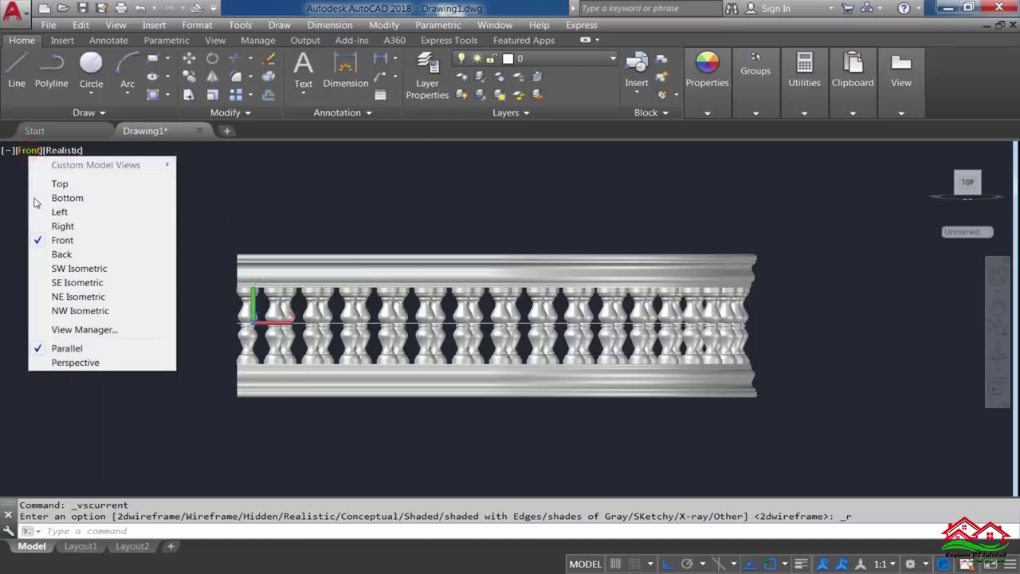
pyautogui.click(78, 269)
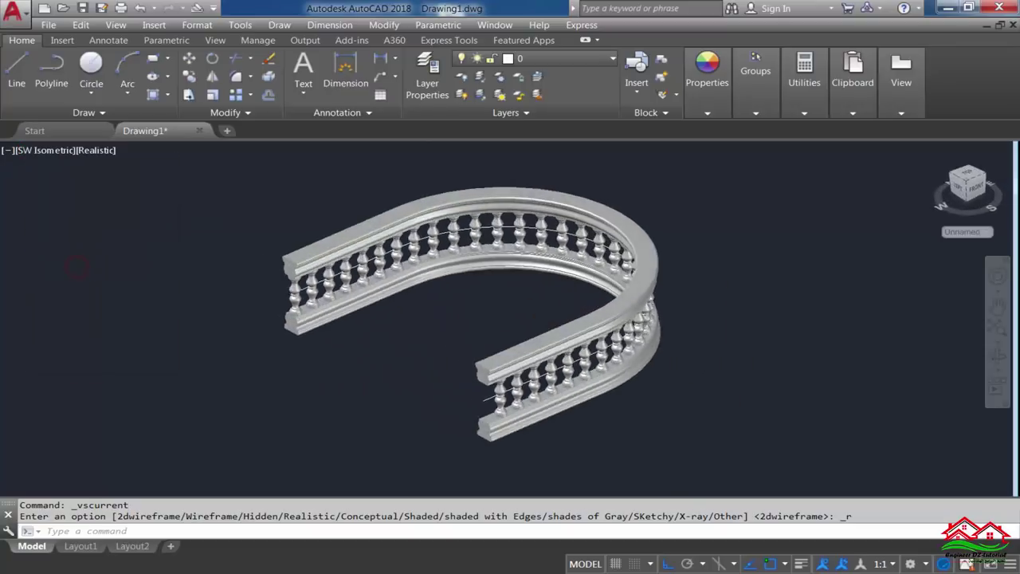
# Orbit and zoom the balustrade round to a near-front view of the railing
pyautogui.keyDown('shift'); pyautogui.moveTo(360, 351); pyautogui.dragTo(404, 371, button='middle'); pyautogui.keyUp('shift')
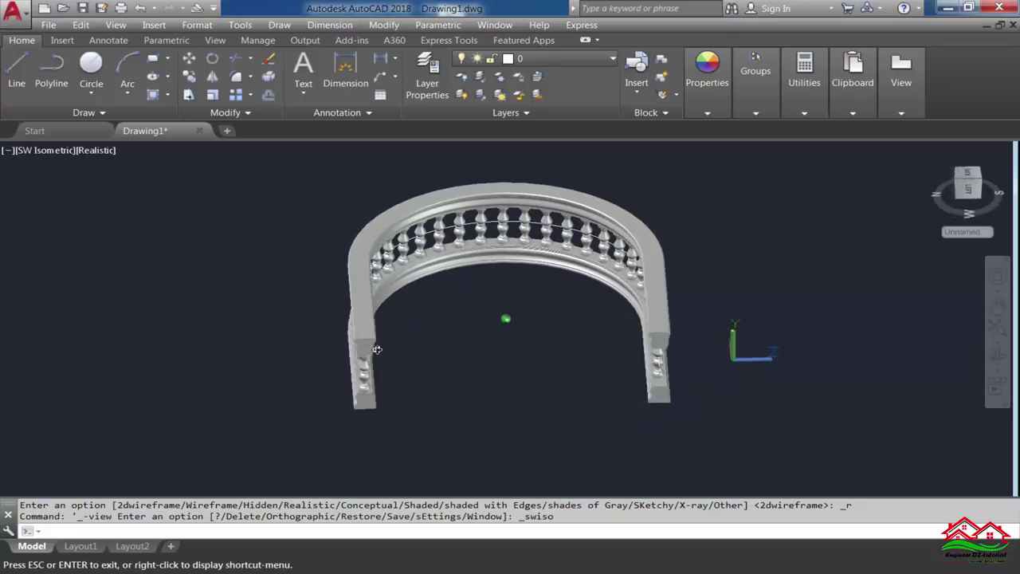
pyautogui.scroll(3, 472, 330)
pyautogui.scroll(3, 472, 330)
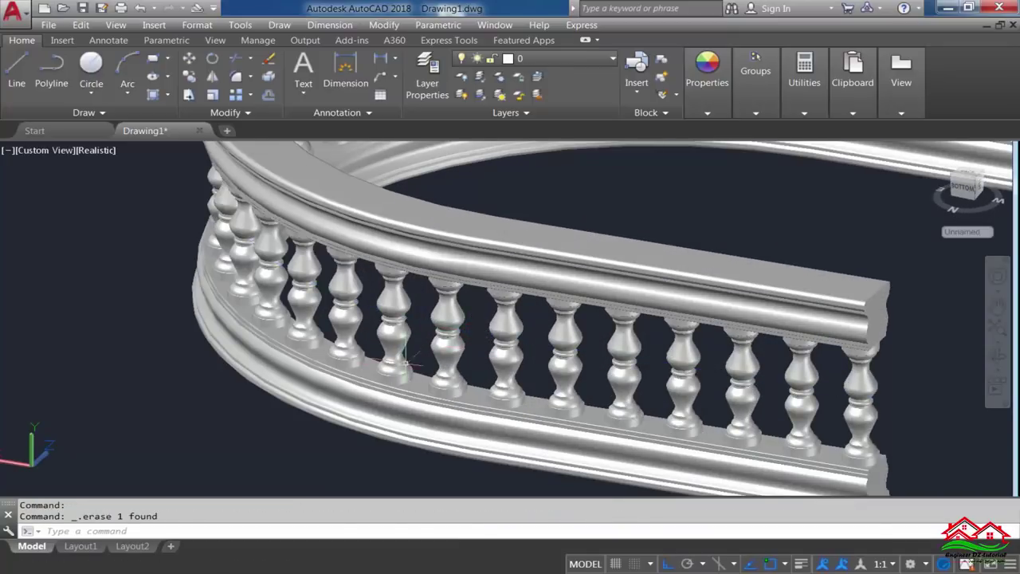
pyautogui.keyDown('shift'); pyautogui.moveTo(486, 365); pyautogui.dragTo(549, 337, button='middle'); pyautogui.keyUp('shift')
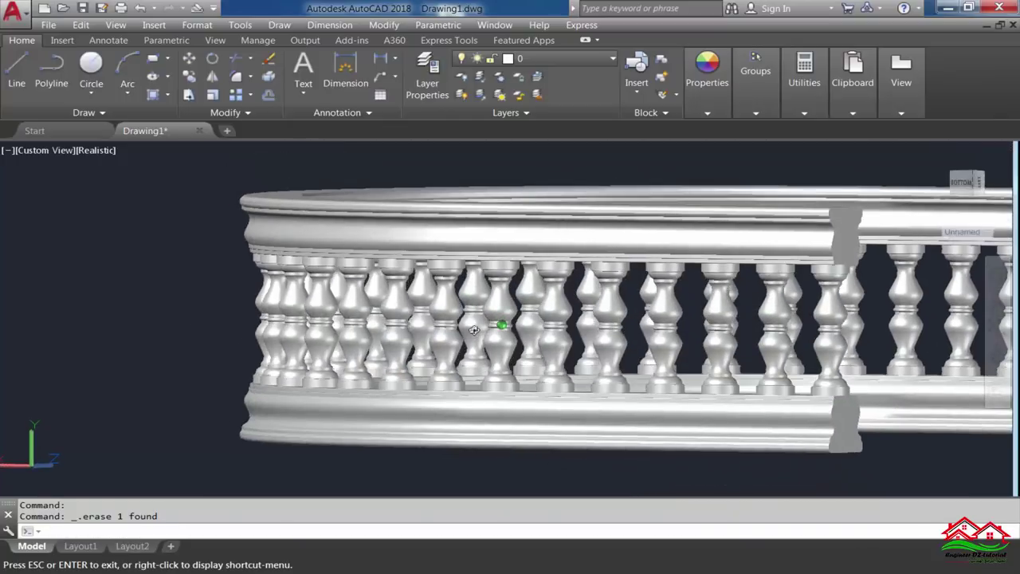
pyautogui.scroll(-3, 549, 338)
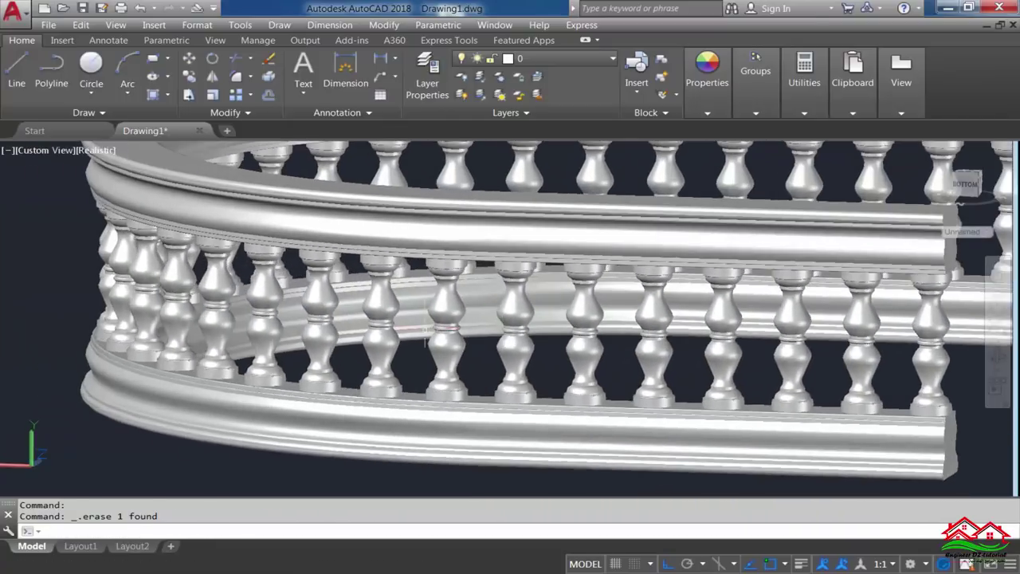
pyautogui.scroll(-2, 549, 338)
# Orbit from the underside up to a top-down view showing the U-shaped railing
pyautogui.moveTo(674, 331)
pyautogui.keyDown('shift'); pyautogui.mouseDown(button='middle')
pyautogui.moveTo(542, 358)
pyautogui.moveTo(545, 341)
pyautogui.mouseUp(button='middle'); pyautogui.keyUp('shift')
pyautogui.scroll(3, 382, 329)
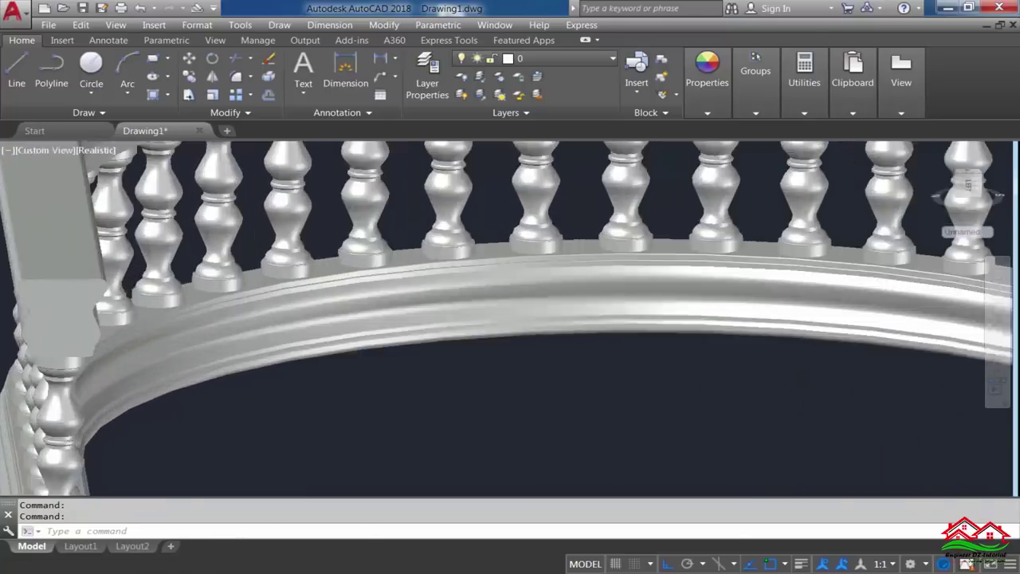
pyautogui.scroll(2, 382, 329)
pyautogui.scroll(-4, 428, 283)
pyautogui.scroll(-2, 428, 282)
pyautogui.moveTo(428, 282)
pyautogui.keyDown('shift'); pyautogui.mouseDown(button='middle')
pyautogui.moveTo(478, 346)
pyautogui.moveTo(603, 257)
pyautogui.moveTo(634, 325)
pyautogui.mouseUp(button='middle'); pyautogui.keyUp('shift')
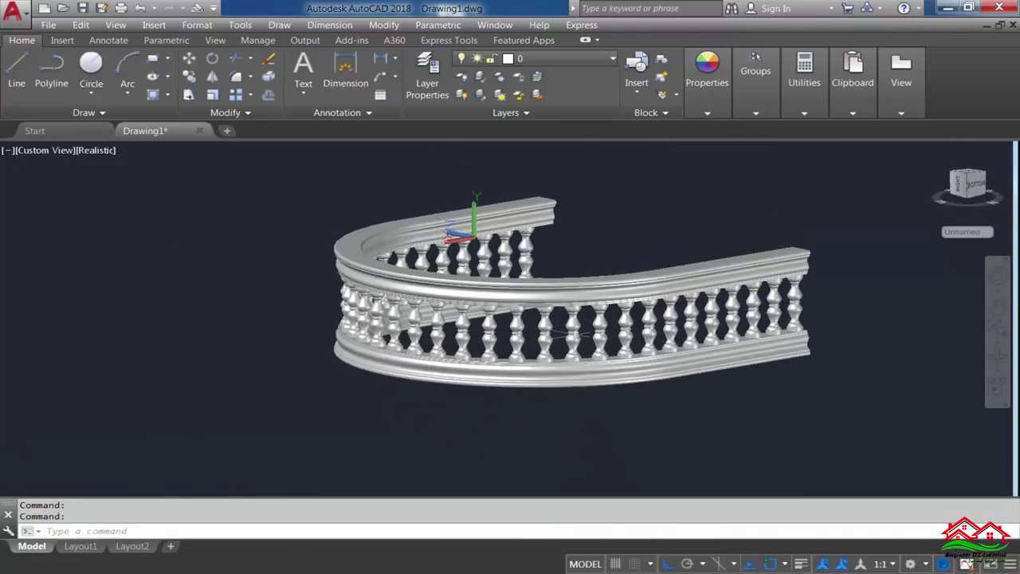